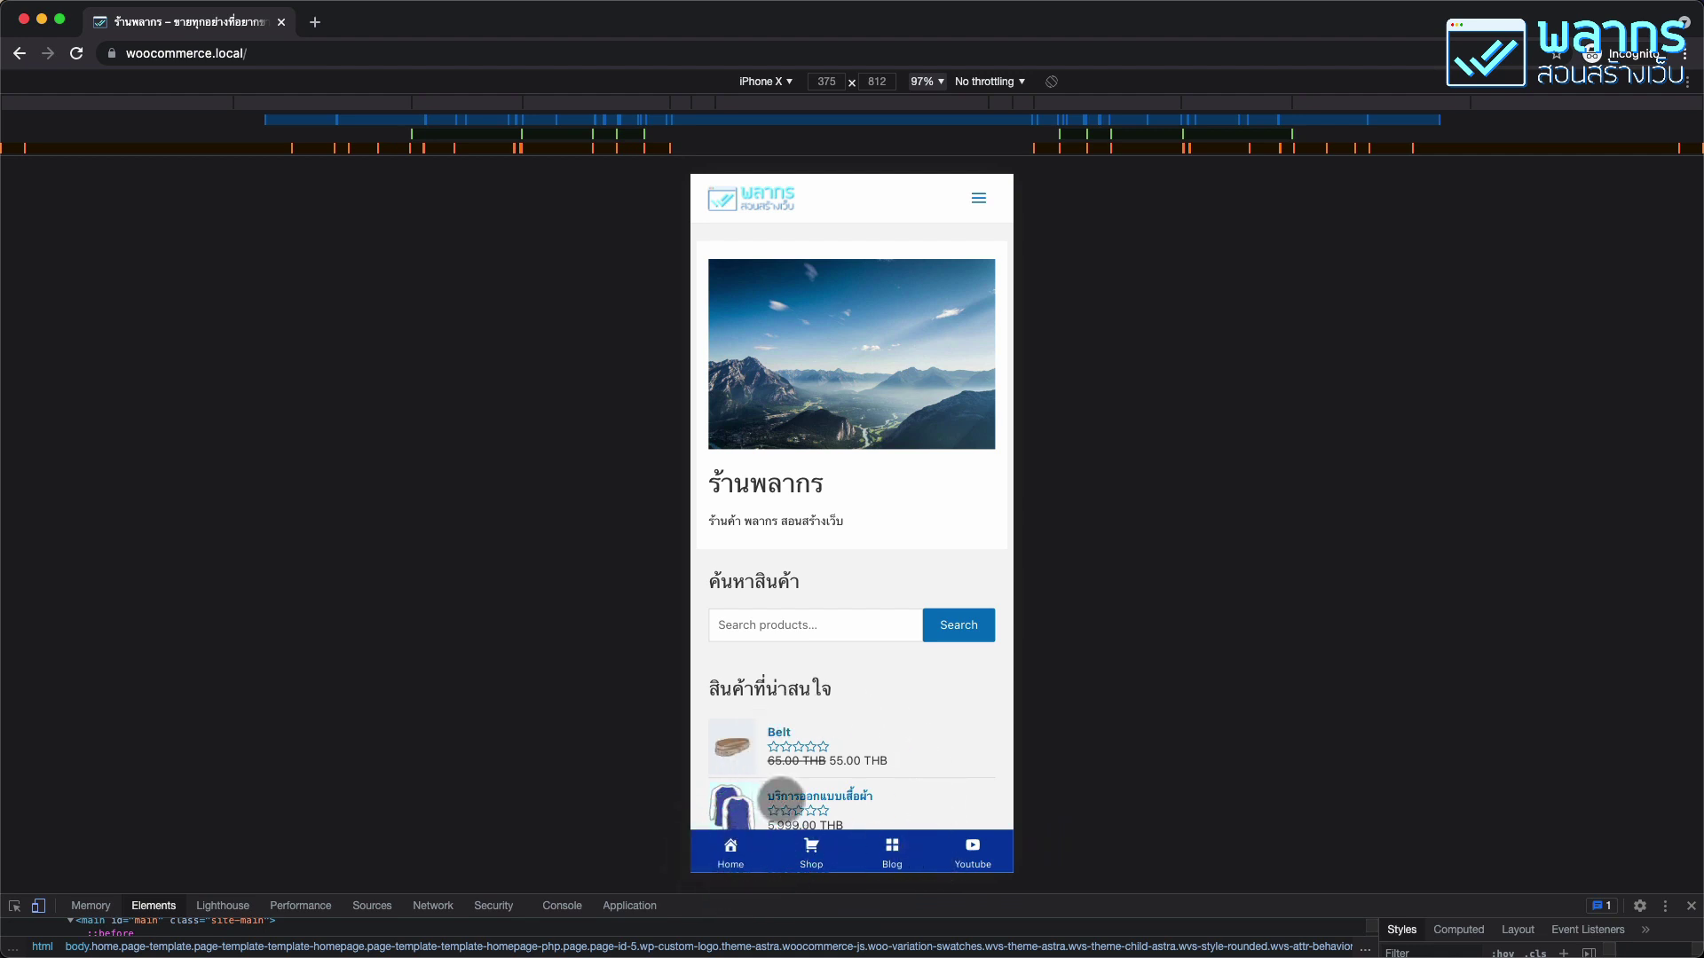
{"action": "left_click", "coordinate": [813, 855]}
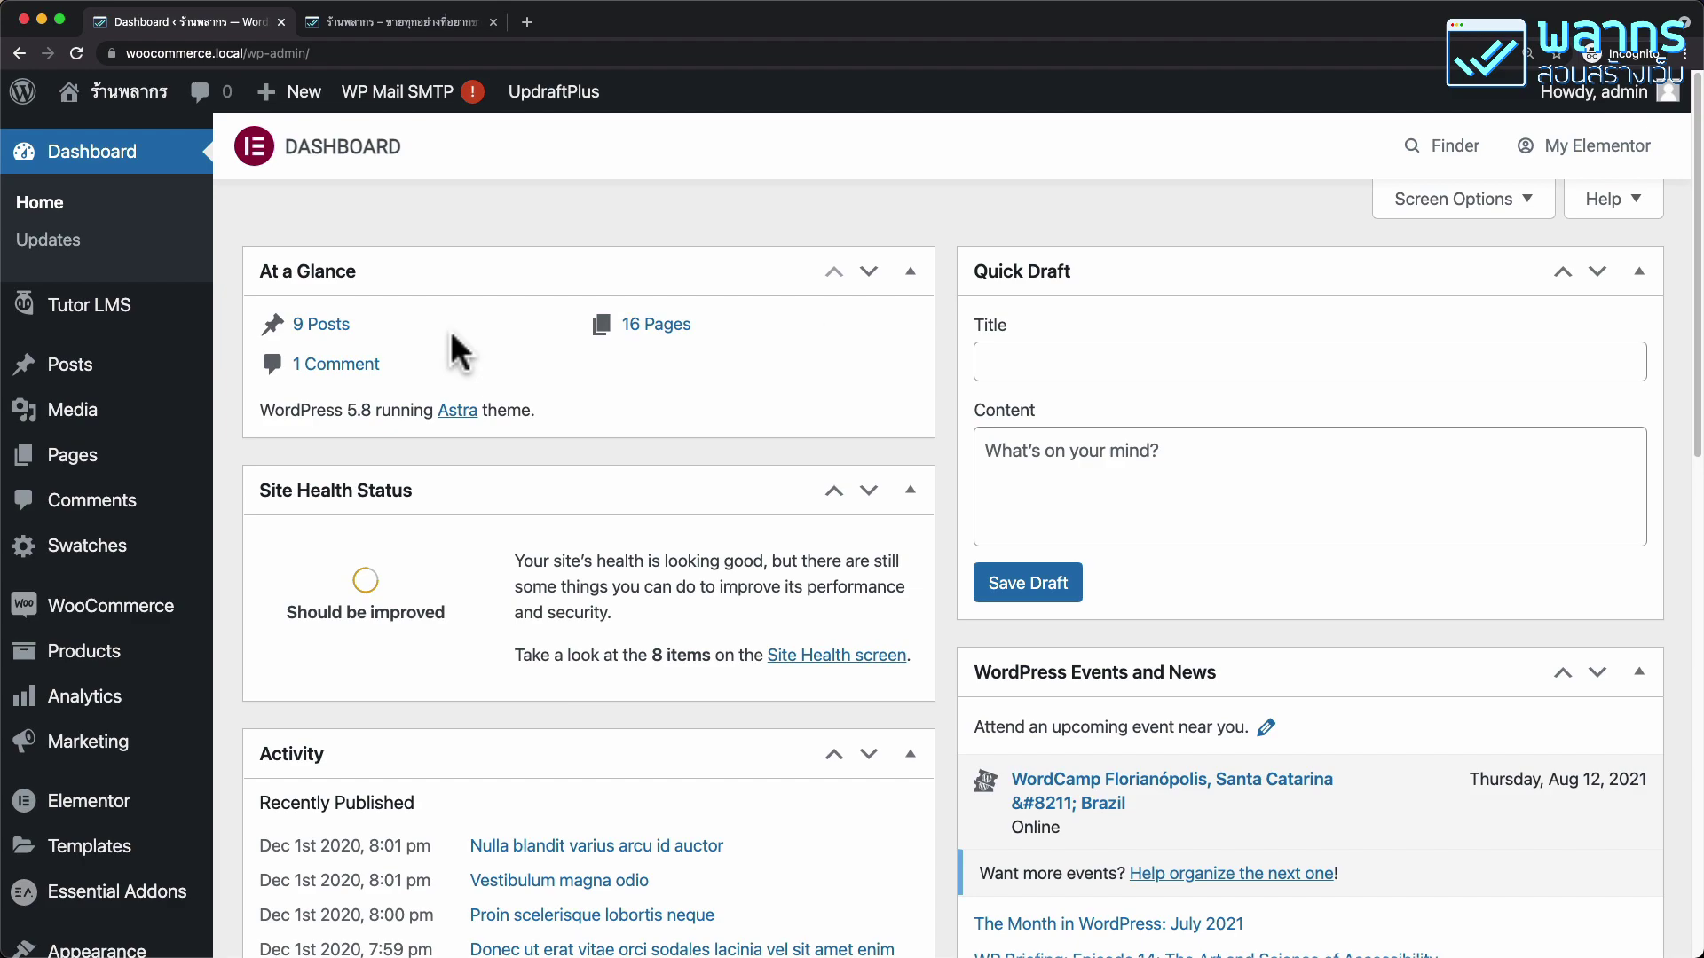
Go to the page for adding new plugins and search for "Fixed Bottom"
{"action": "scroll", "coordinate": [449, 330], "scroll_direction": "down", "scroll_amount": 5}
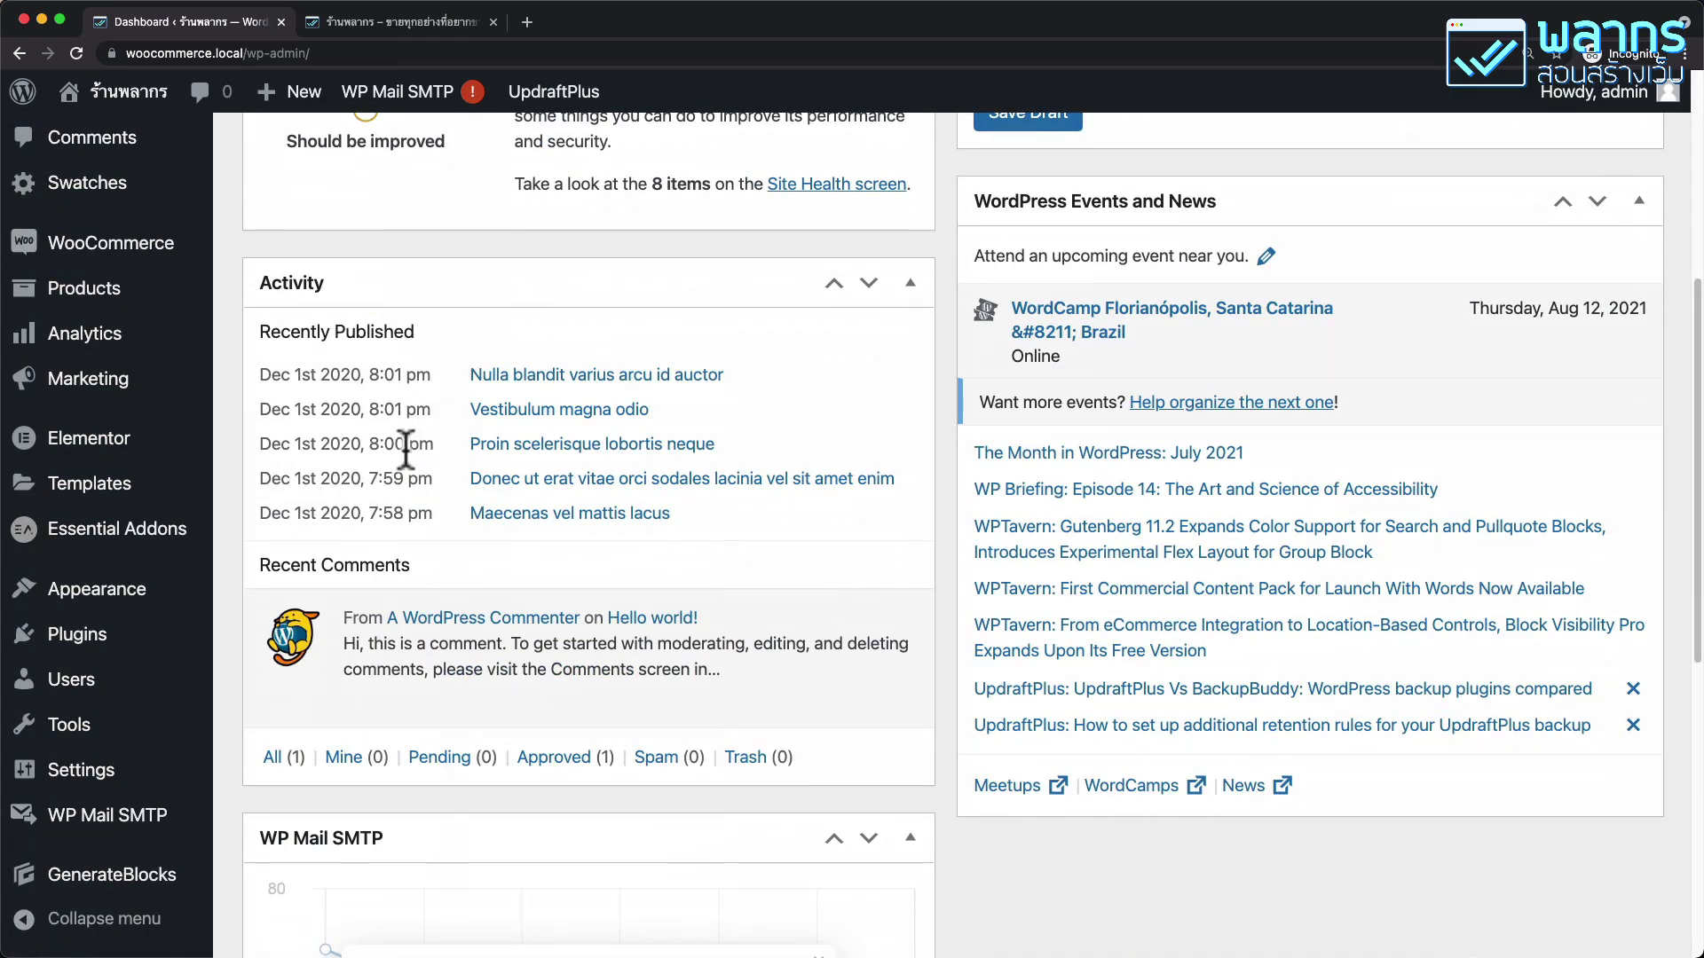
{"action": "mouse_move", "coordinate": [80, 639]}
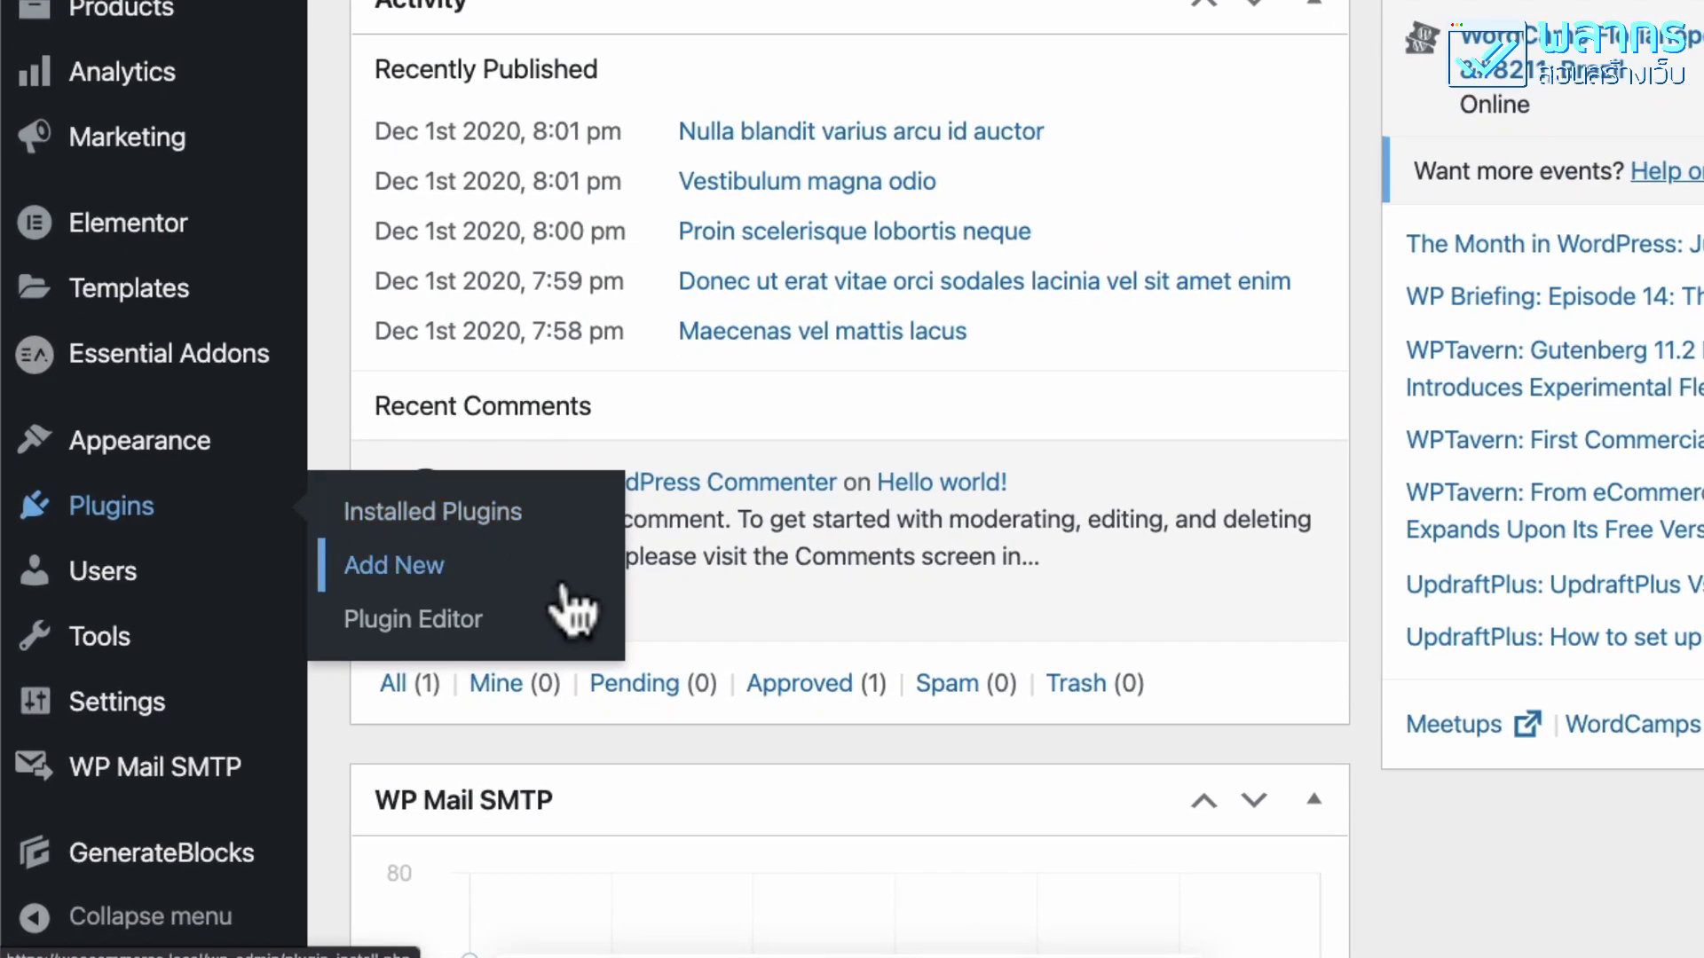
{"action": "left_click", "coordinate": [511, 619]}
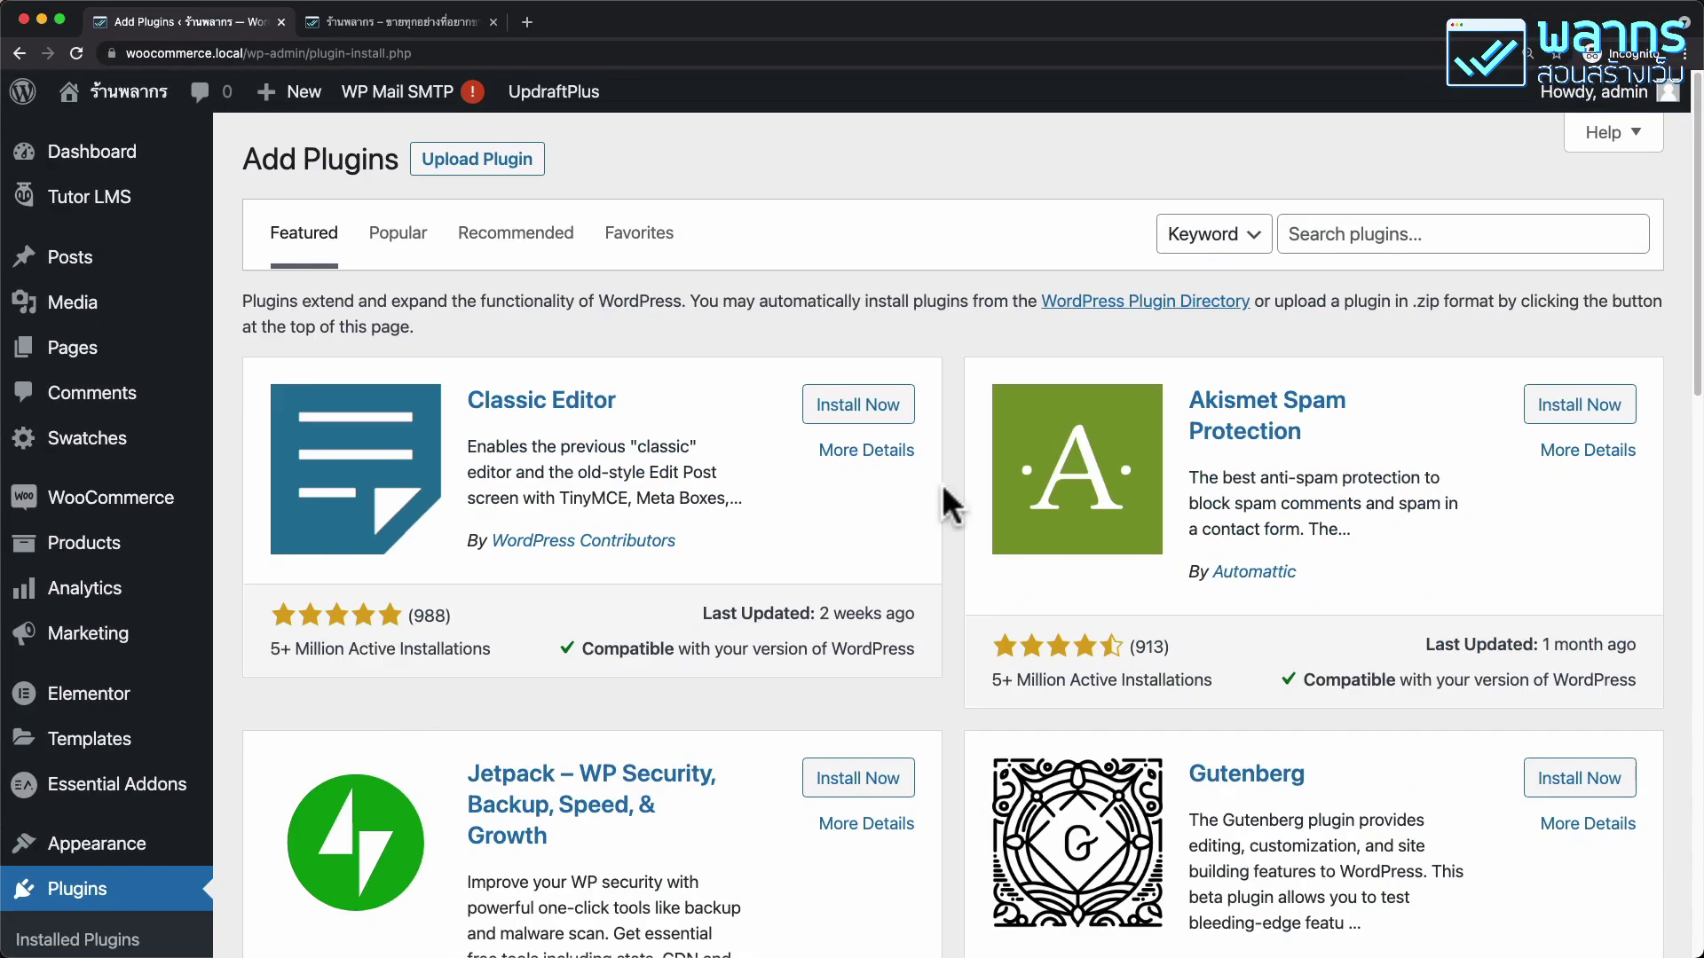
{"action": "left_click", "coordinate": [1375, 226]}
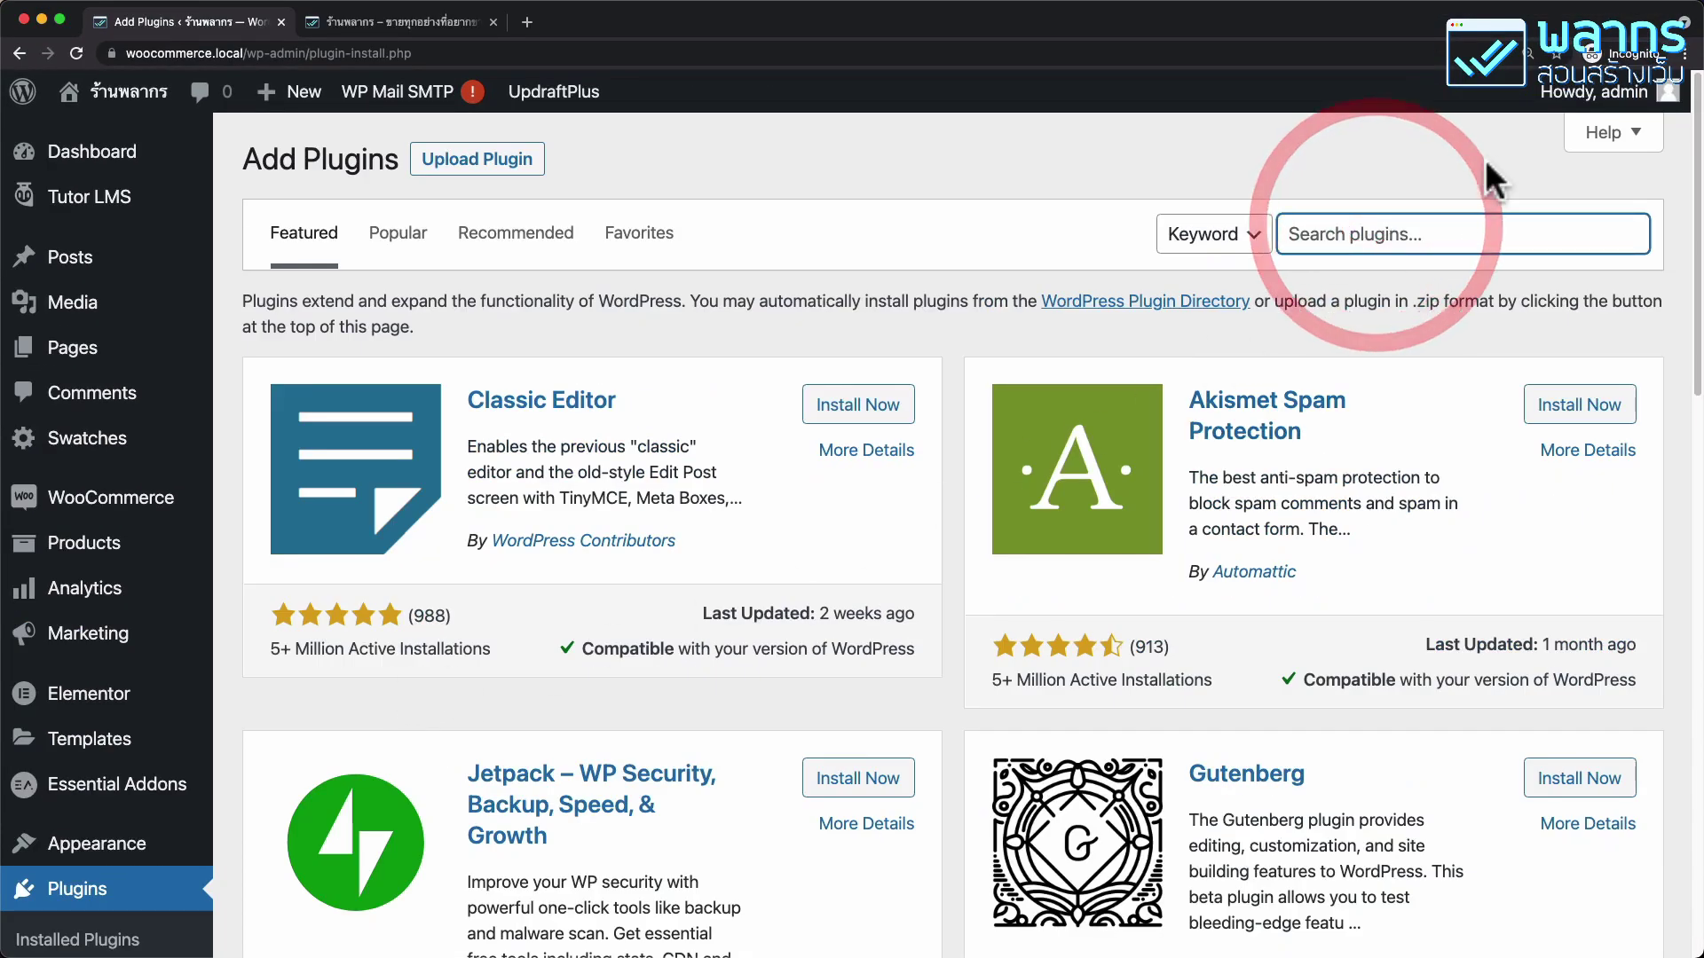
{"action": "type", "text": "Fixe"}
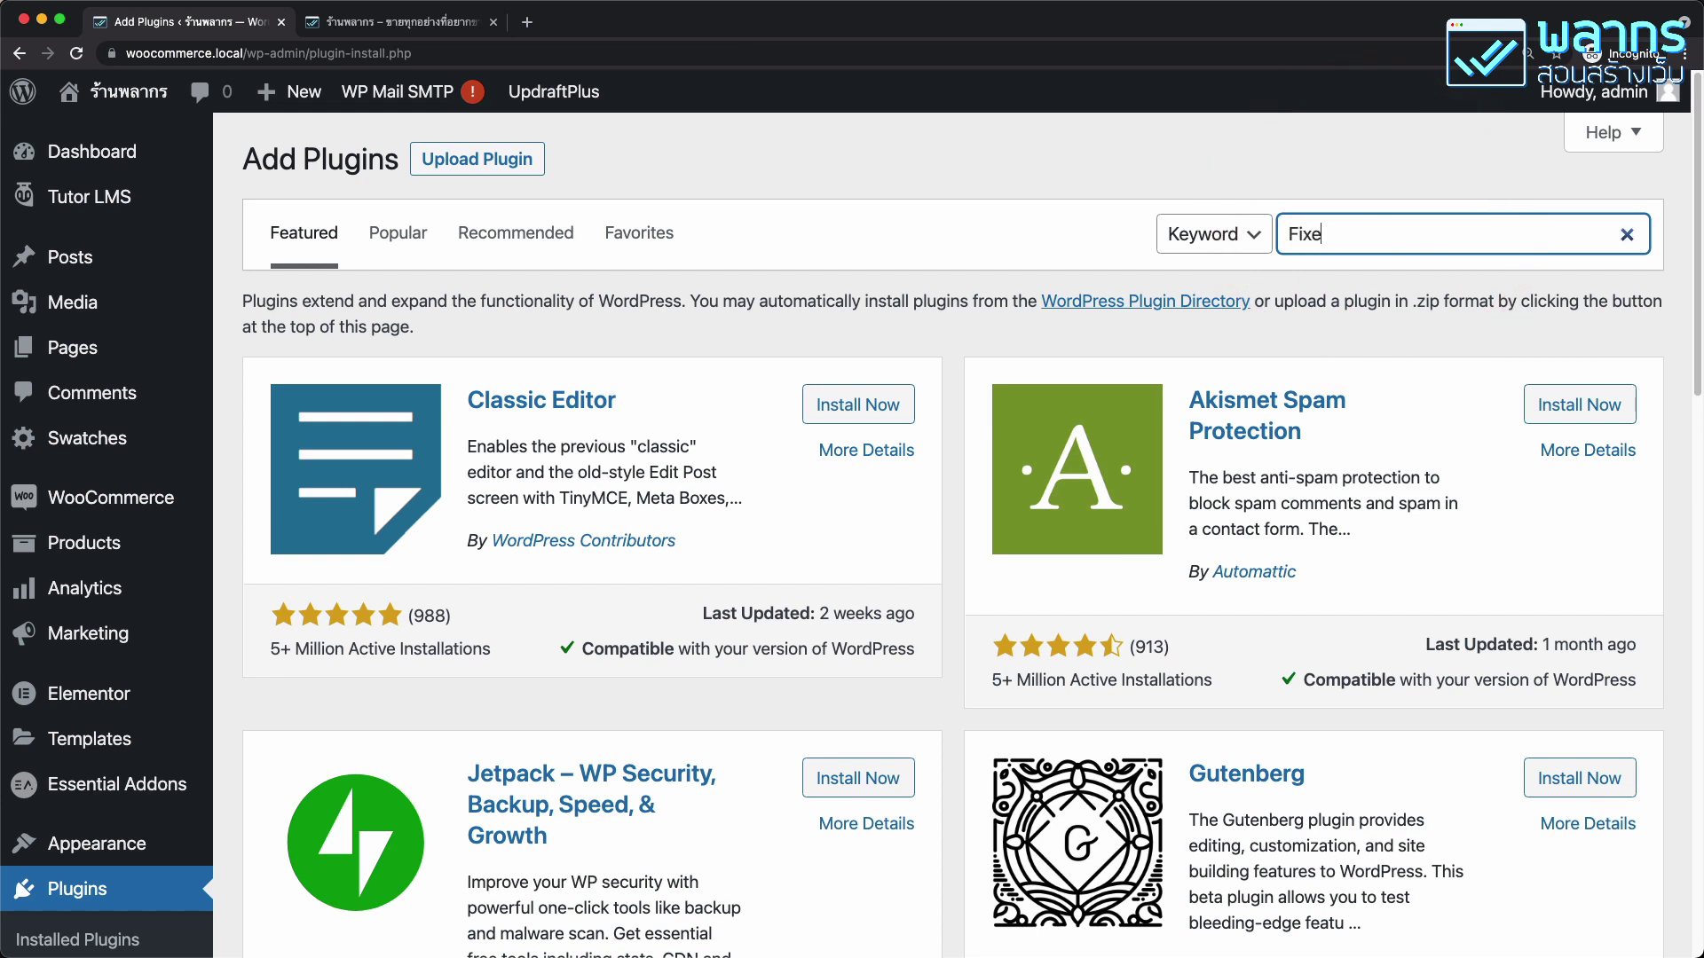
{"action": "type", "text": "d Bottom"}
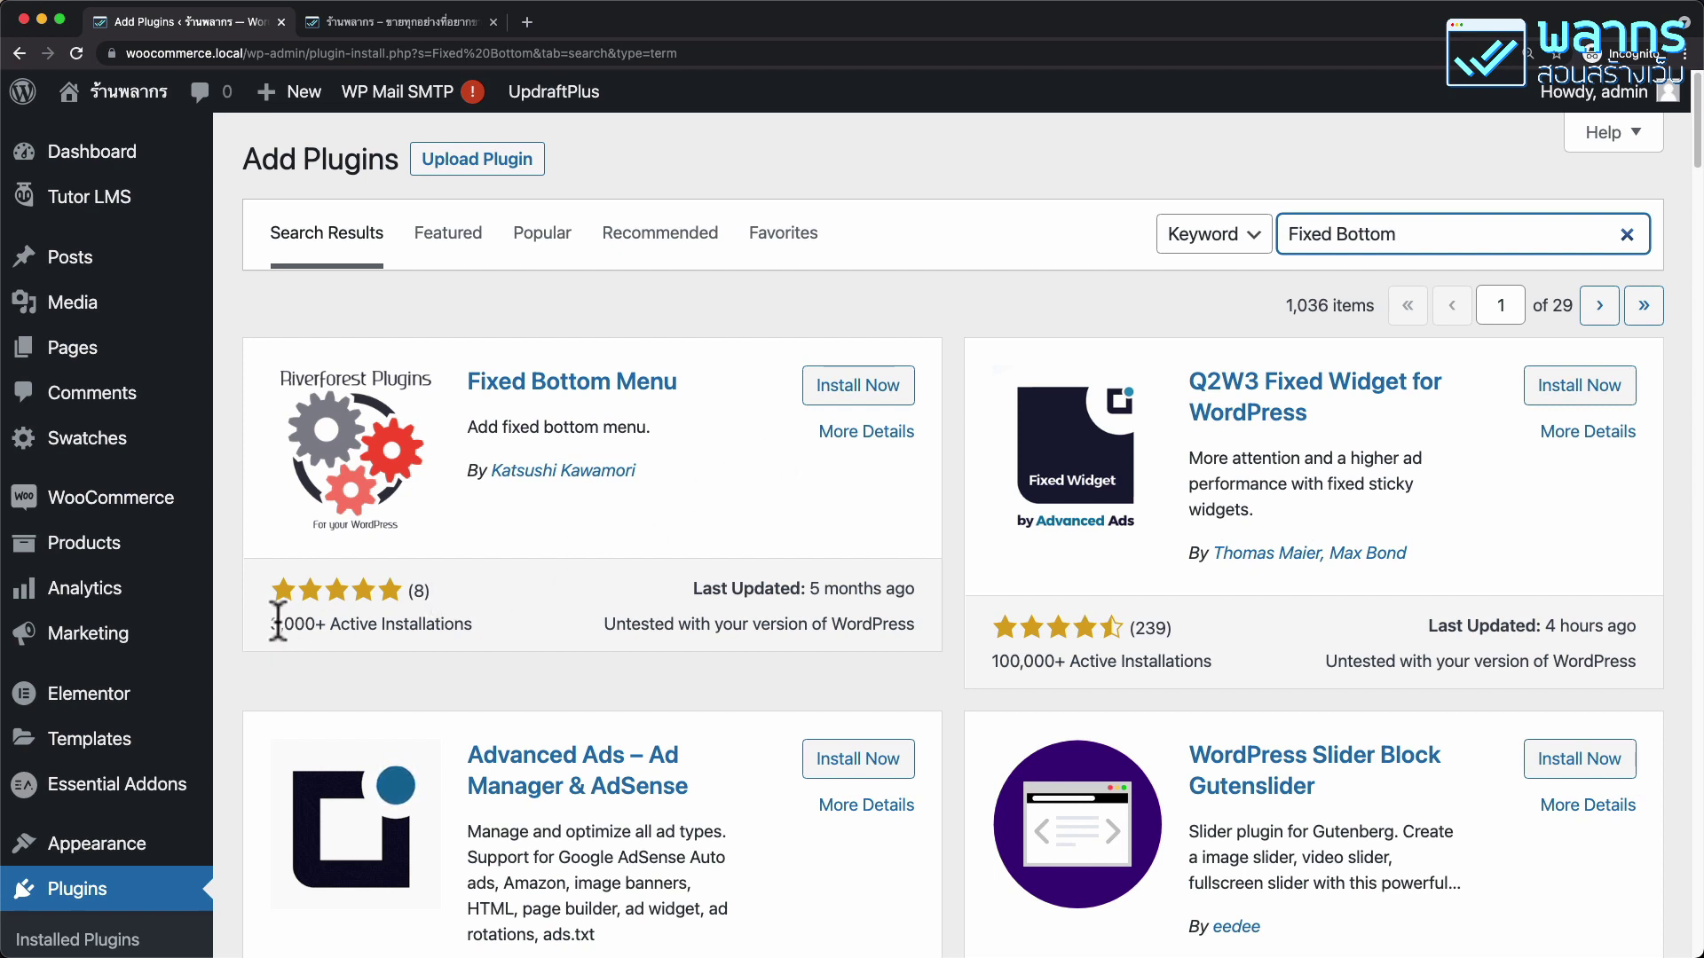
Install and activate the Fixed Bottom Menu plugin from the search results
{"action": "left_click_drag", "start_coordinate": [278, 621], "coordinate": [623, 556]}
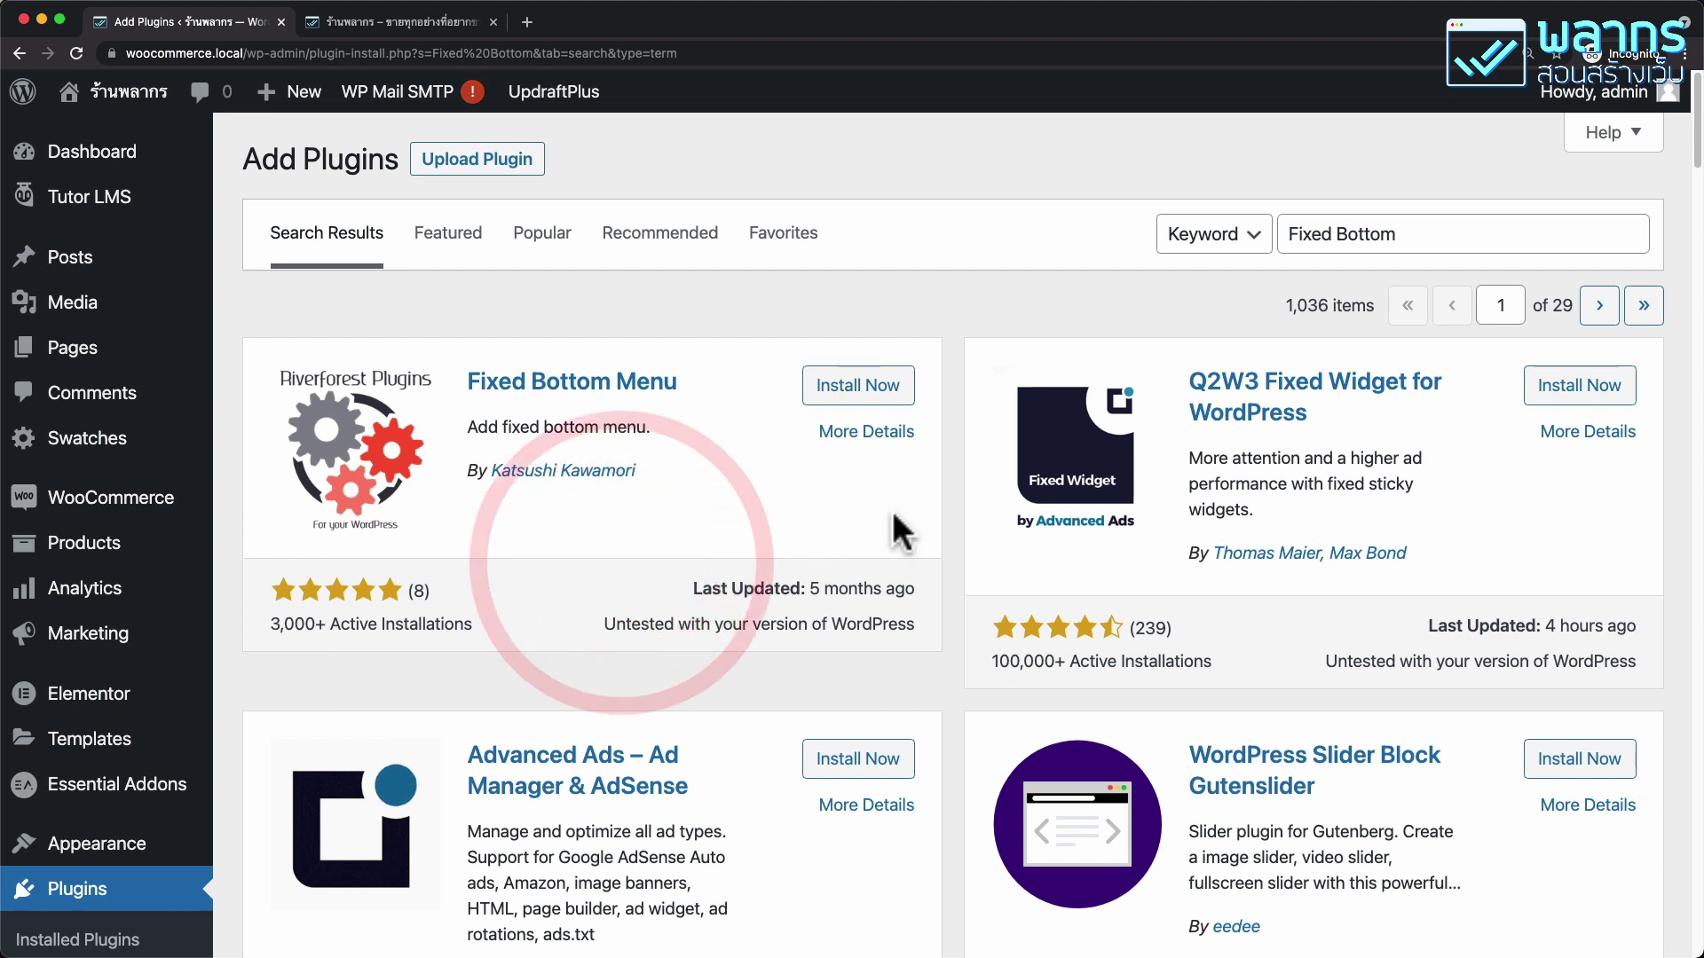
{"action": "left_click", "coordinate": [901, 406]}
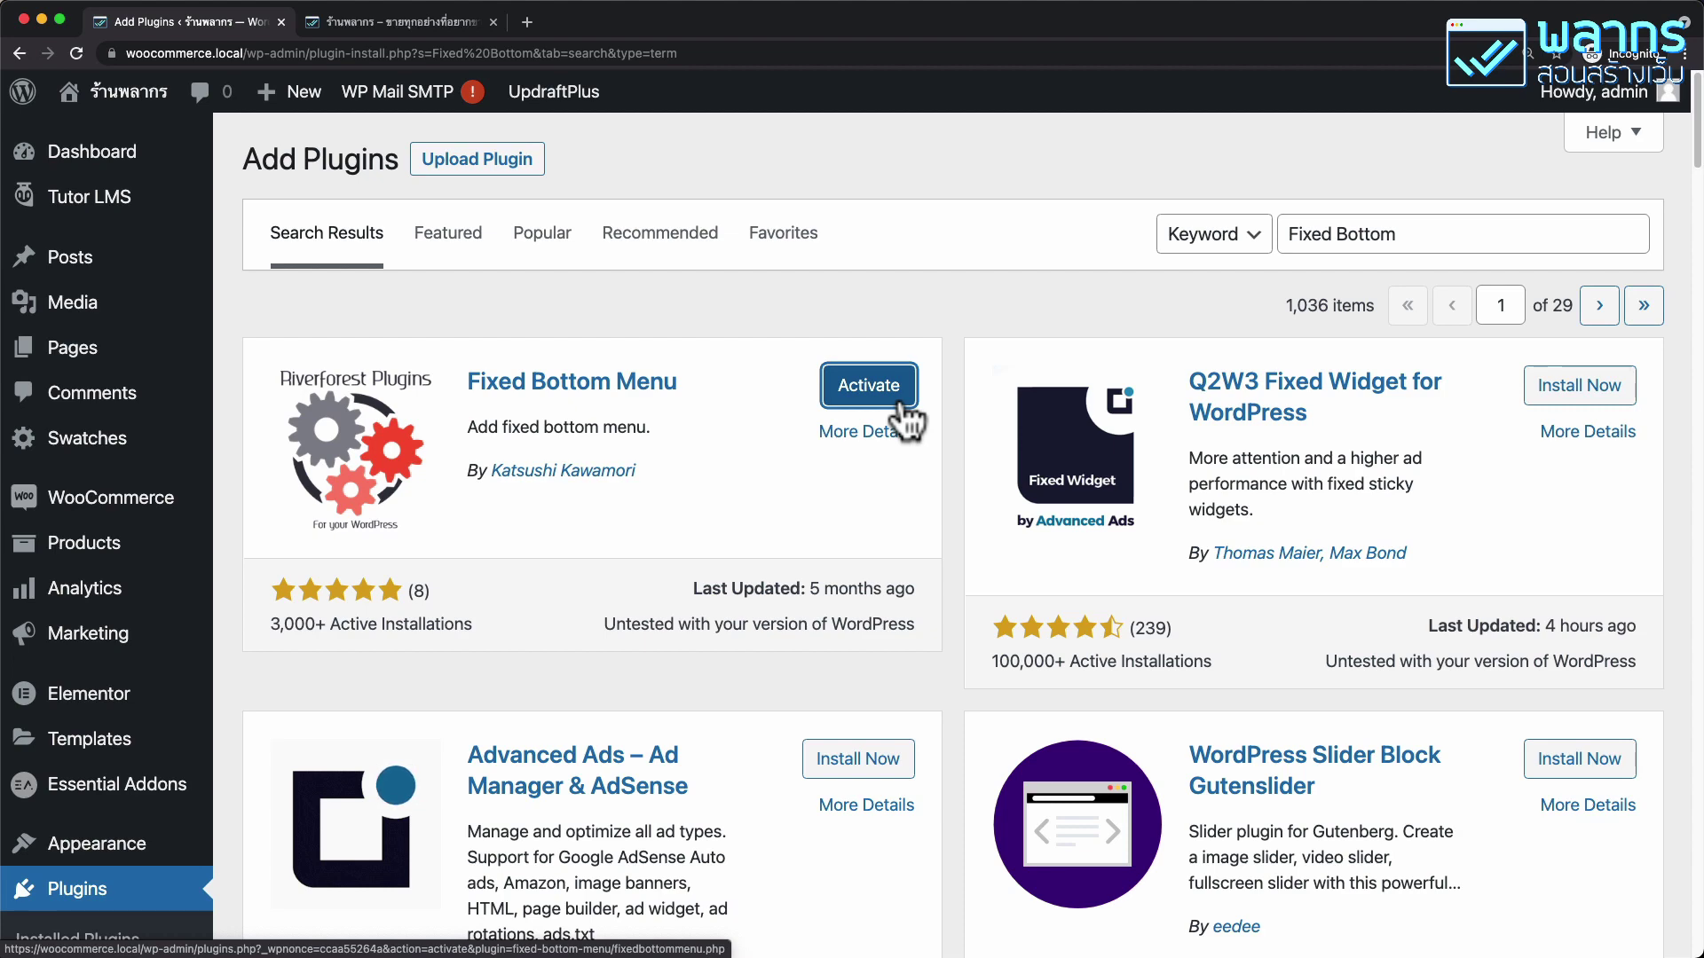
{"action": "left_click", "coordinate": [899, 405]}
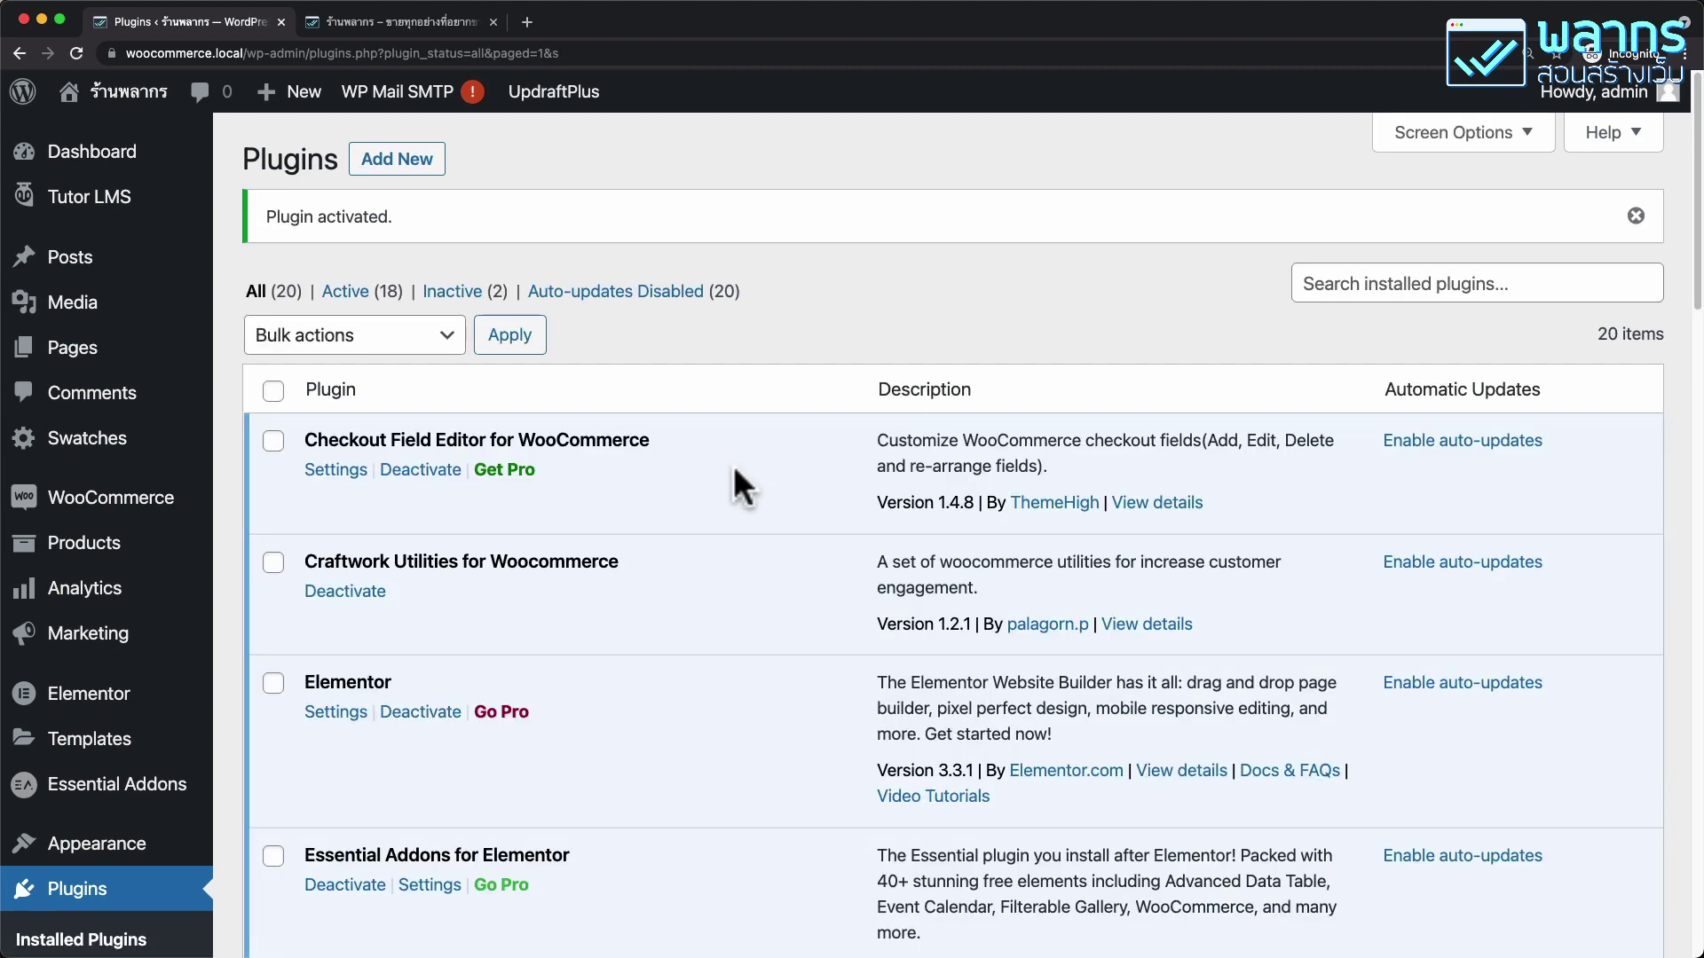
Open the settings page of the Fixed Bottom Menu plugin
{"action": "scroll", "coordinate": [733, 465], "scroll_direction": "down", "scroll_amount": 7}
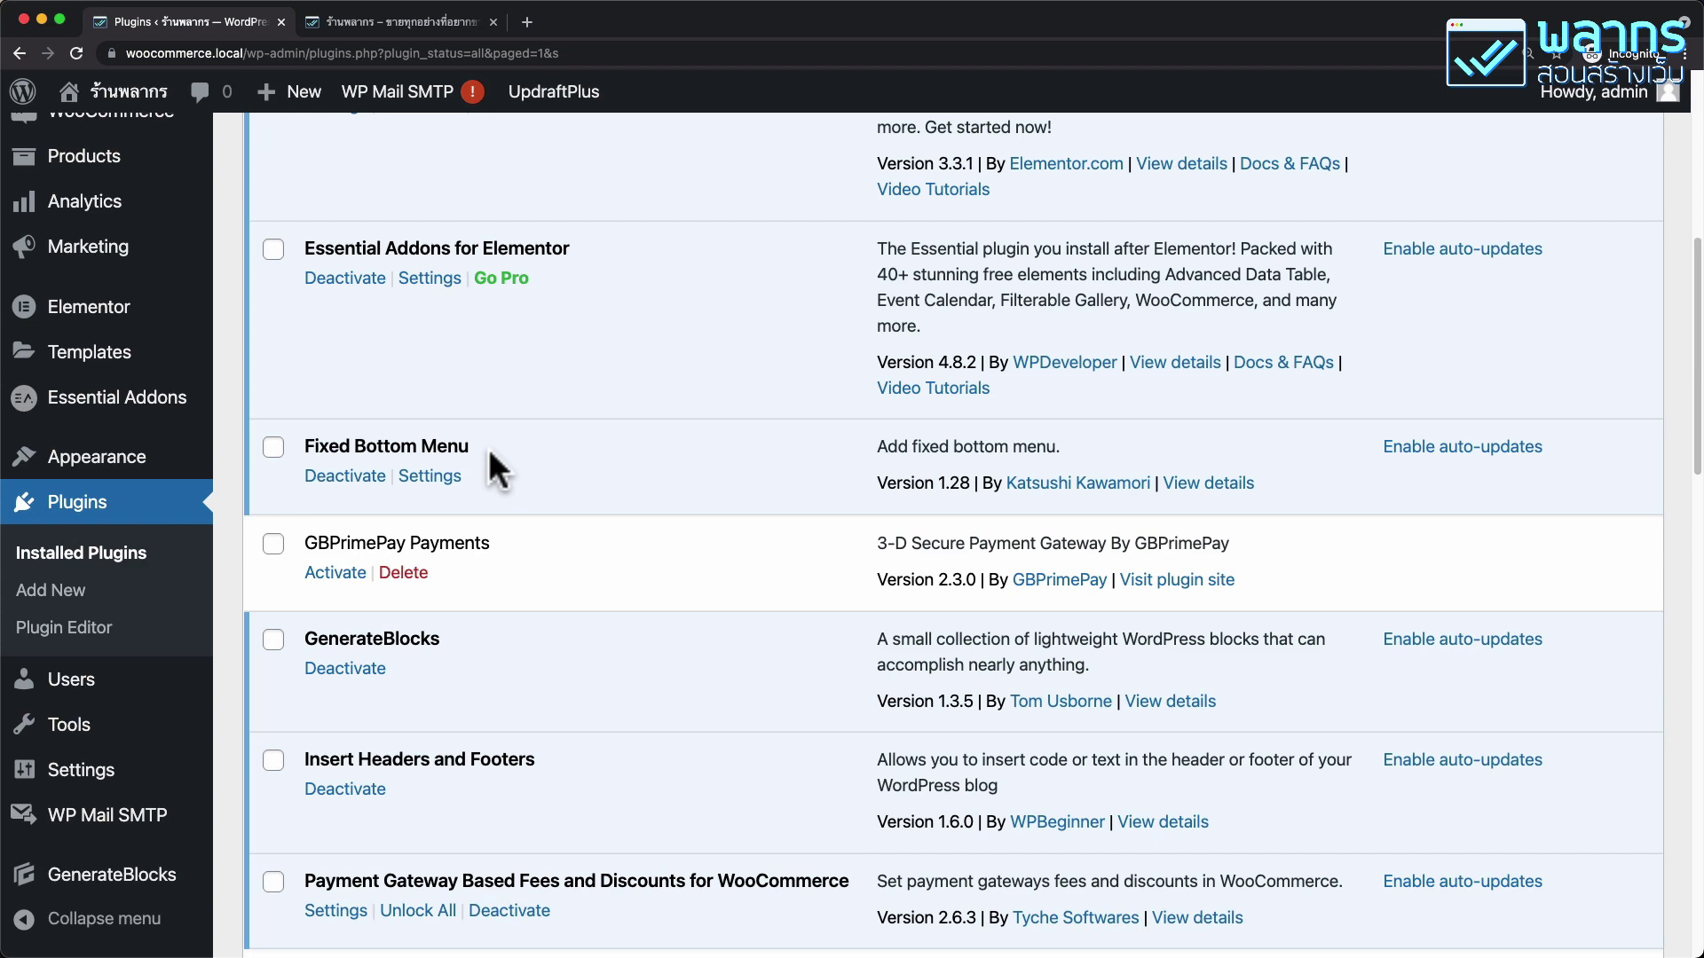
{"action": "scroll", "coordinate": [488, 450], "scroll_direction": "down", "scroll_amount": 1}
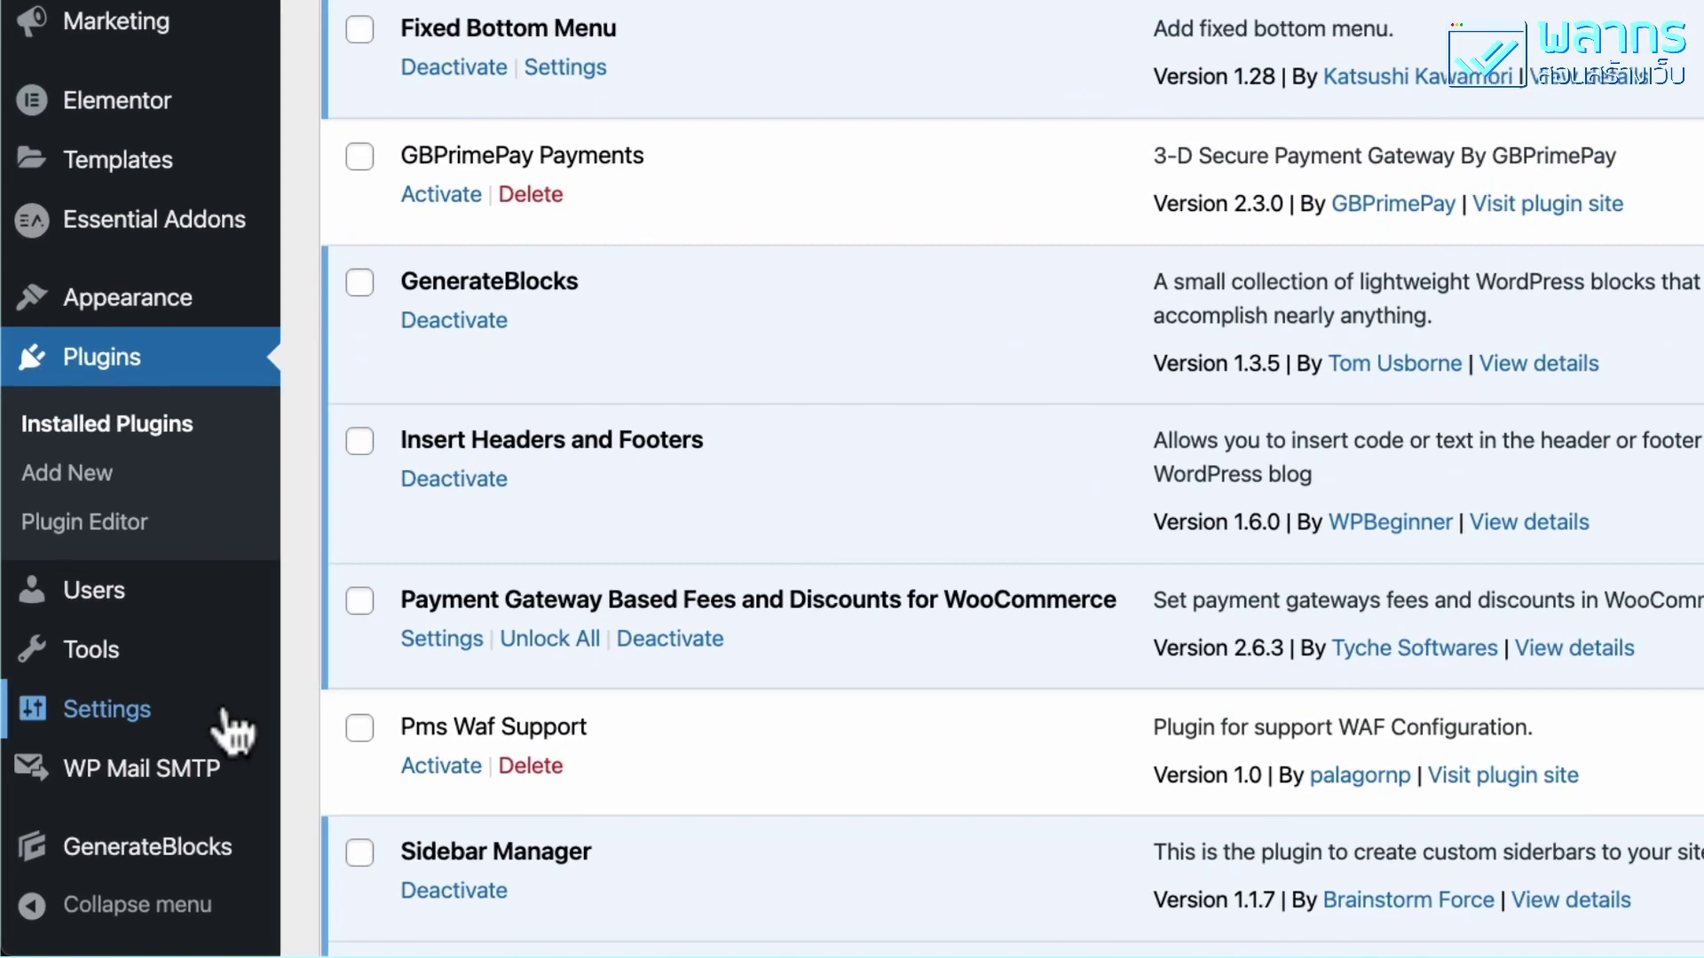
{"action": "mouse_move", "coordinate": [233, 732]}
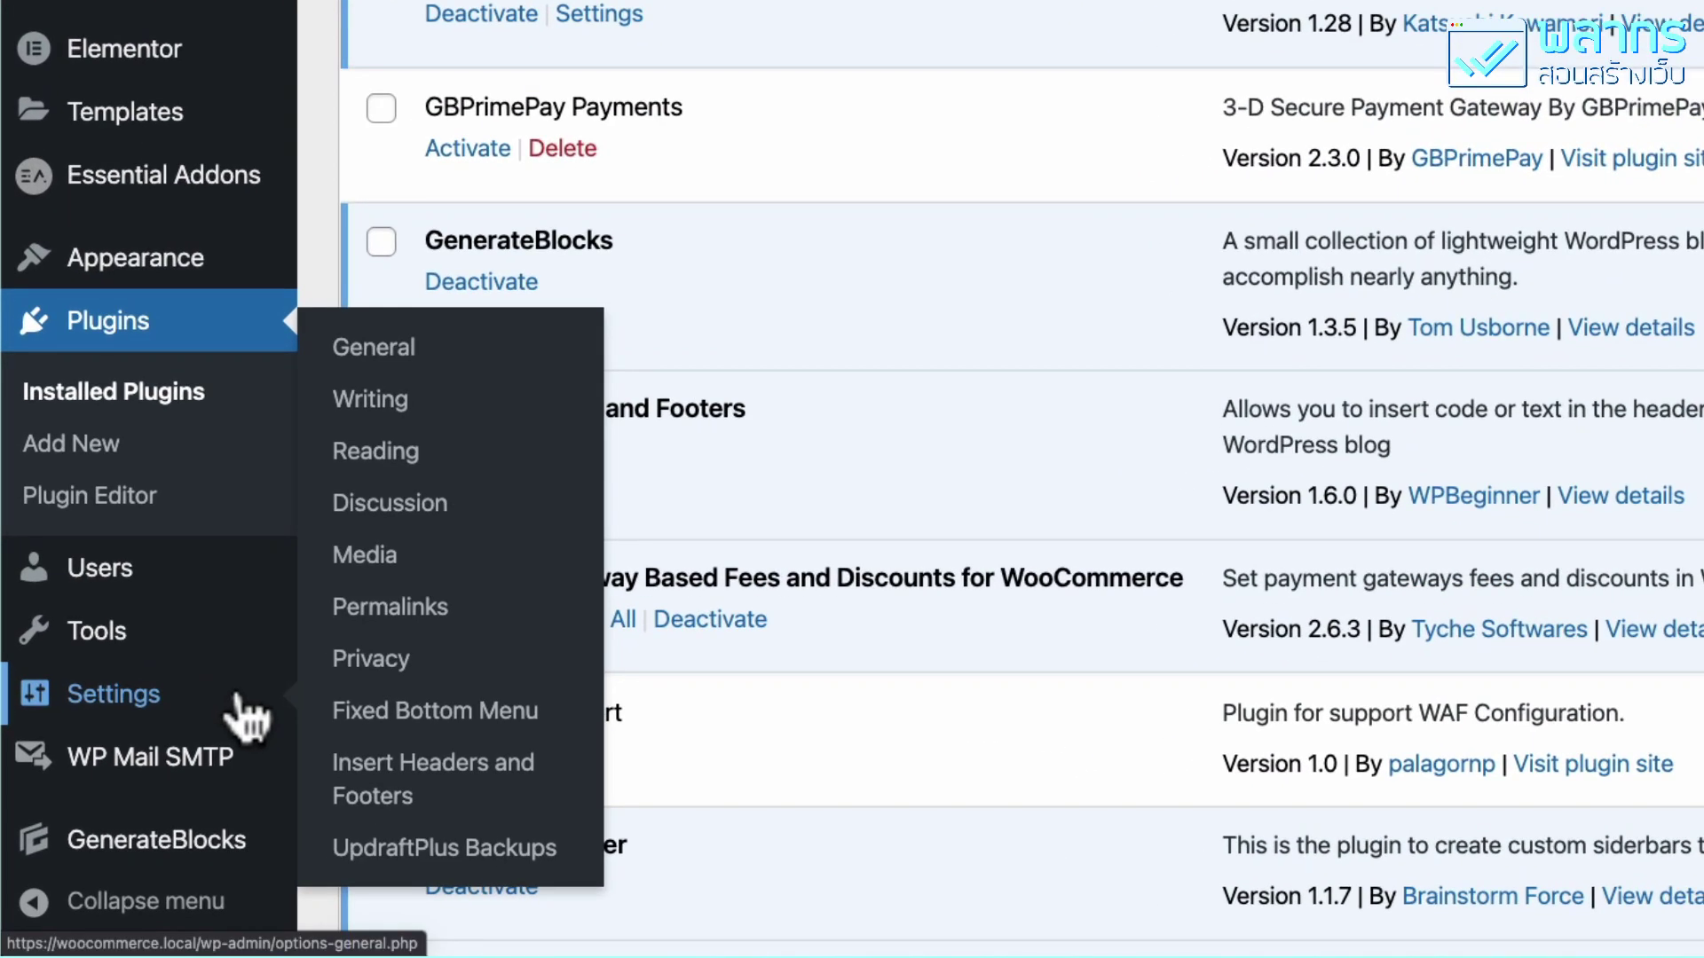
{"action": "left_click", "coordinate": [573, 717]}
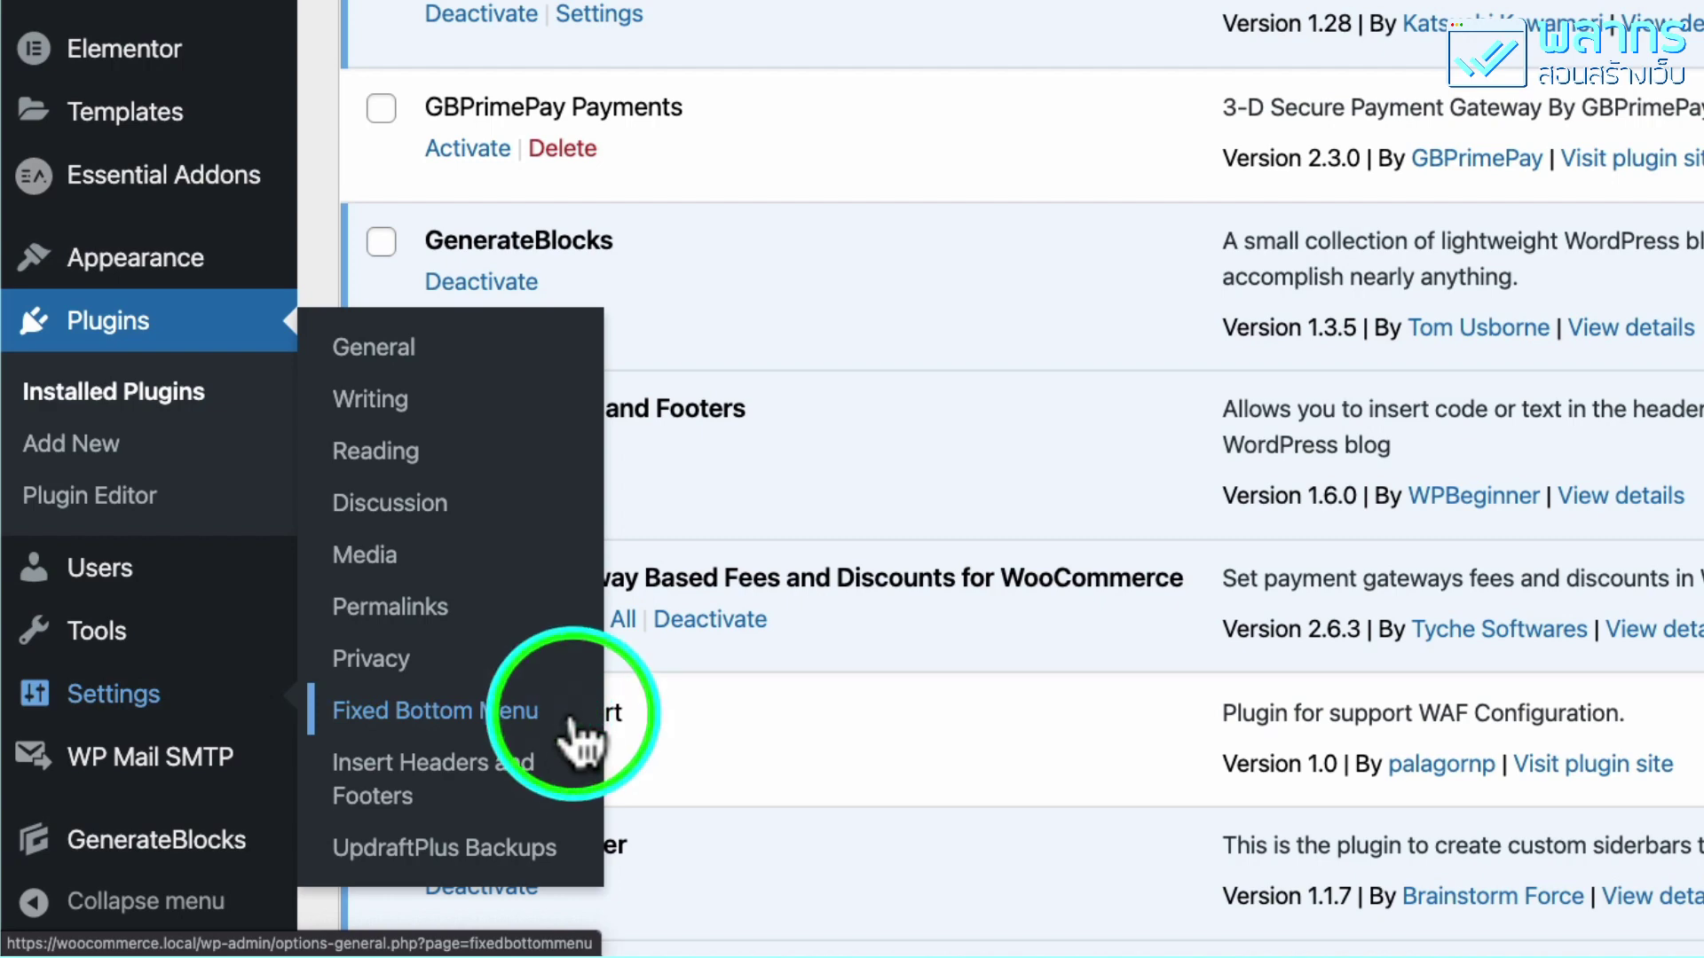
{"action": "left_click", "coordinate": [572, 724]}
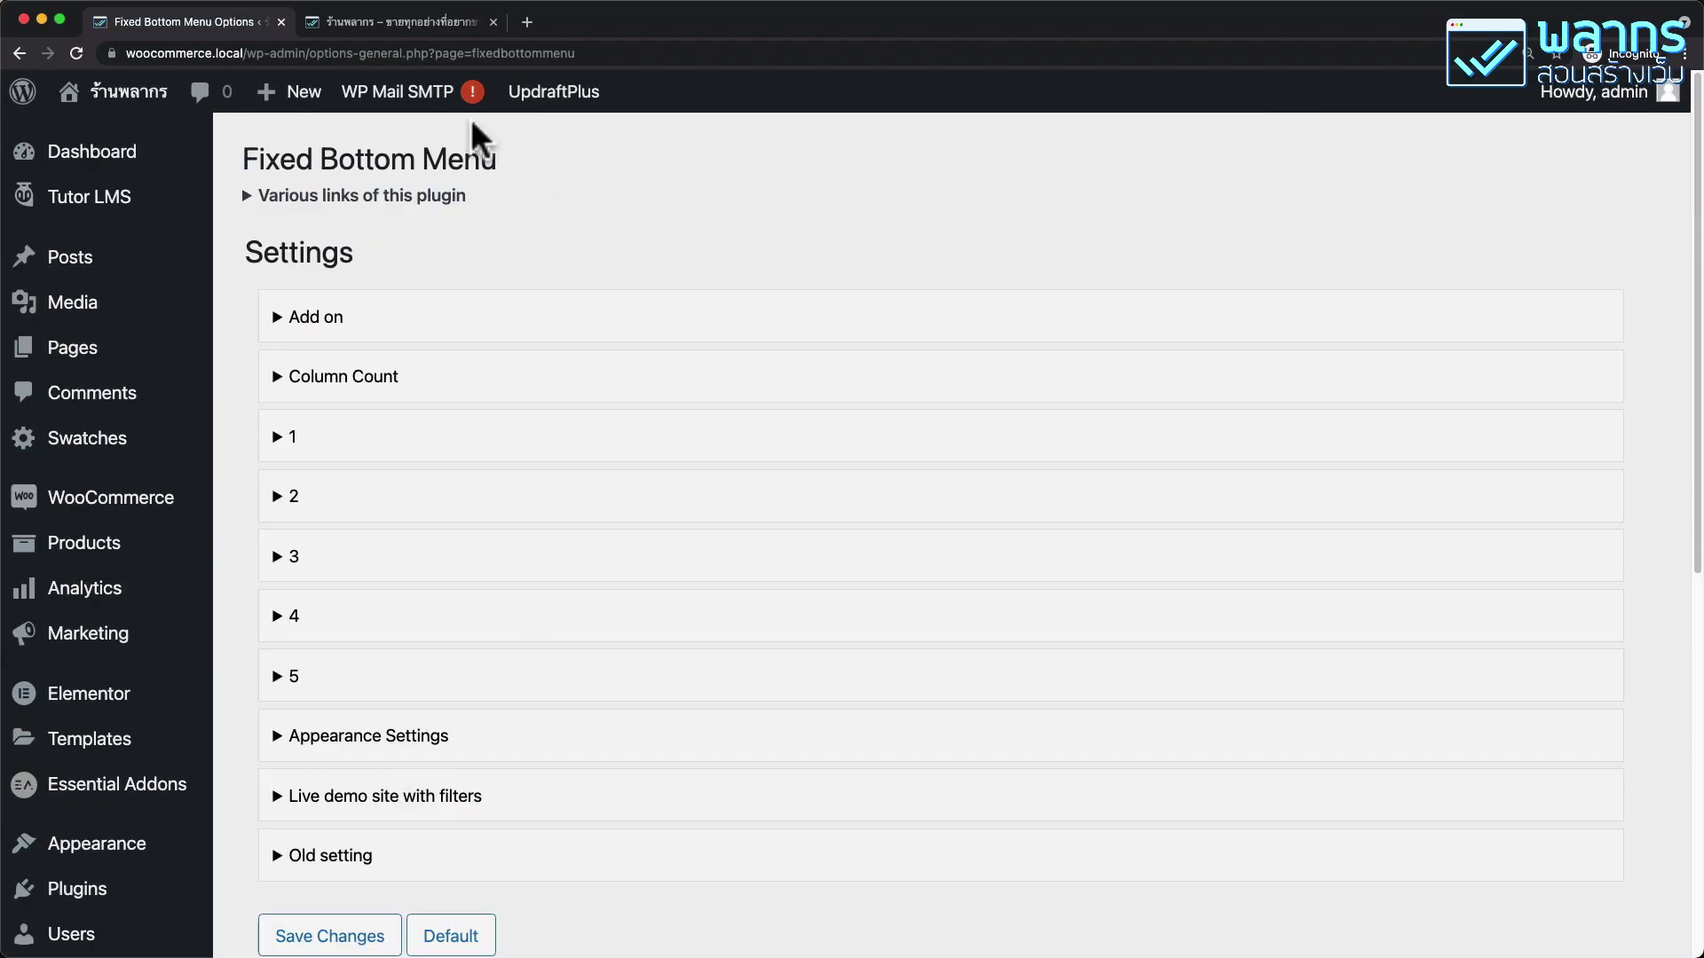
Examine the Add on section of the plugin settings and collapse it again
{"action": "left_click", "coordinate": [279, 320]}
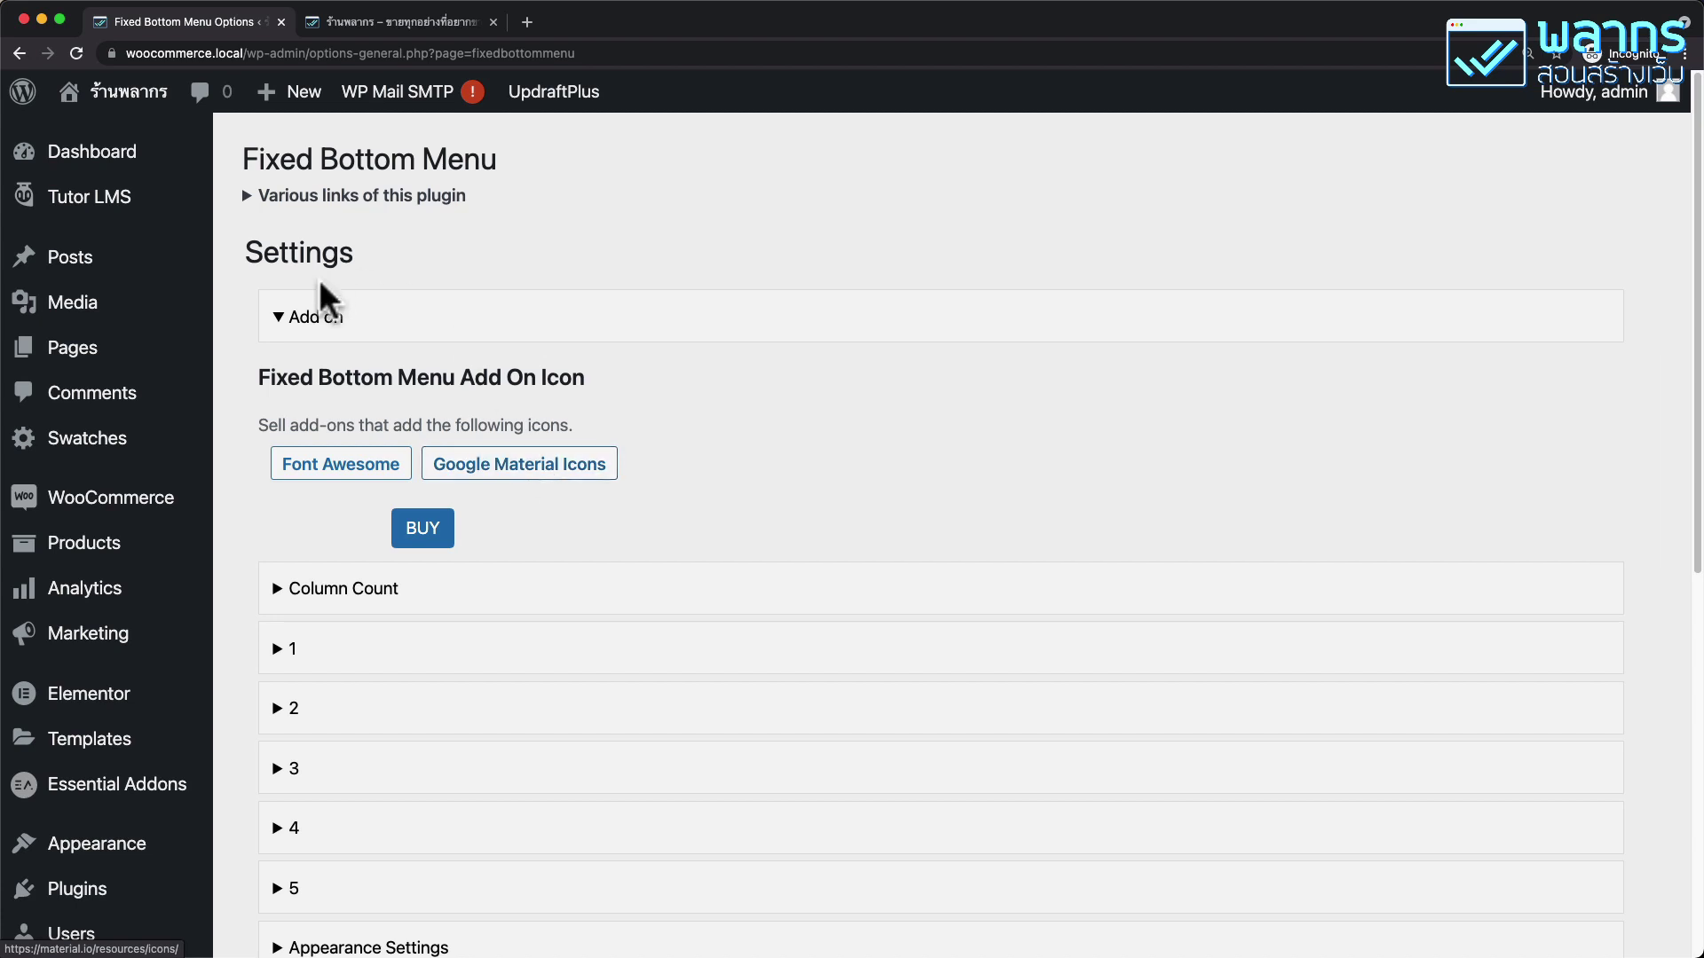
{"action": "left_click", "coordinate": [278, 319]}
Set the bottom menu's column count to 4 (1 to 4)
{"action": "scroll", "coordinate": [337, 435], "scroll_direction": "down", "scroll_amount": 1}
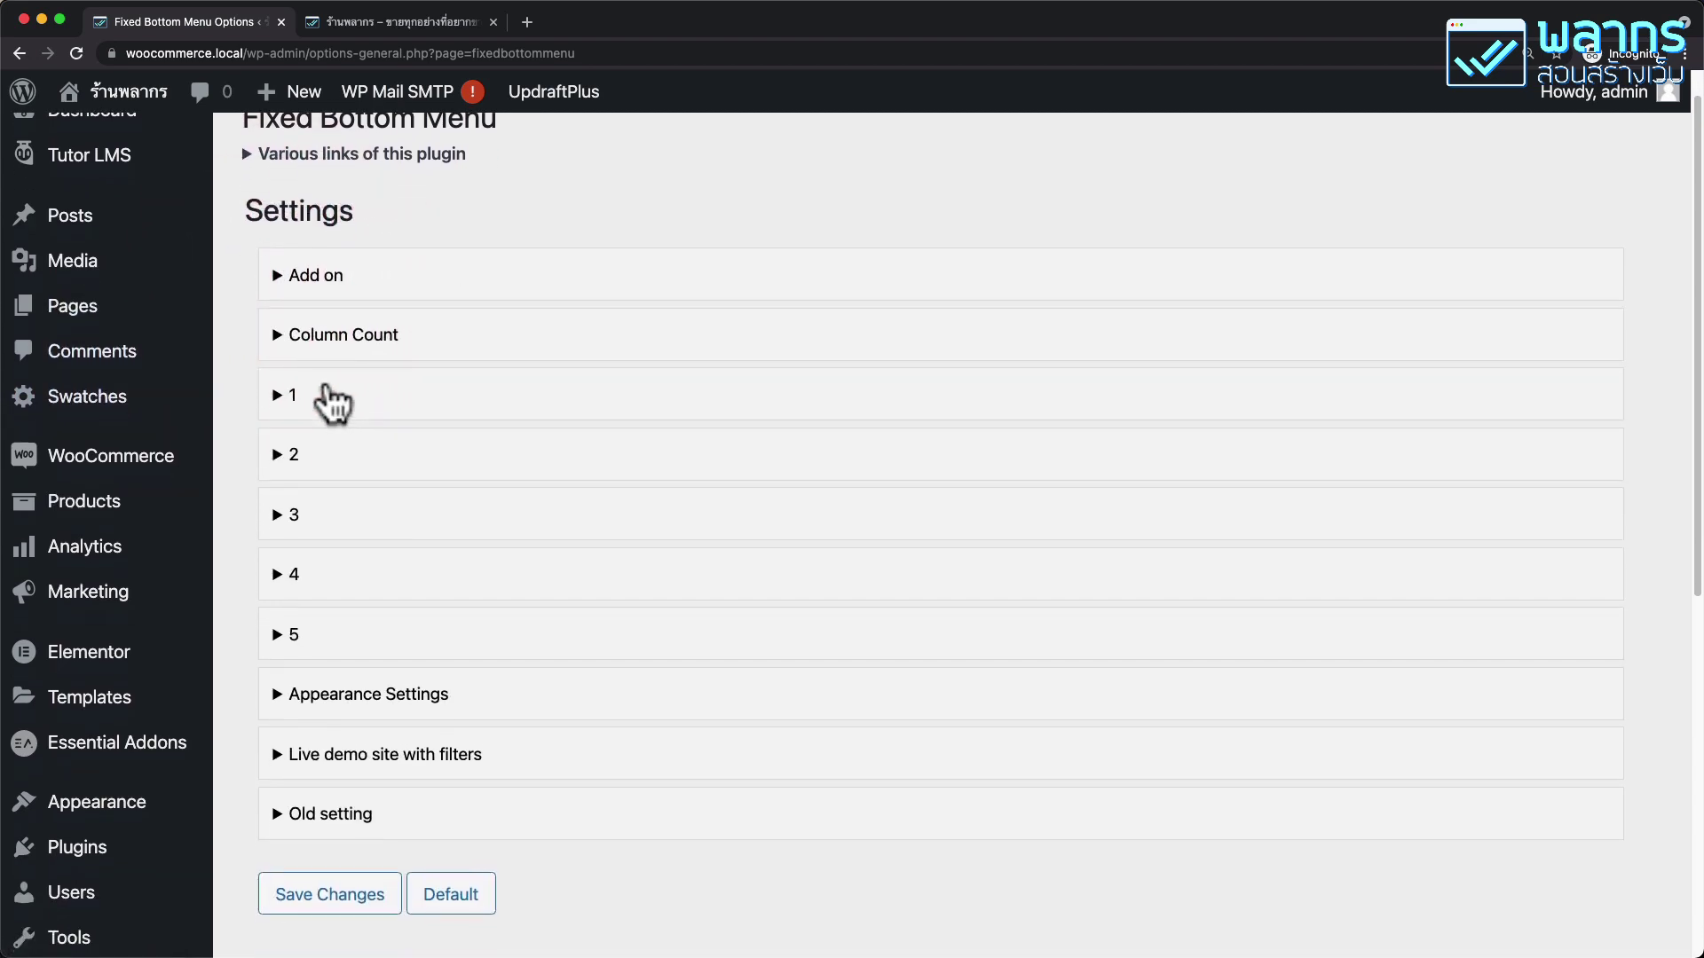
{"action": "left_click", "coordinate": [280, 334]}
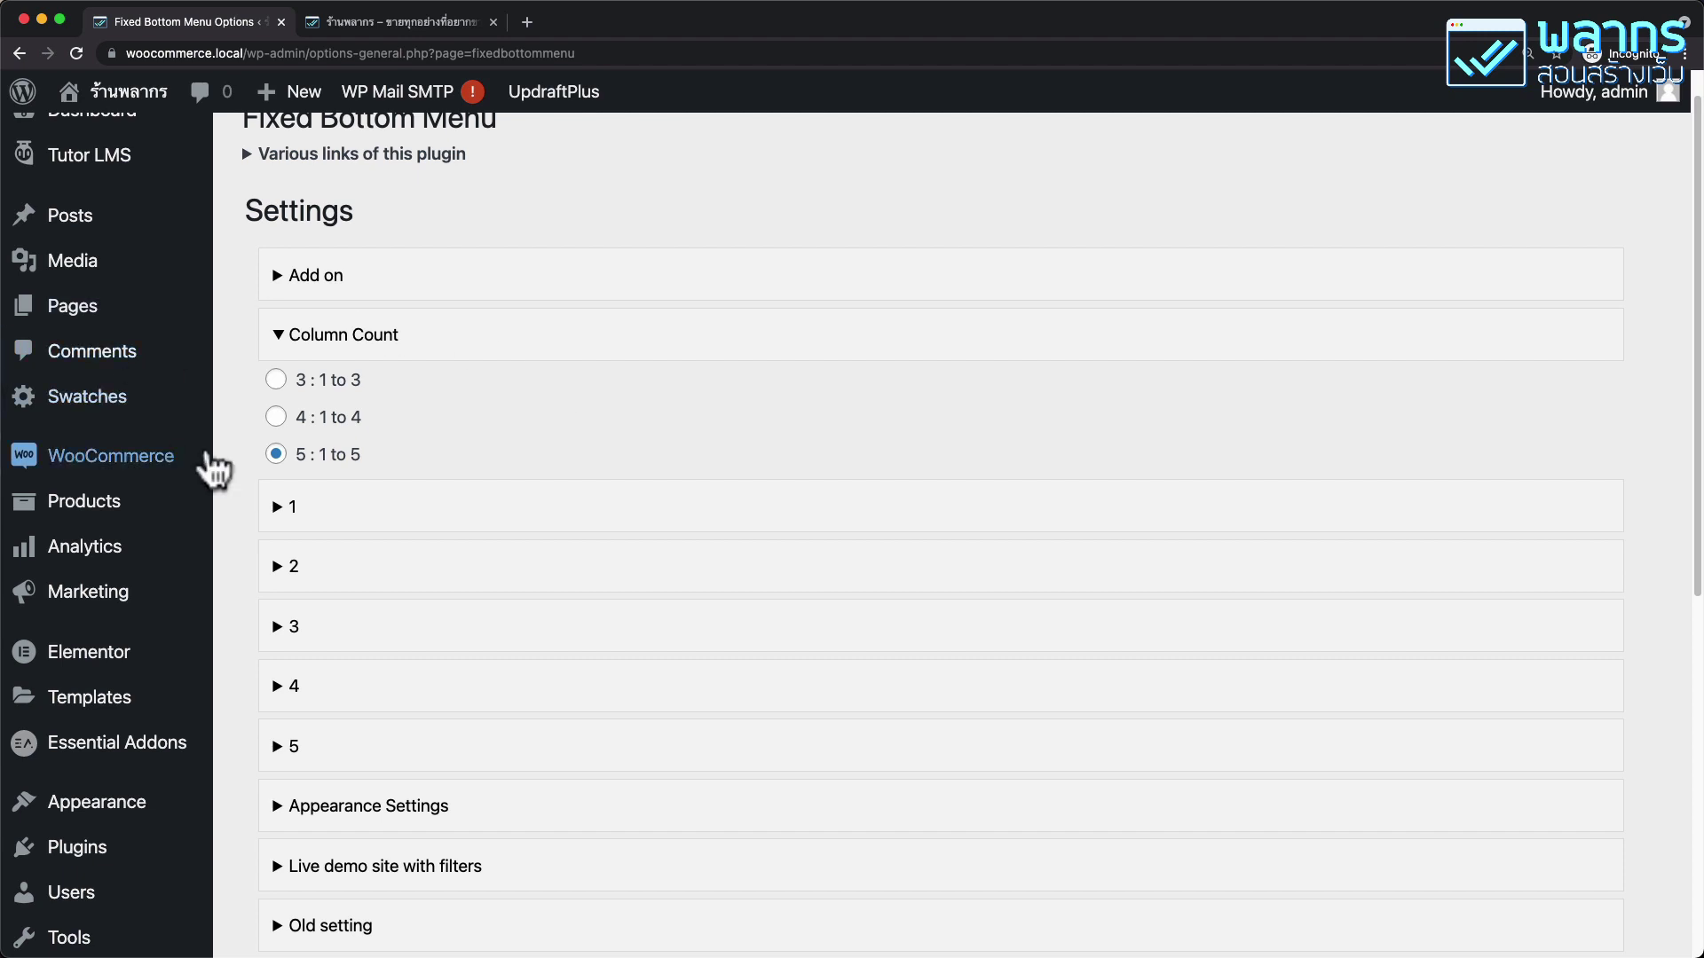
{"action": "left_click", "coordinate": [276, 417]}
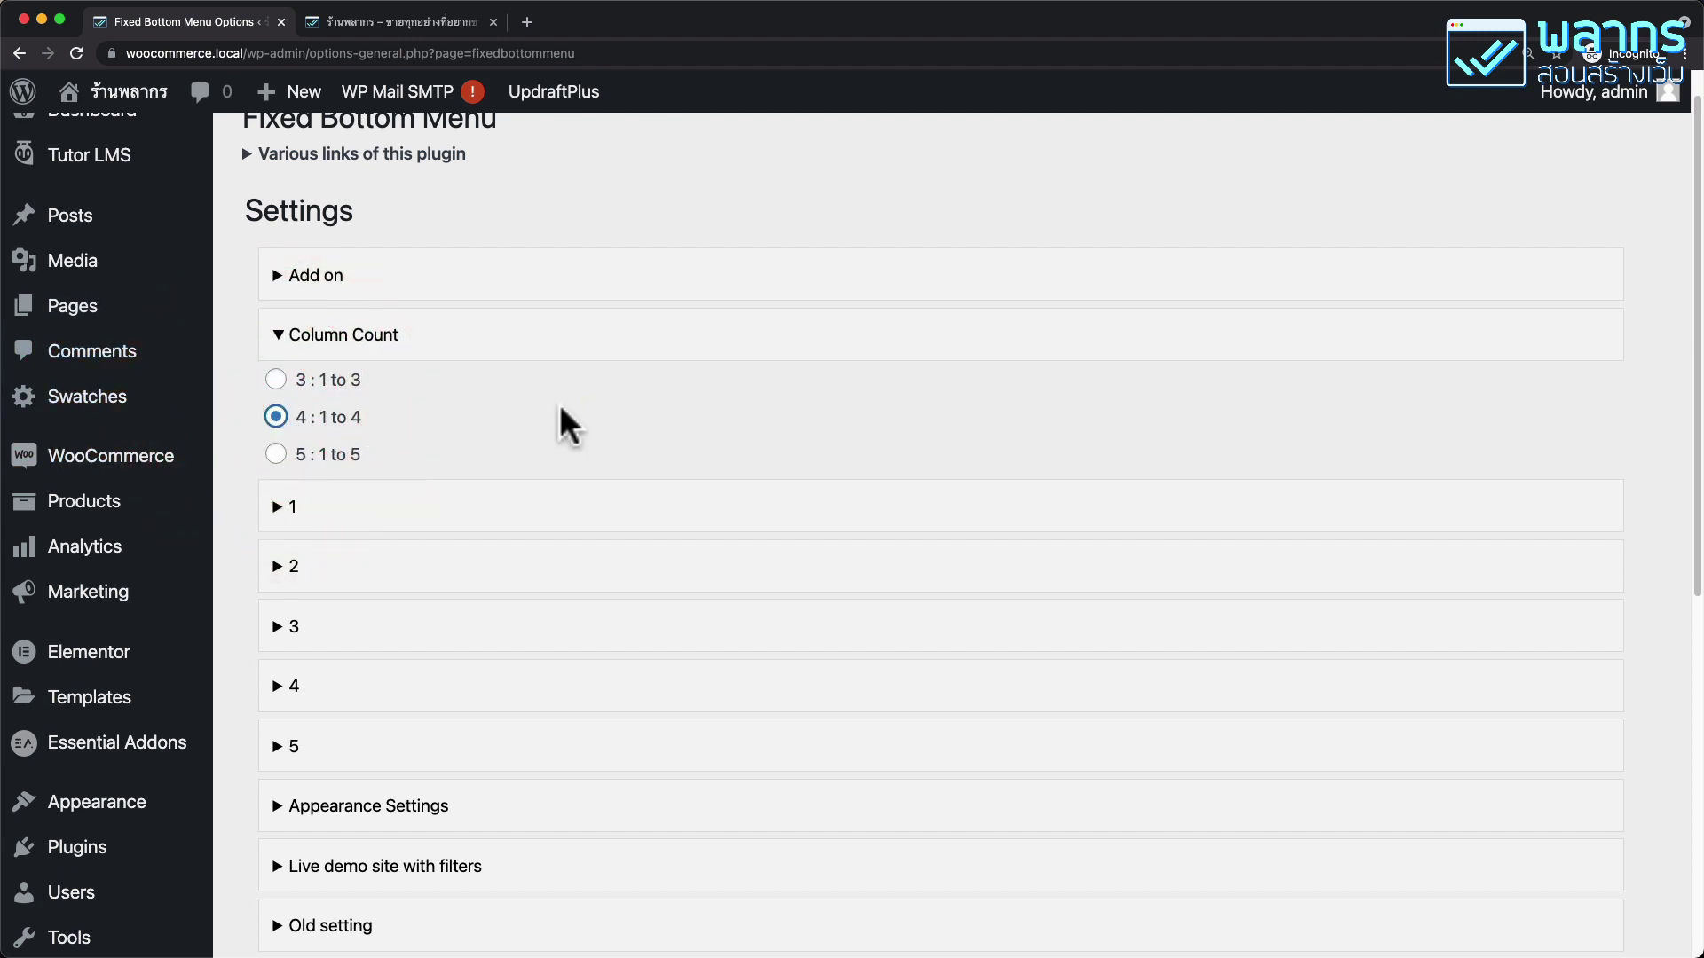
Review menu item 1's Dashicon and URL, and set its text to "หน้าแรก"
{"action": "scroll", "coordinate": [557, 402], "scroll_direction": "down", "scroll_amount": 5}
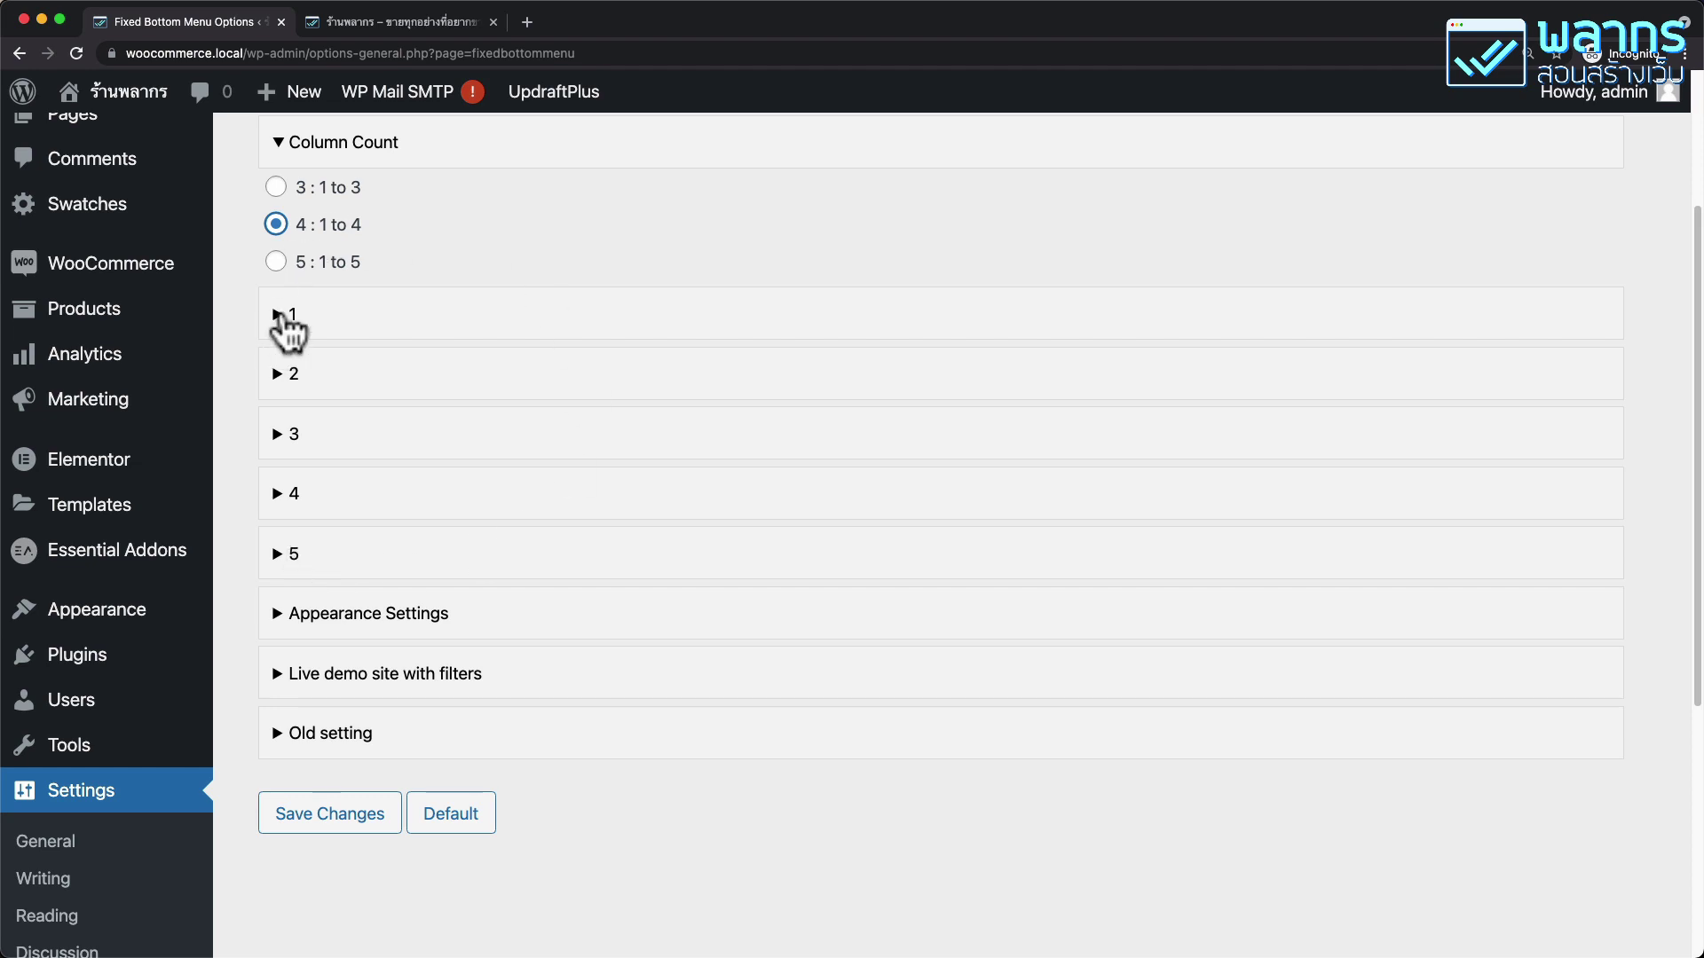
{"action": "left_click", "coordinate": [289, 315]}
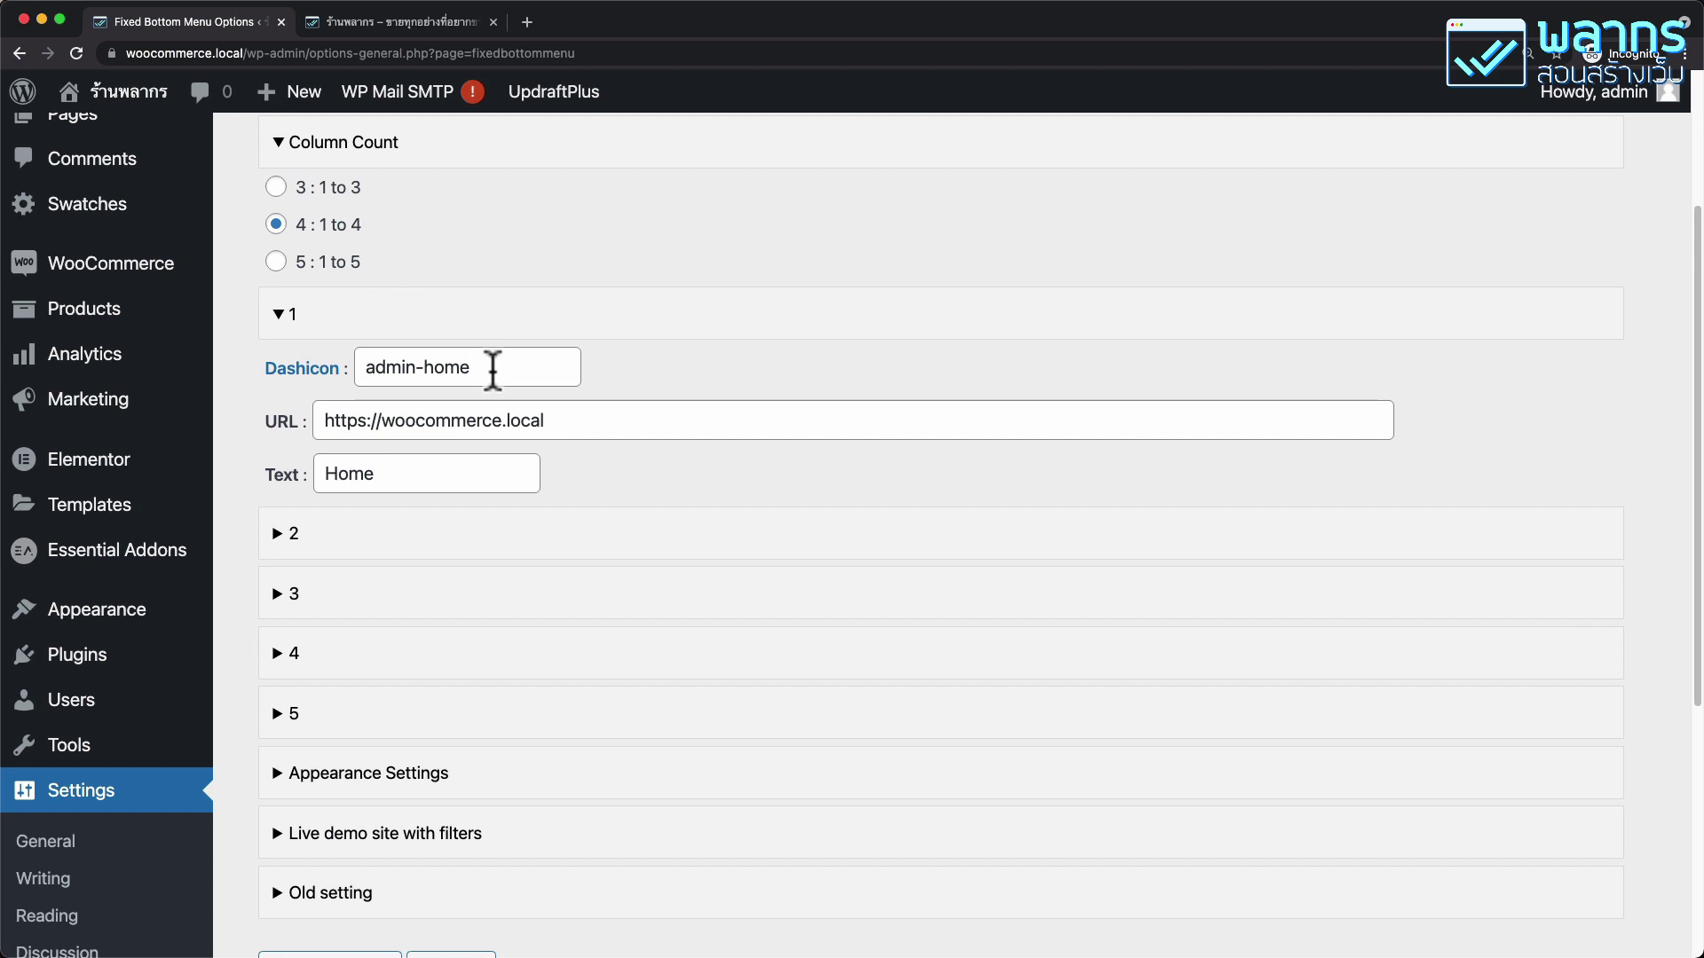
{"action": "triple_click", "coordinate": [493, 369]}
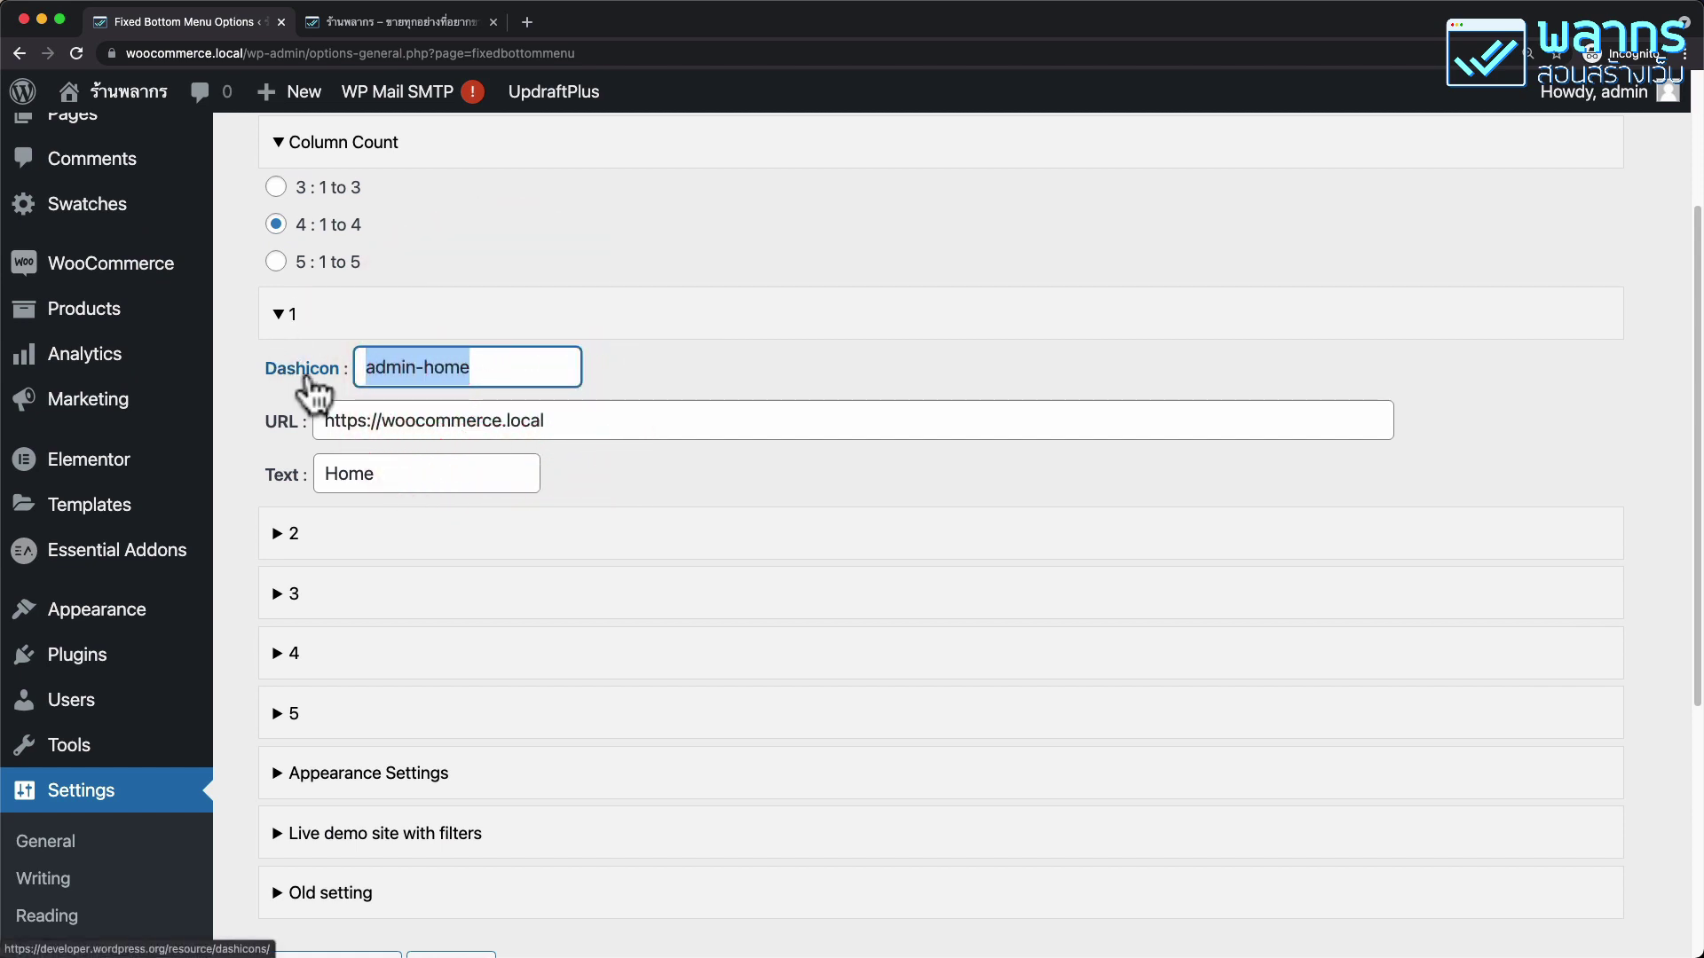
{"action": "left_click", "coordinate": [484, 367]}
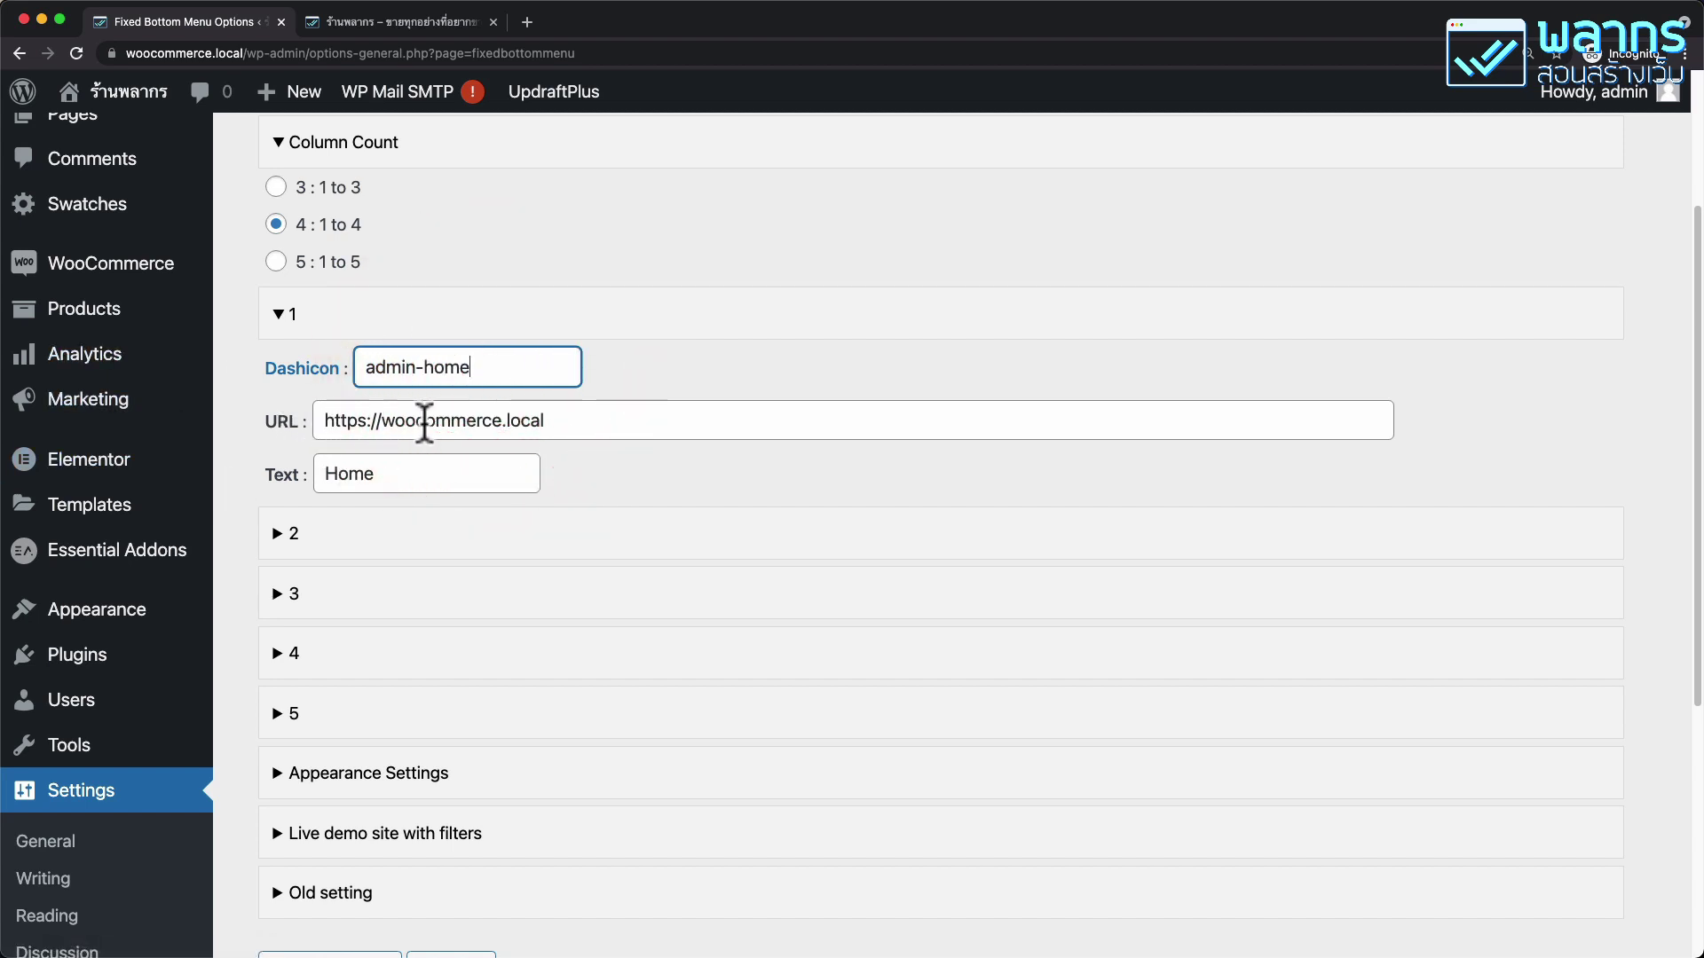
{"action": "double_click", "coordinate": [586, 417]}
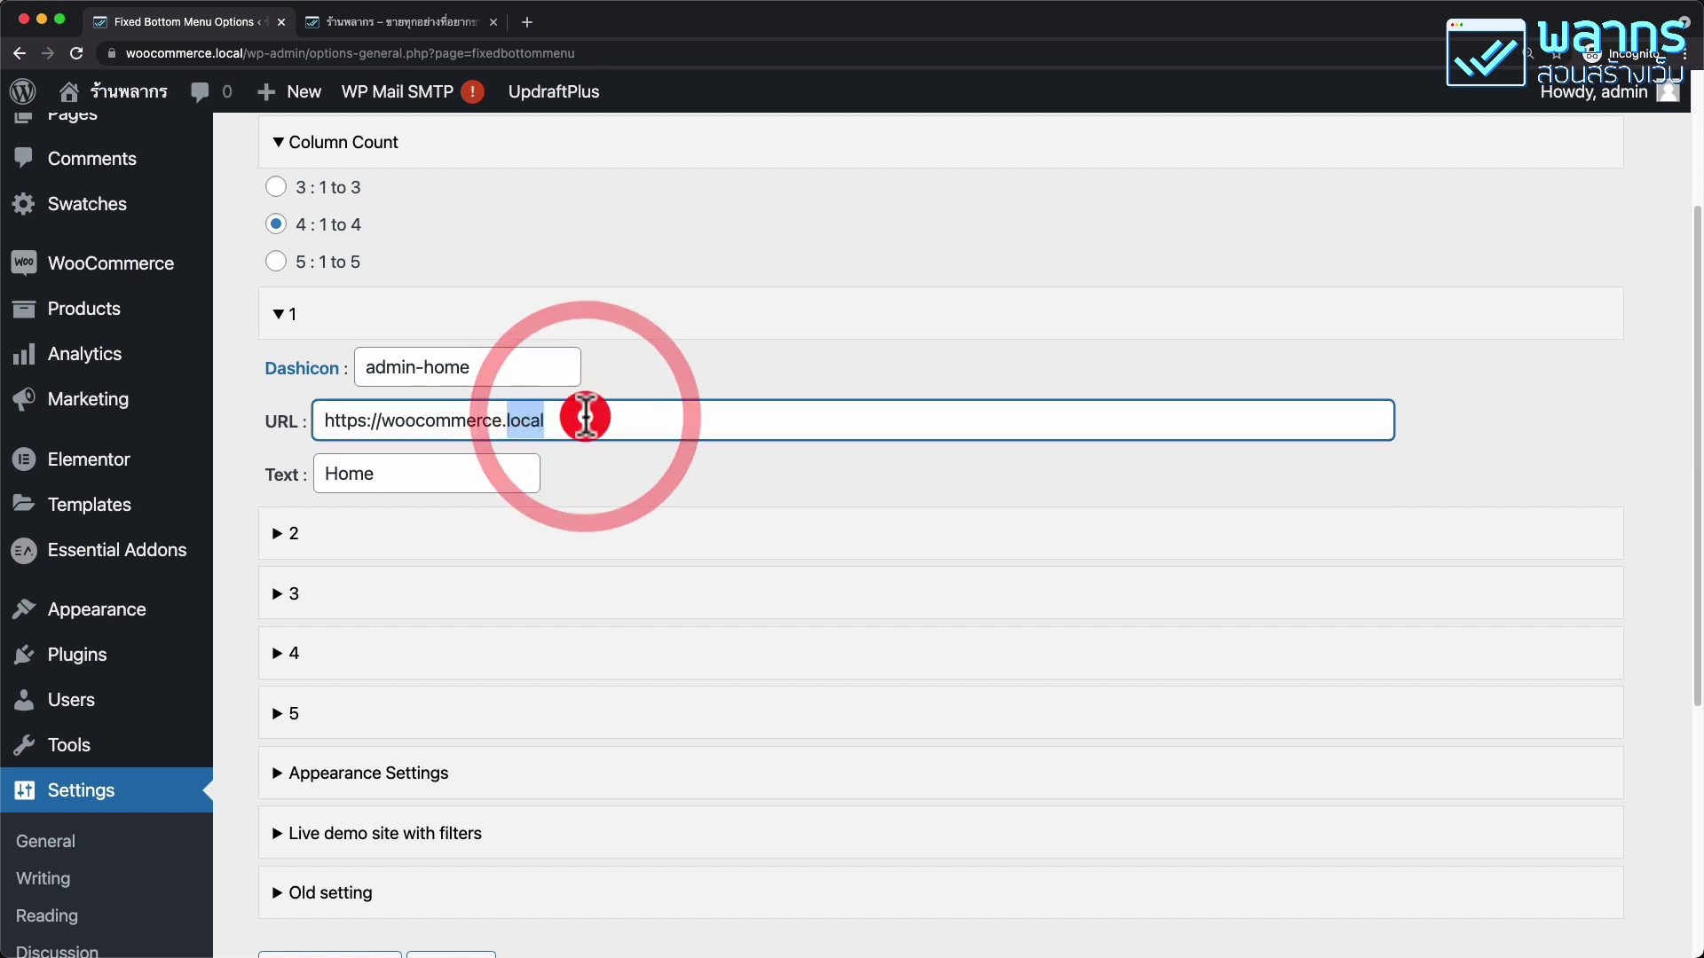
{"action": "left_click", "coordinate": [584, 418]}
{"action": "left_click", "coordinate": [388, 470]}
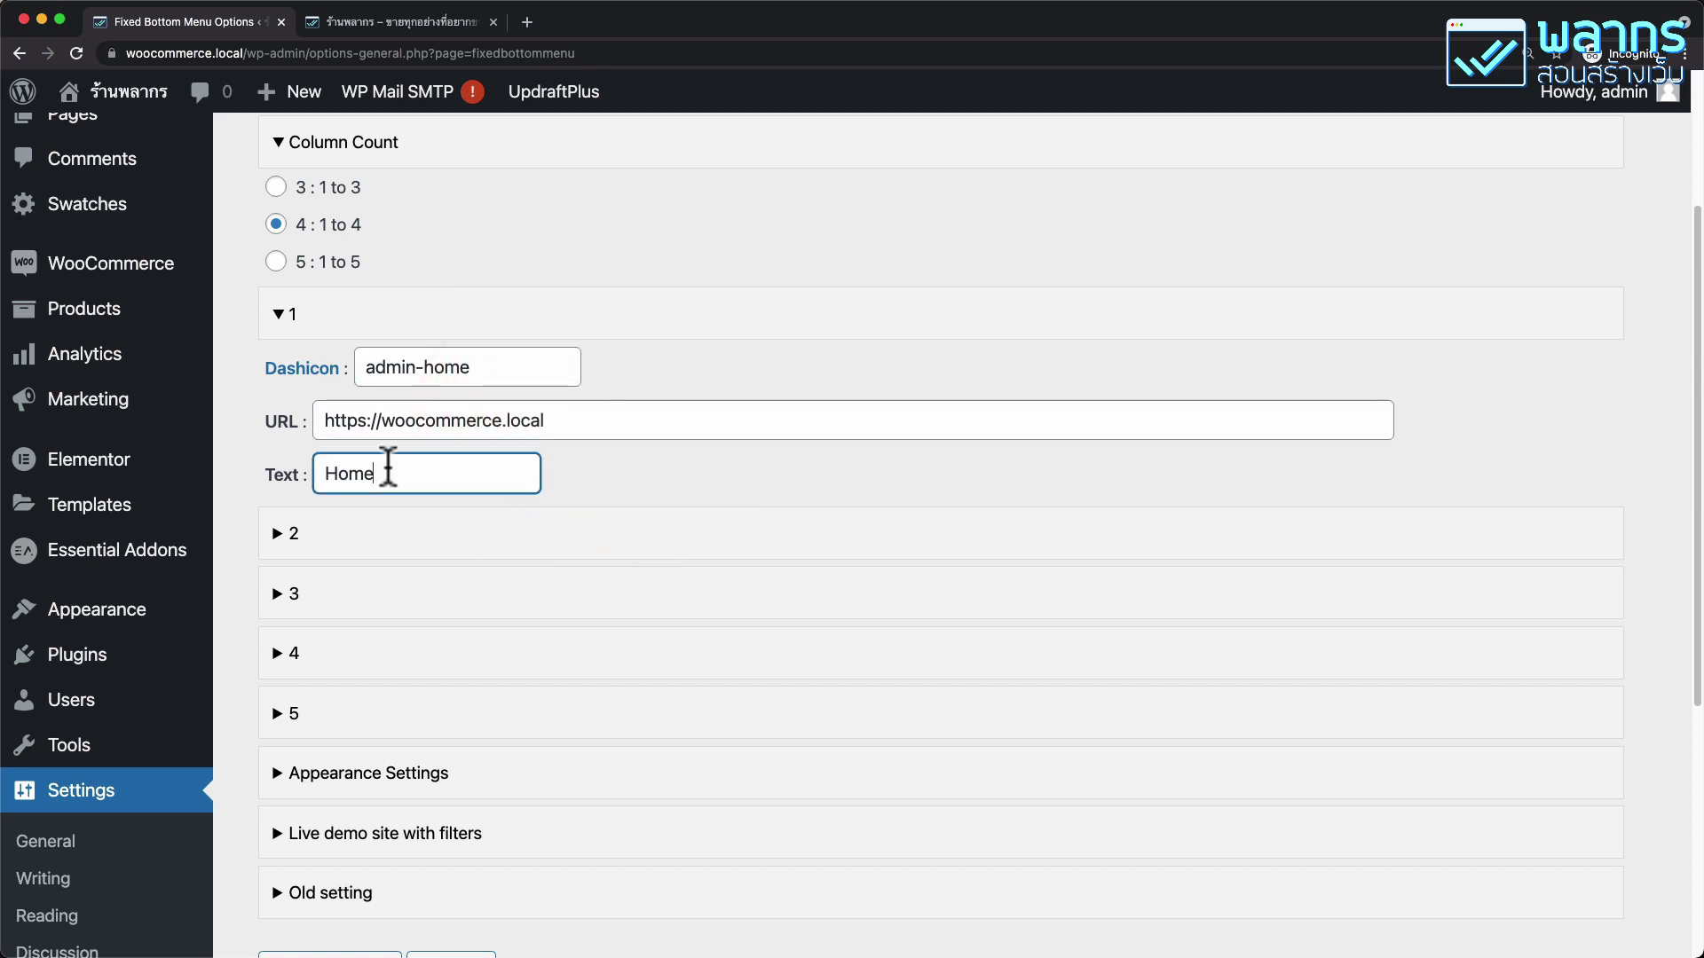
{"action": "double_click", "coordinate": [388, 470]}
{"action": "type", "text": "หน้าแรก"}
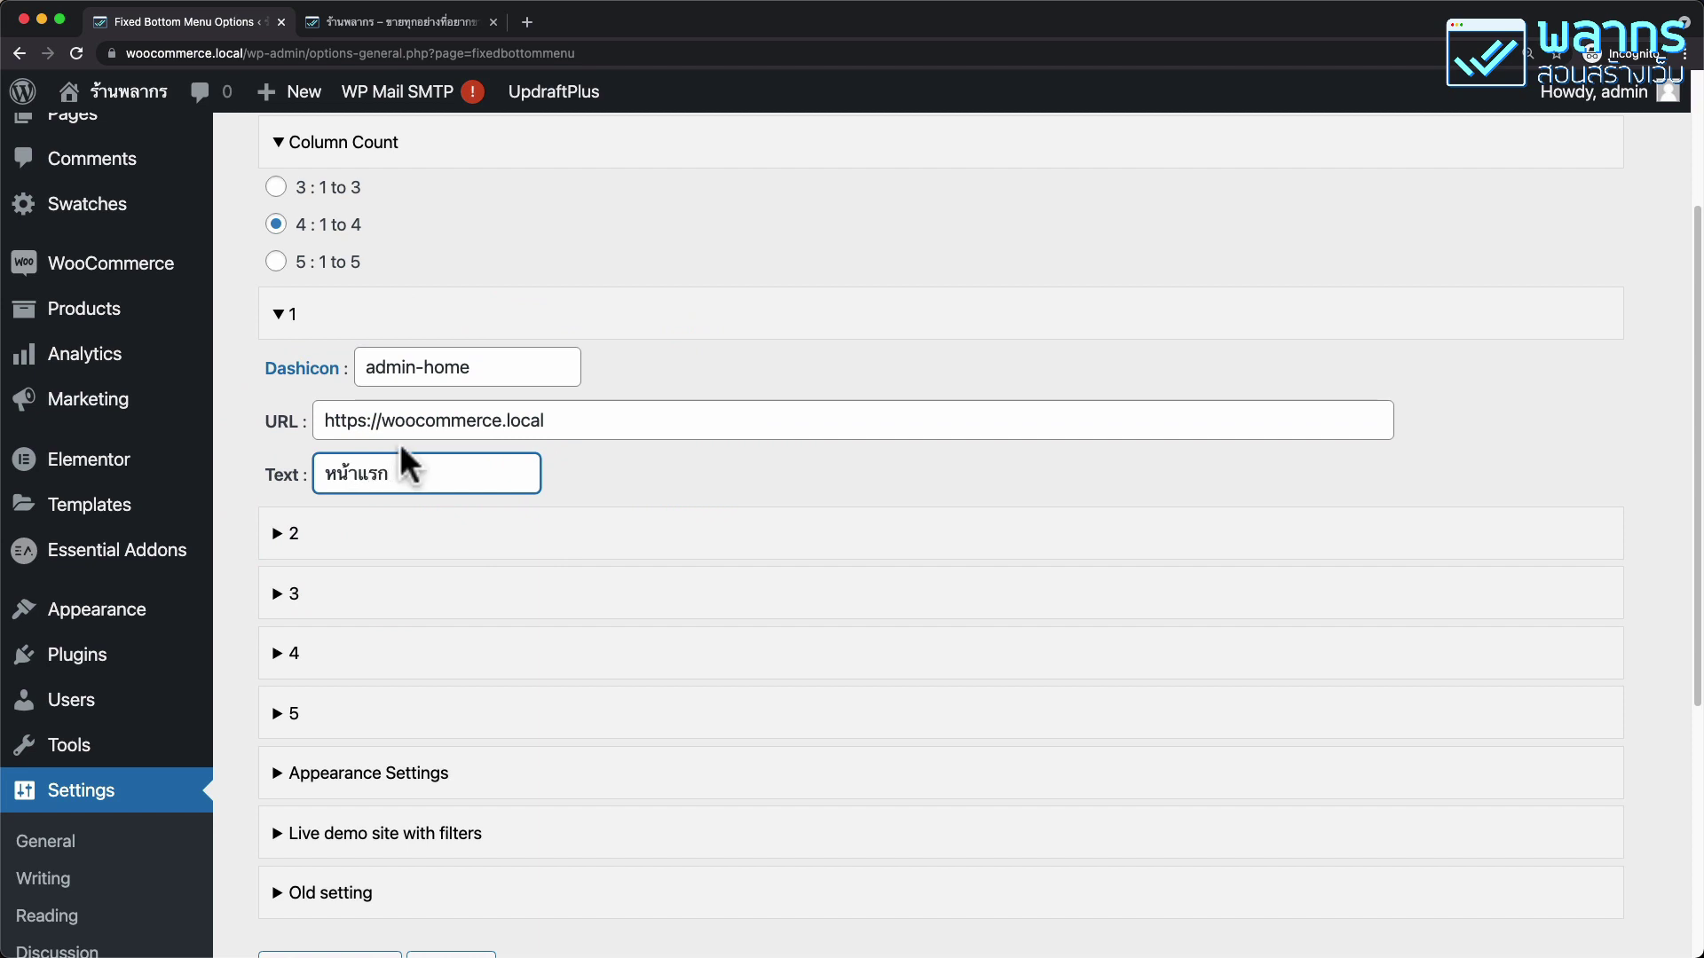
{"action": "triple_click", "coordinate": [468, 368]}
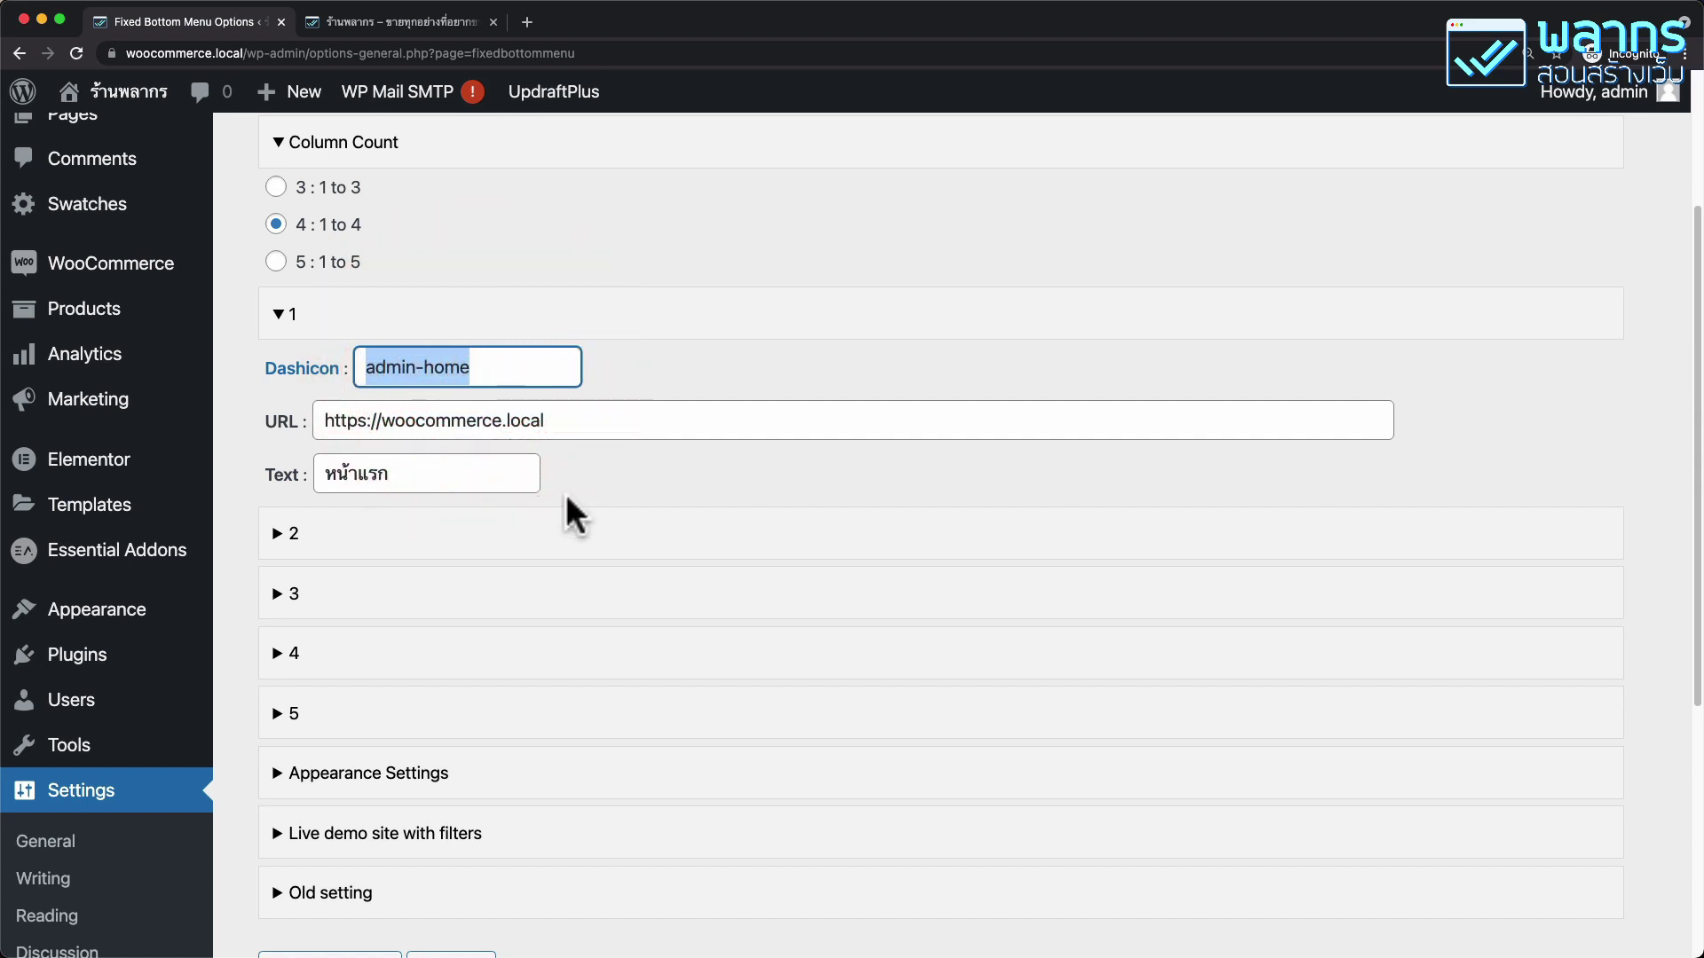
Expand the settings of menu item 2 and select its Dashicon name for replacement
{"action": "left_click", "coordinate": [298, 537]}
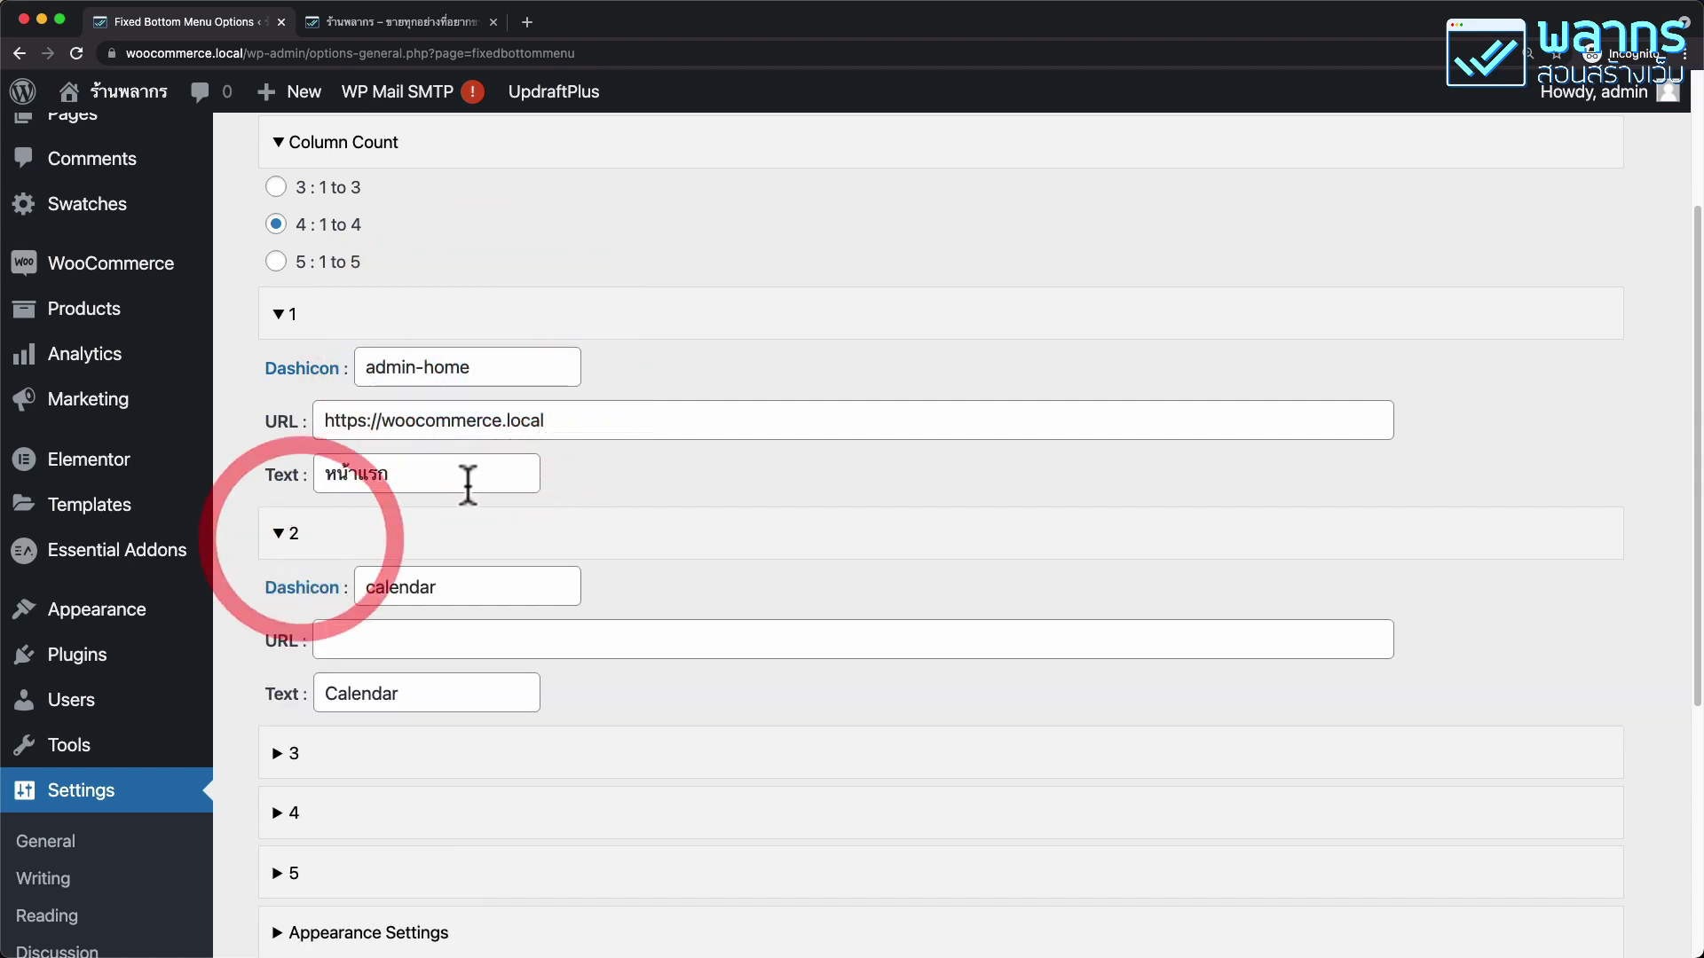
{"action": "scroll", "coordinate": [468, 486], "scroll_direction": "down", "scroll_amount": 3}
{"action": "triple_click", "coordinate": [511, 441]}
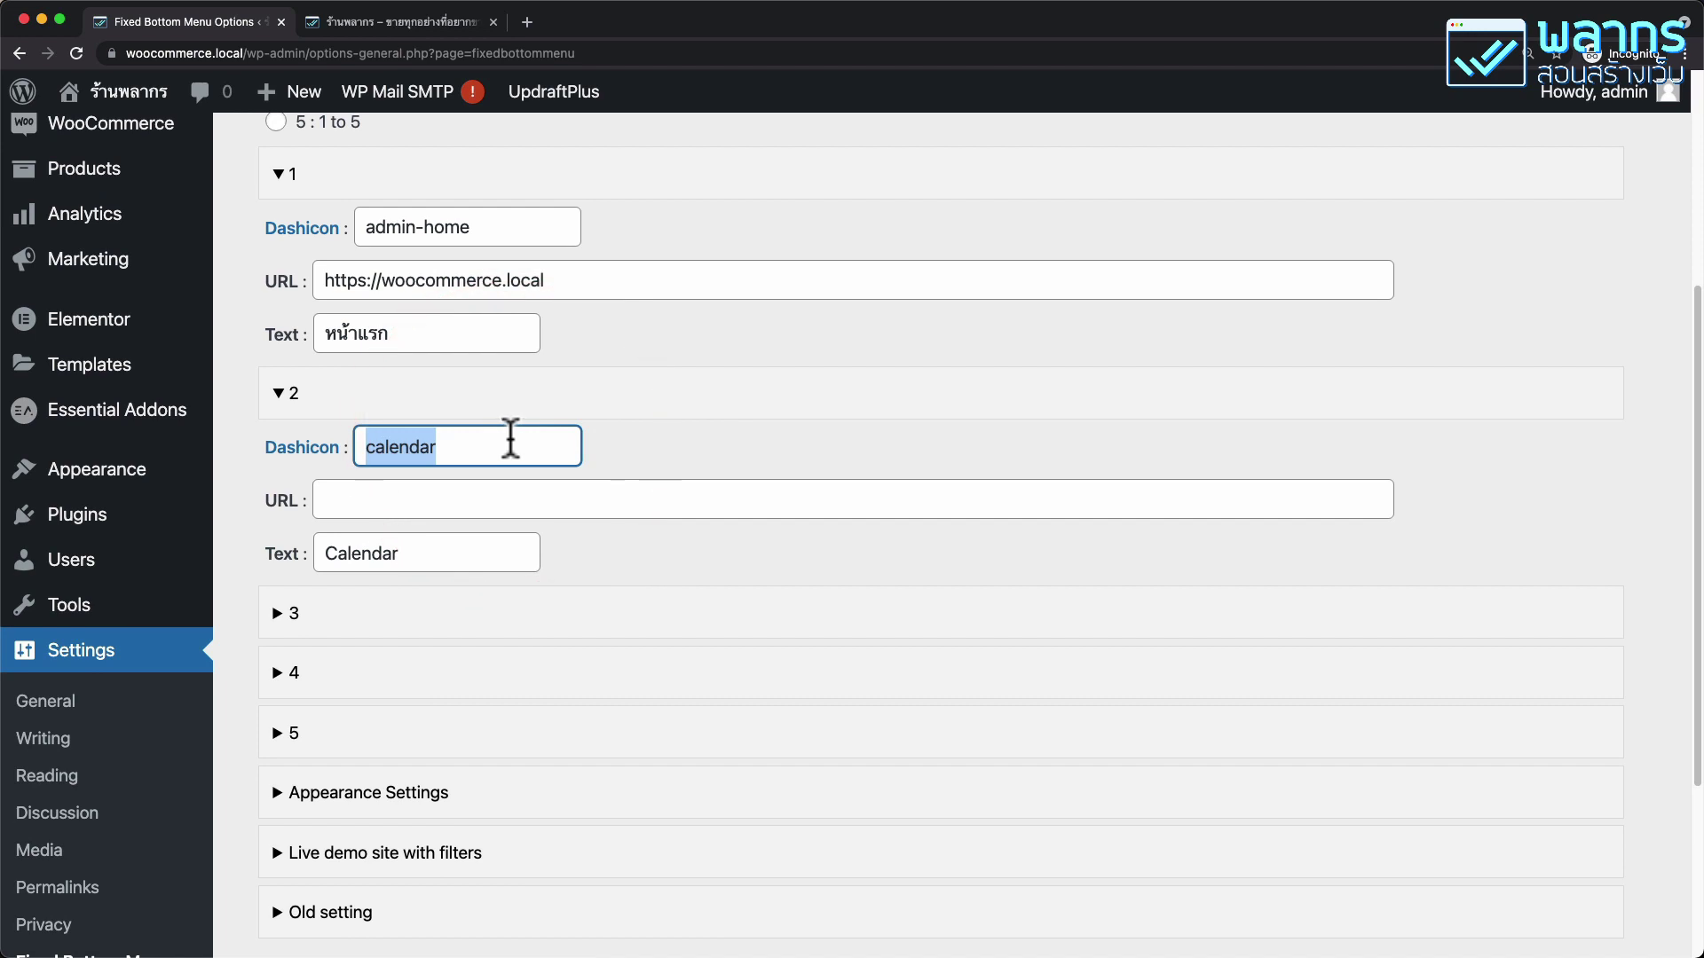
Open google.com in a new browser tab
{"action": "left_click", "coordinate": [527, 21]}
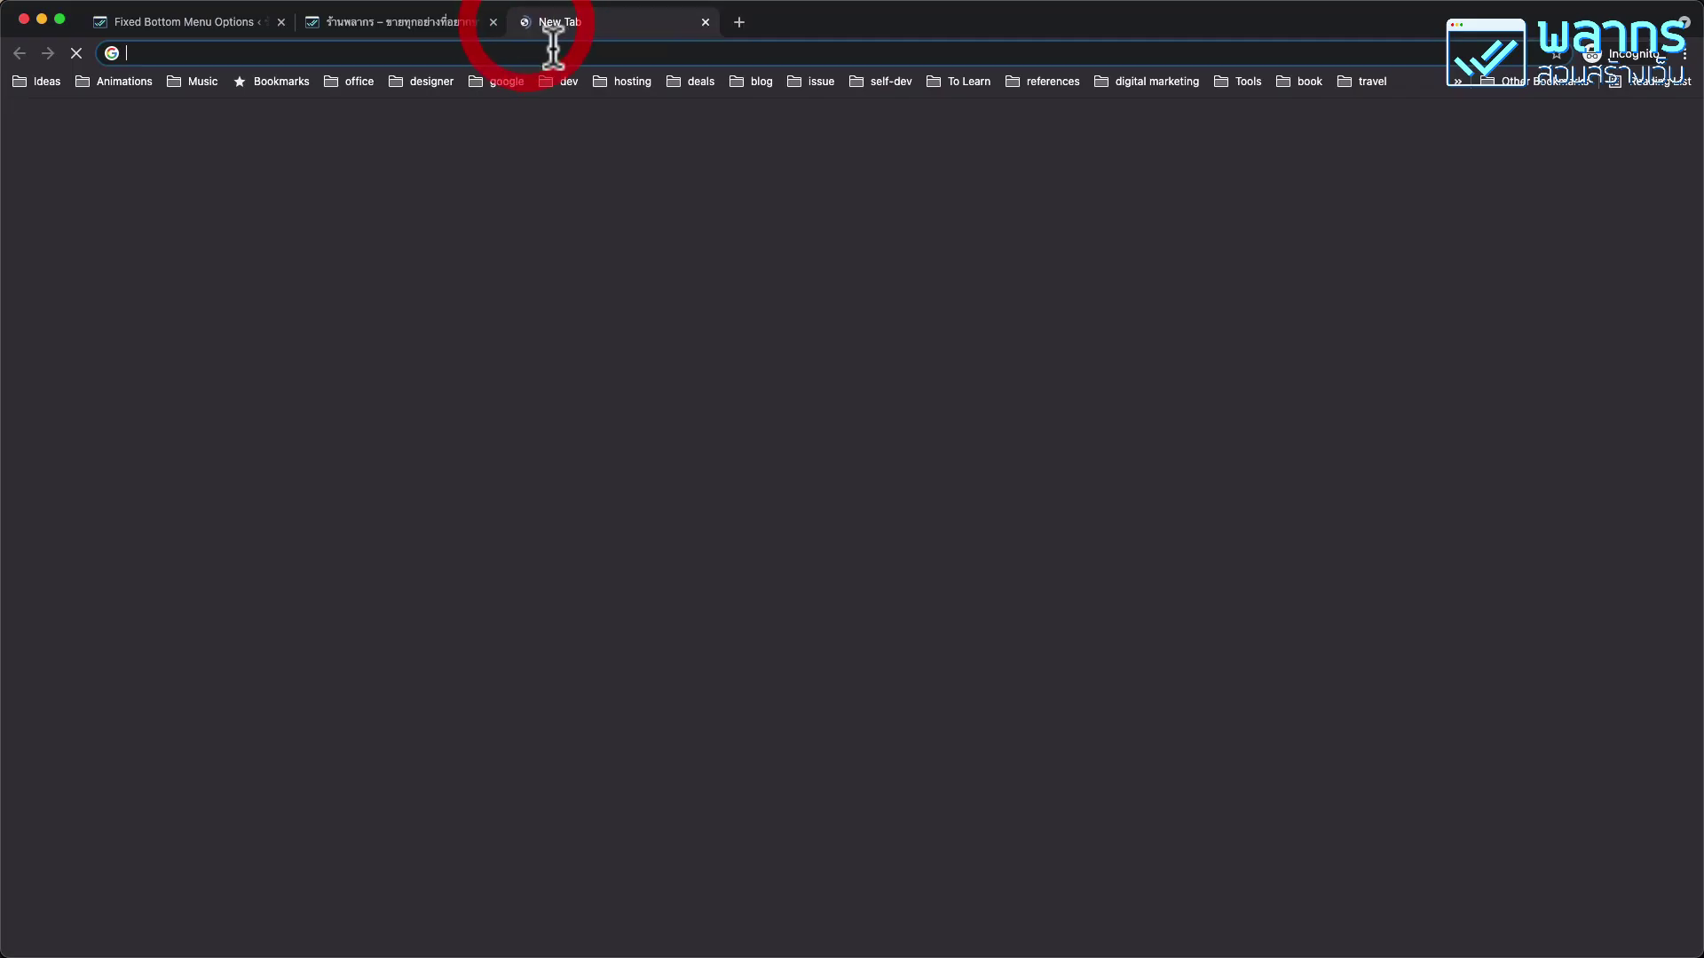
{"action": "type", "text": "เนนเ"}
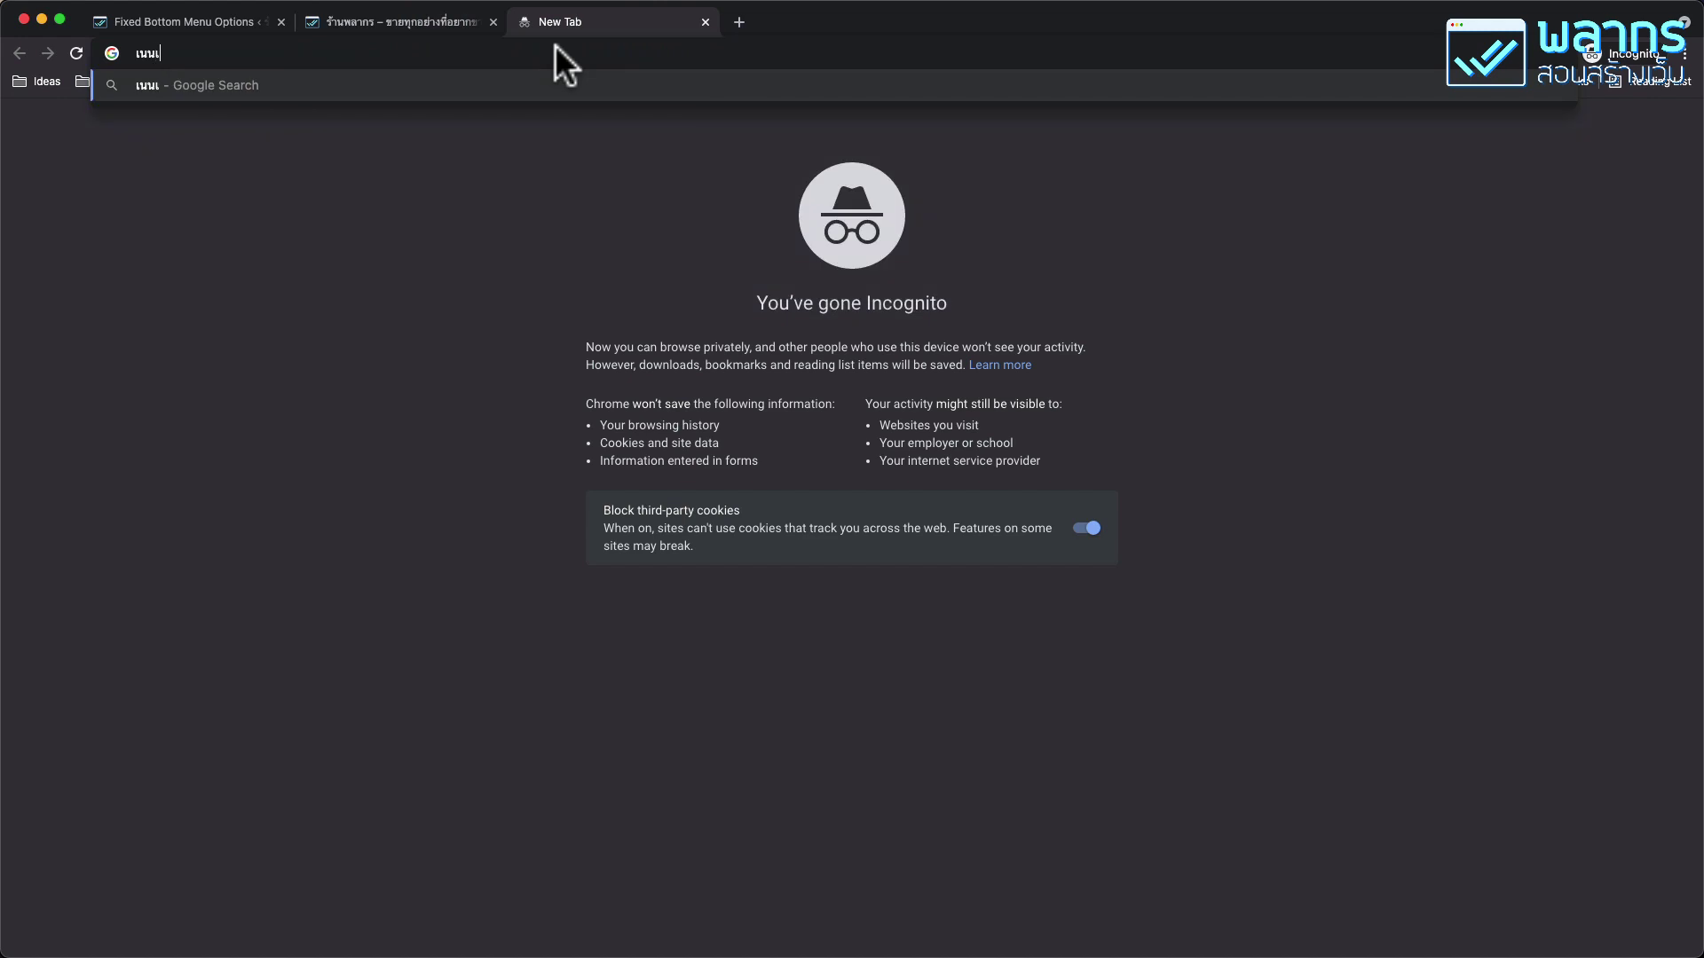
{"action": "key", "text": "BackSpace"}
{"action": "key", "text": "BackSpace"}
{"action": "key", "text": "BackSpace"}
{"action": "key", "text": "BackSpace"}
{"action": "type", "text": "google.com"}
{"action": "key", "text": "Return"}
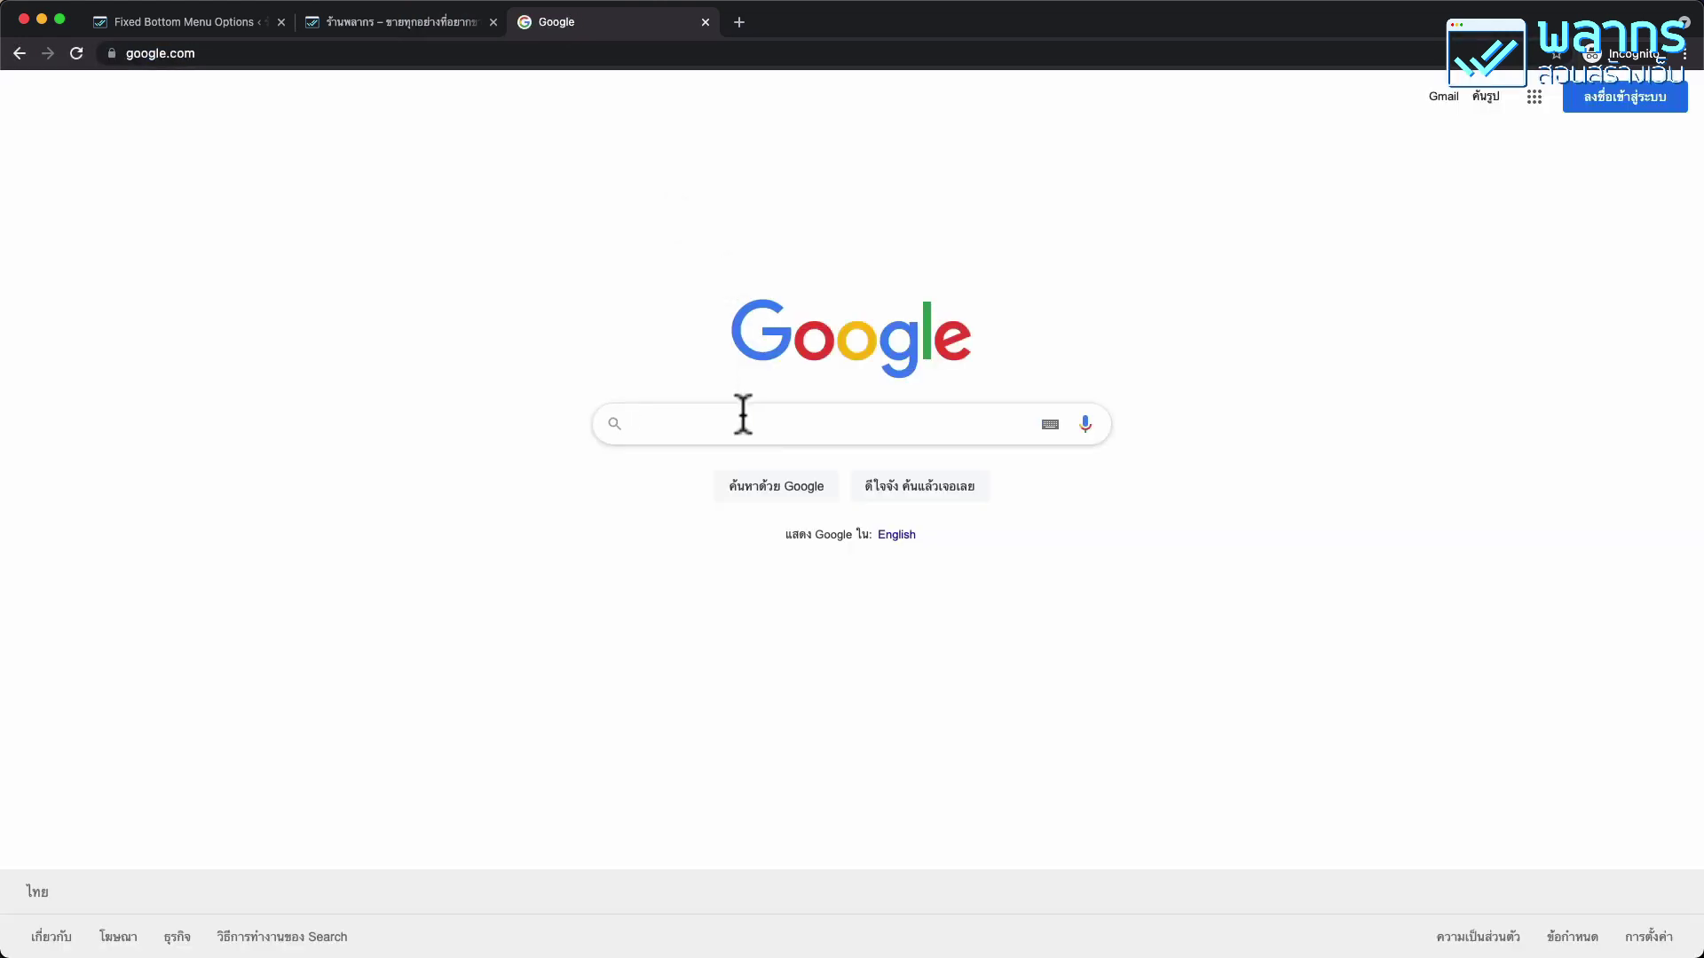
Search Google for "dashicons" and open the Dashicons page of the WordPress Developer Resources
{"action": "left_click", "coordinate": [742, 414]}
{"action": "key", "text": "super+equal"}
{"action": "key", "text": "super+equal"}
{"action": "key", "text": "super+equal"}
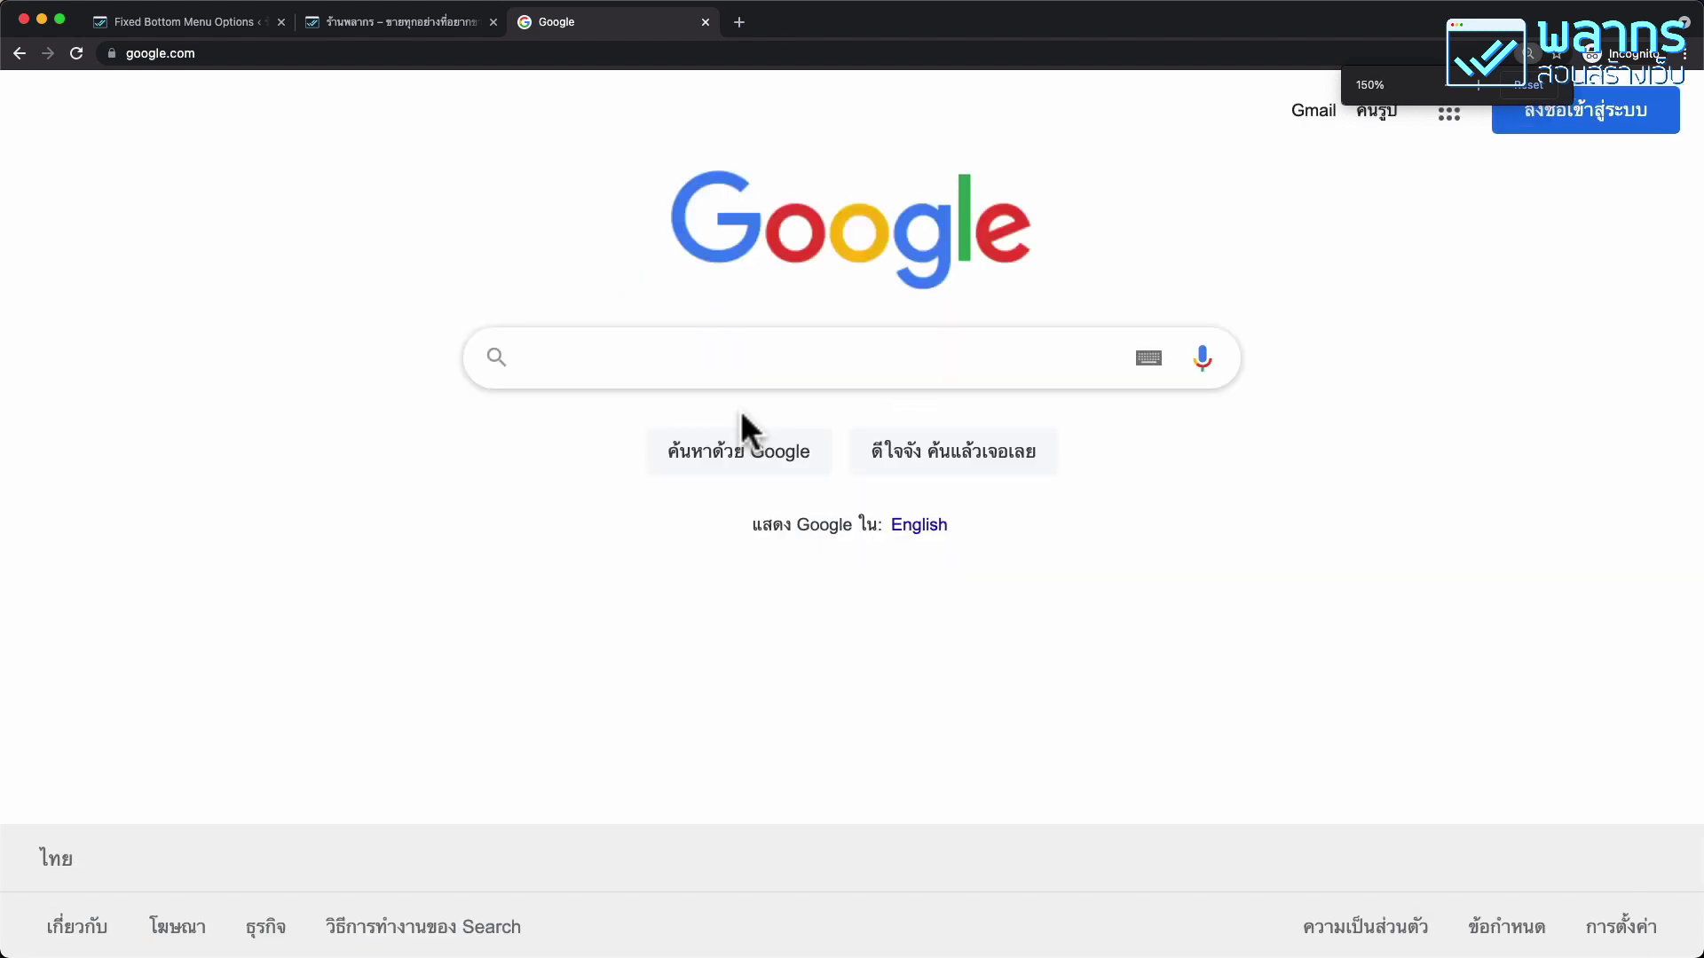
{"action": "type", "text": "d"}
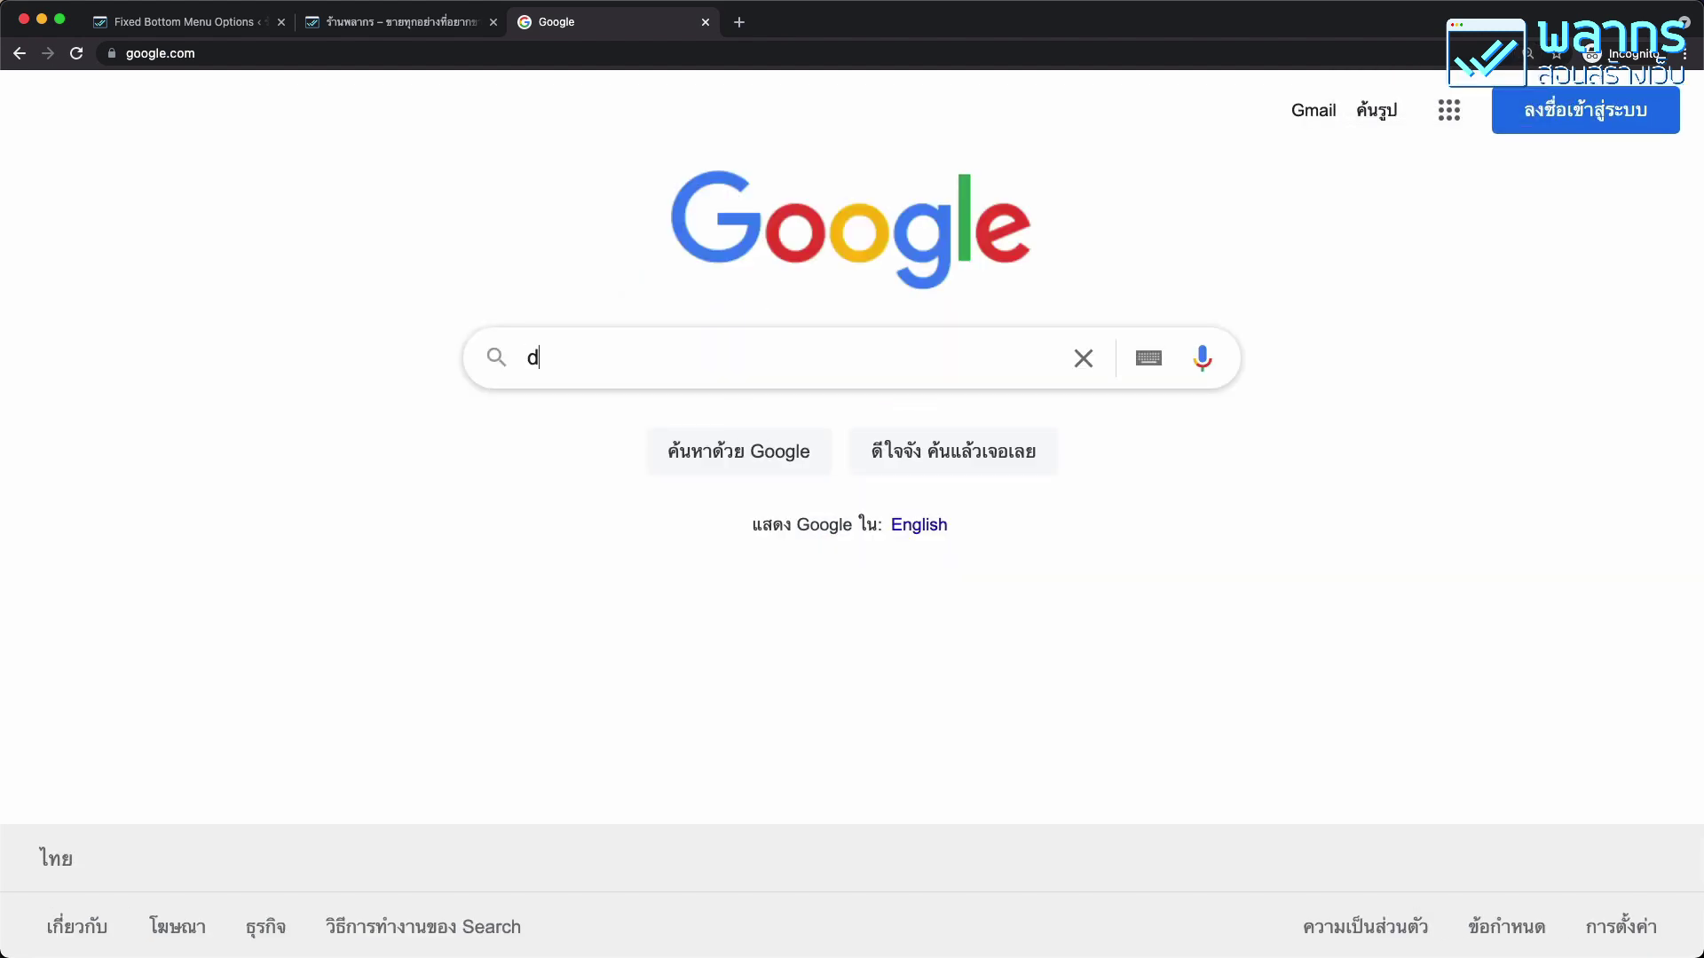
{"action": "type", "text": "ashicons"}
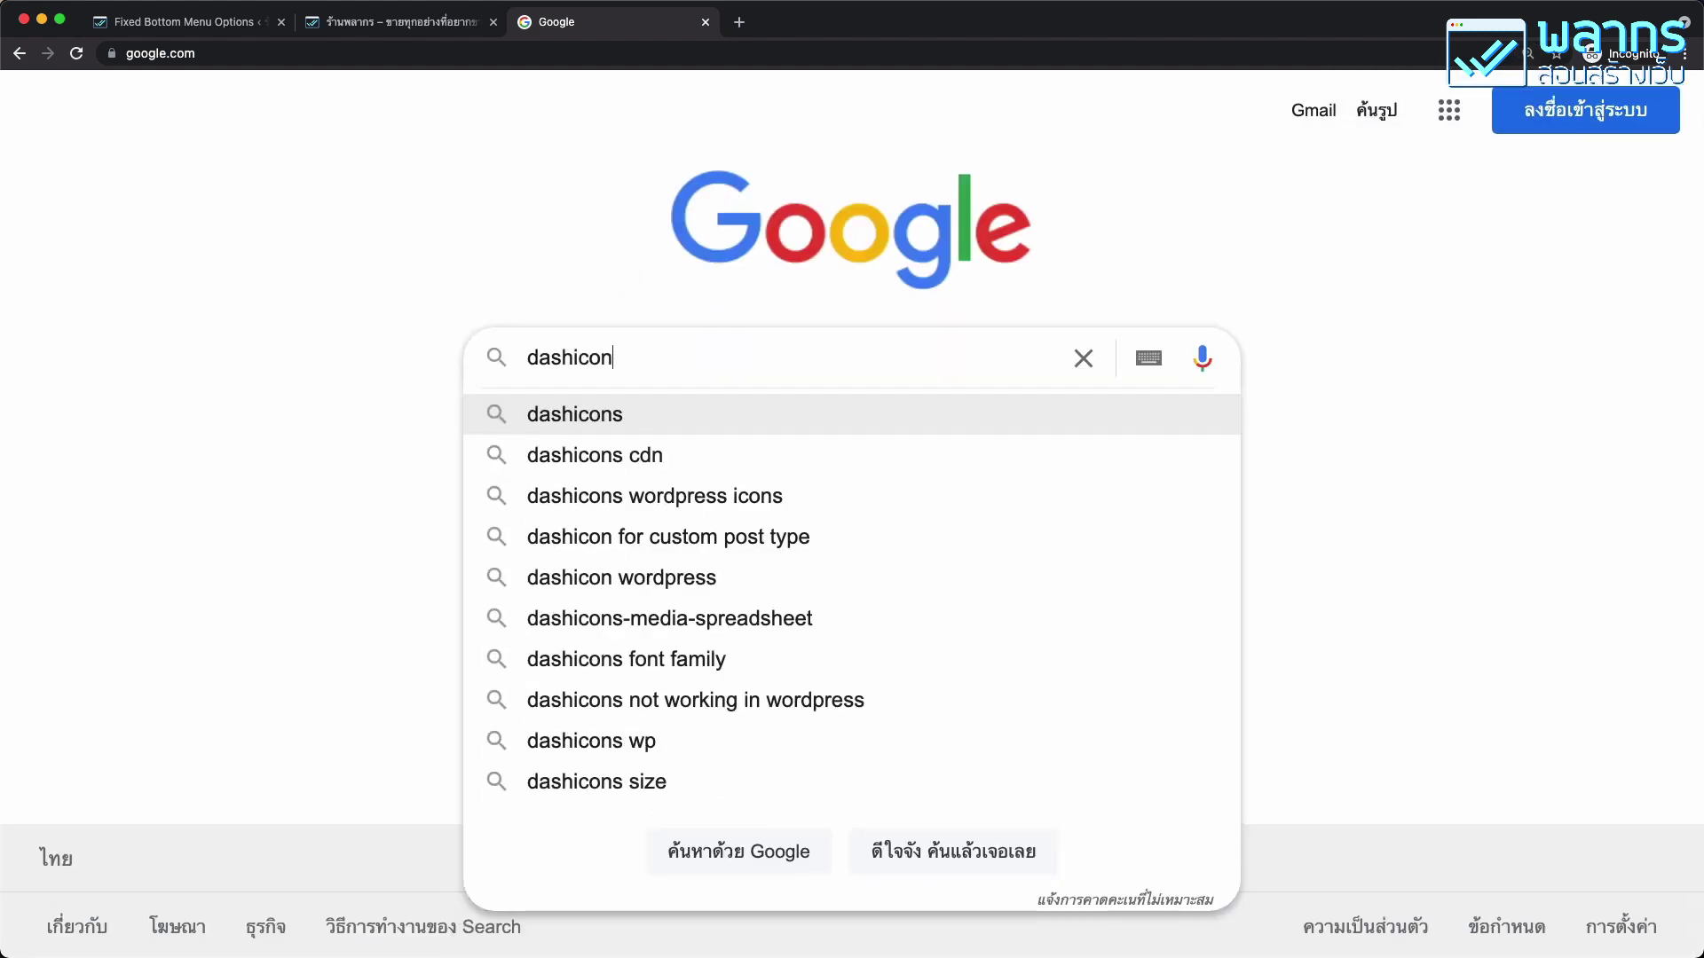
{"action": "key", "text": "Return"}
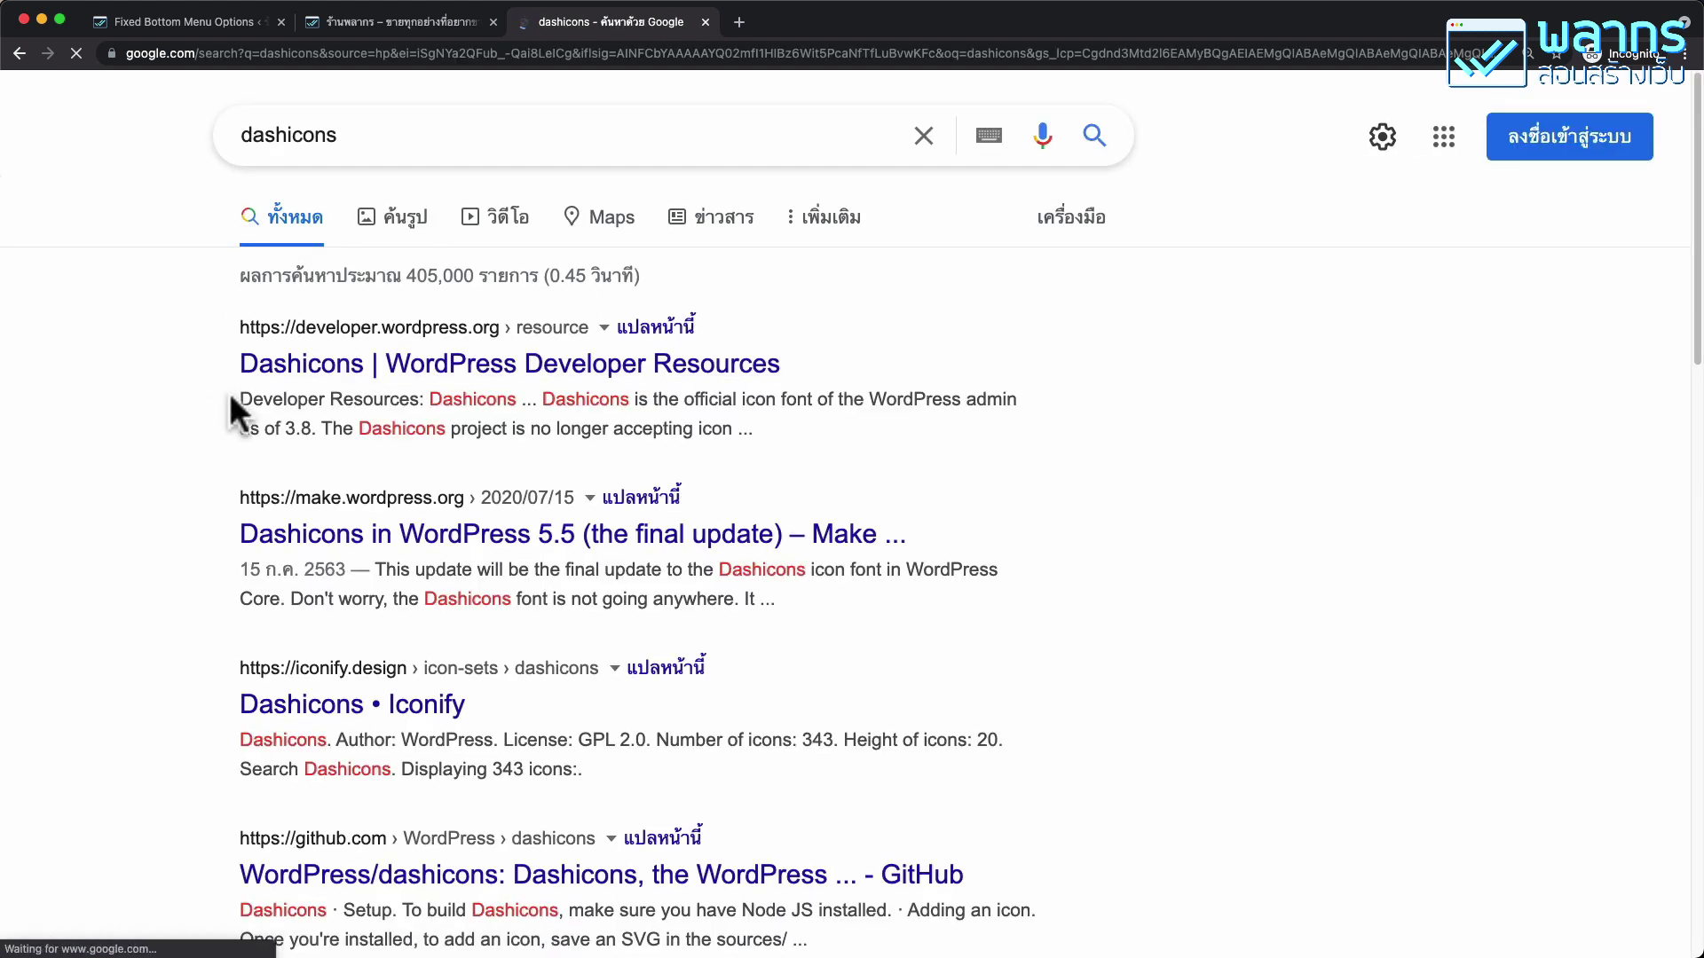
{"action": "left_click", "coordinate": [537, 360]}
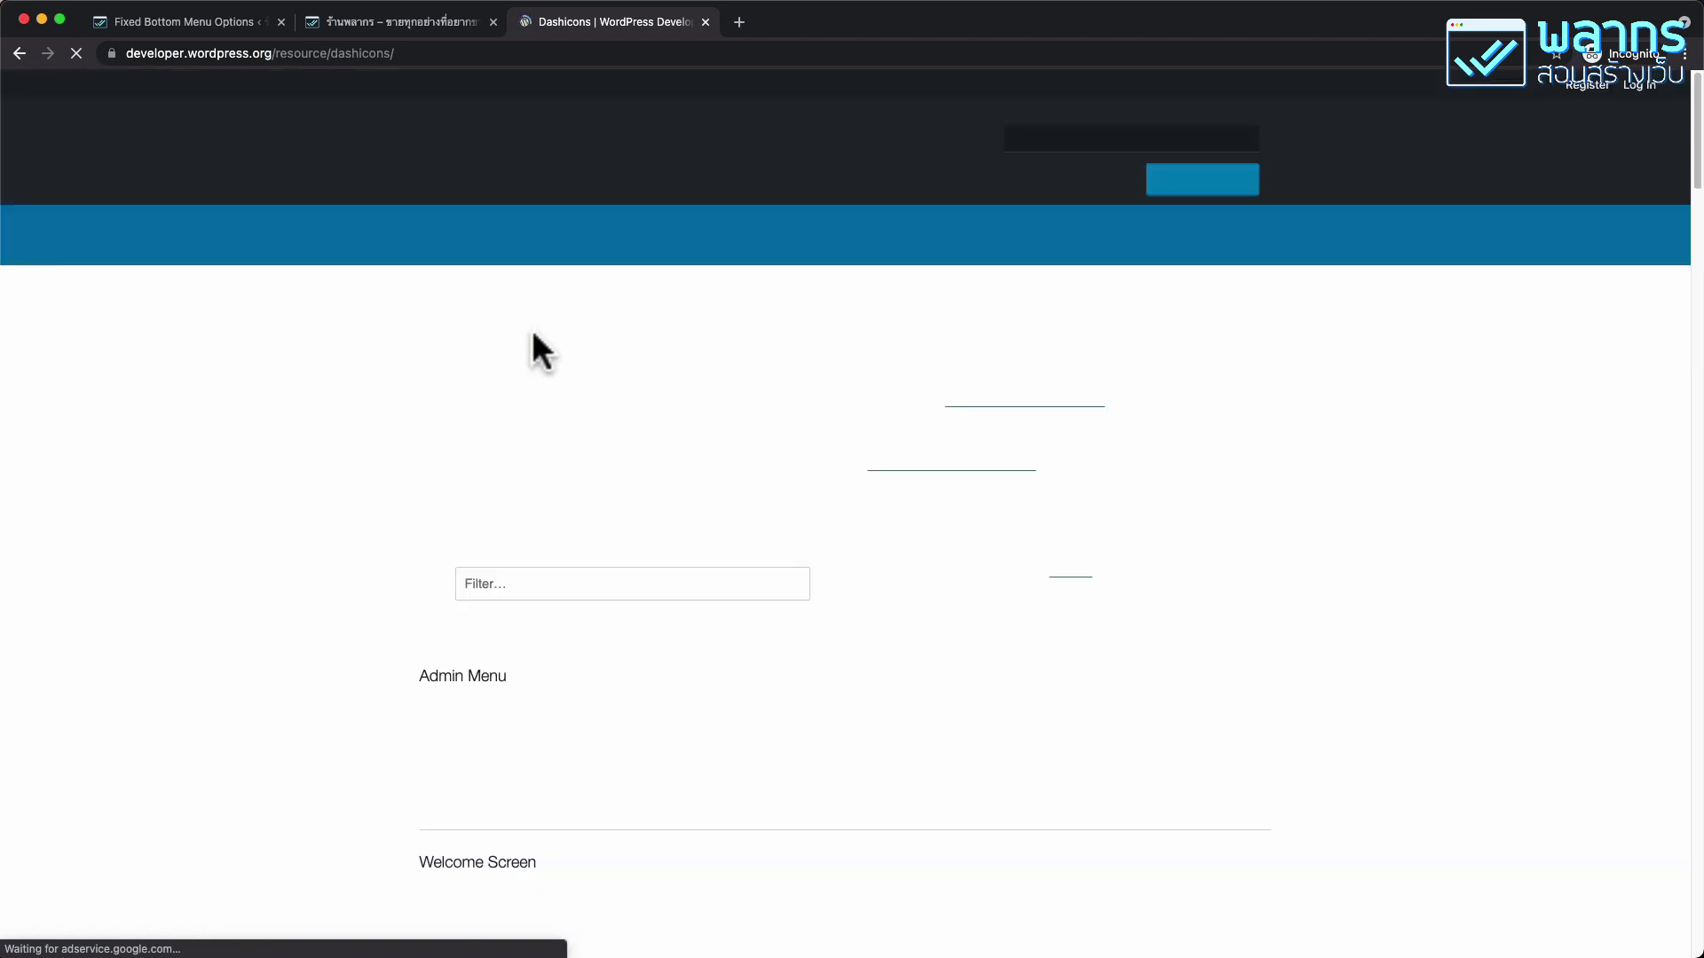
Open the shopping cart icon in the Products group of the Dashicons library and select the "cart" part of its name
{"action": "scroll", "coordinate": [934, 386], "scroll_direction": "down", "scroll_amount": 1}
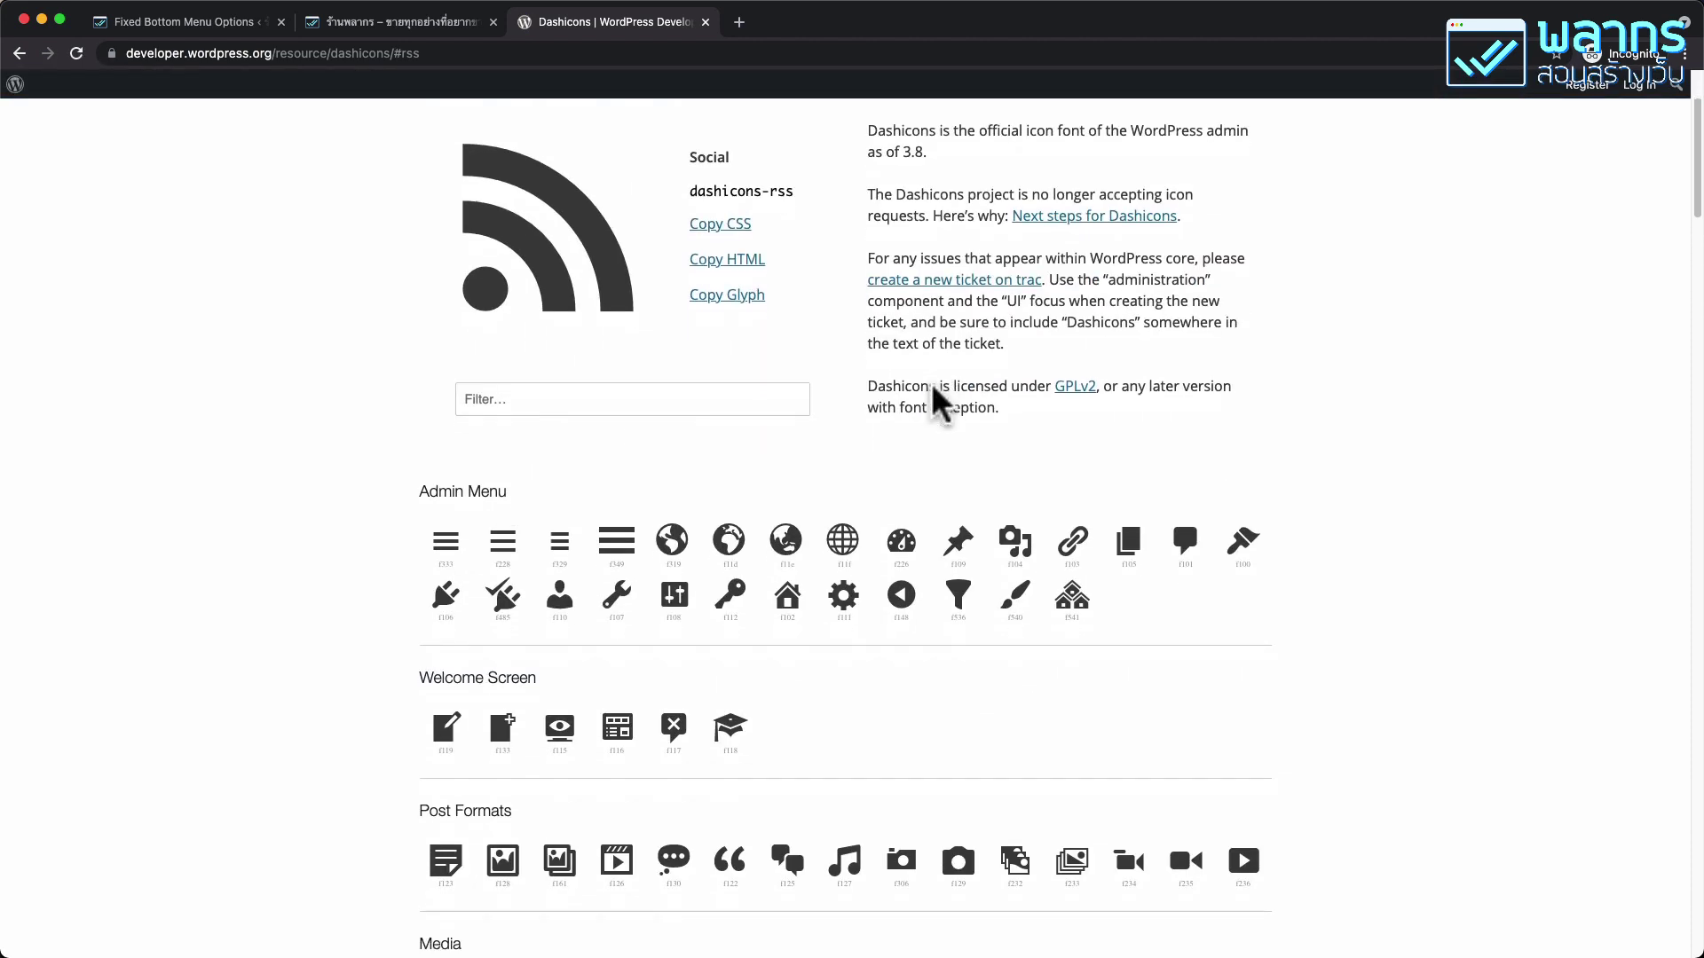
{"action": "scroll", "coordinate": [934, 386], "scroll_direction": "down", "scroll_amount": 10}
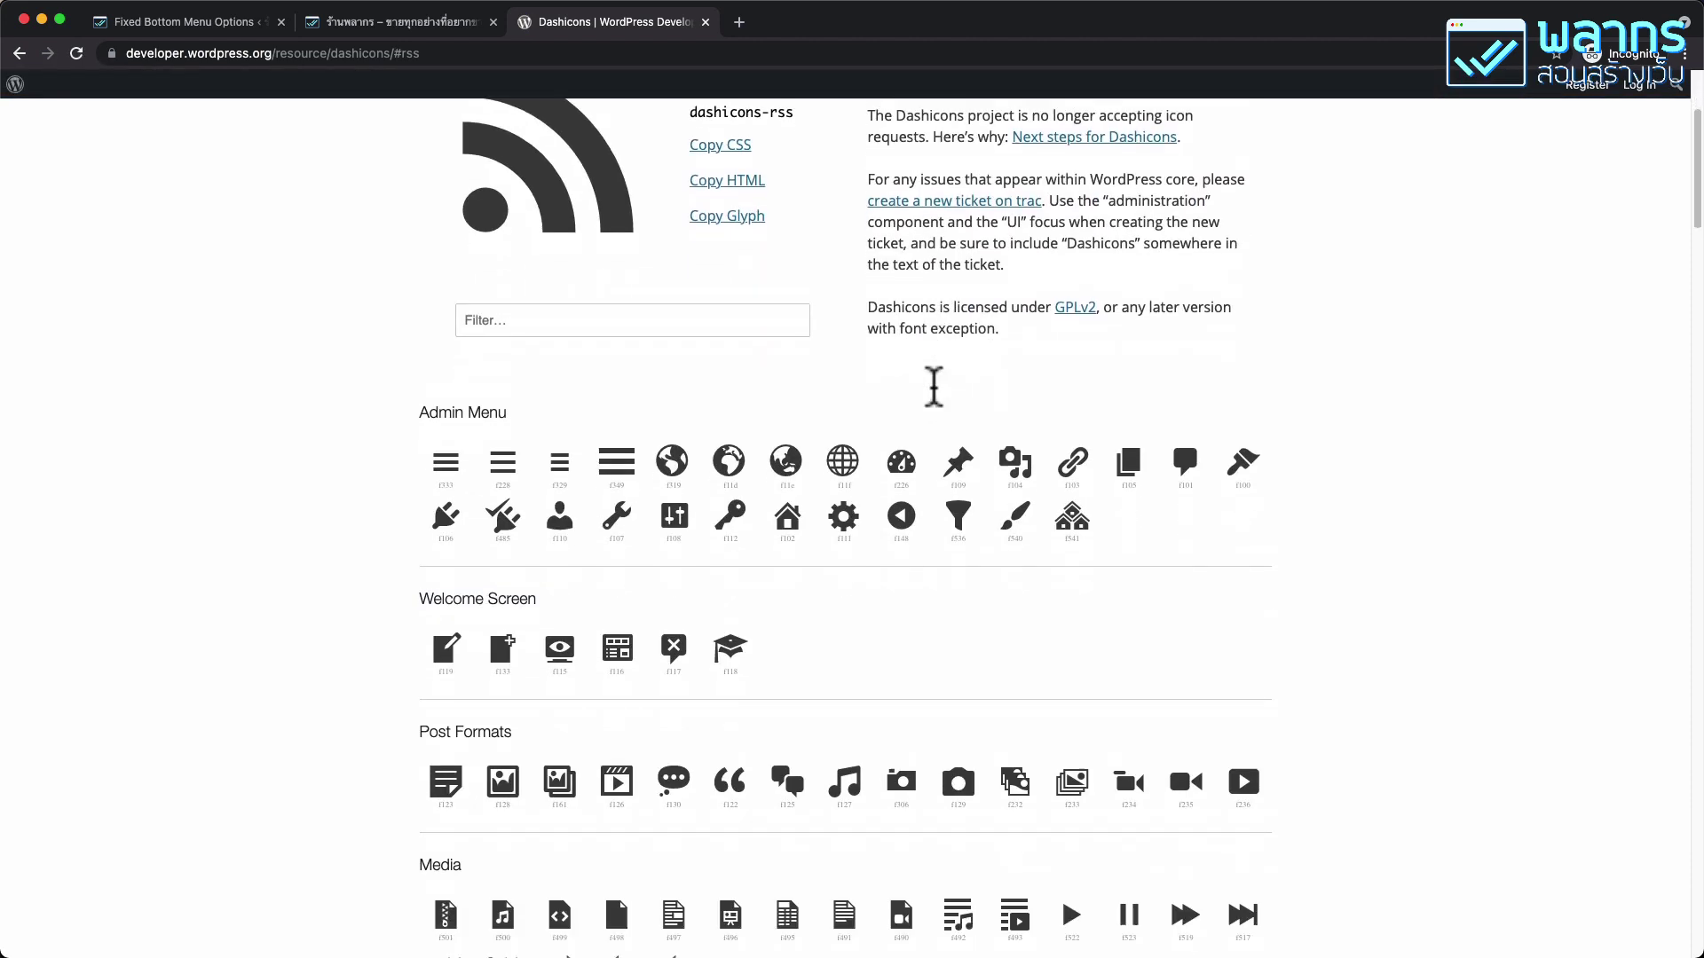
{"action": "scroll", "coordinate": [936, 404], "scroll_direction": "down", "scroll_amount": 11}
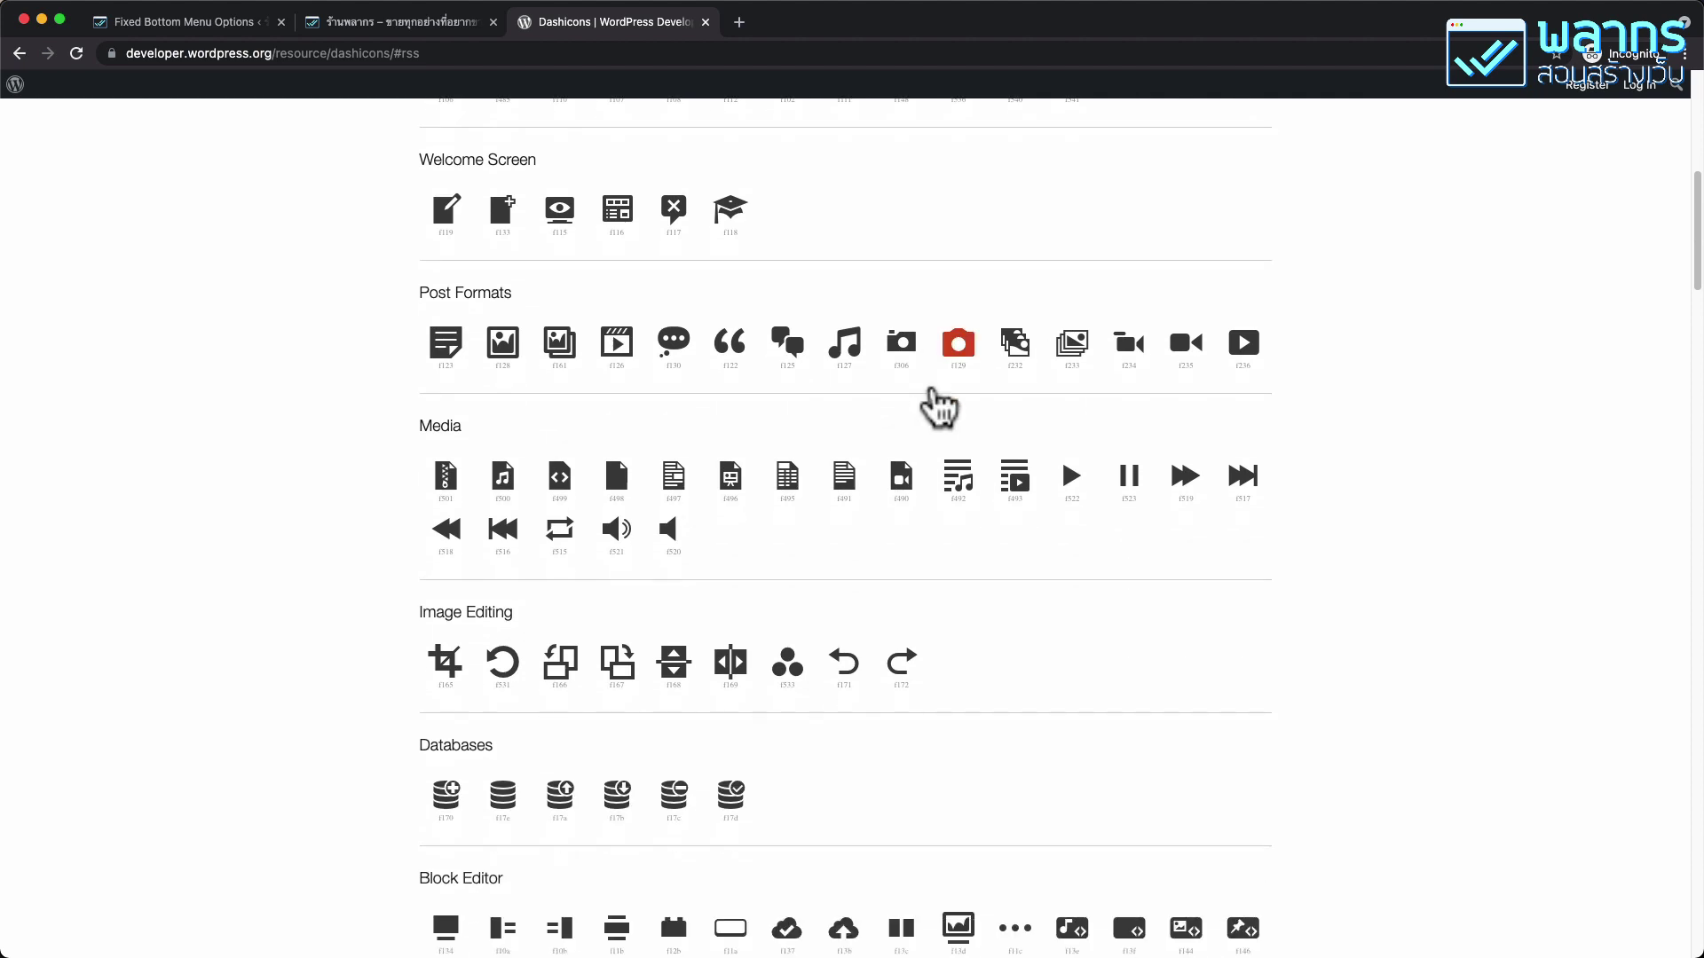
{"action": "scroll", "coordinate": [941, 404], "scroll_direction": "down", "scroll_amount": 10}
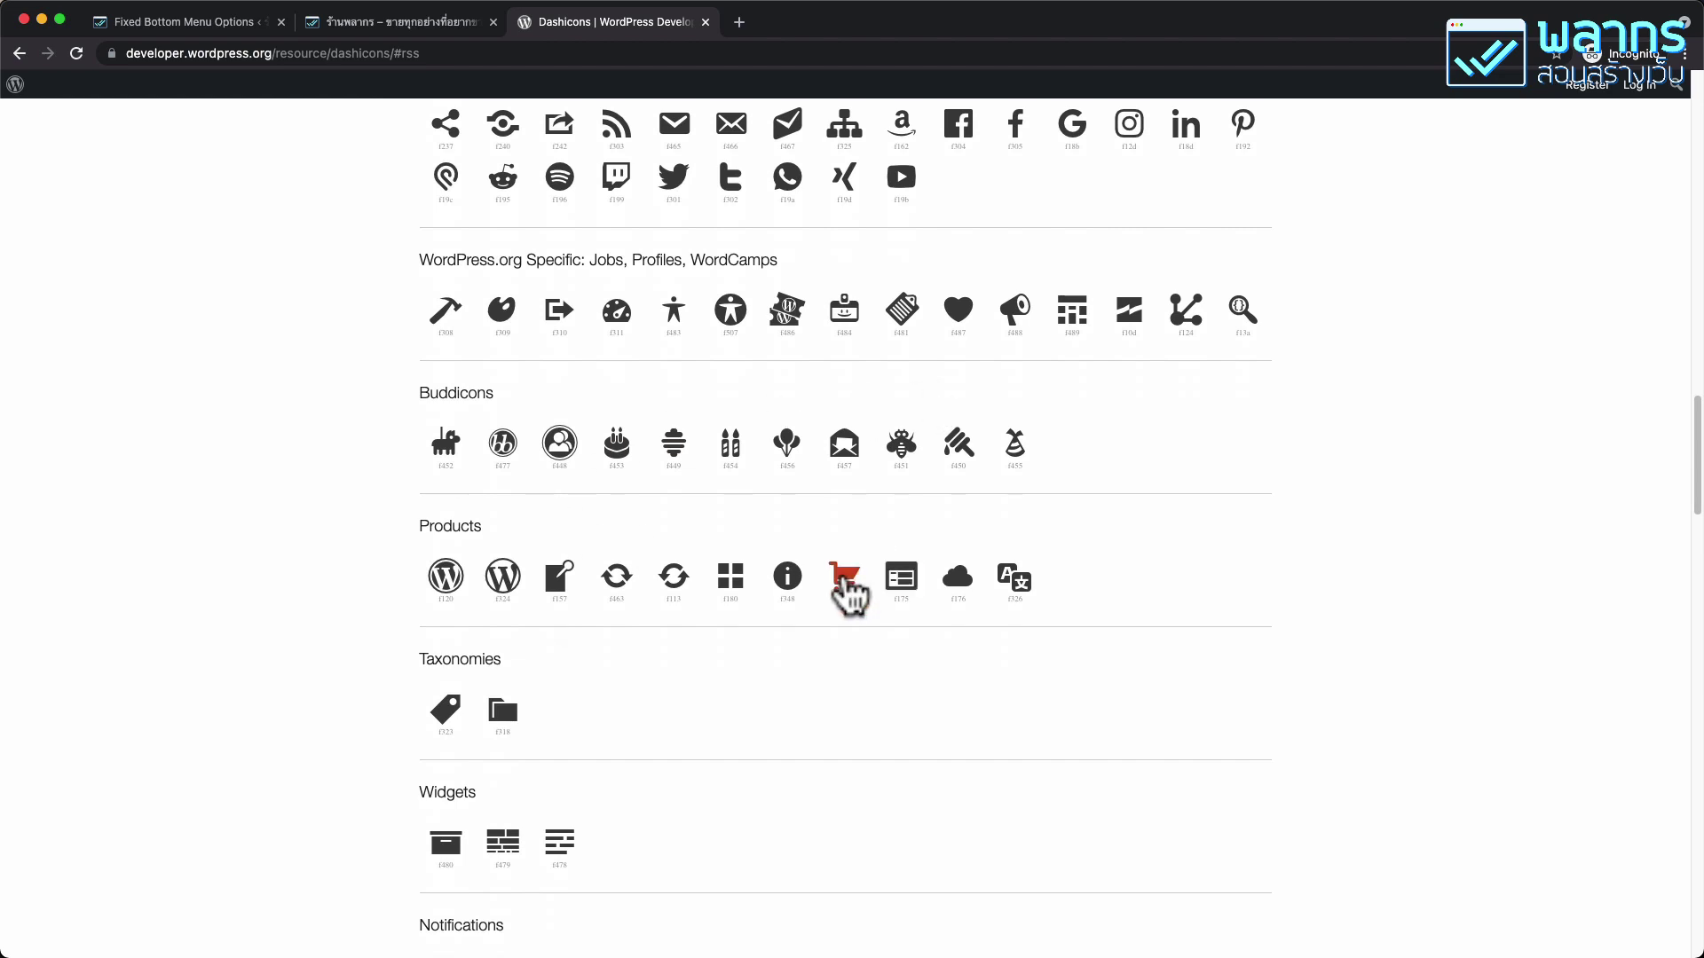
{"action": "left_click", "coordinate": [843, 579]}
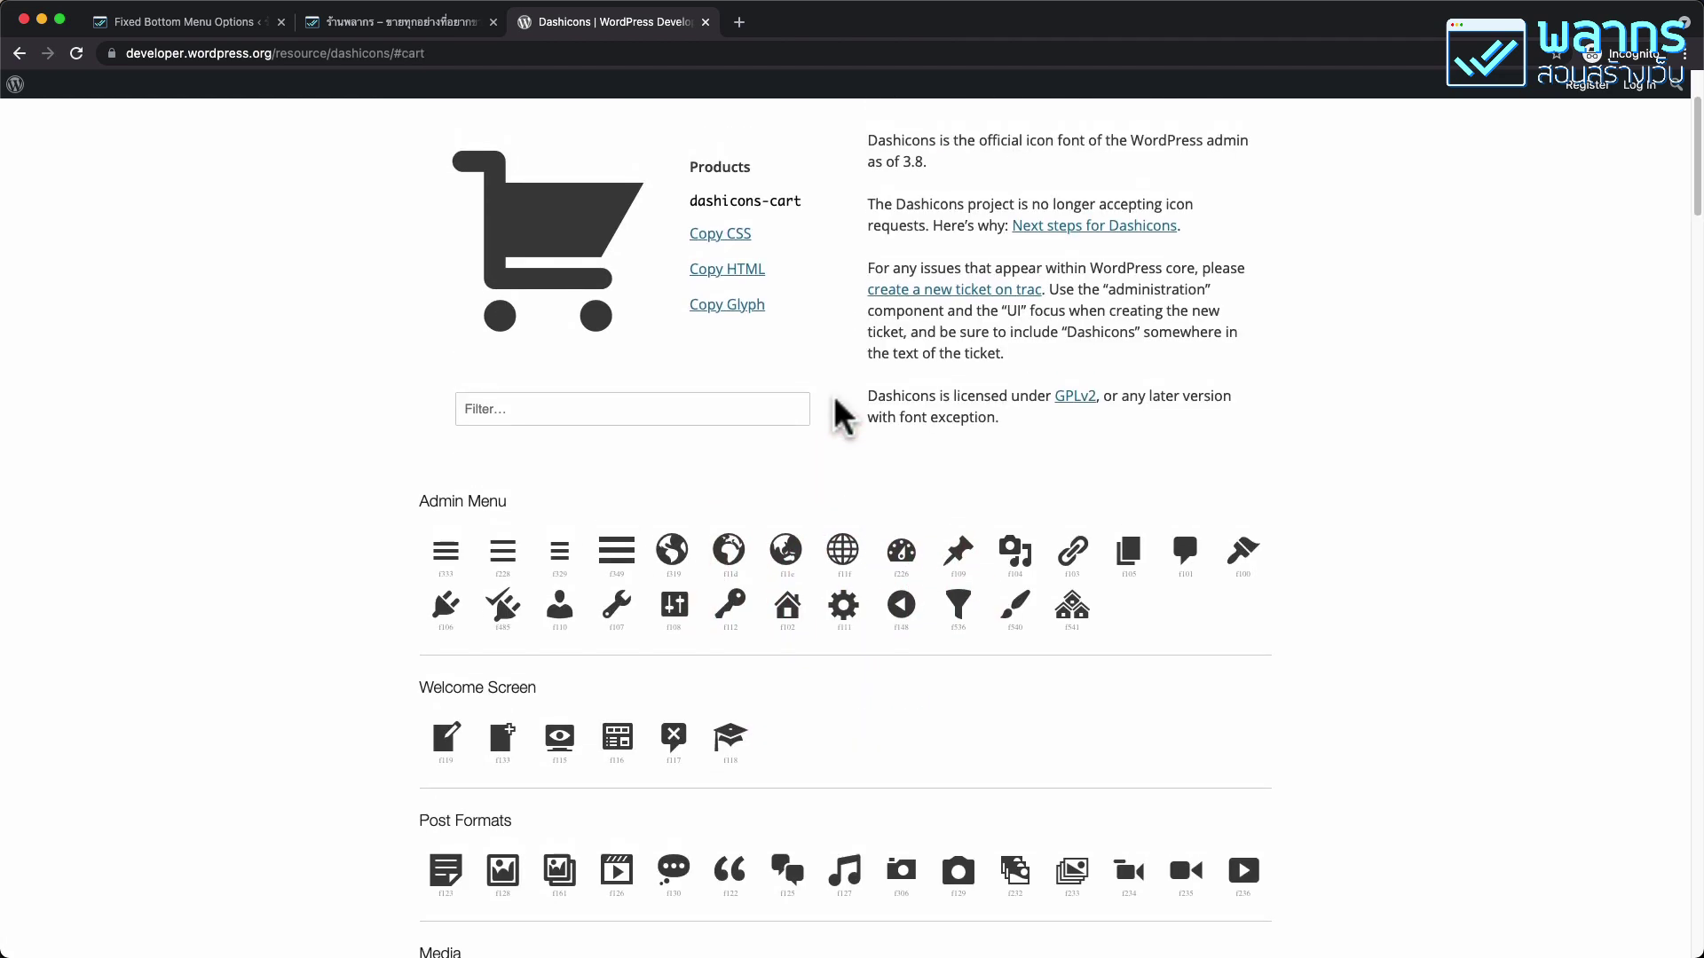
{"action": "left_click", "coordinate": [794, 317]}
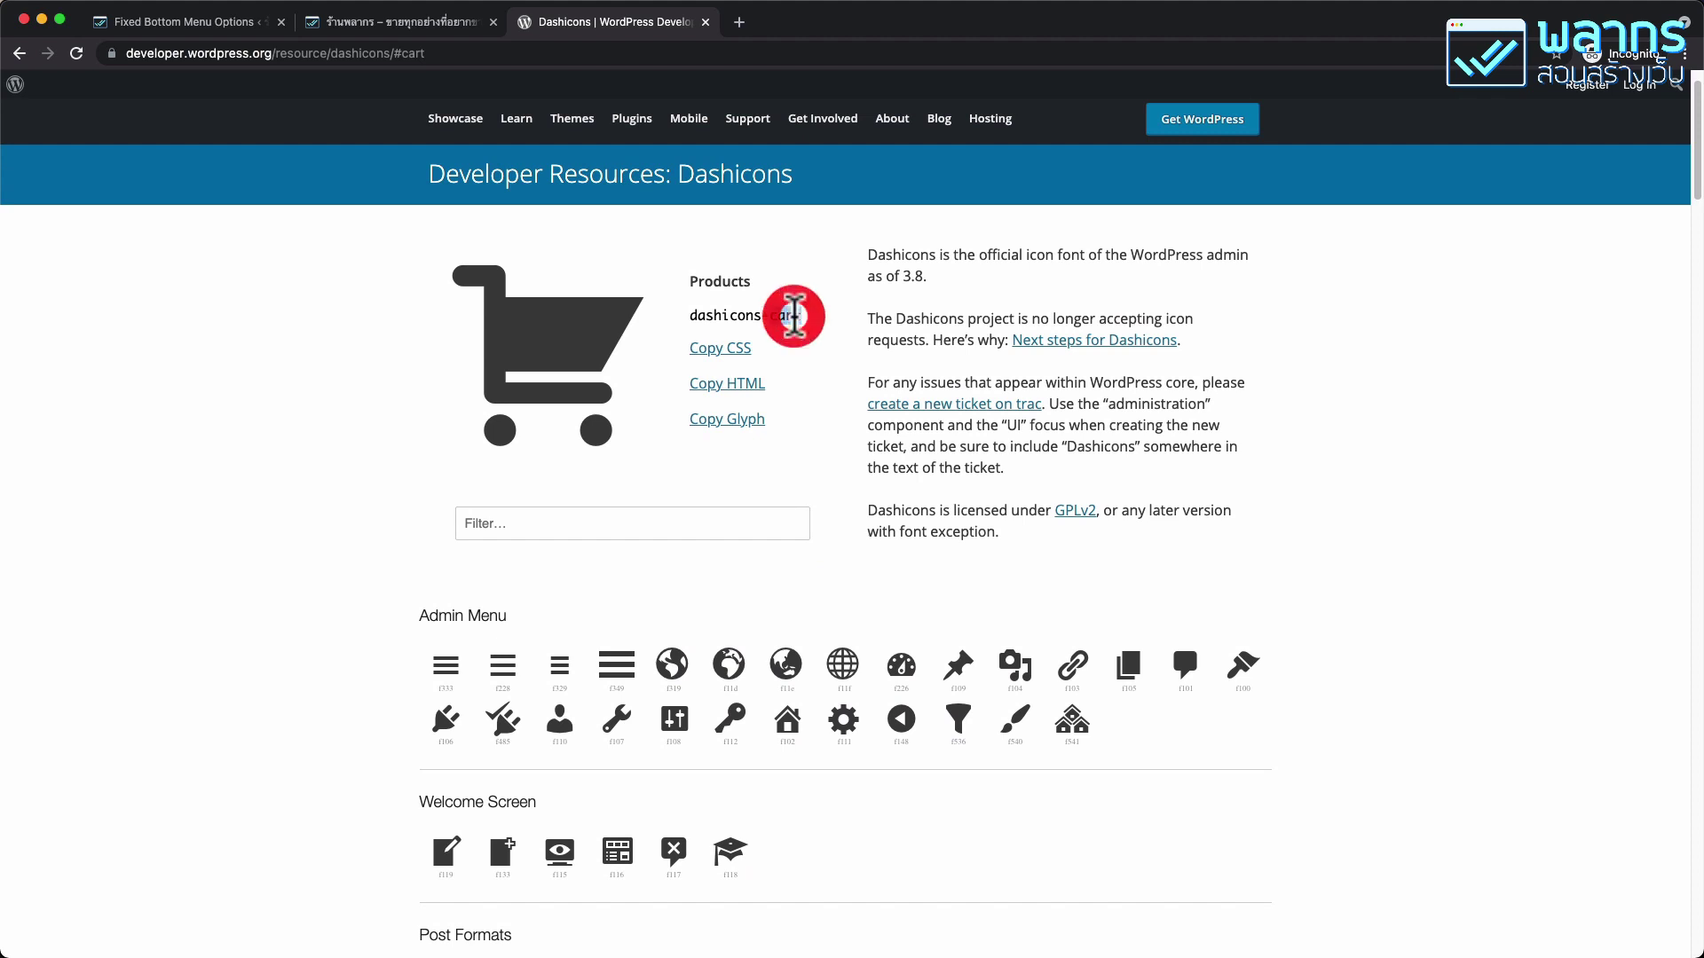
{"action": "left_click_drag", "start_coordinate": [697, 316], "coordinate": [821, 326]}
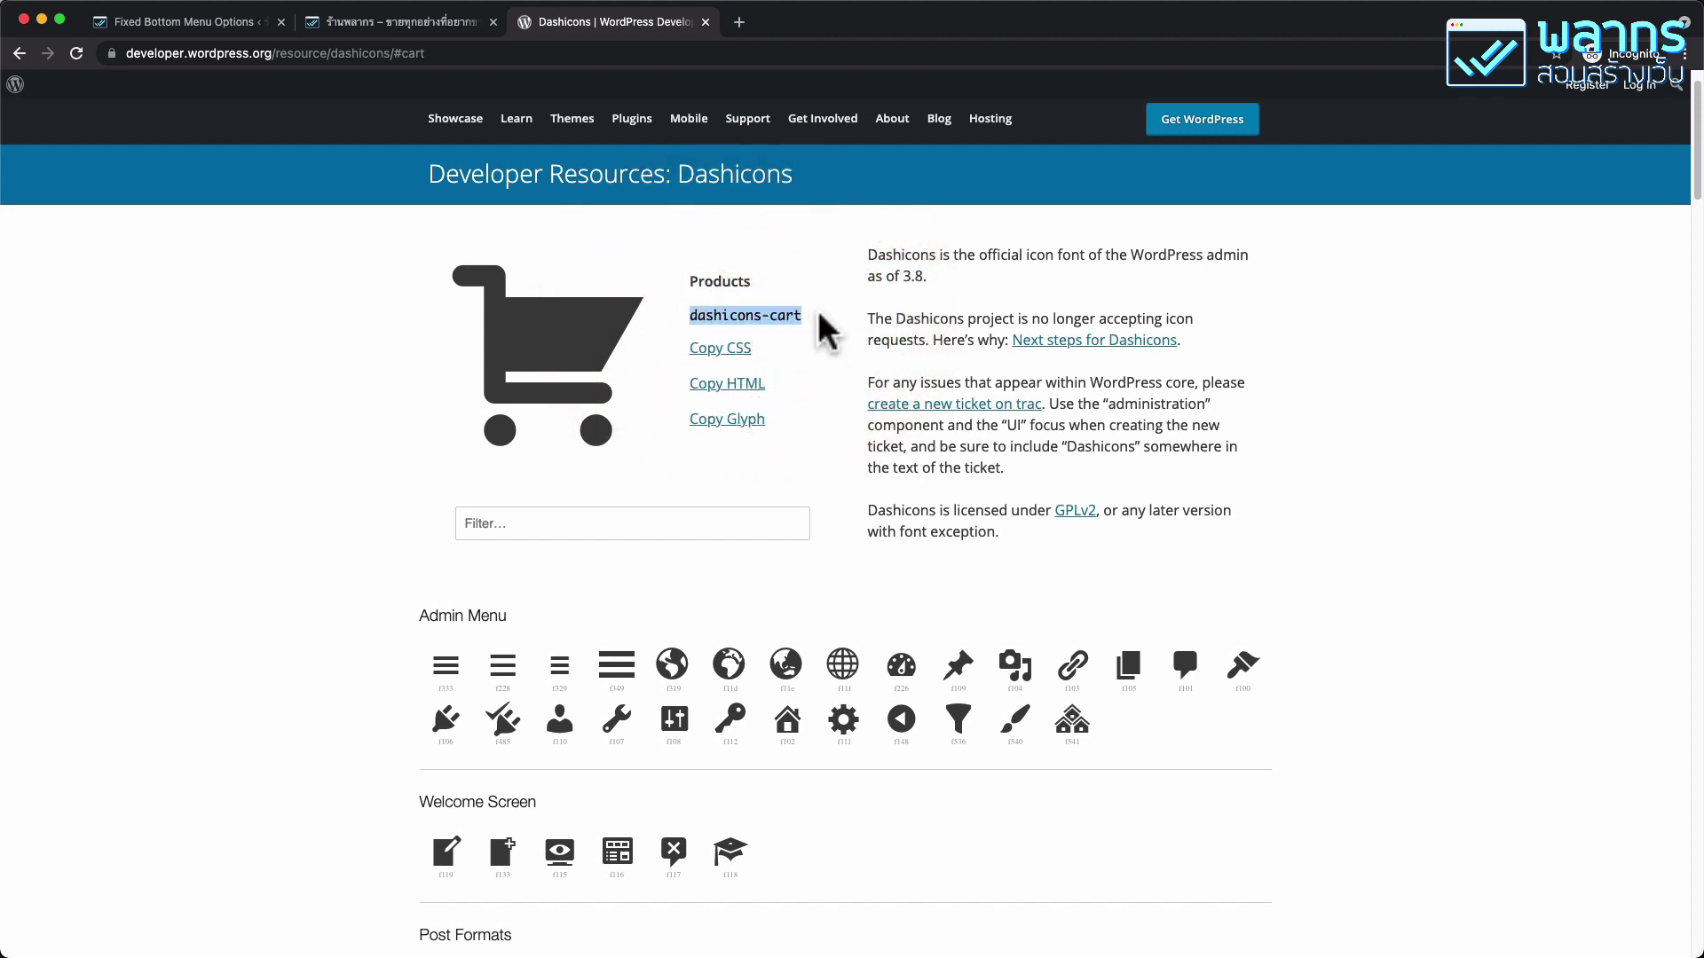
{"action": "left_click", "coordinate": [818, 310]}
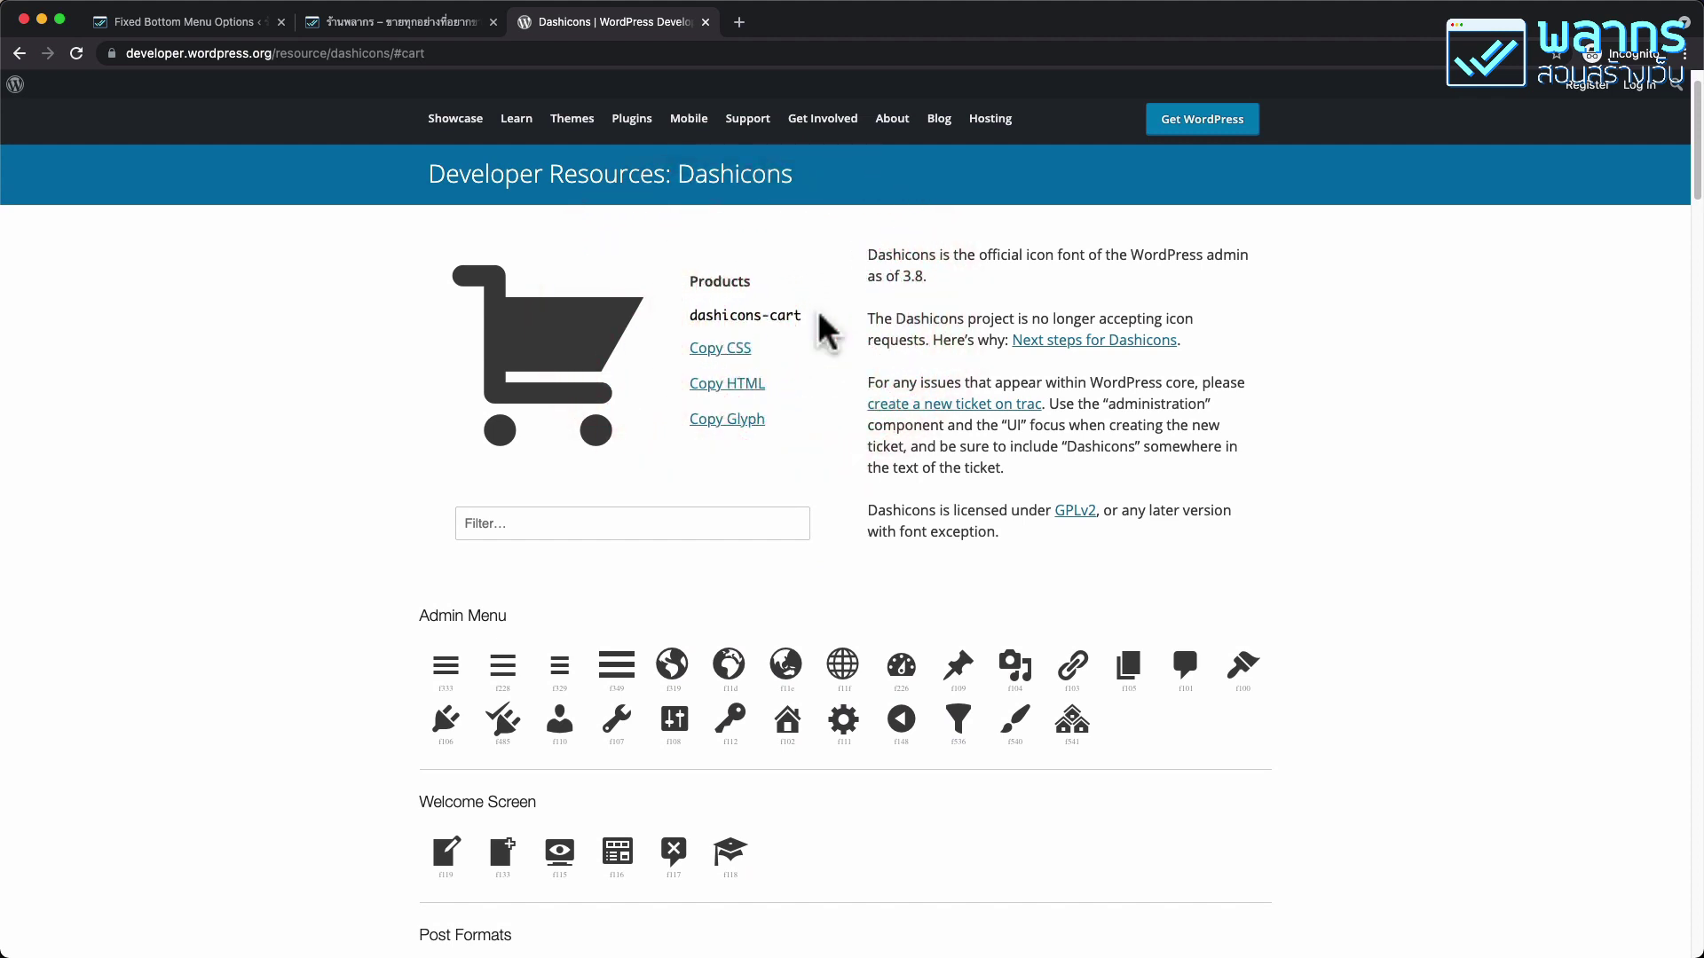
{"action": "double_click", "coordinate": [785, 316]}
Return to the Fixed Bottom Menu options and set menu item 2's Dashicon to "cart"
{"action": "left_click", "coordinate": [200, 23]}
{"action": "double_click", "coordinate": [485, 452]}
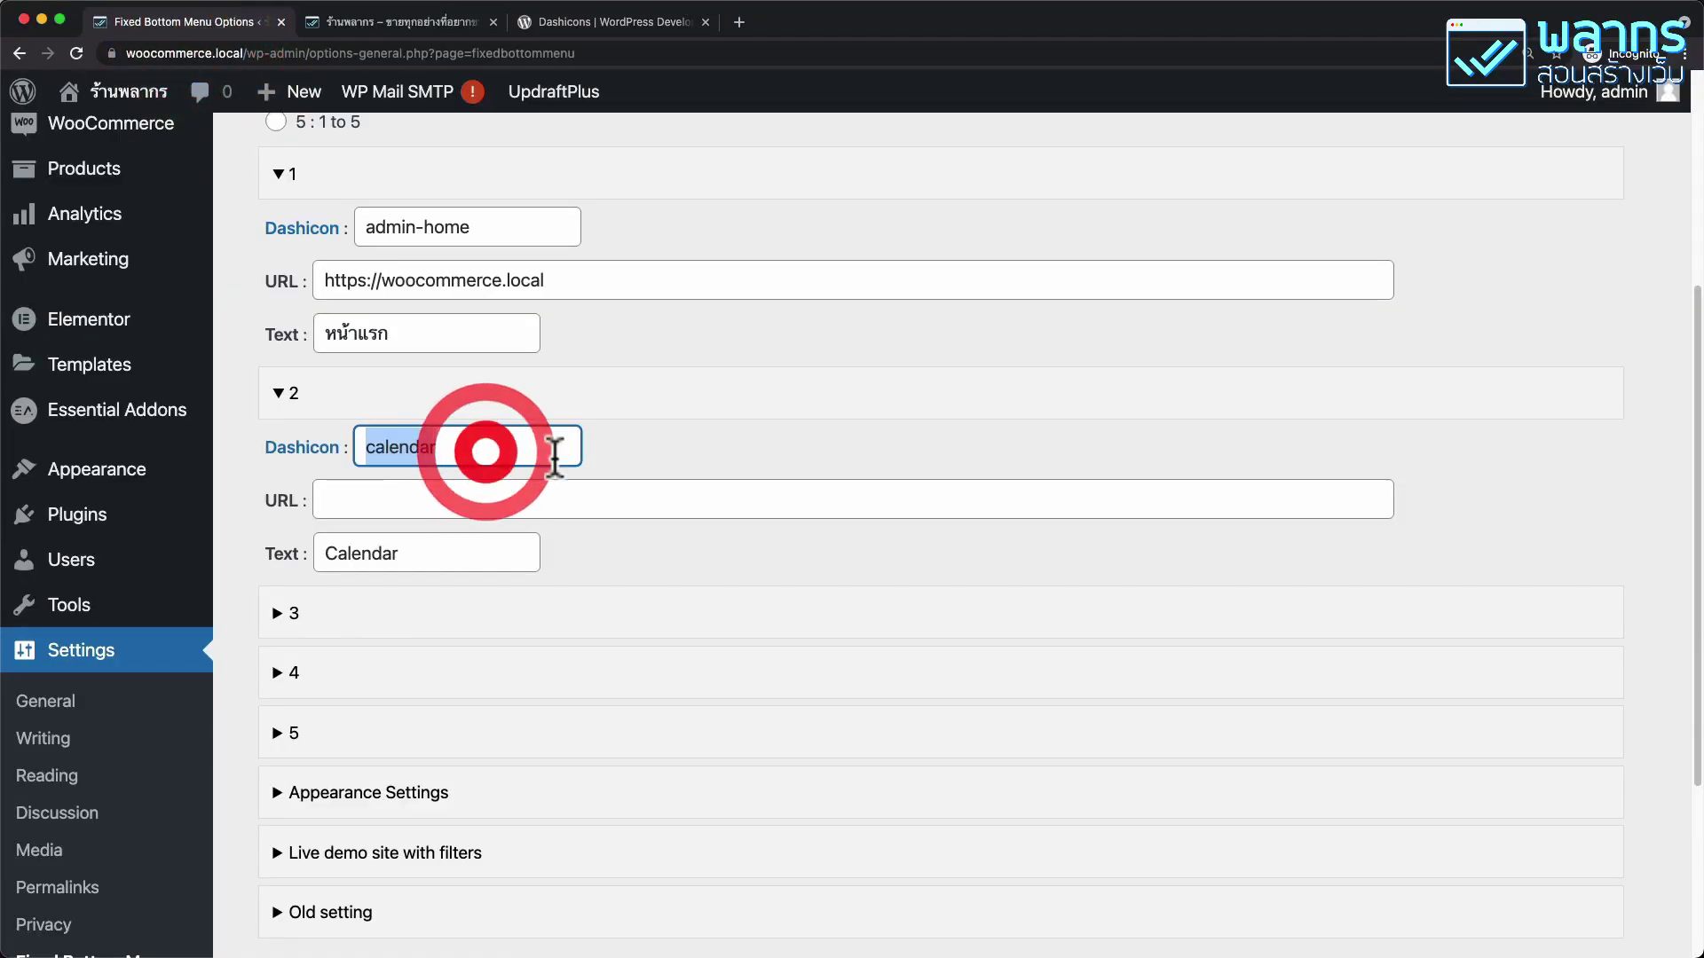
{"action": "type", "text": "cart"}
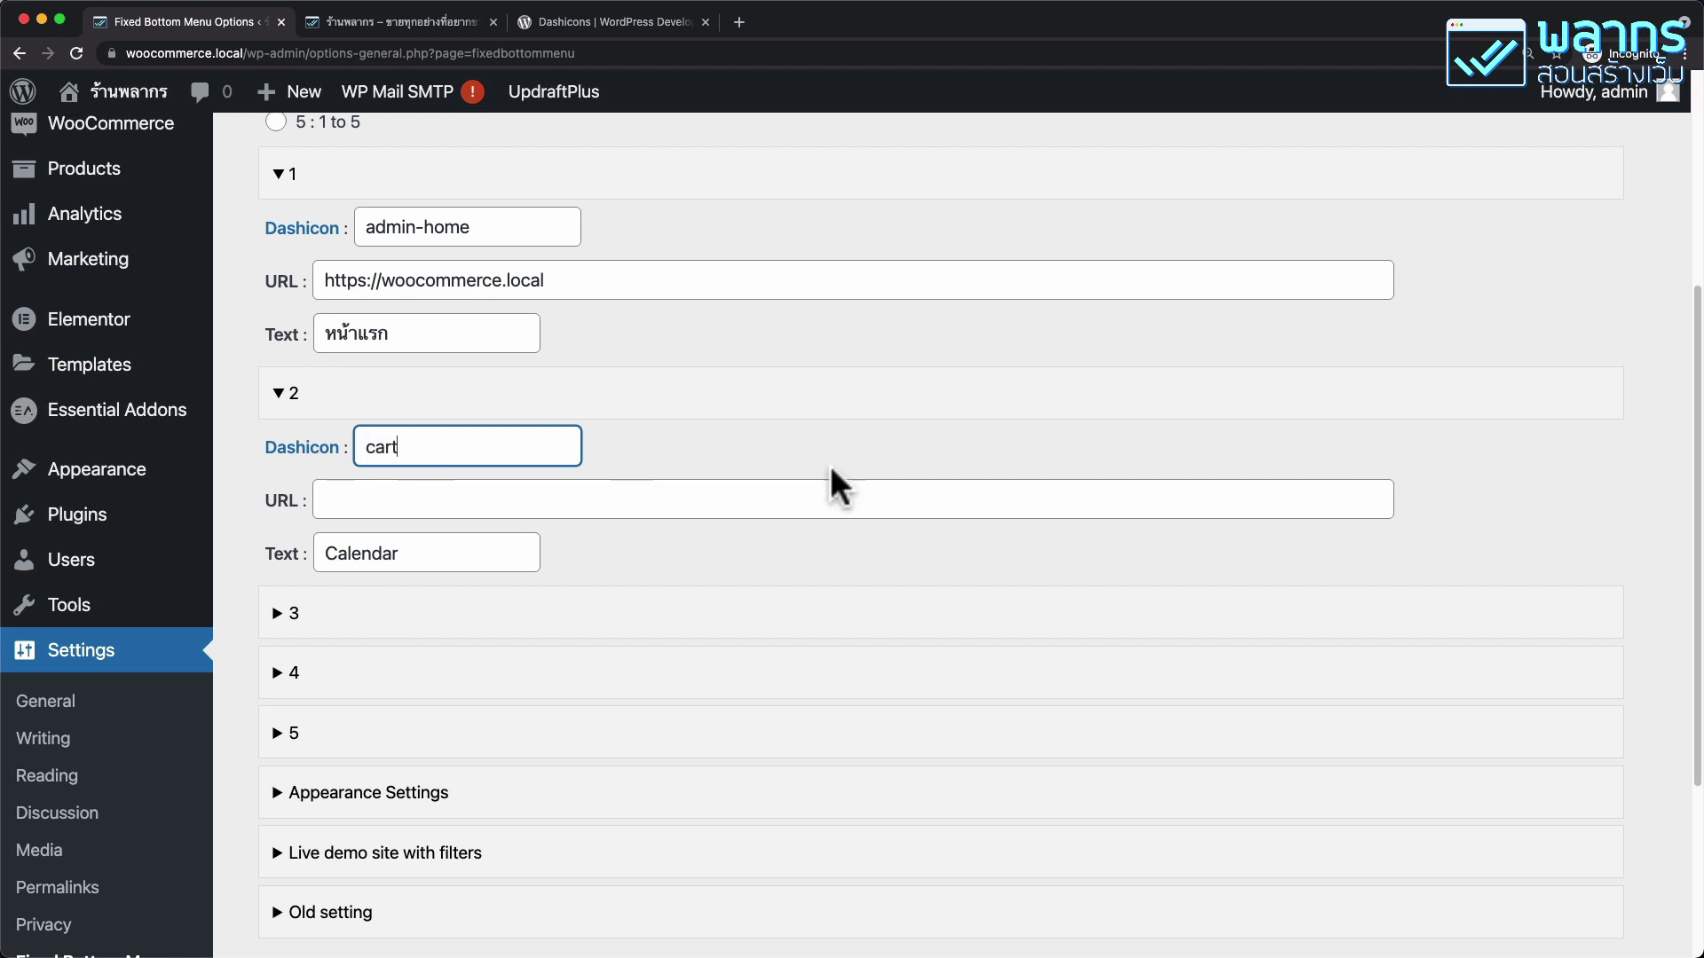
Open the Shop page of the storefront and copy its address for menu item 2
{"action": "left_click", "coordinate": [737, 498]}
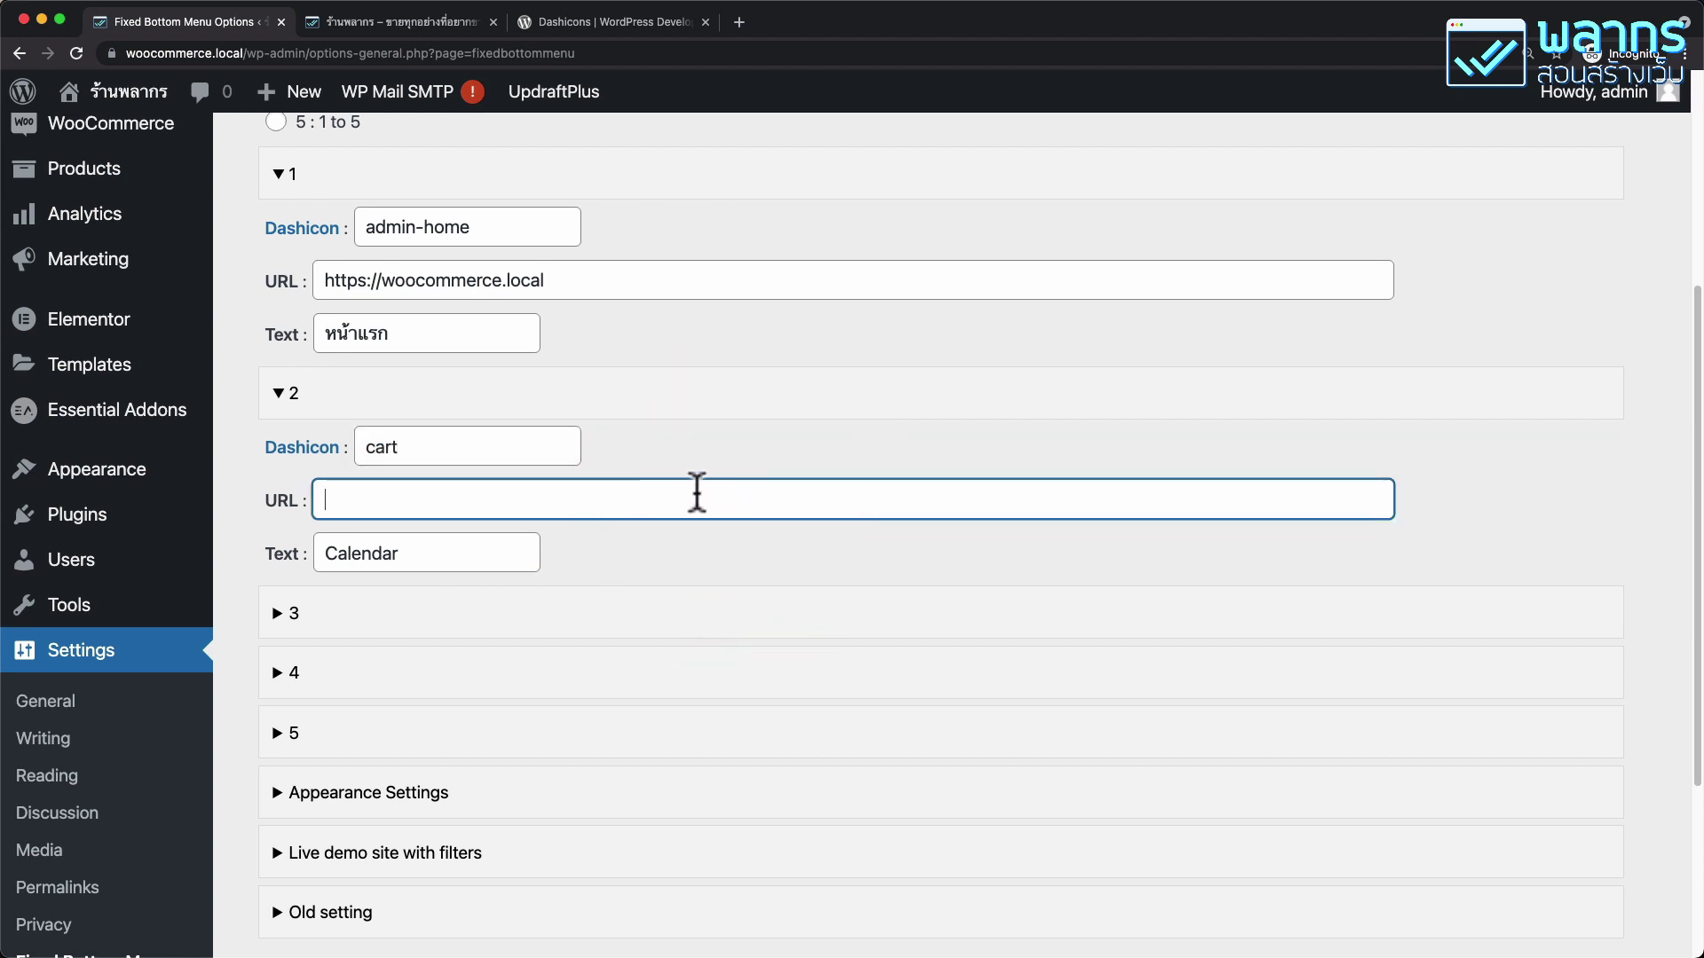
{"action": "left_click", "coordinate": [399, 29]}
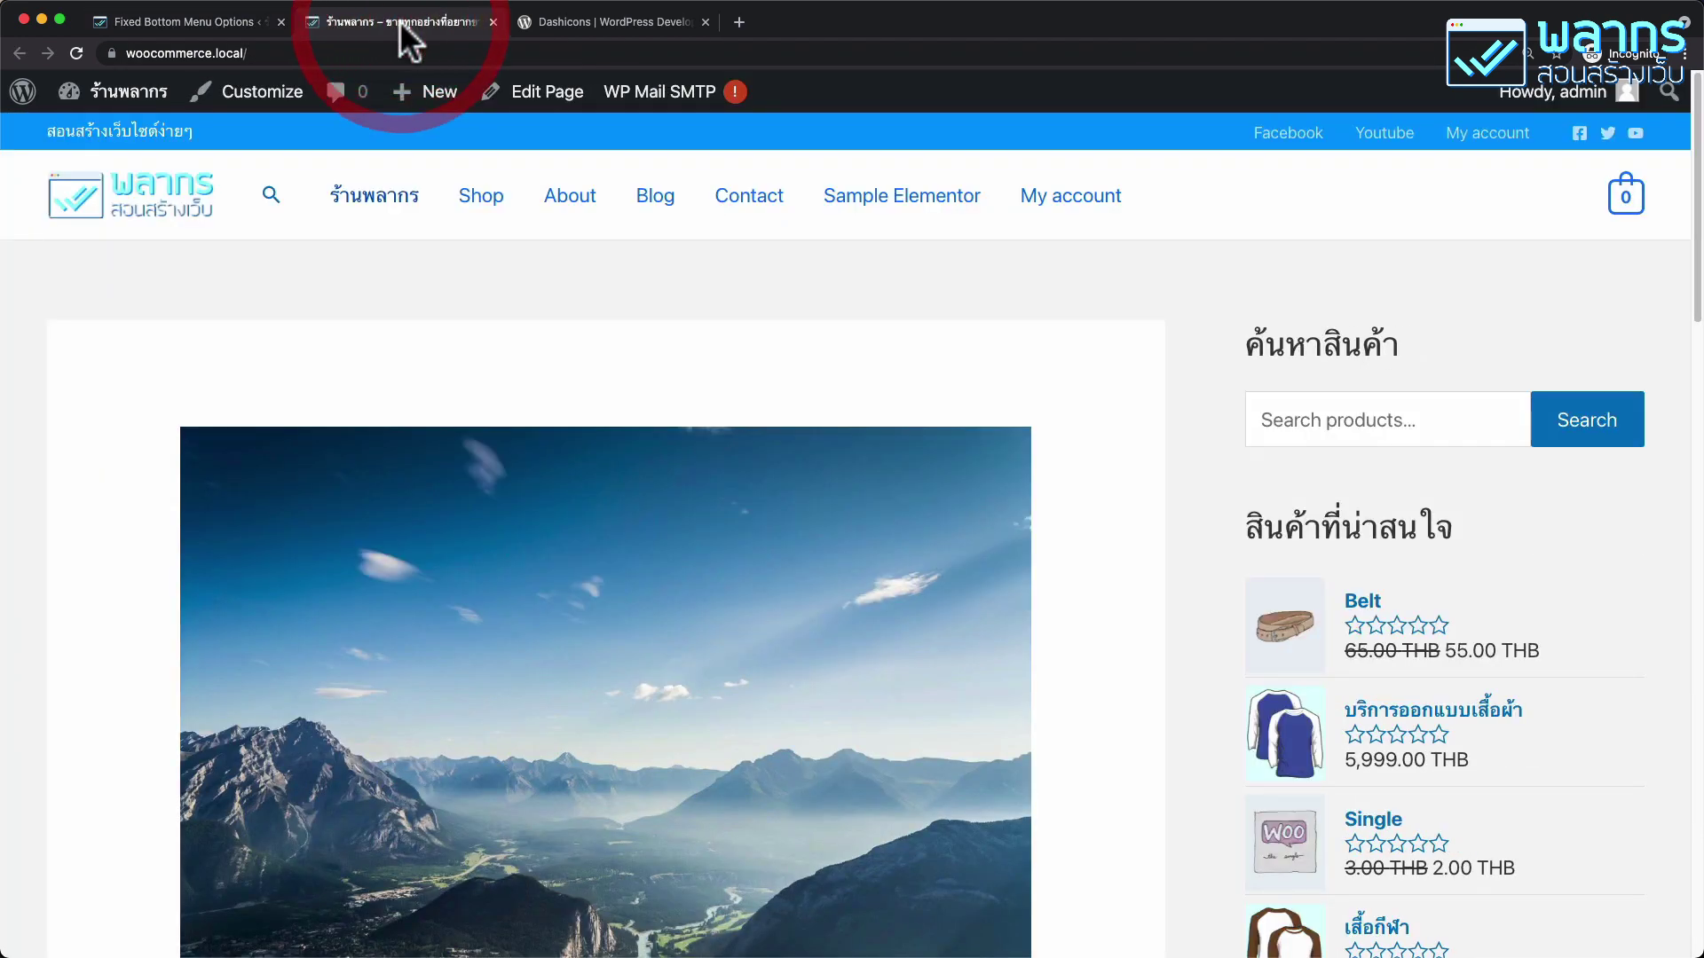
{"action": "right_click", "coordinate": [480, 203]}
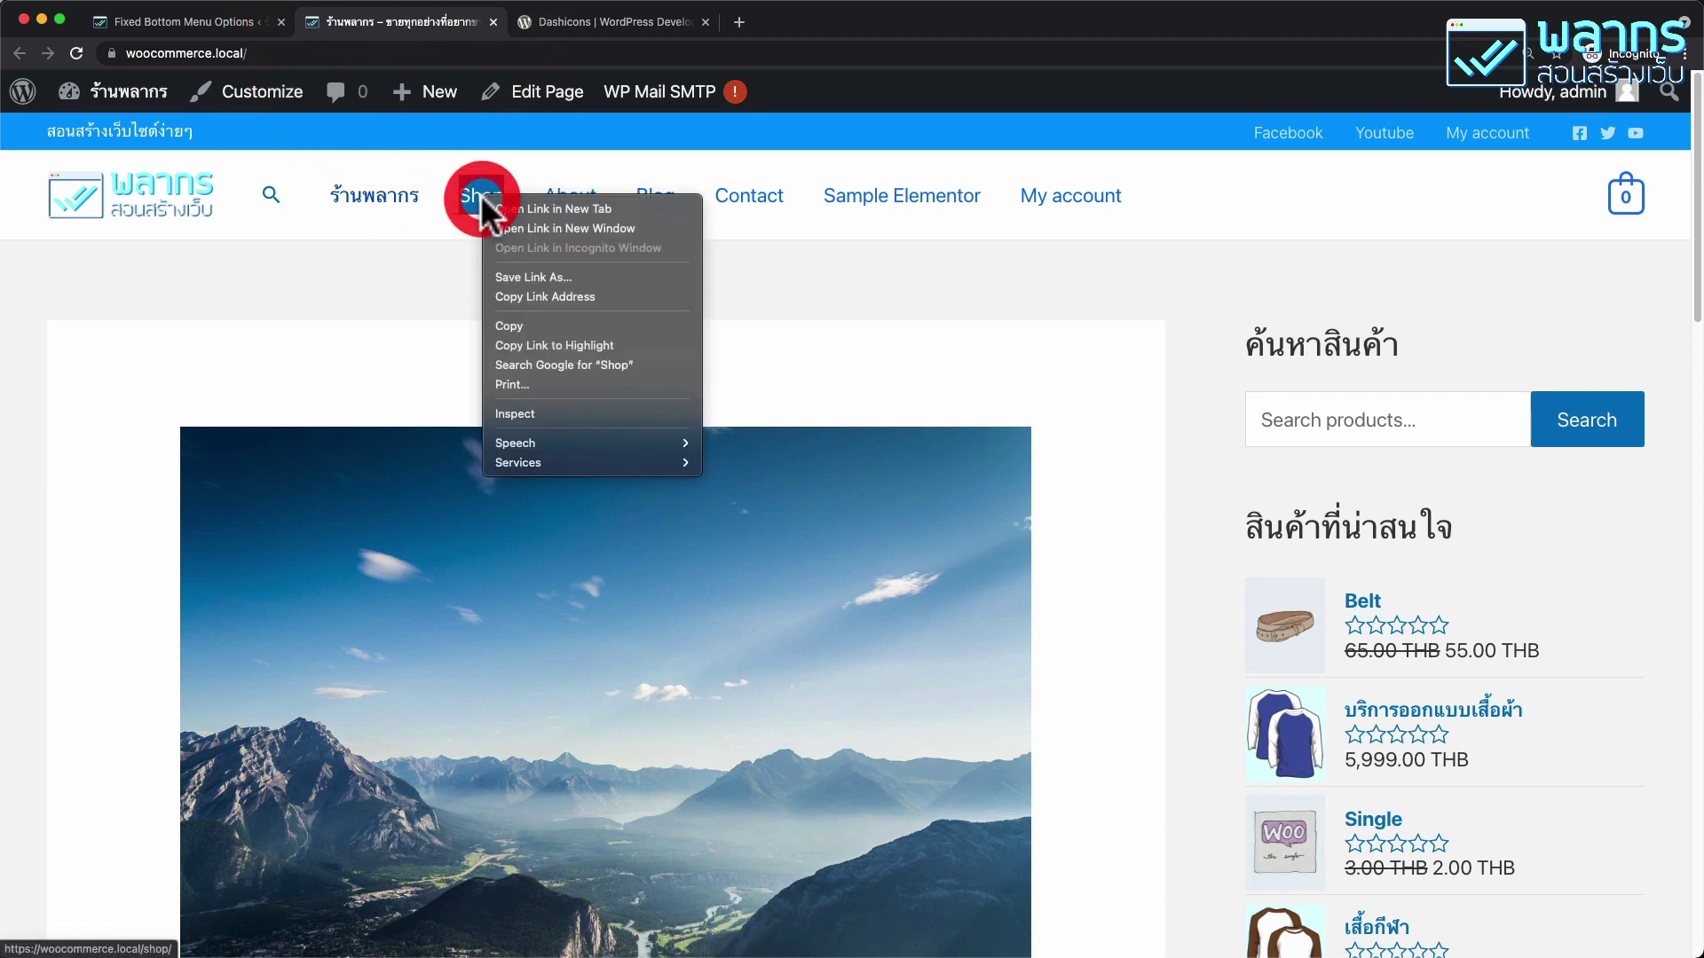
{"action": "left_click", "coordinate": [653, 296]}
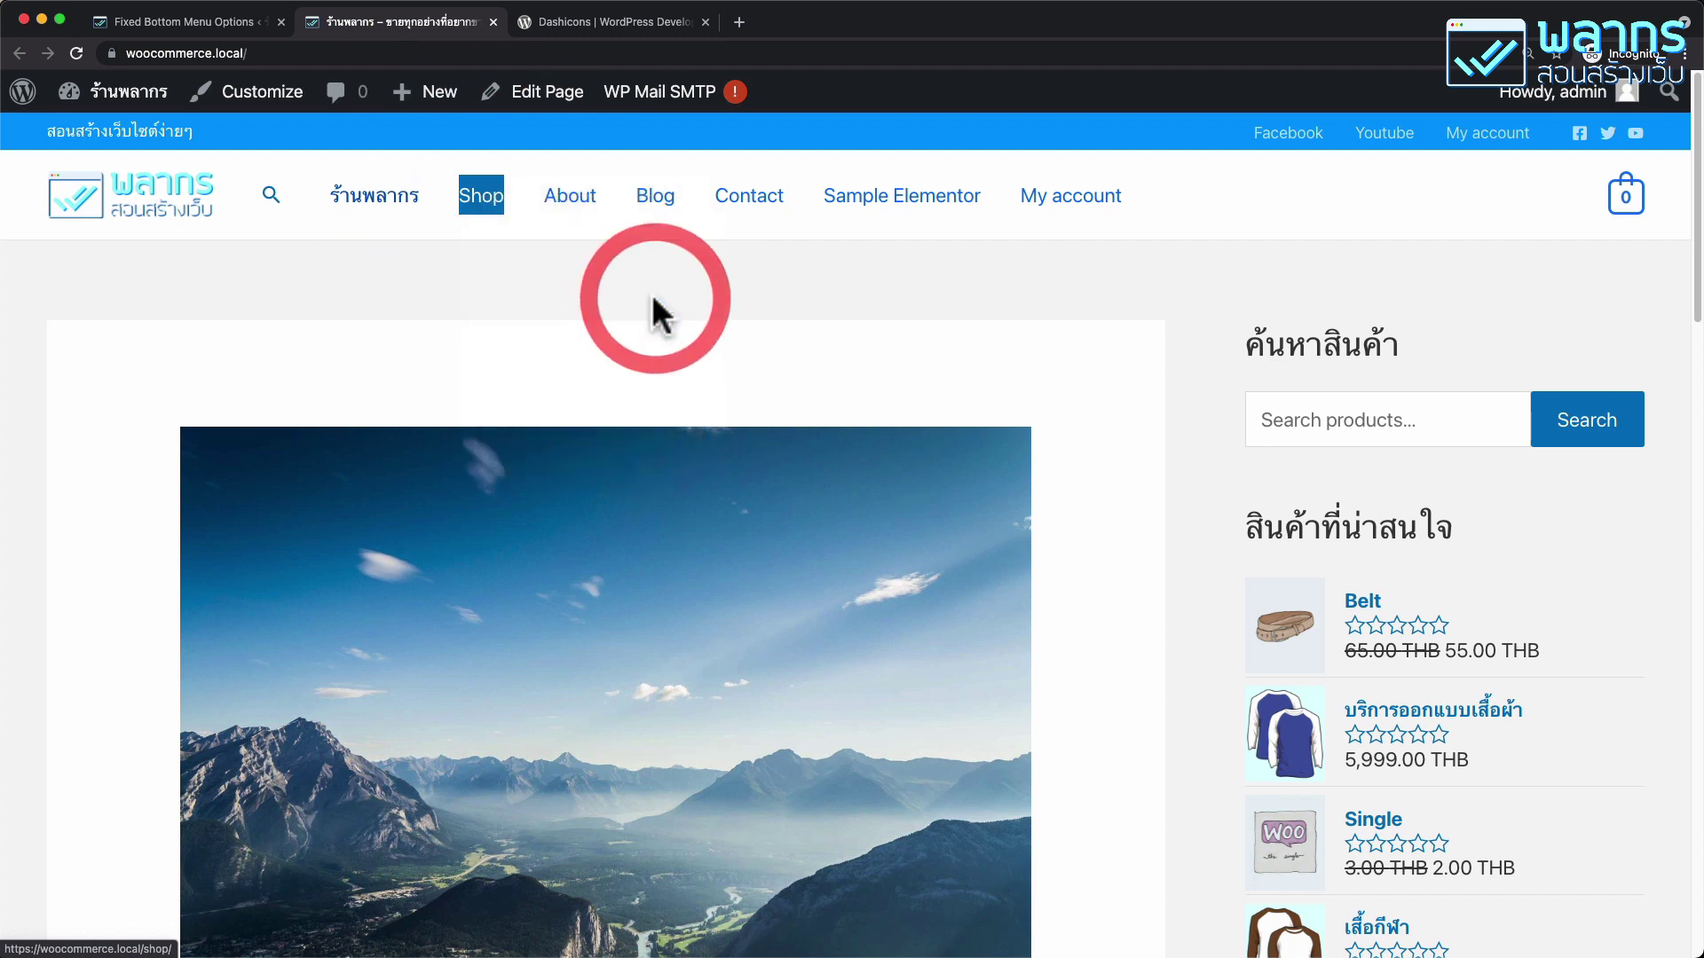
{"action": "left_click", "coordinate": [490, 210]}
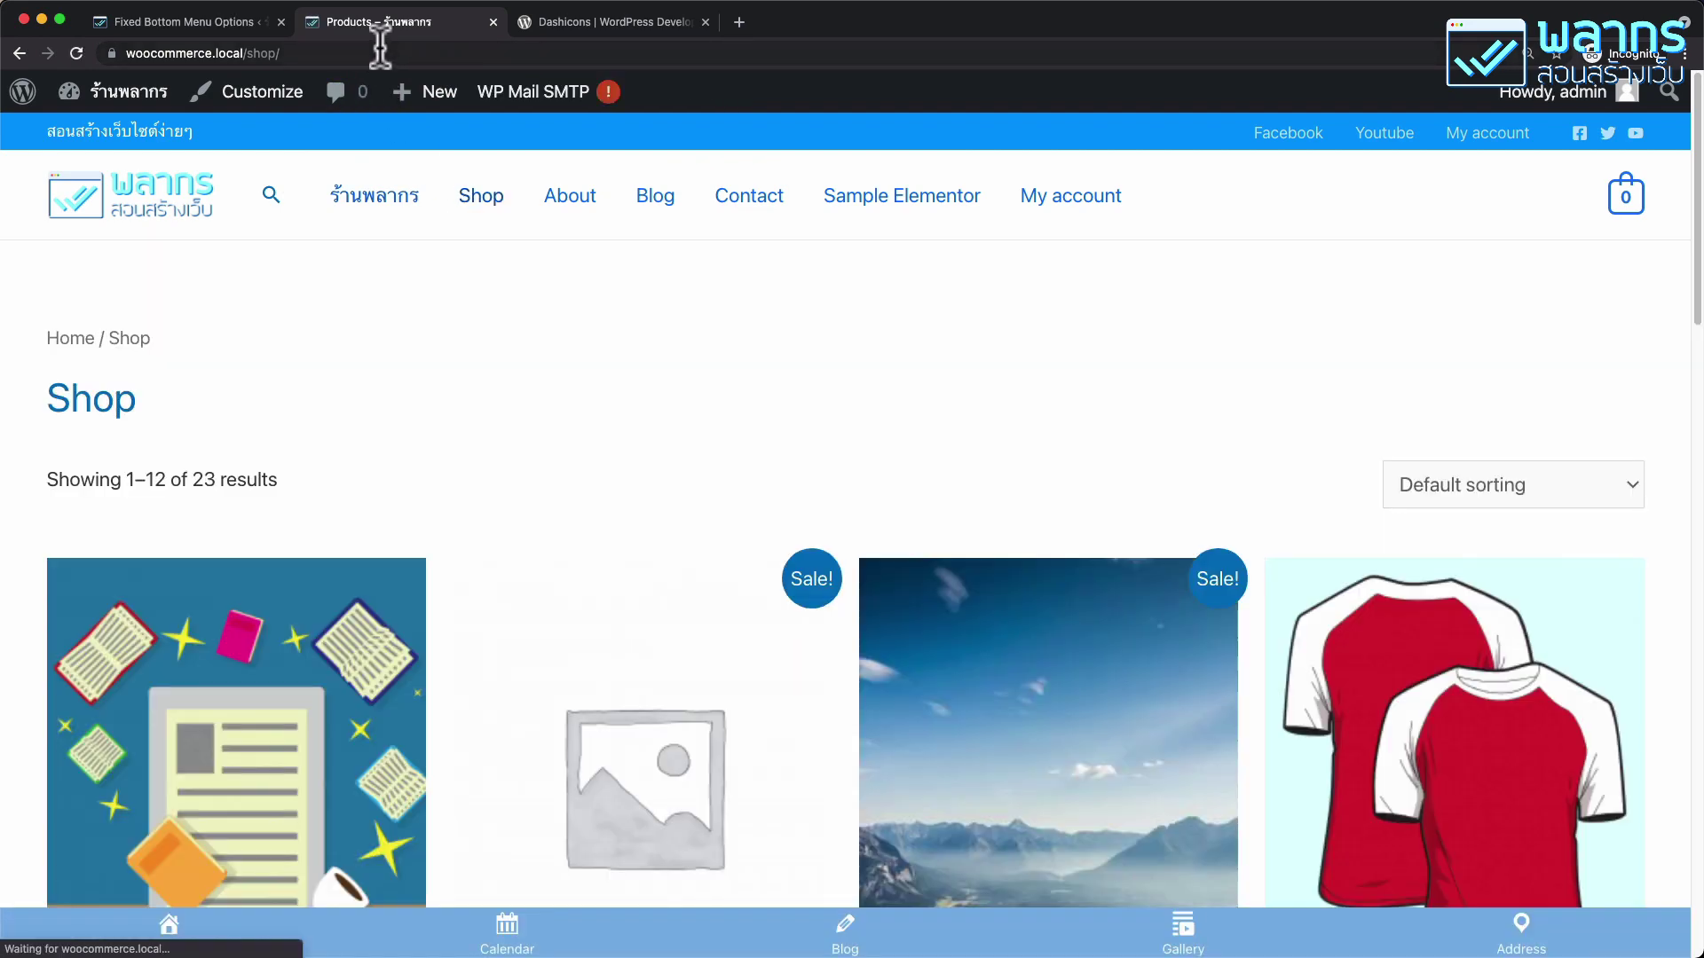
{"action": "left_click", "coordinate": [380, 49]}
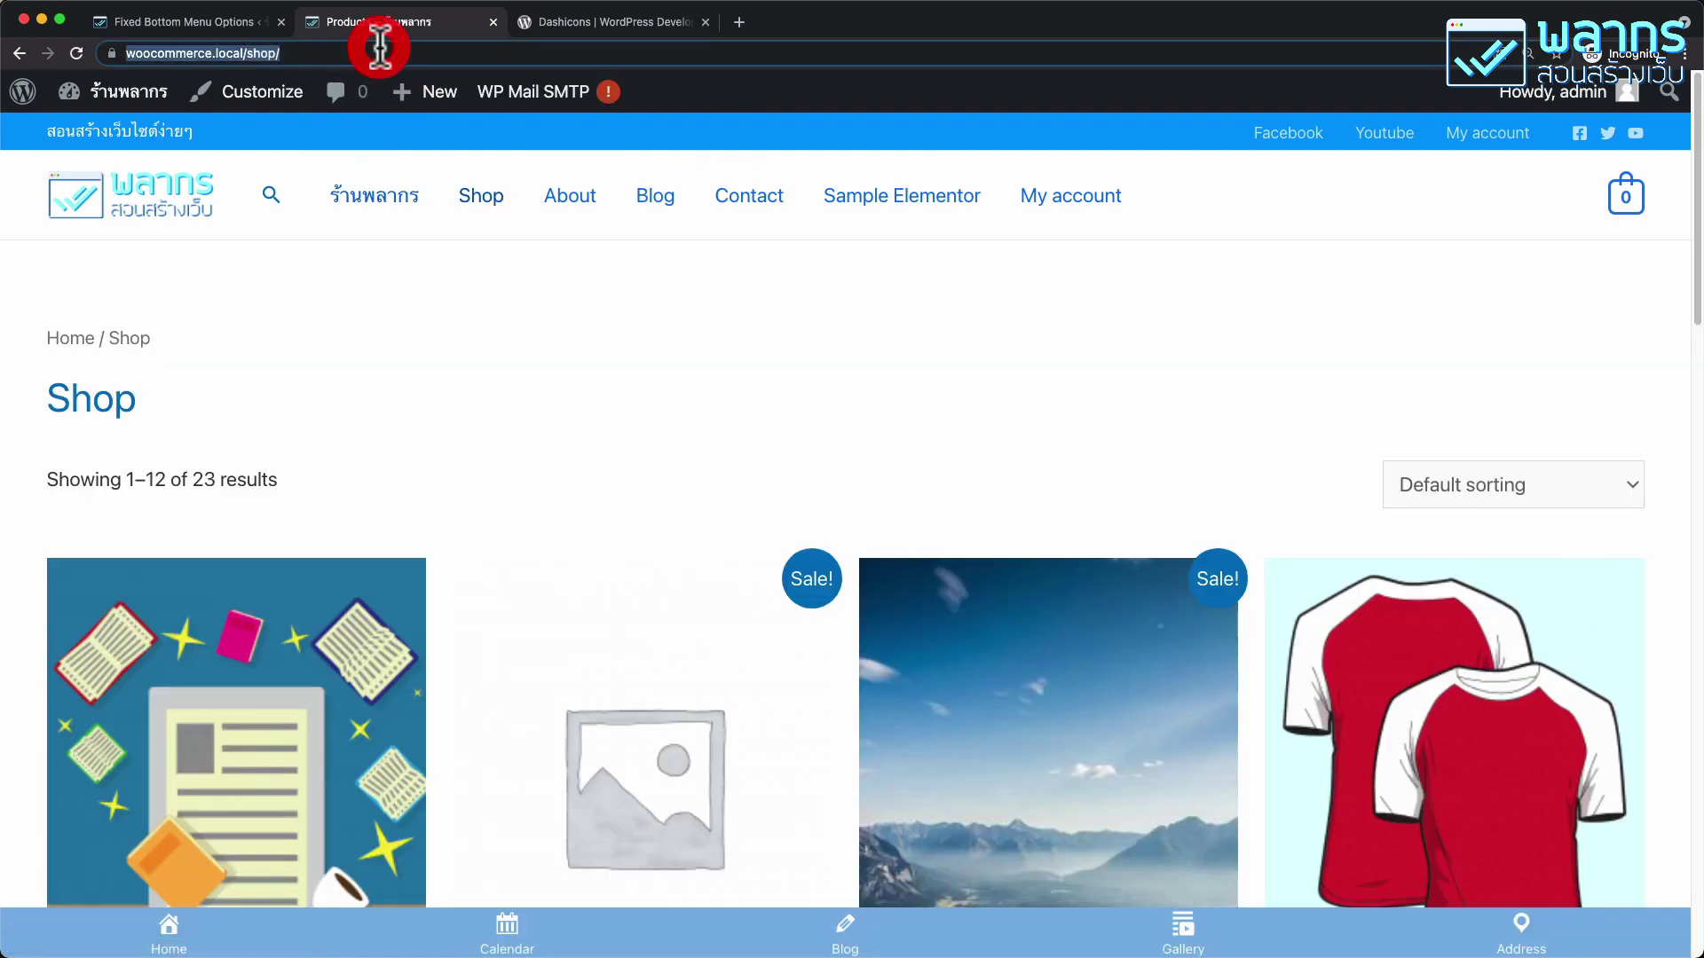
{"action": "right_click", "coordinate": [251, 54]}
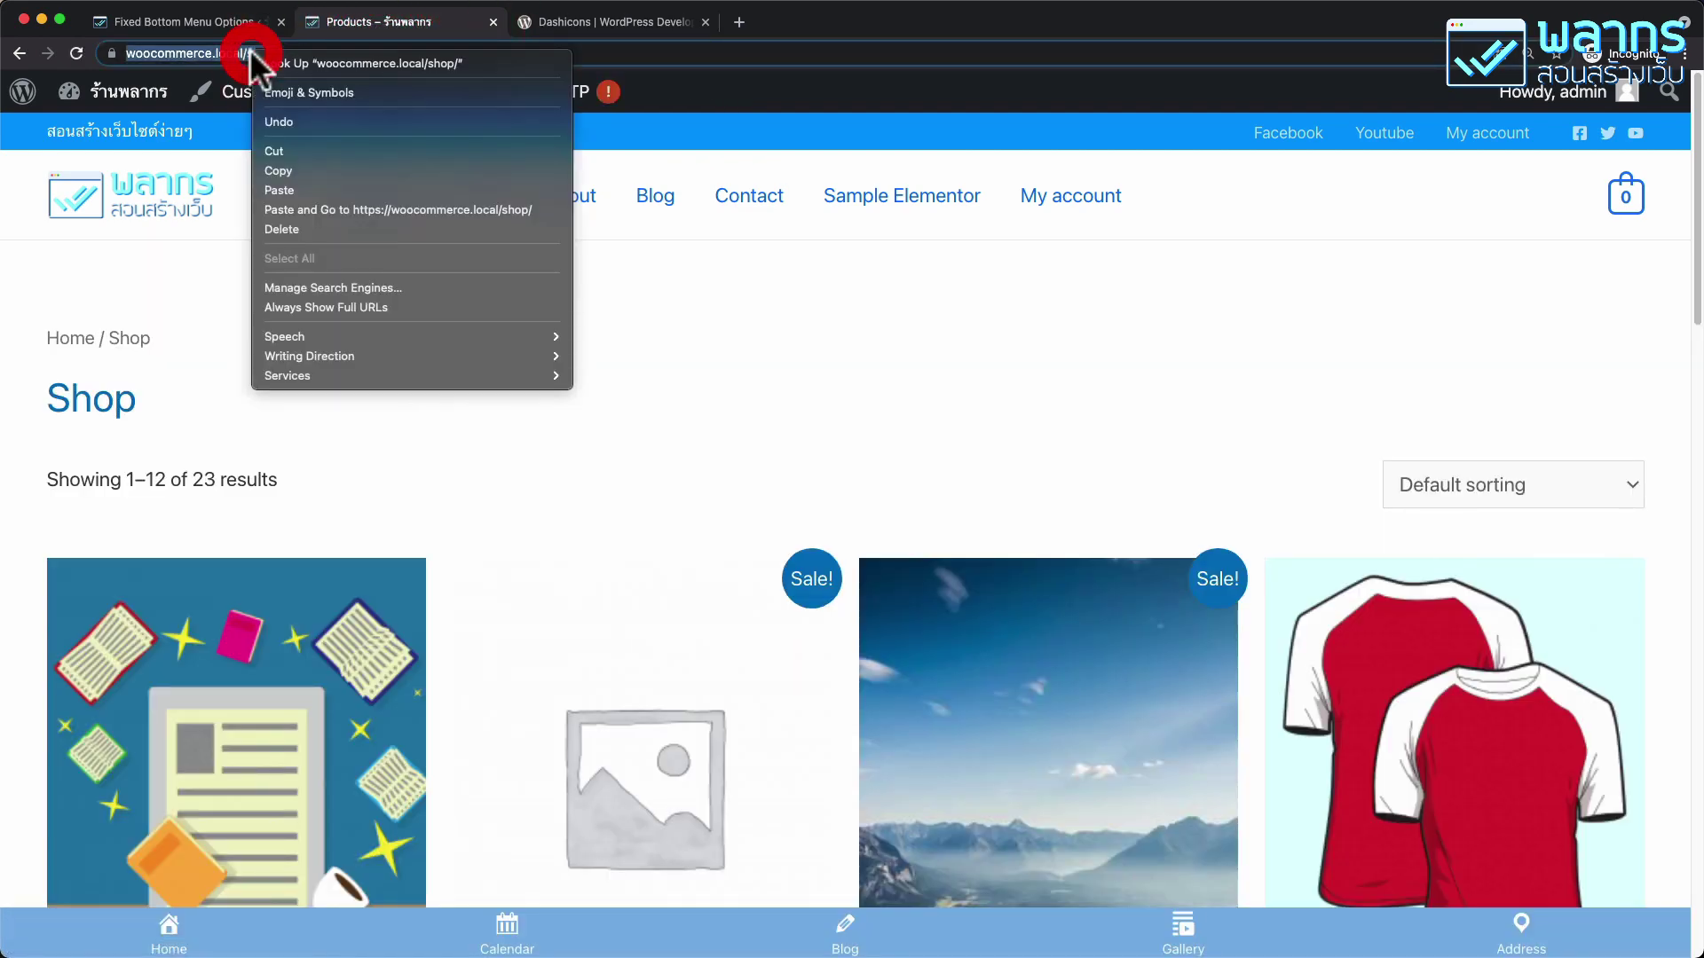
{"action": "left_click", "coordinate": [327, 172]}
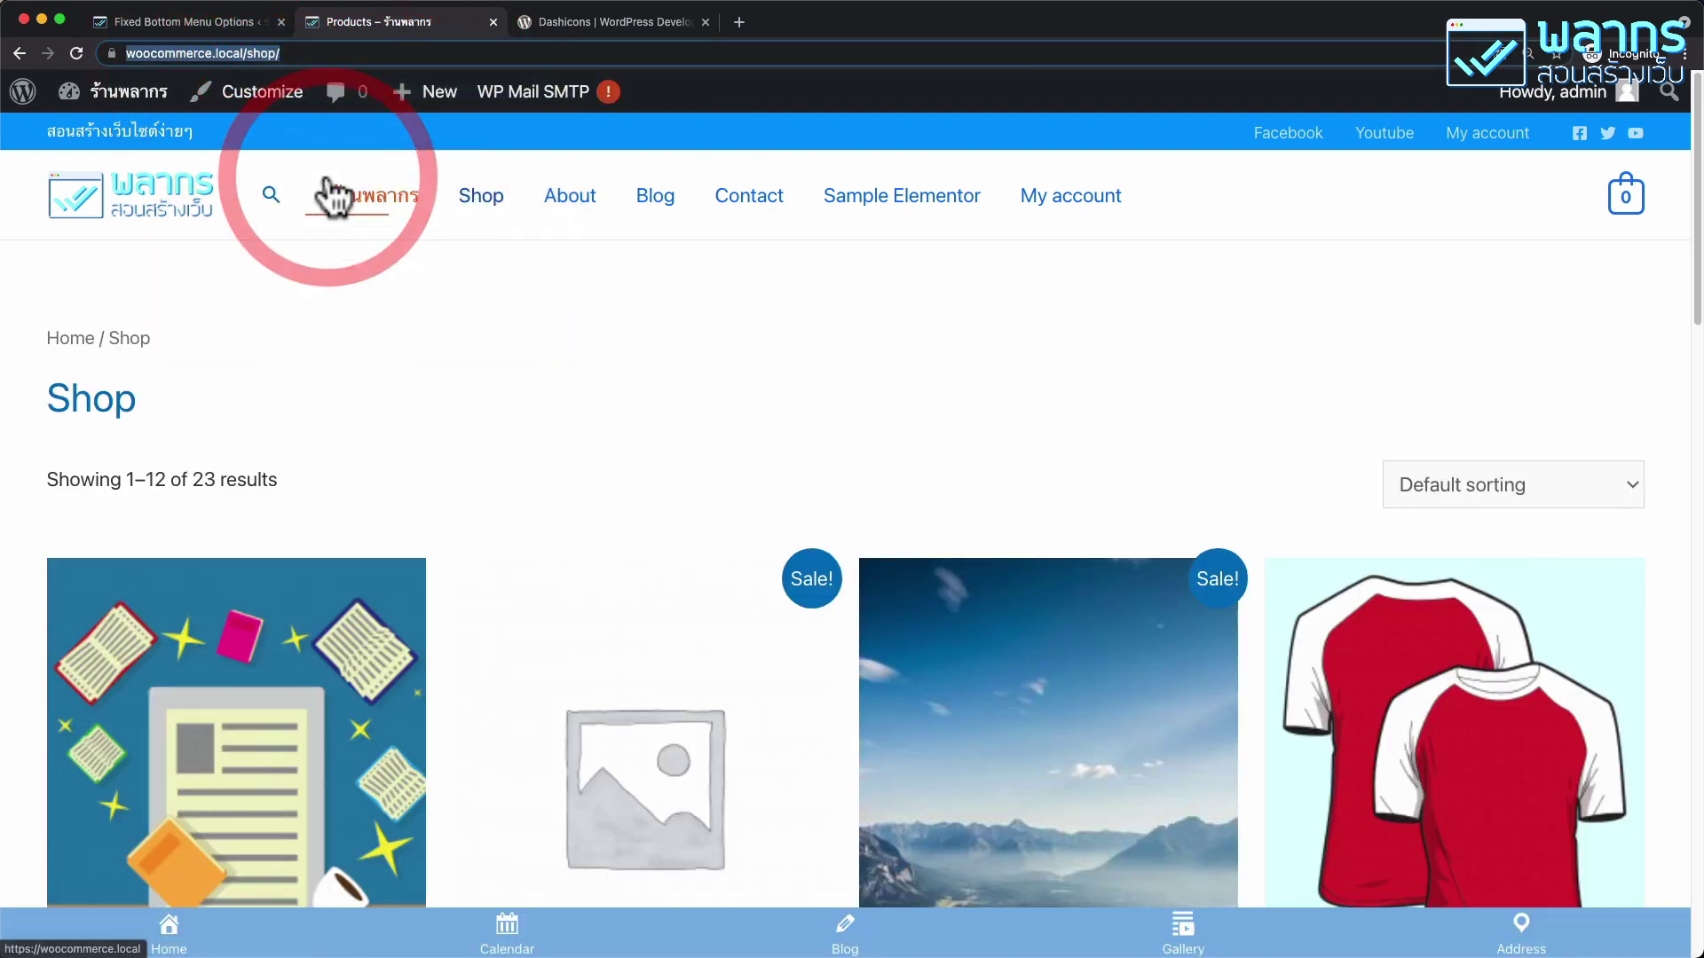
{"action": "left_click", "coordinate": [229, 12]}
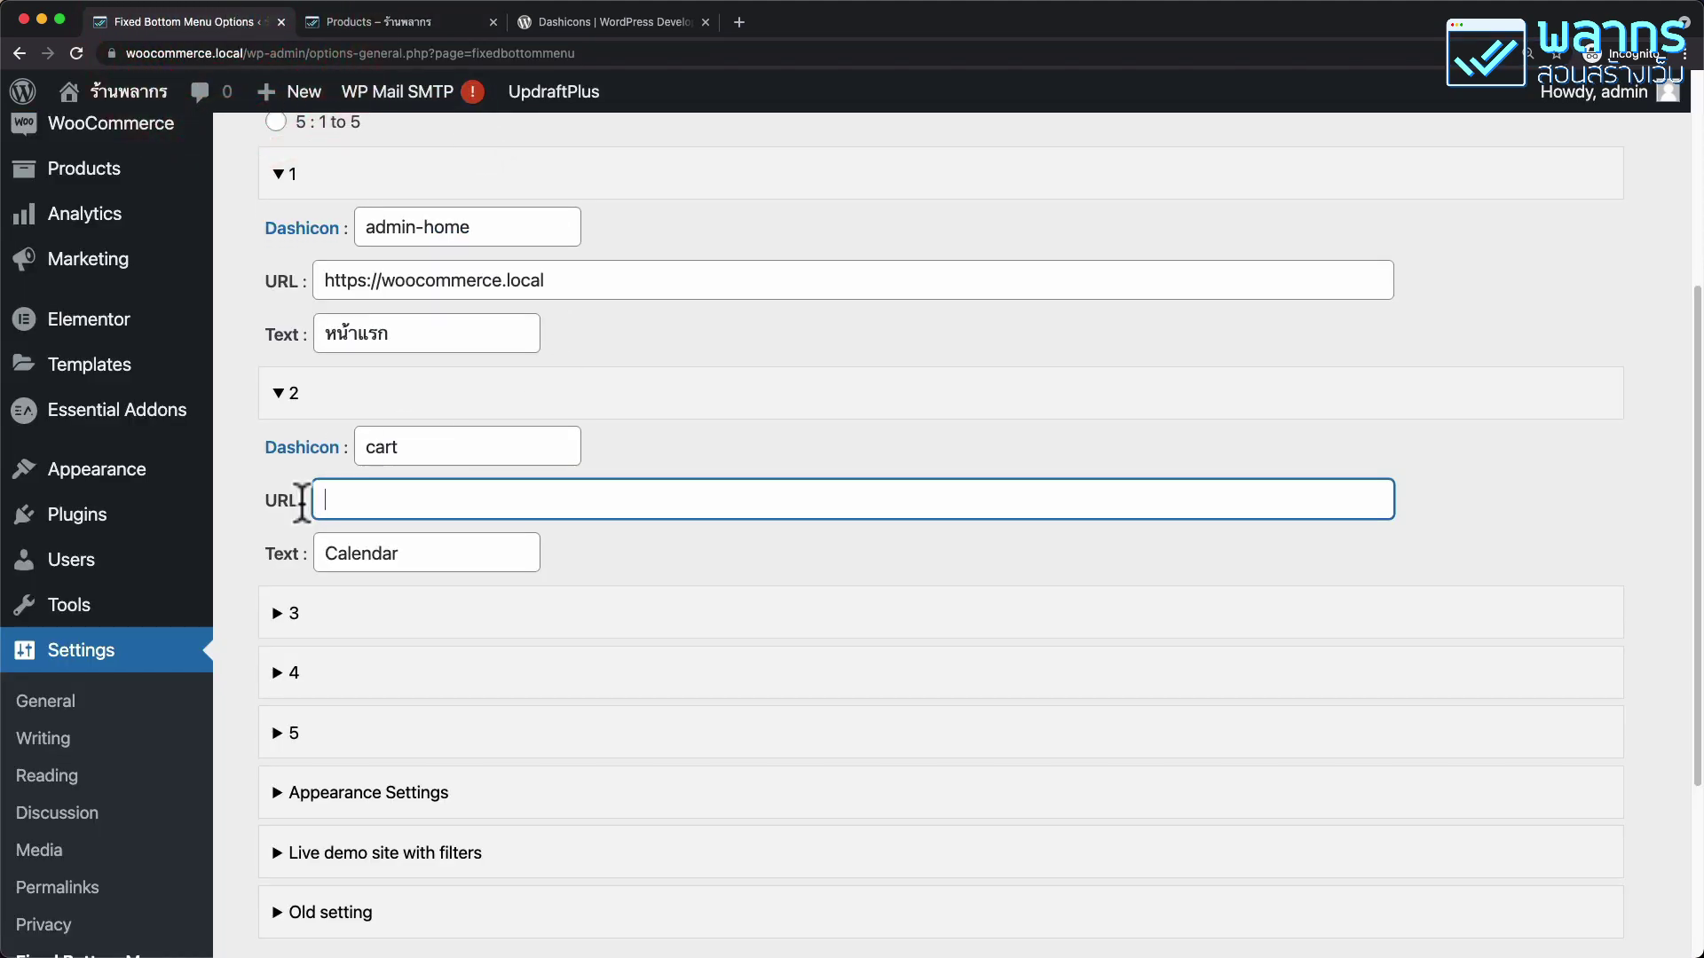
{"action": "right_click", "coordinate": [435, 497]}
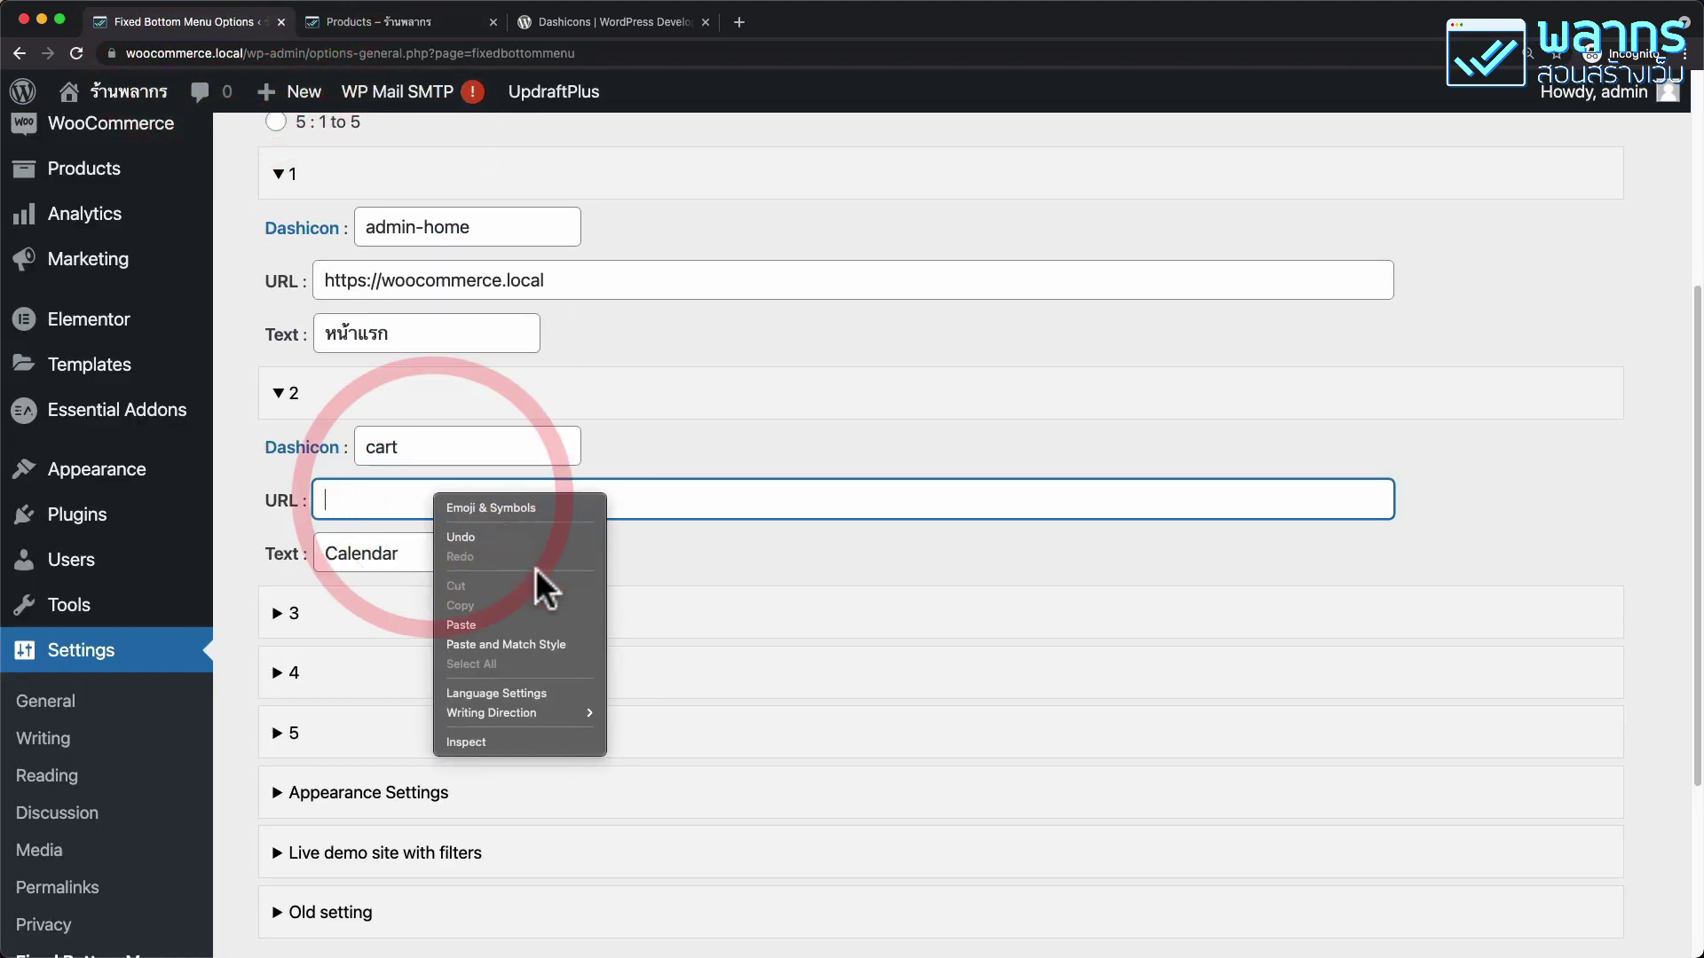
{"action": "left_click", "coordinate": [545, 626]}
{"action": "double_click", "coordinate": [431, 555]}
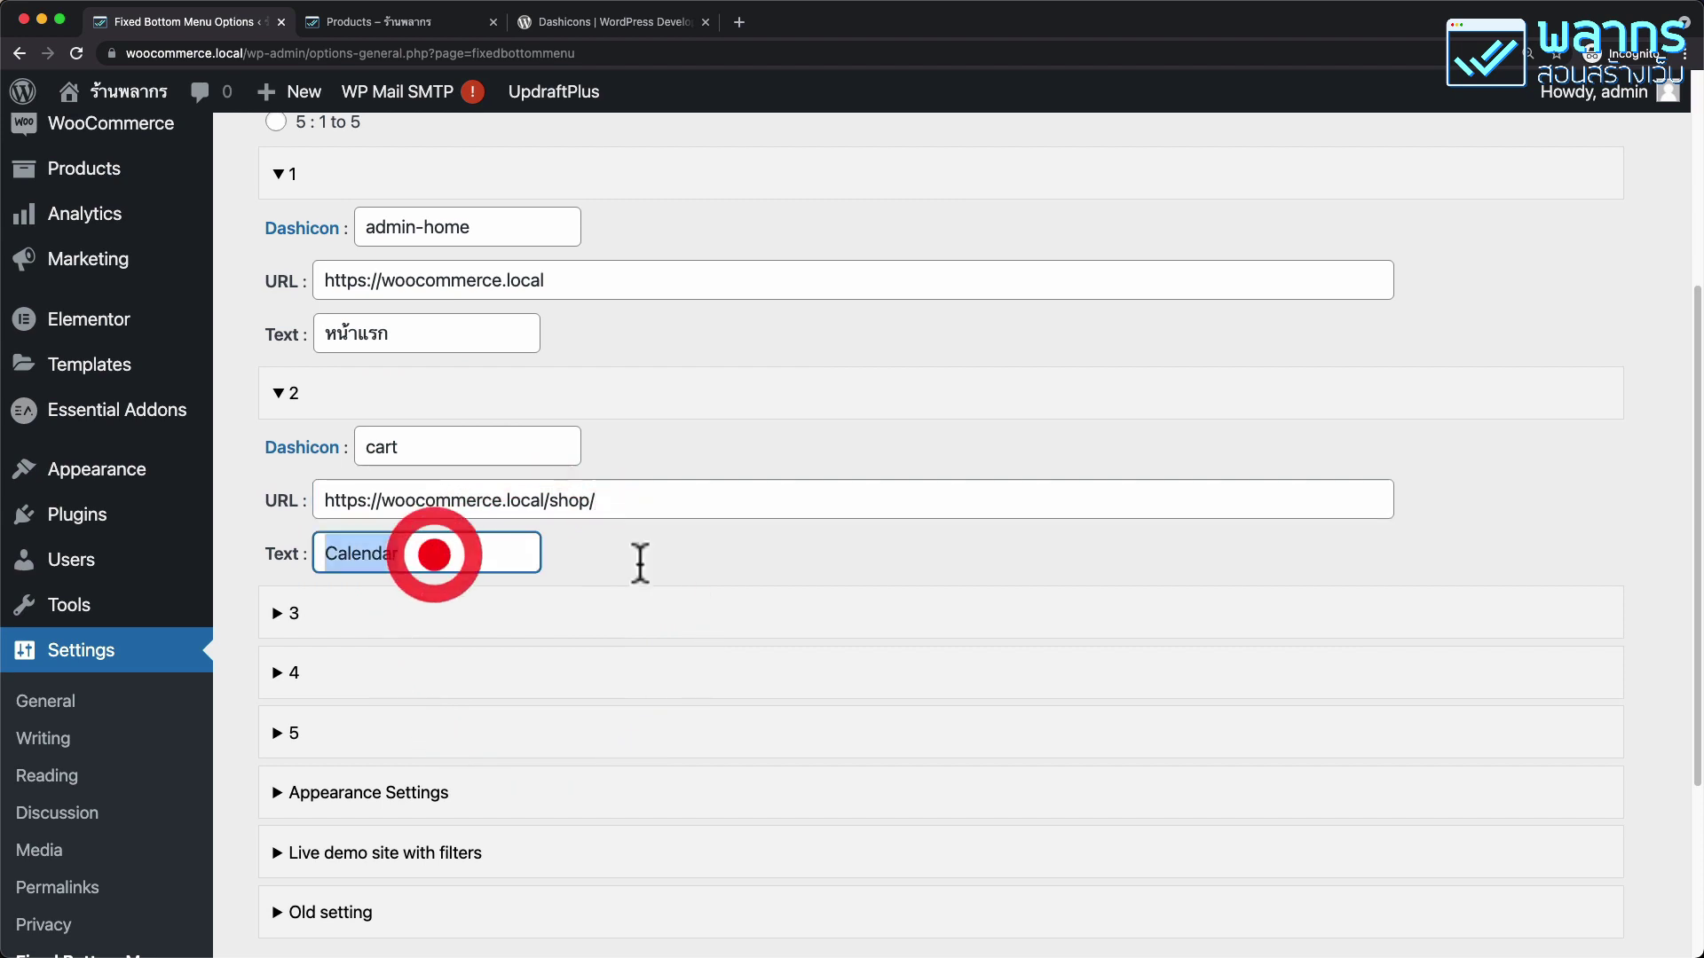
{"action": "type", "text": "ร้านค้า"}
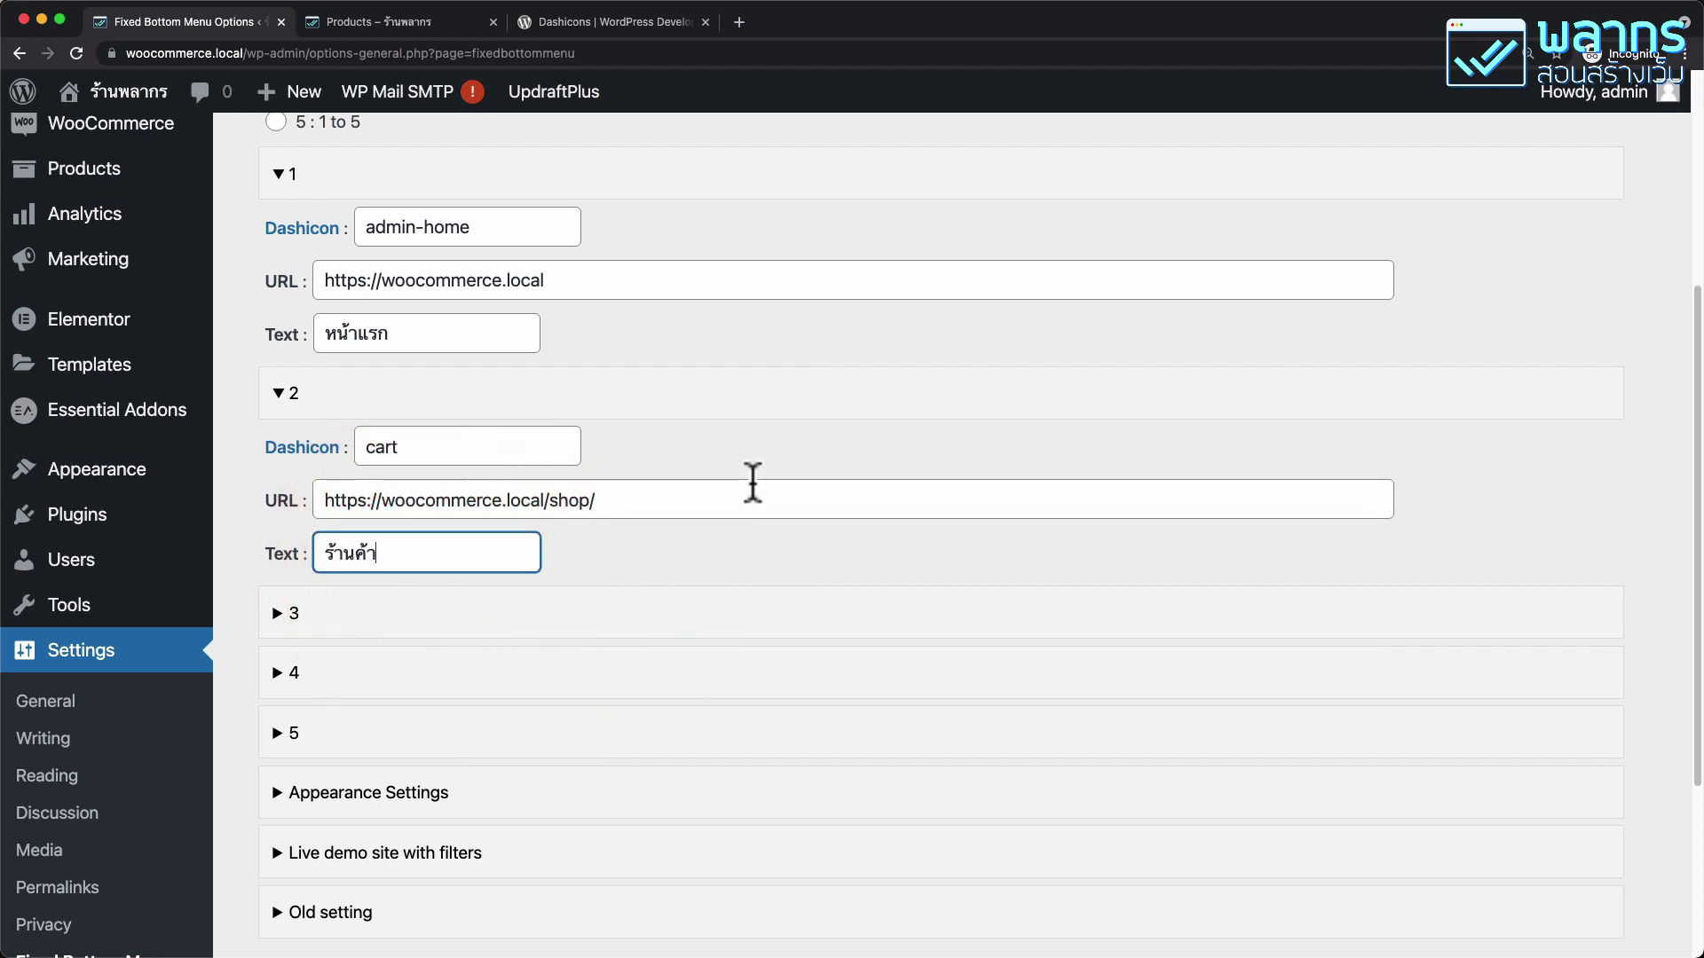
Expand the settings of menu item 3 and set its text to "บทความ"
{"action": "scroll", "coordinate": [753, 484], "scroll_direction": "down", "scroll_amount": 2}
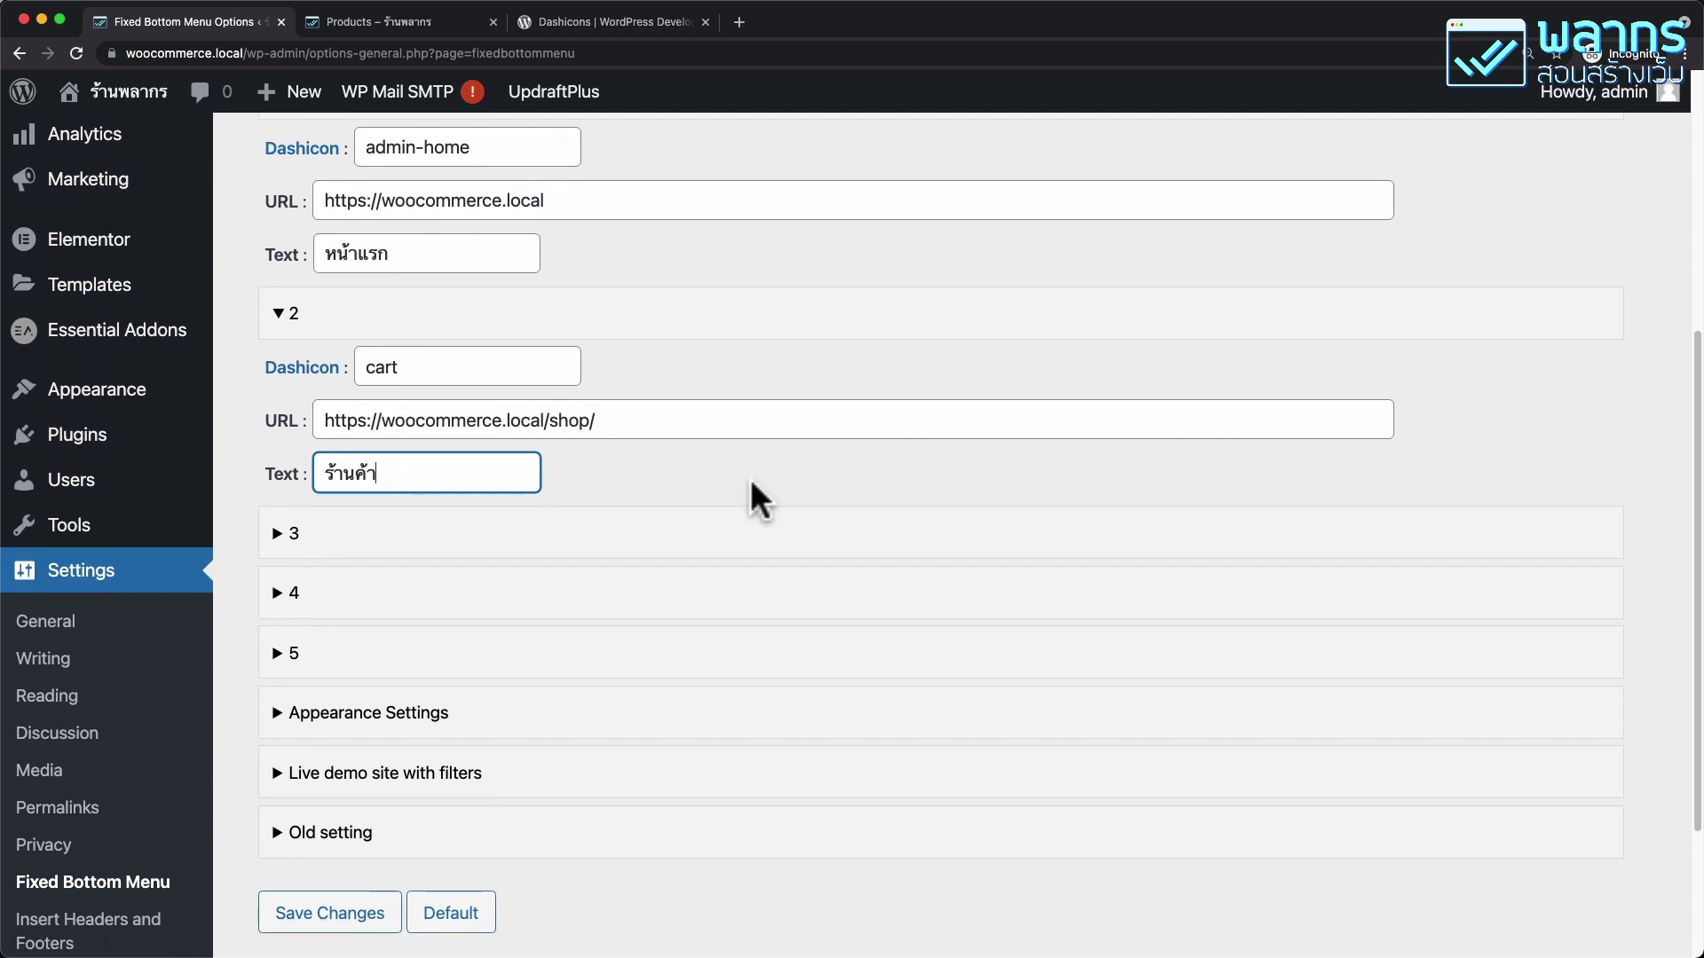
{"action": "scroll", "coordinate": [722, 482], "scroll_direction": "down", "scroll_amount": 1}
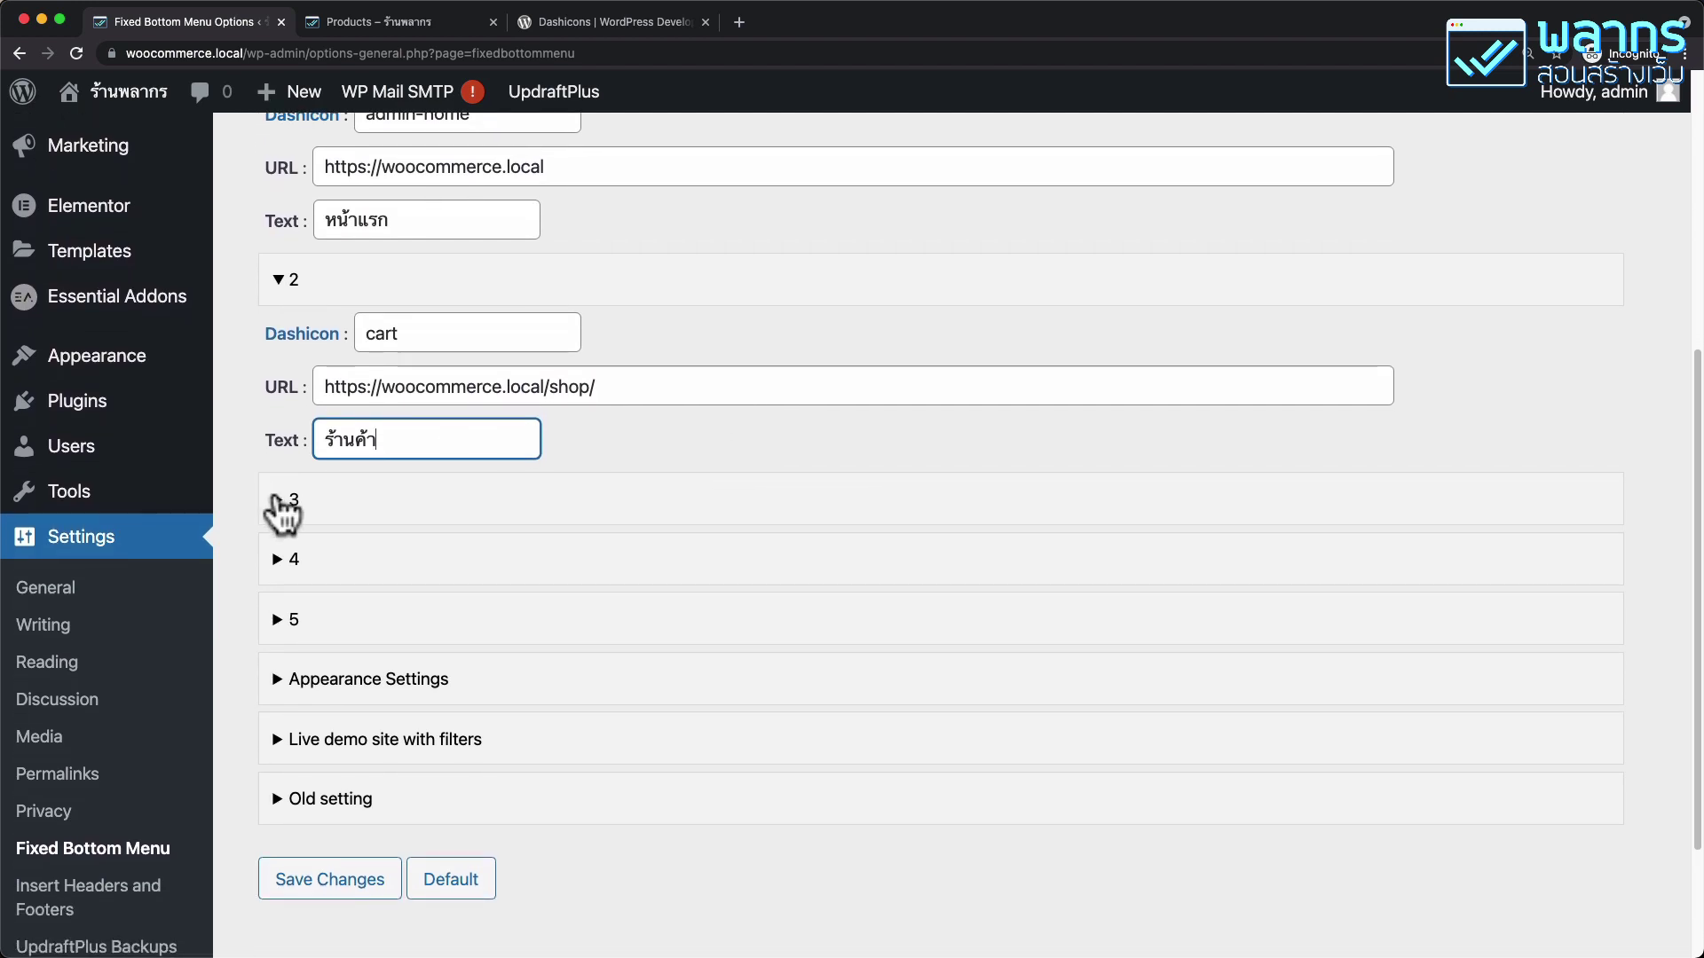
{"action": "left_click", "coordinate": [278, 499]}
{"action": "scroll", "coordinate": [448, 519], "scroll_direction": "down", "scroll_amount": 1}
{"action": "left_click", "coordinate": [428, 584]}
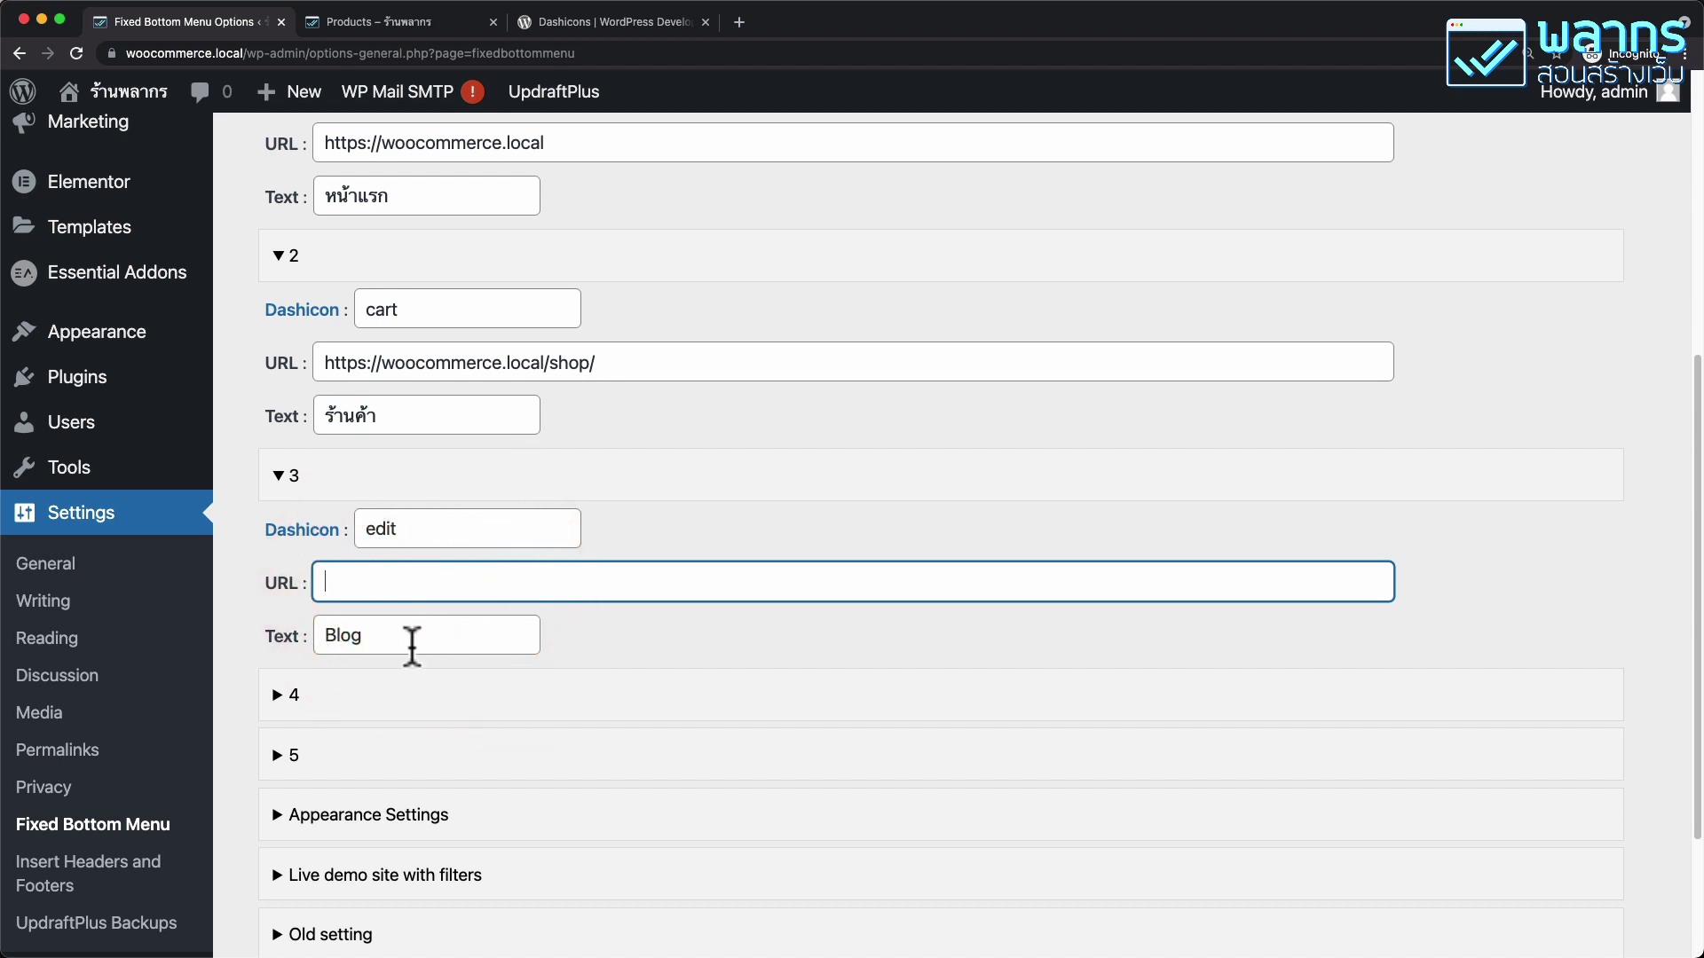
{"action": "double_click", "coordinate": [413, 641]}
{"action": "type", "text": "บทความ"}
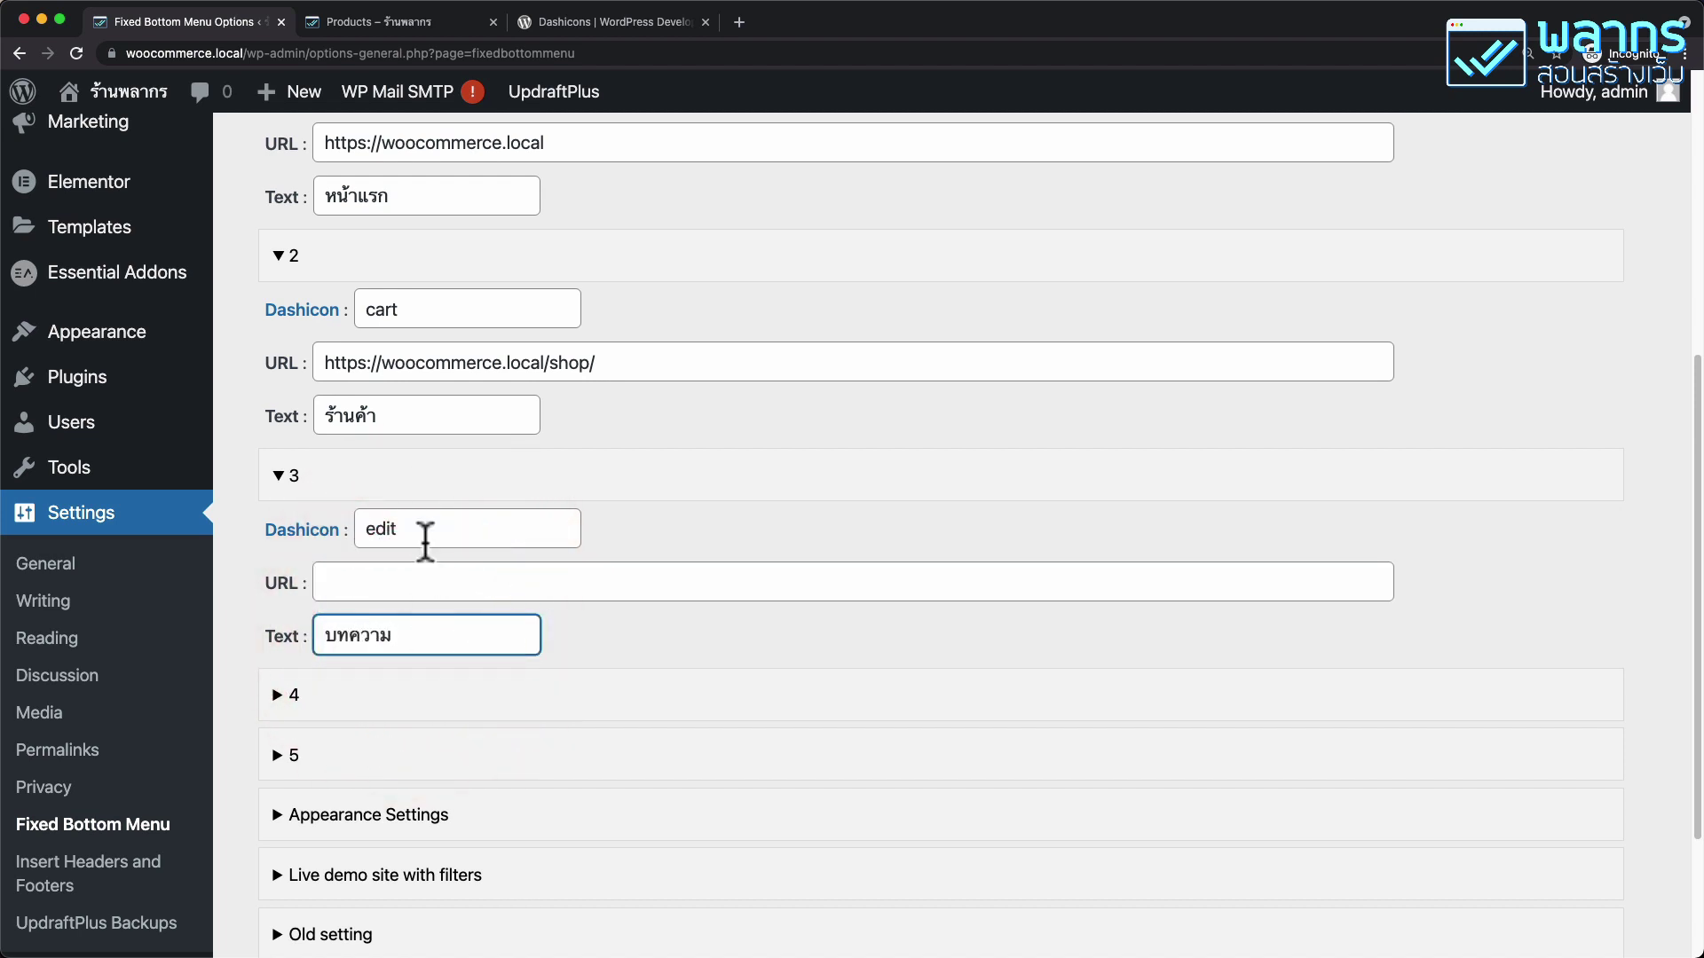
Look through the Dashicons reference for an article icon, choose the feedback icon in the Products group and select its name
{"action": "double_click", "coordinate": [427, 527]}
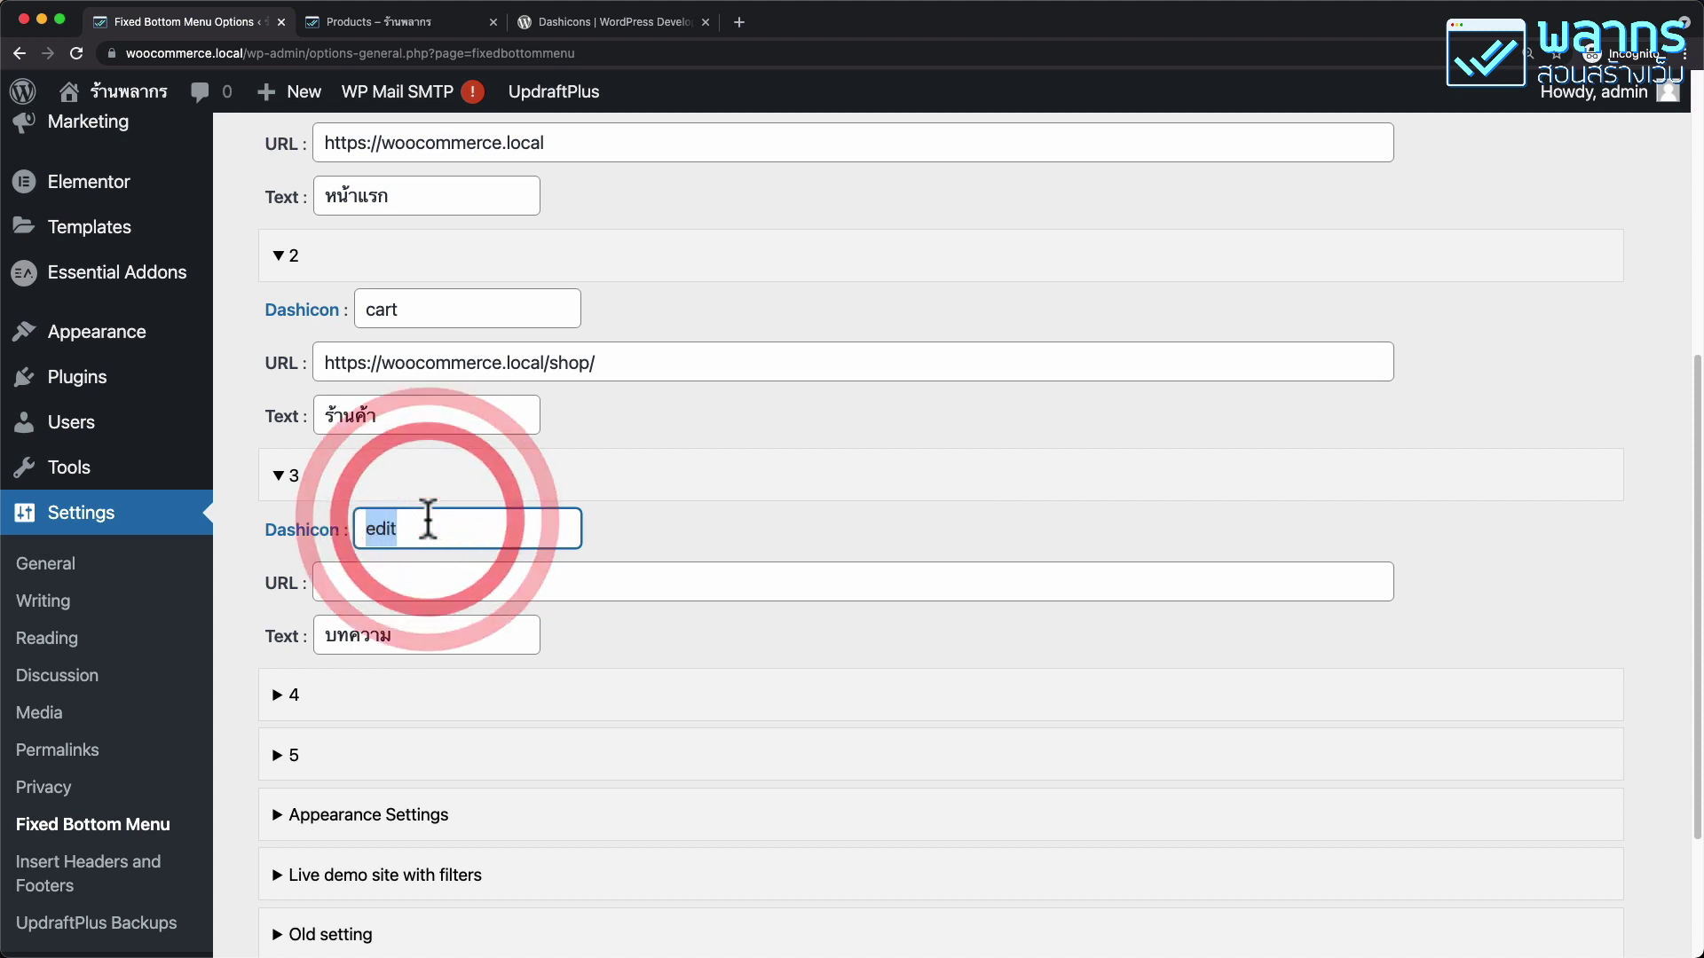
{"action": "left_click", "coordinate": [654, 24]}
{"action": "scroll", "coordinate": [935, 422], "scroll_direction": "down", "scroll_amount": 10}
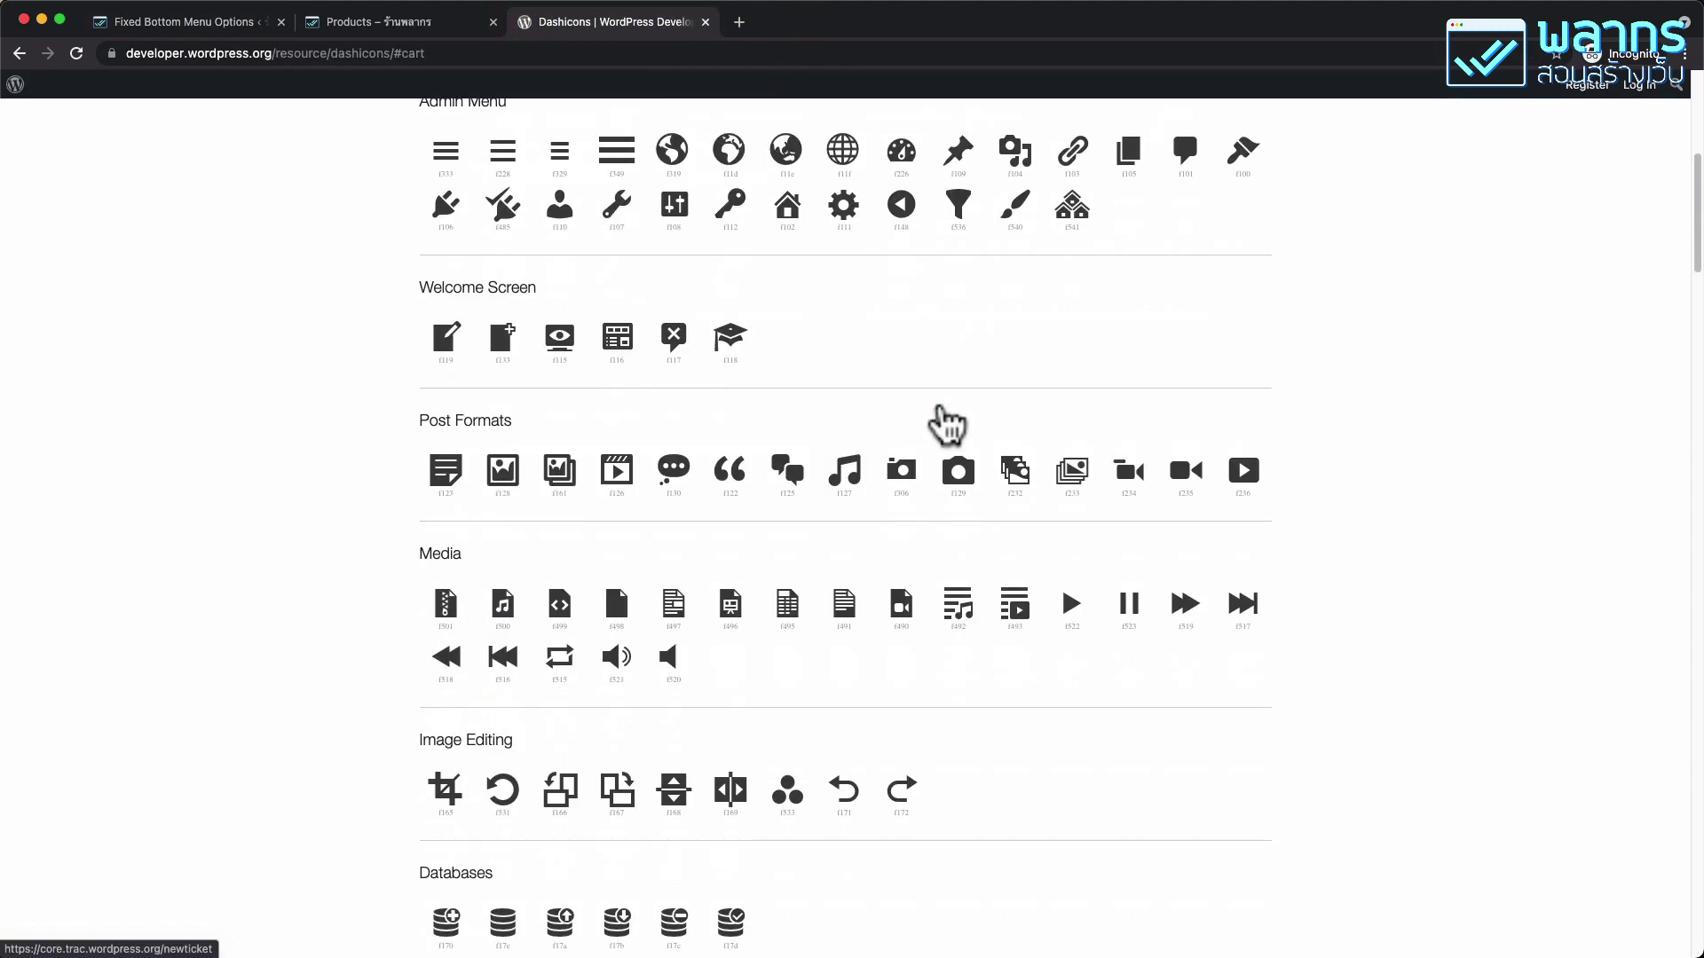
{"action": "scroll", "coordinate": [940, 406], "scroll_direction": "down", "scroll_amount": 5}
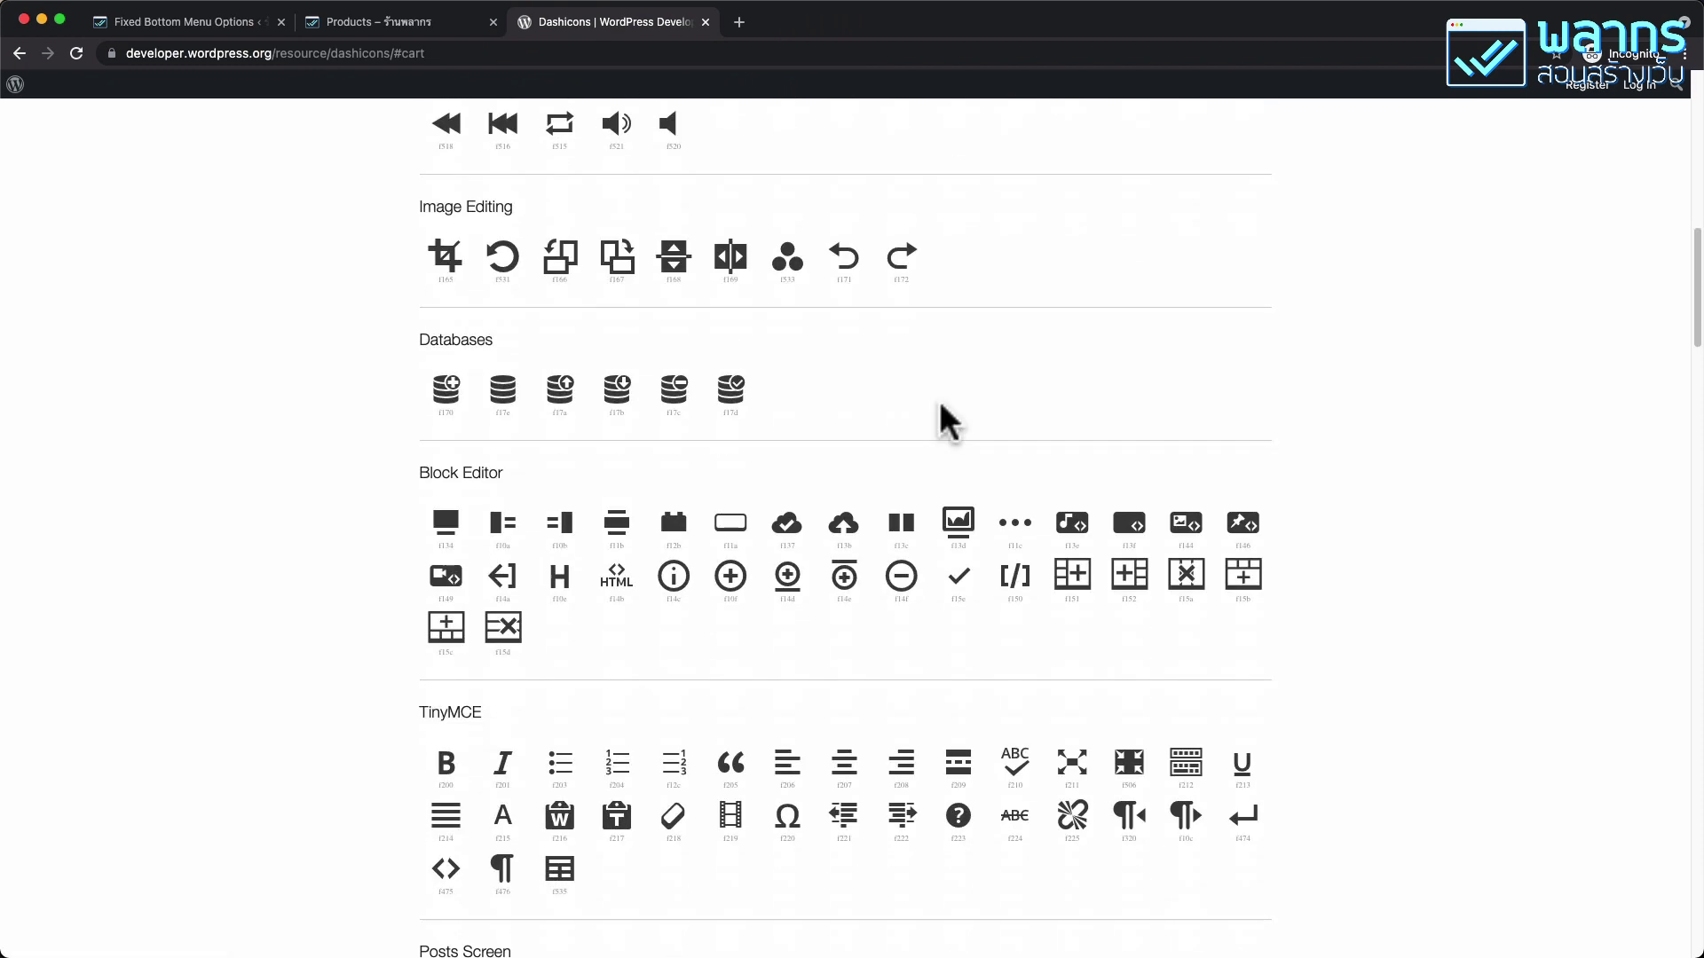
{"action": "scroll", "coordinate": [939, 401], "scroll_direction": "down", "scroll_amount": 11}
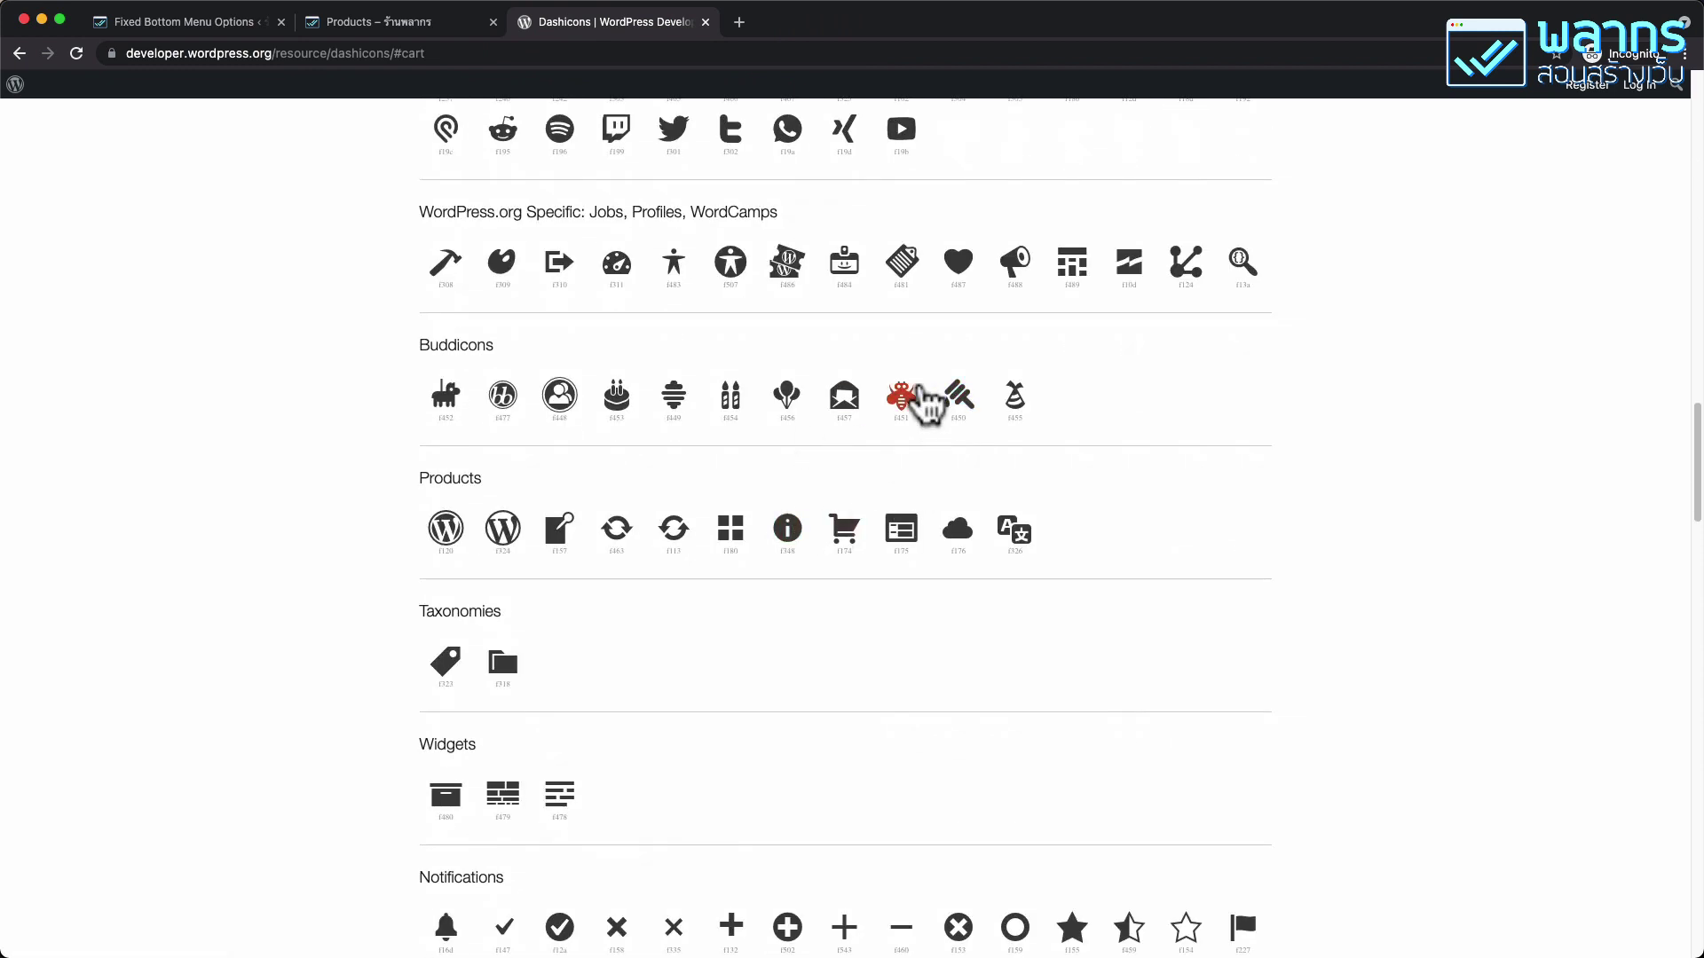
{"action": "scroll", "coordinate": [937, 426], "scroll_direction": "down", "scroll_amount": 3}
{"action": "scroll", "coordinate": [936, 411], "scroll_direction": "down", "scroll_amount": 6}
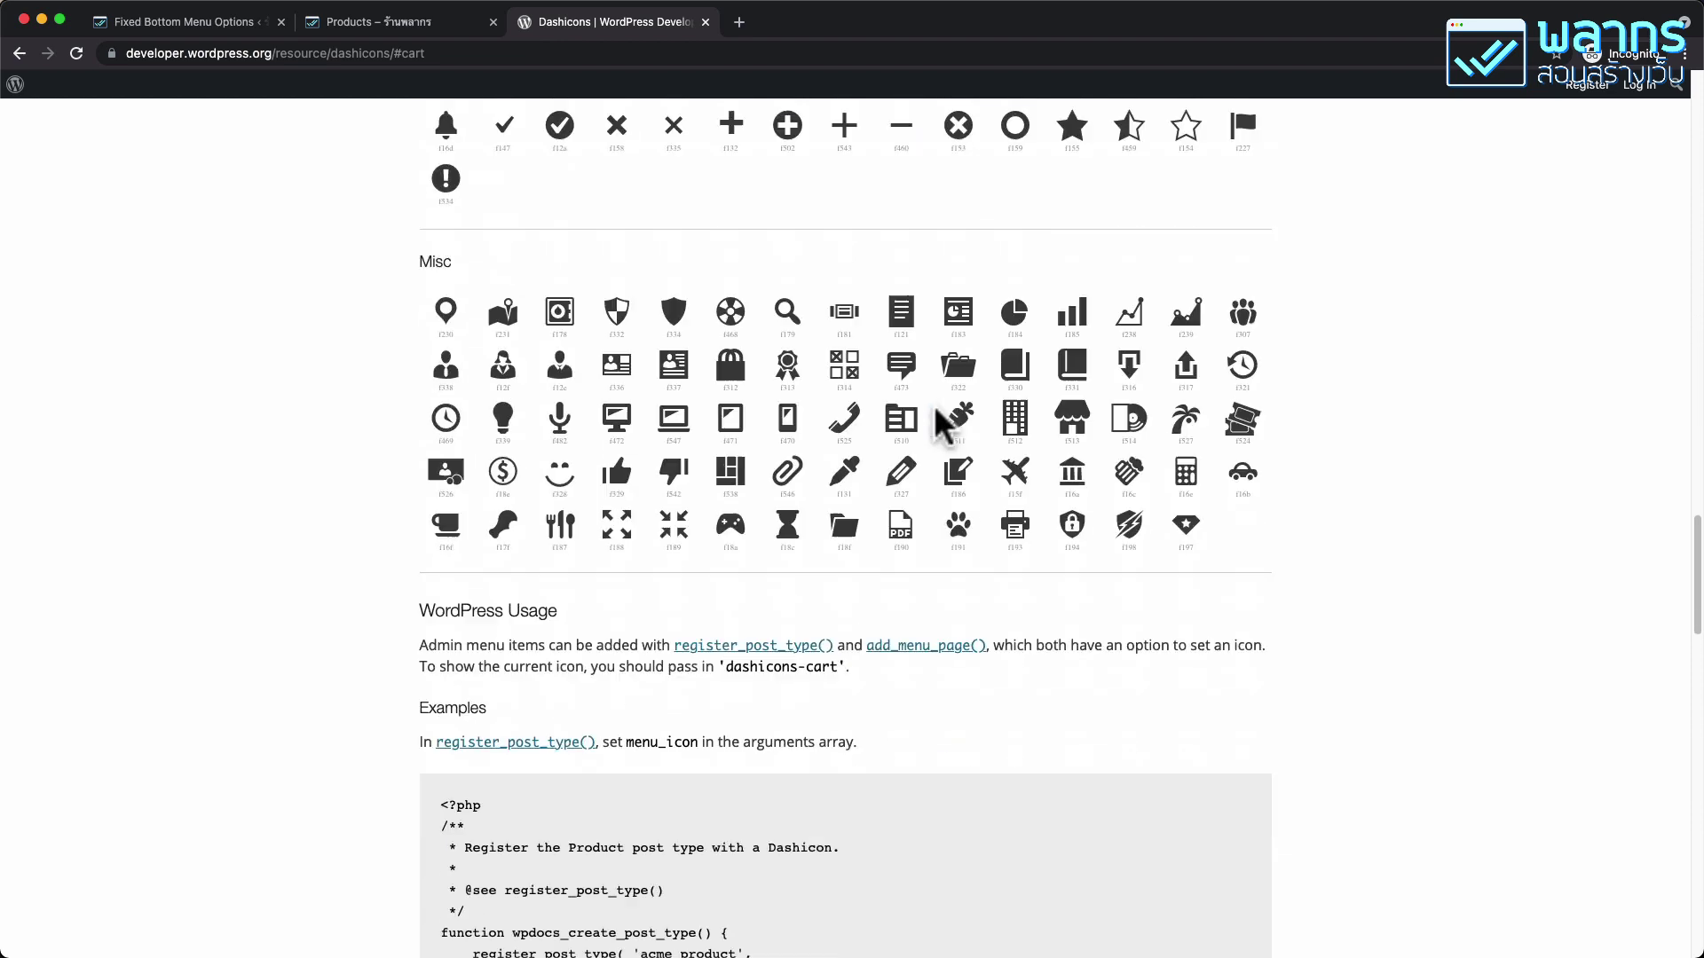
{"action": "scroll", "coordinate": [935, 411], "scroll_direction": "up", "scroll_amount": 6}
{"action": "scroll", "coordinate": [943, 426], "scroll_direction": "up", "scroll_amount": 3}
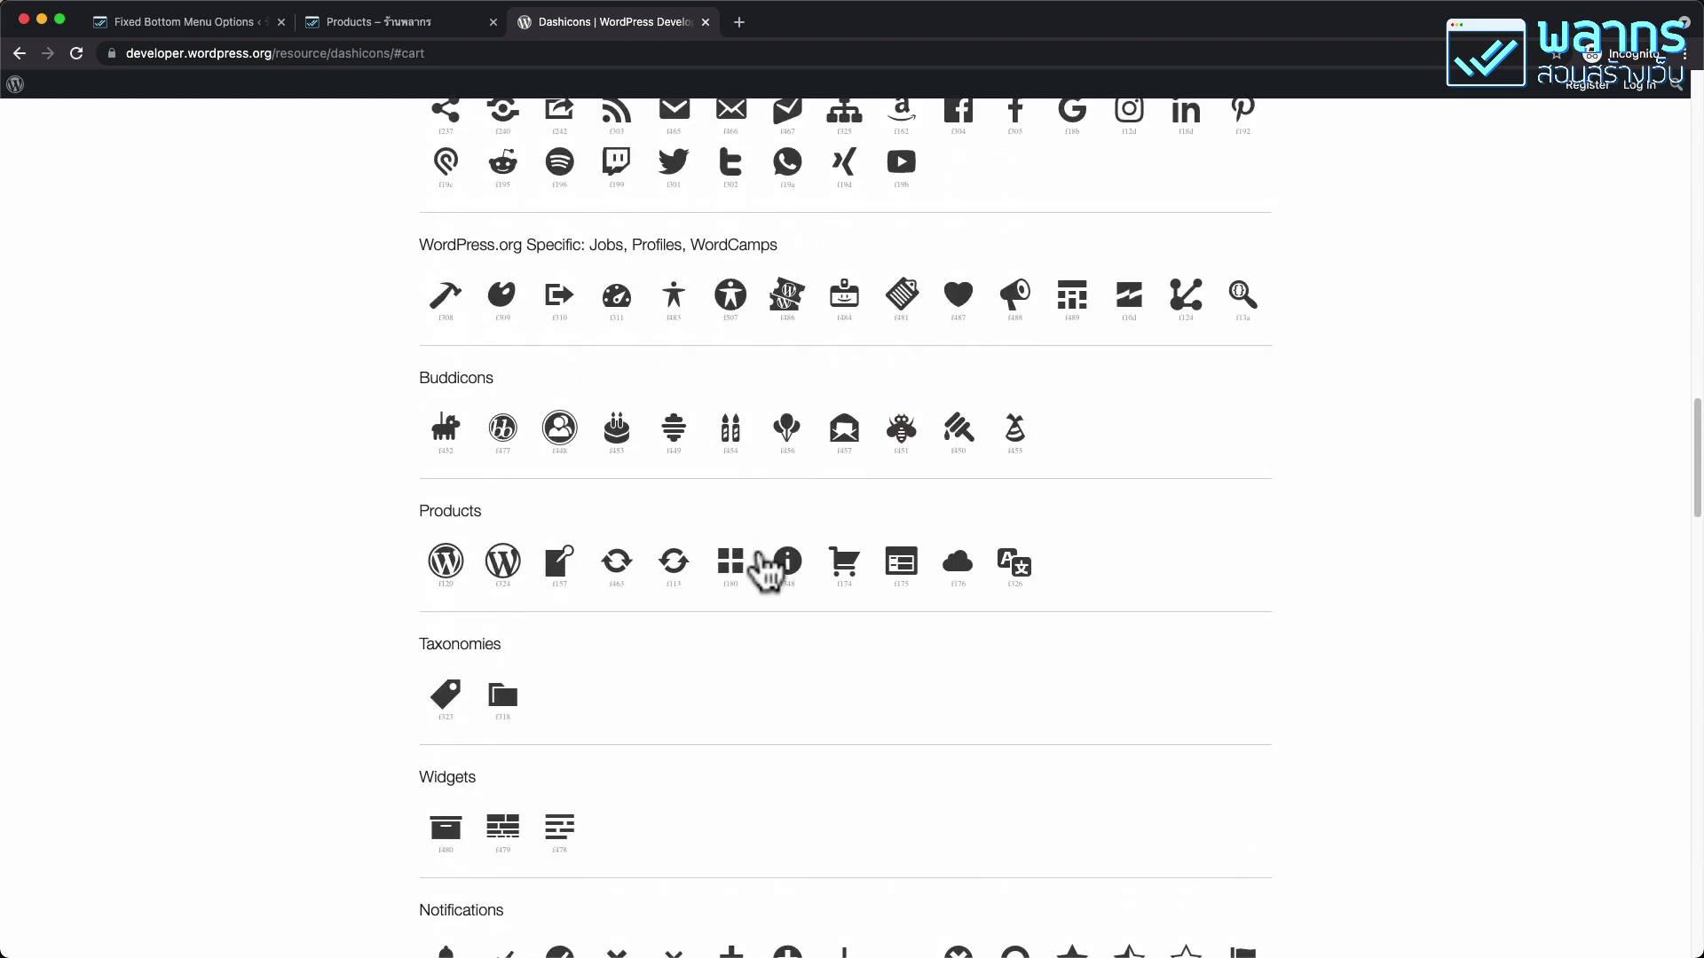
{"action": "left_click", "coordinate": [903, 558]}
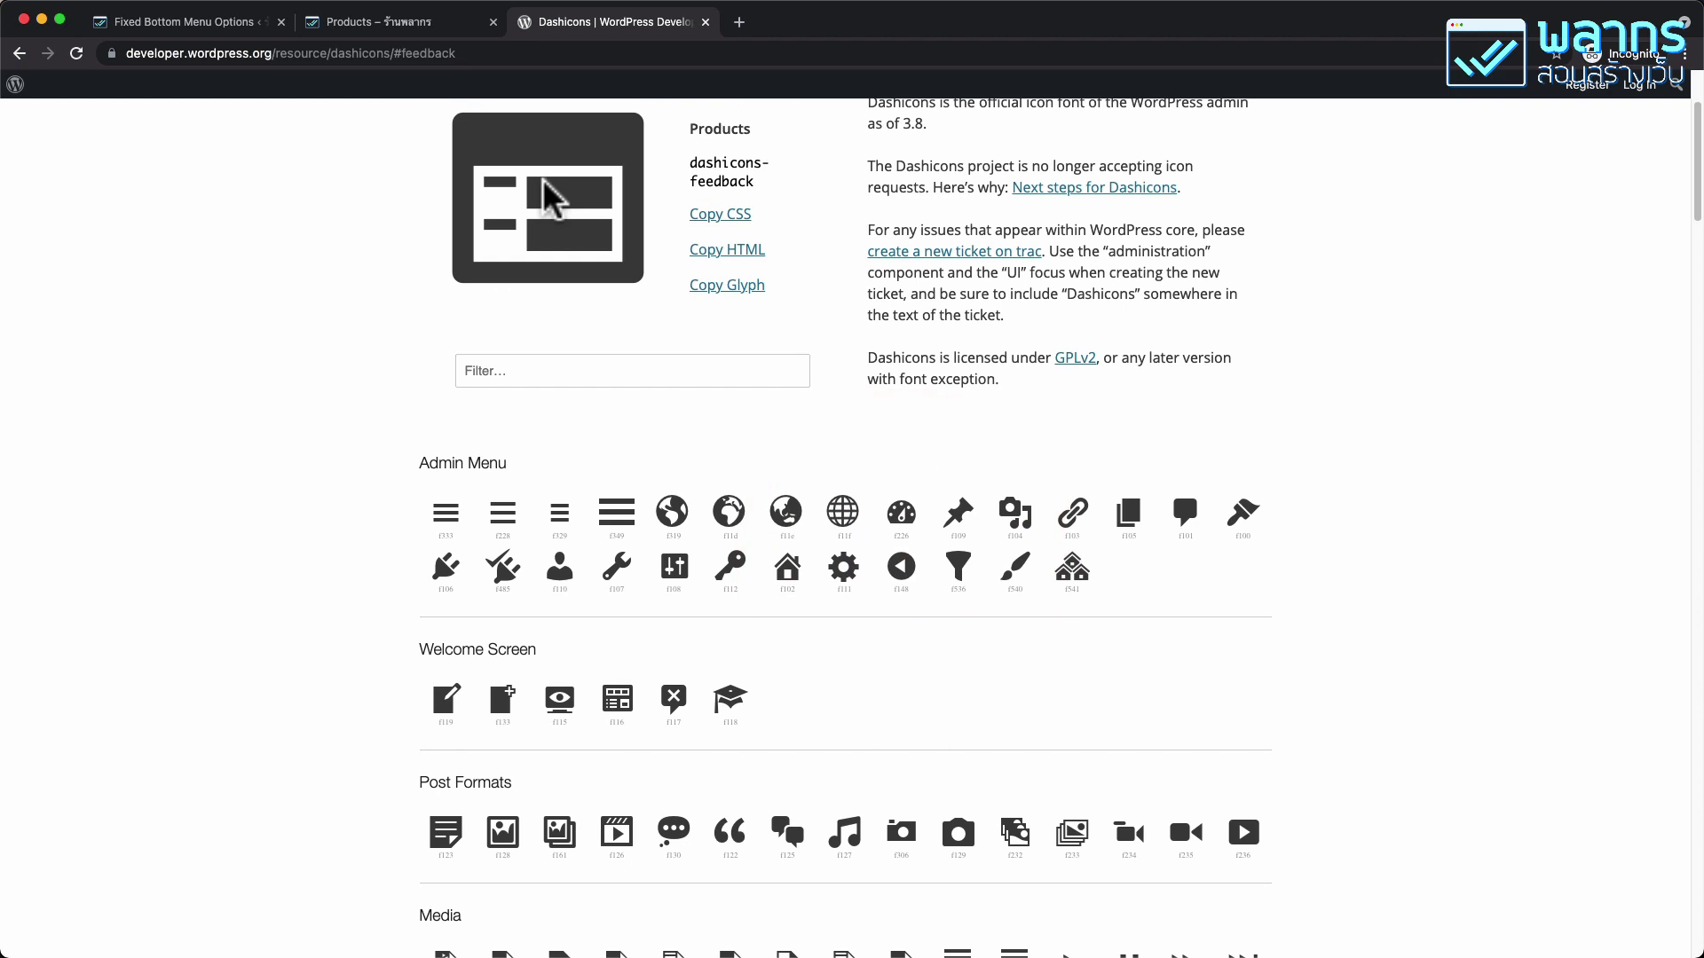
{"action": "scroll", "coordinate": [570, 209], "scroll_direction": "up", "scroll_amount": 1}
{"action": "double_click", "coordinate": [730, 228]}
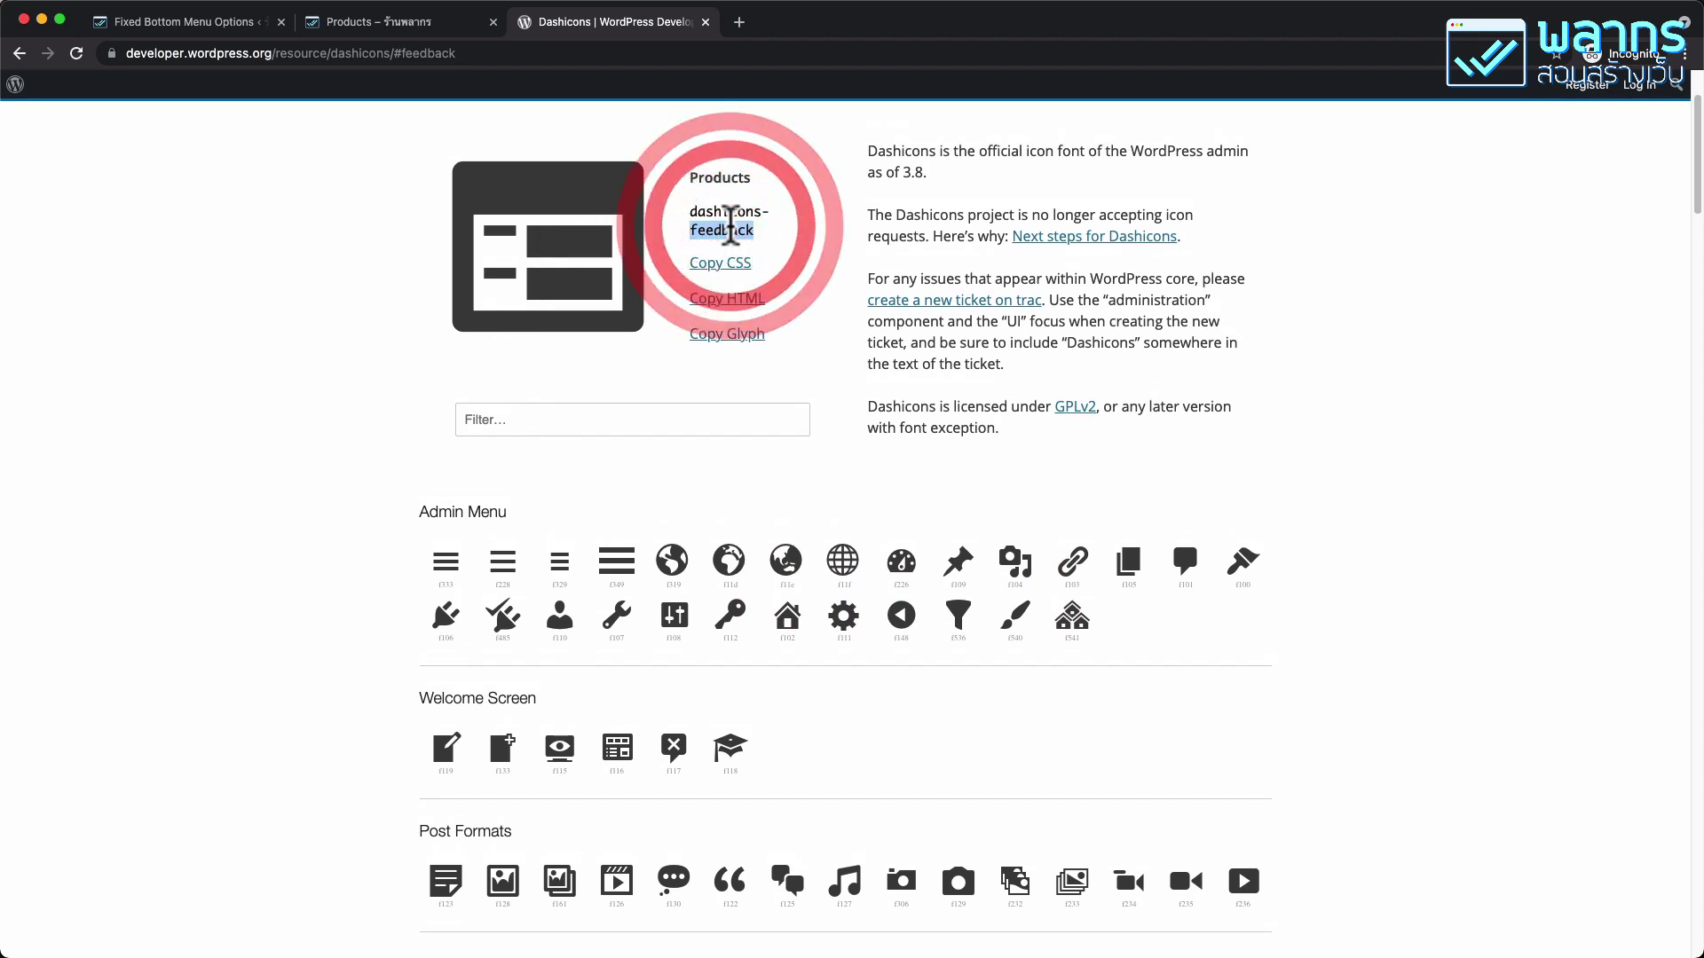
{"action": "left_click", "coordinate": [178, 22]}
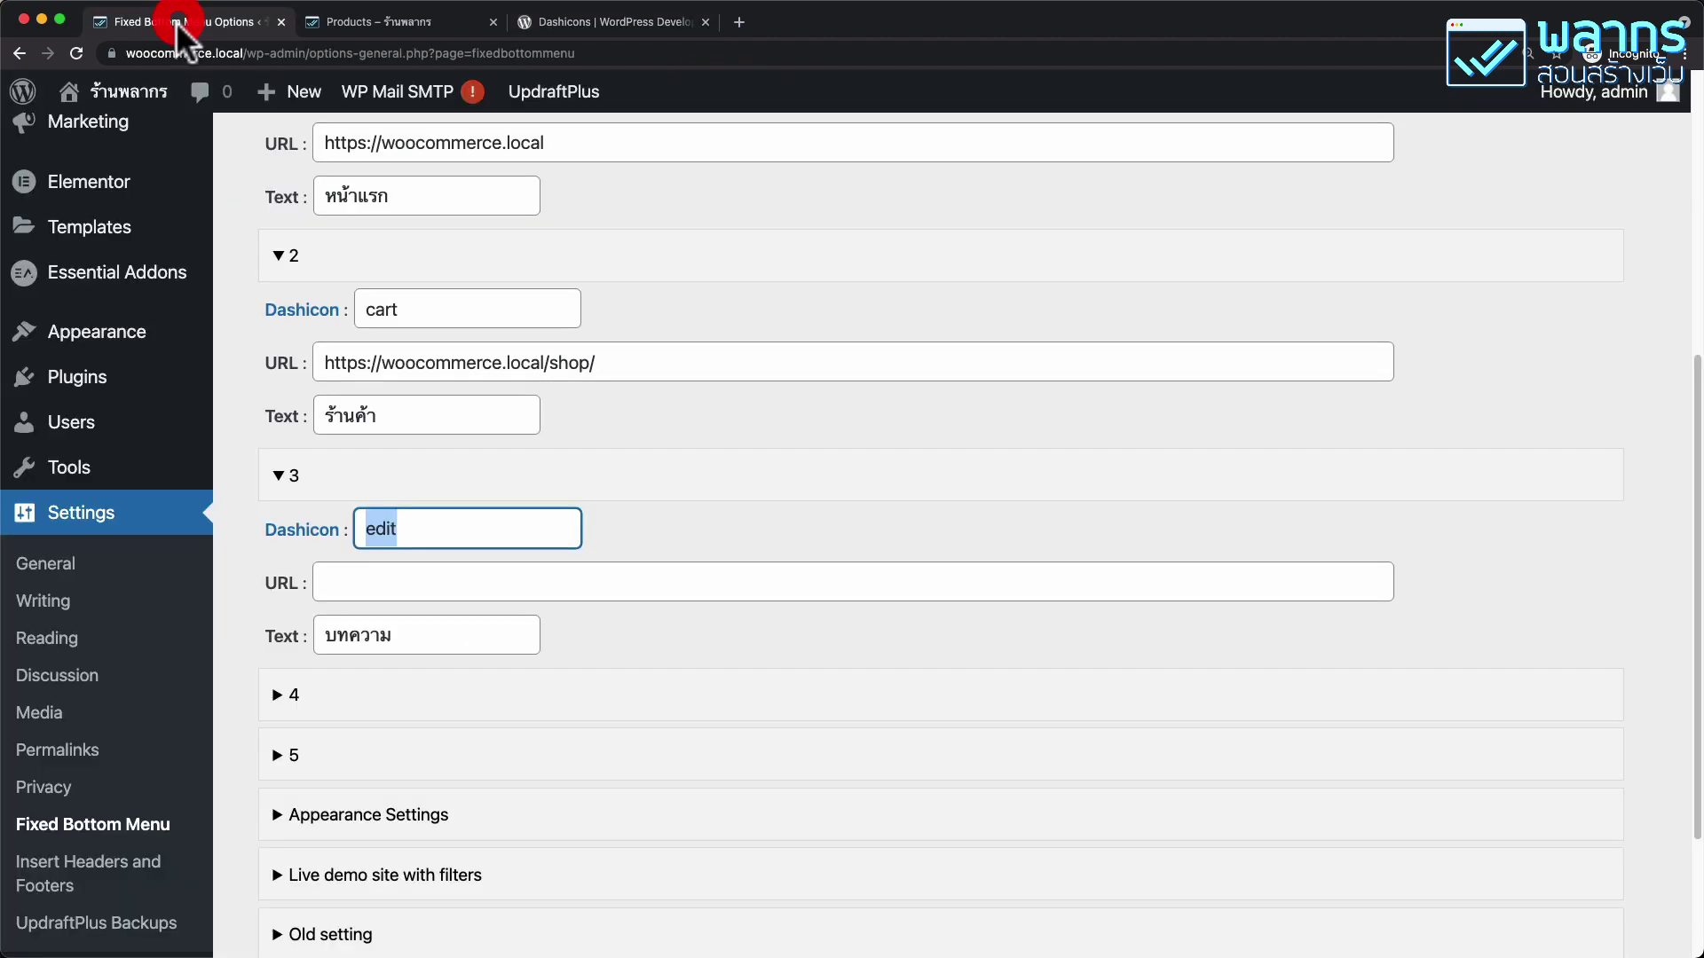
{"action": "type", "text": "ดำำ"}
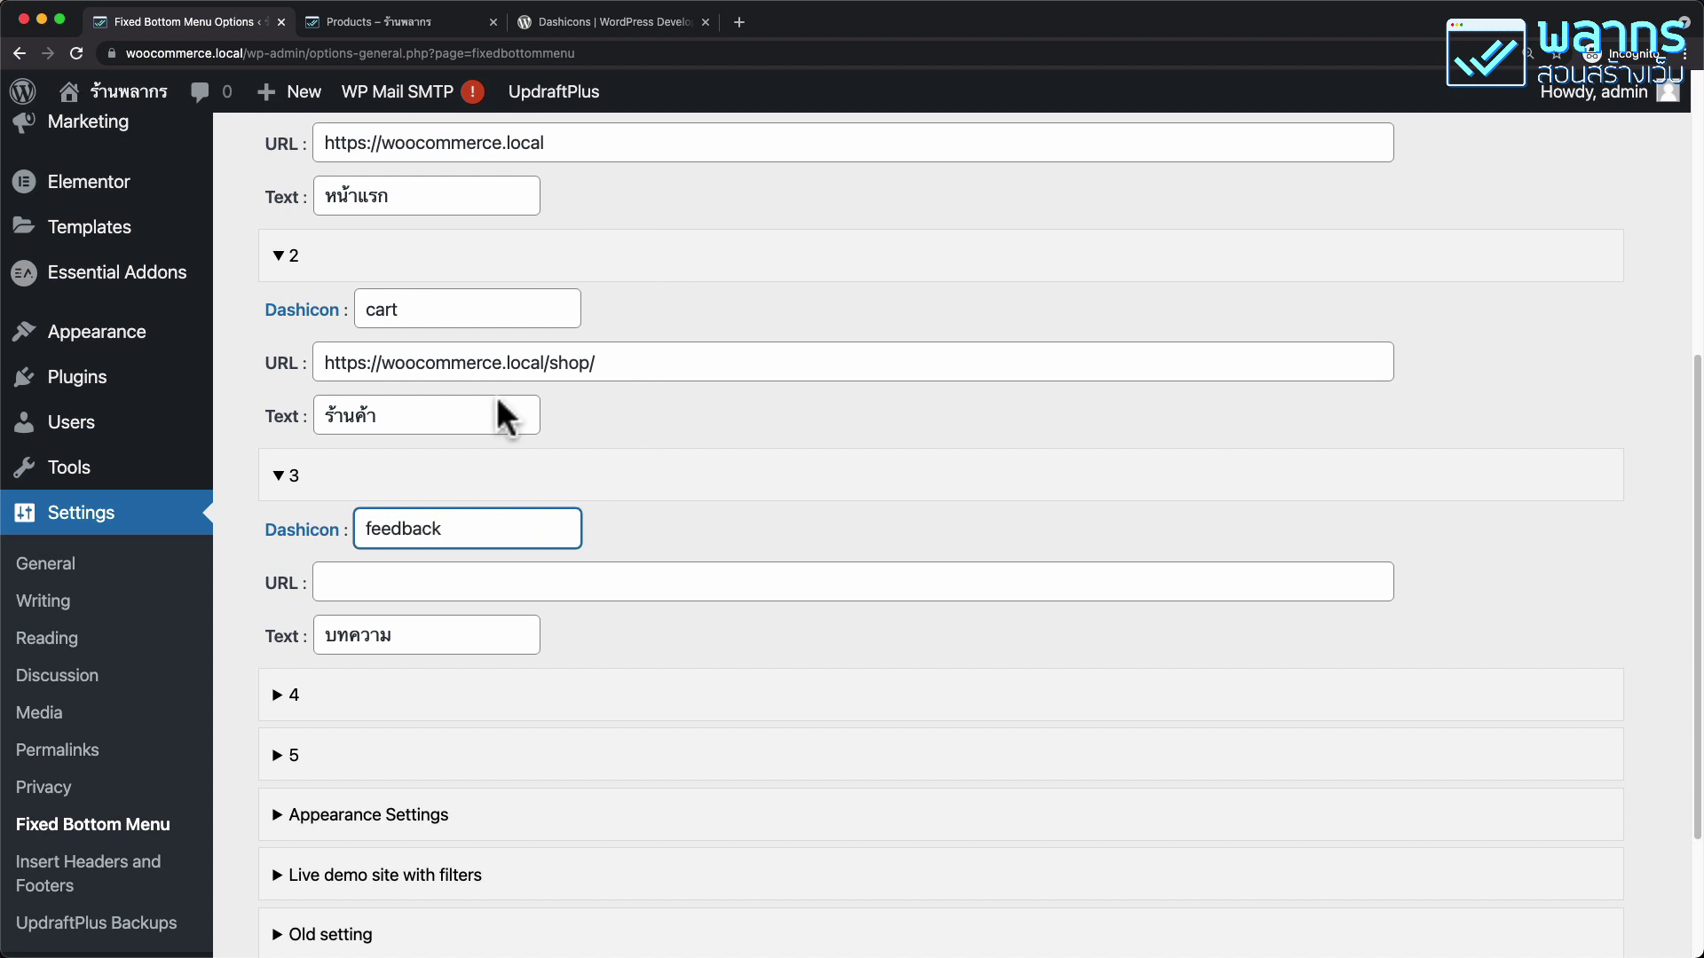
{"action": "left_click_drag", "start_coordinate": [551, 359], "coordinate": [297, 361]}
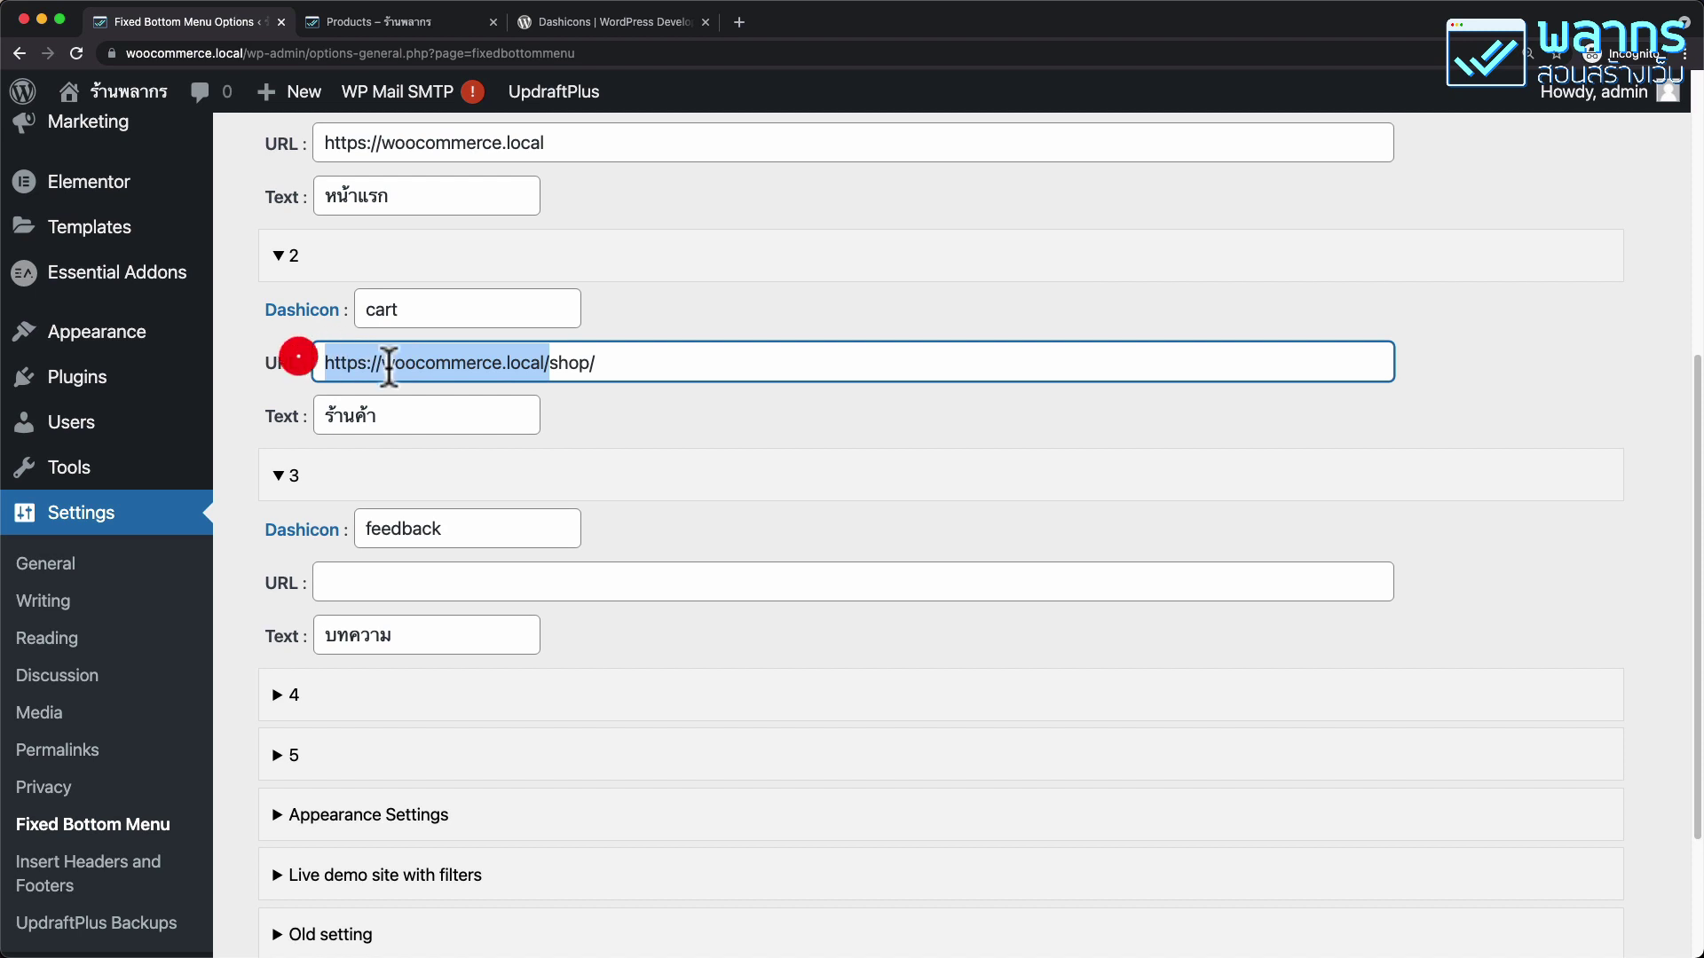
{"action": "right_click", "coordinate": [400, 364]}
{"action": "left_click", "coordinate": [462, 505]}
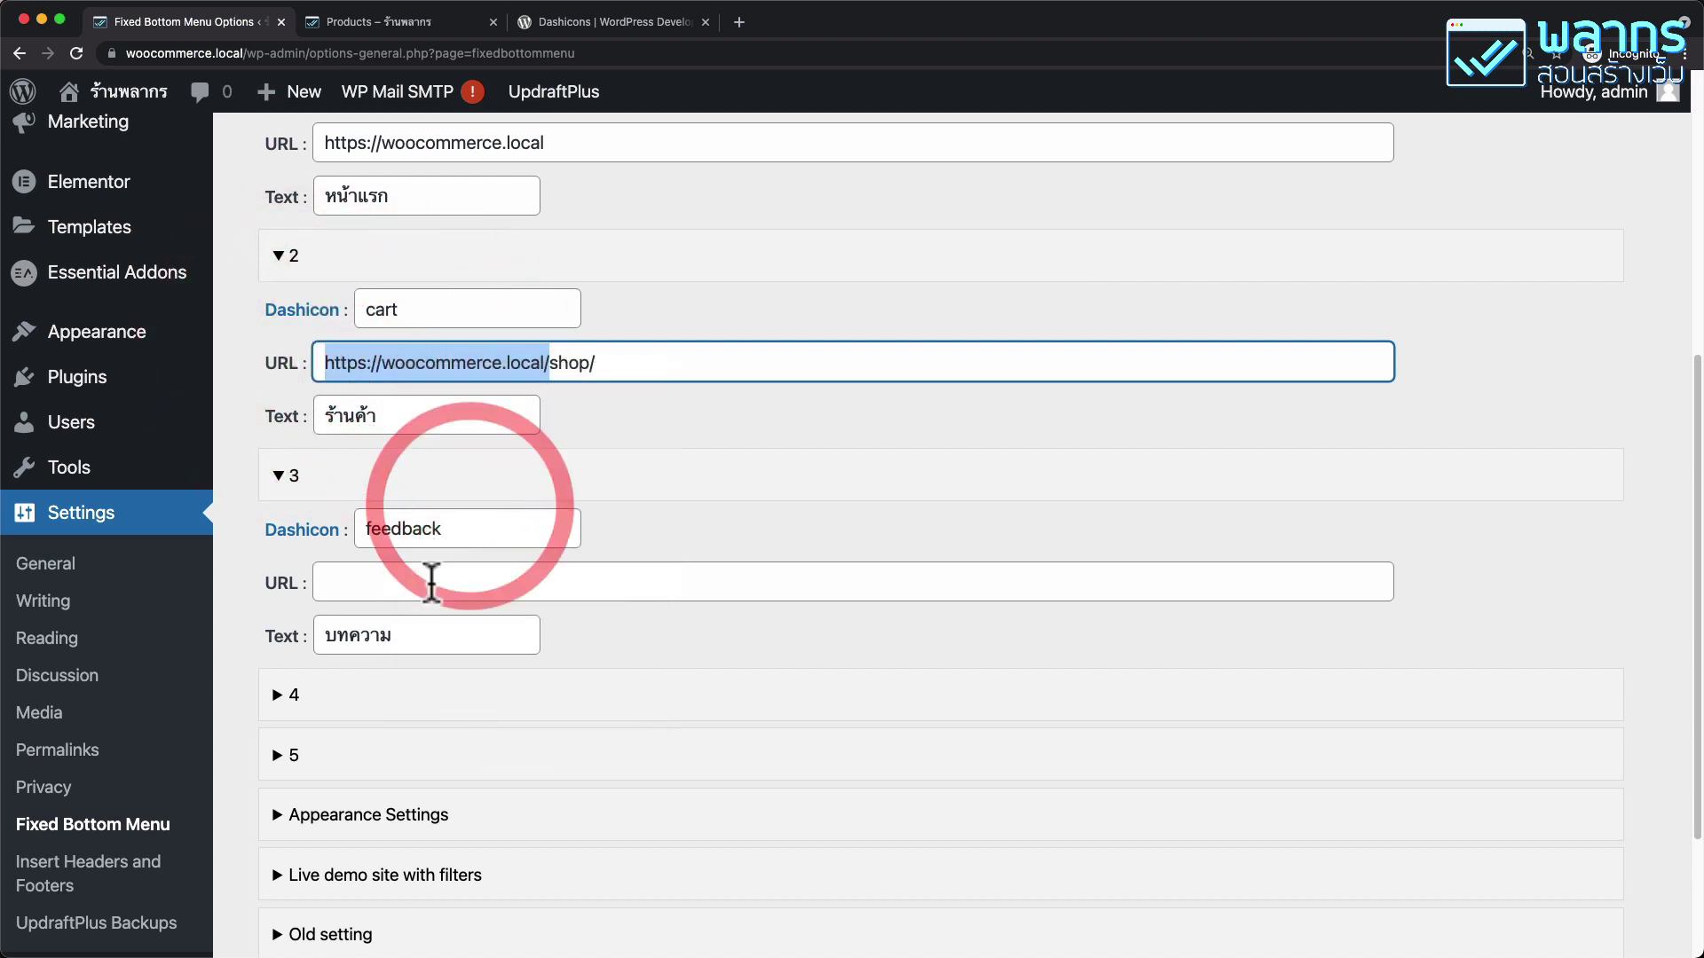
{"action": "right_click", "coordinate": [431, 582]}
{"action": "left_click", "coordinate": [461, 710]}
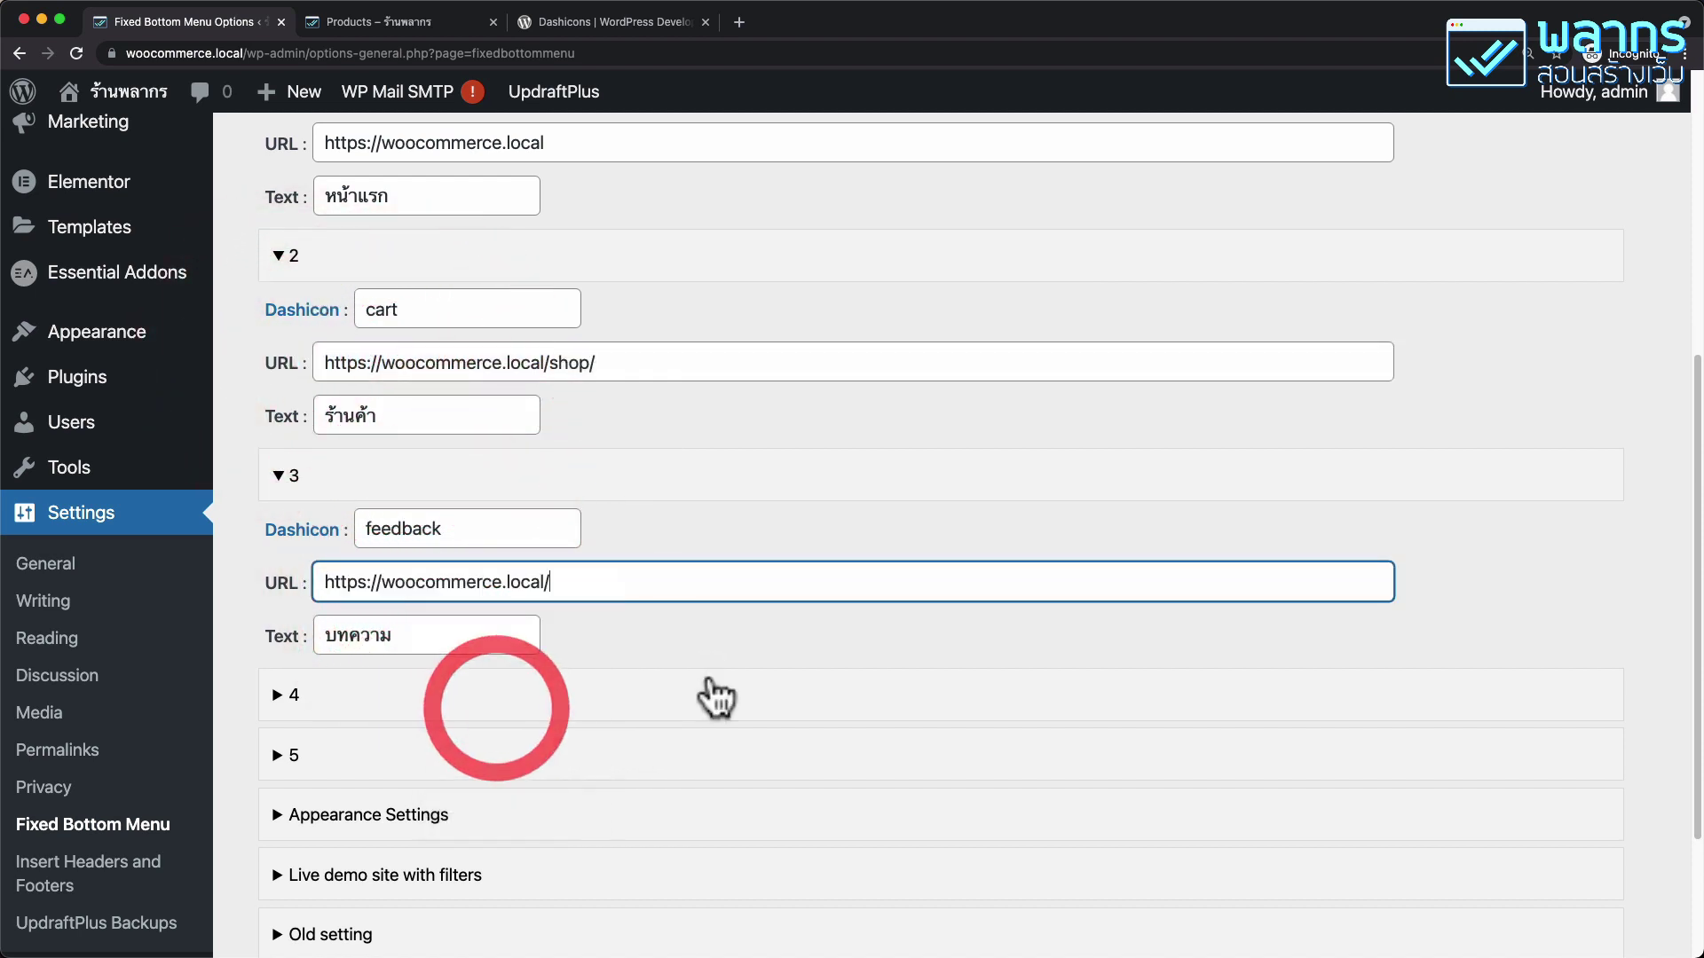
{"action": "type", "text": "blog/"}
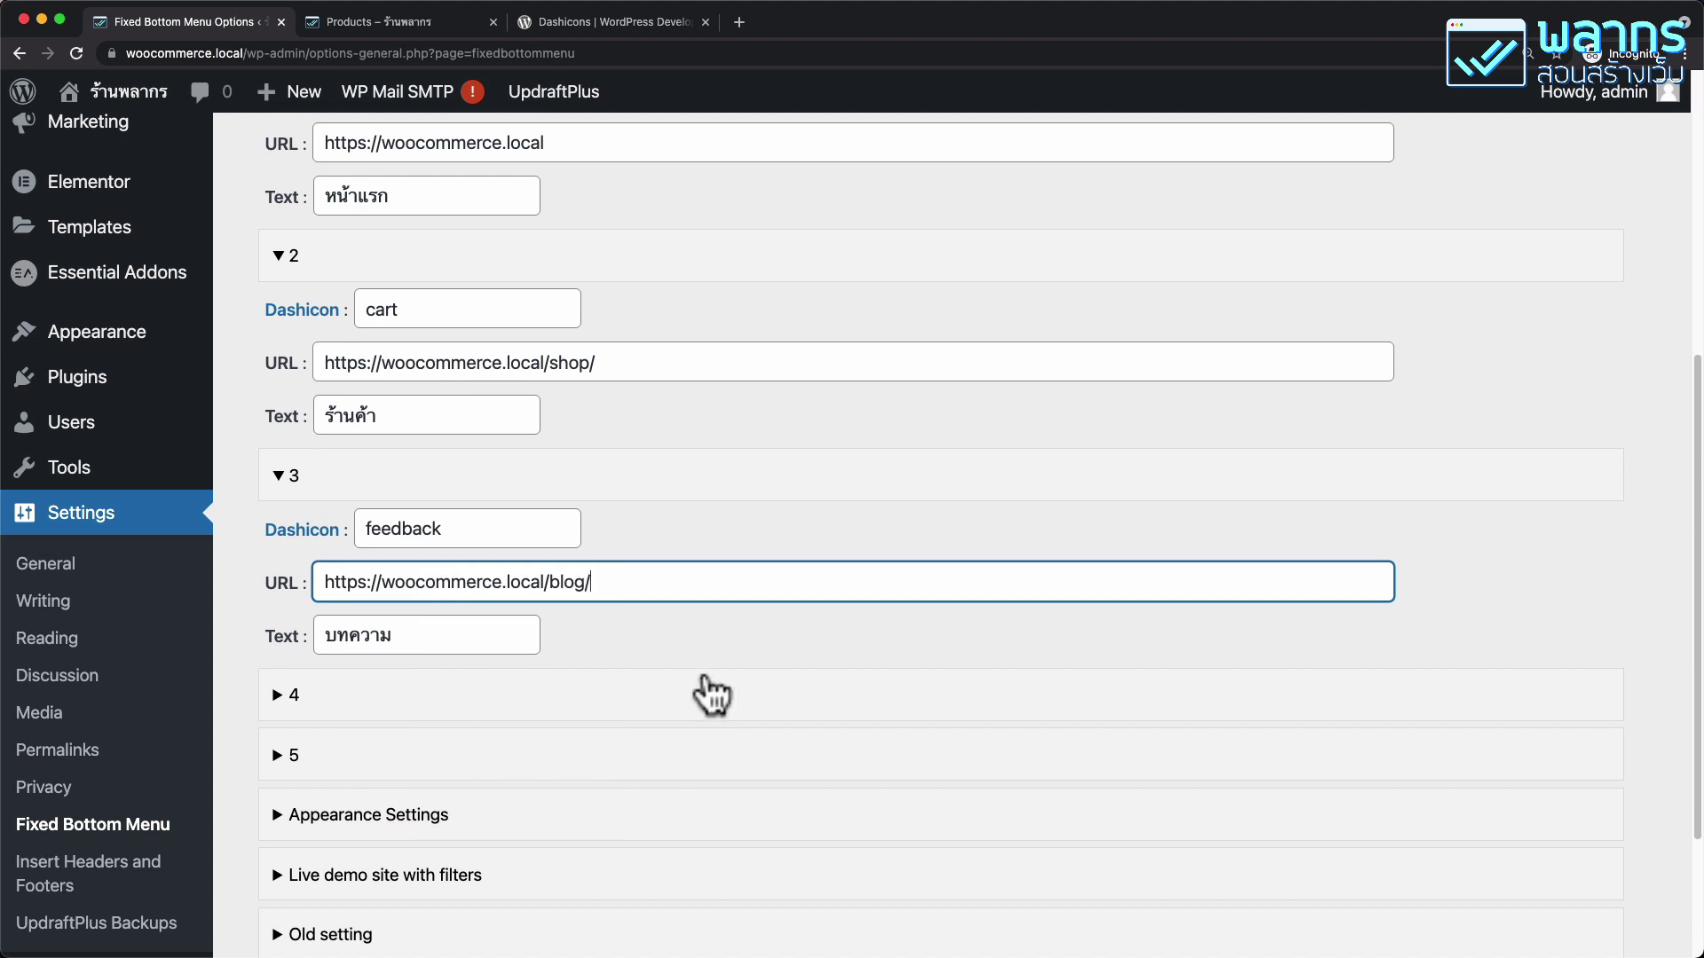
Expand the settings of menu item 4
{"action": "scroll", "coordinate": [685, 672], "scroll_direction": "down", "scroll_amount": 3}
{"action": "left_click", "coordinate": [284, 517]}
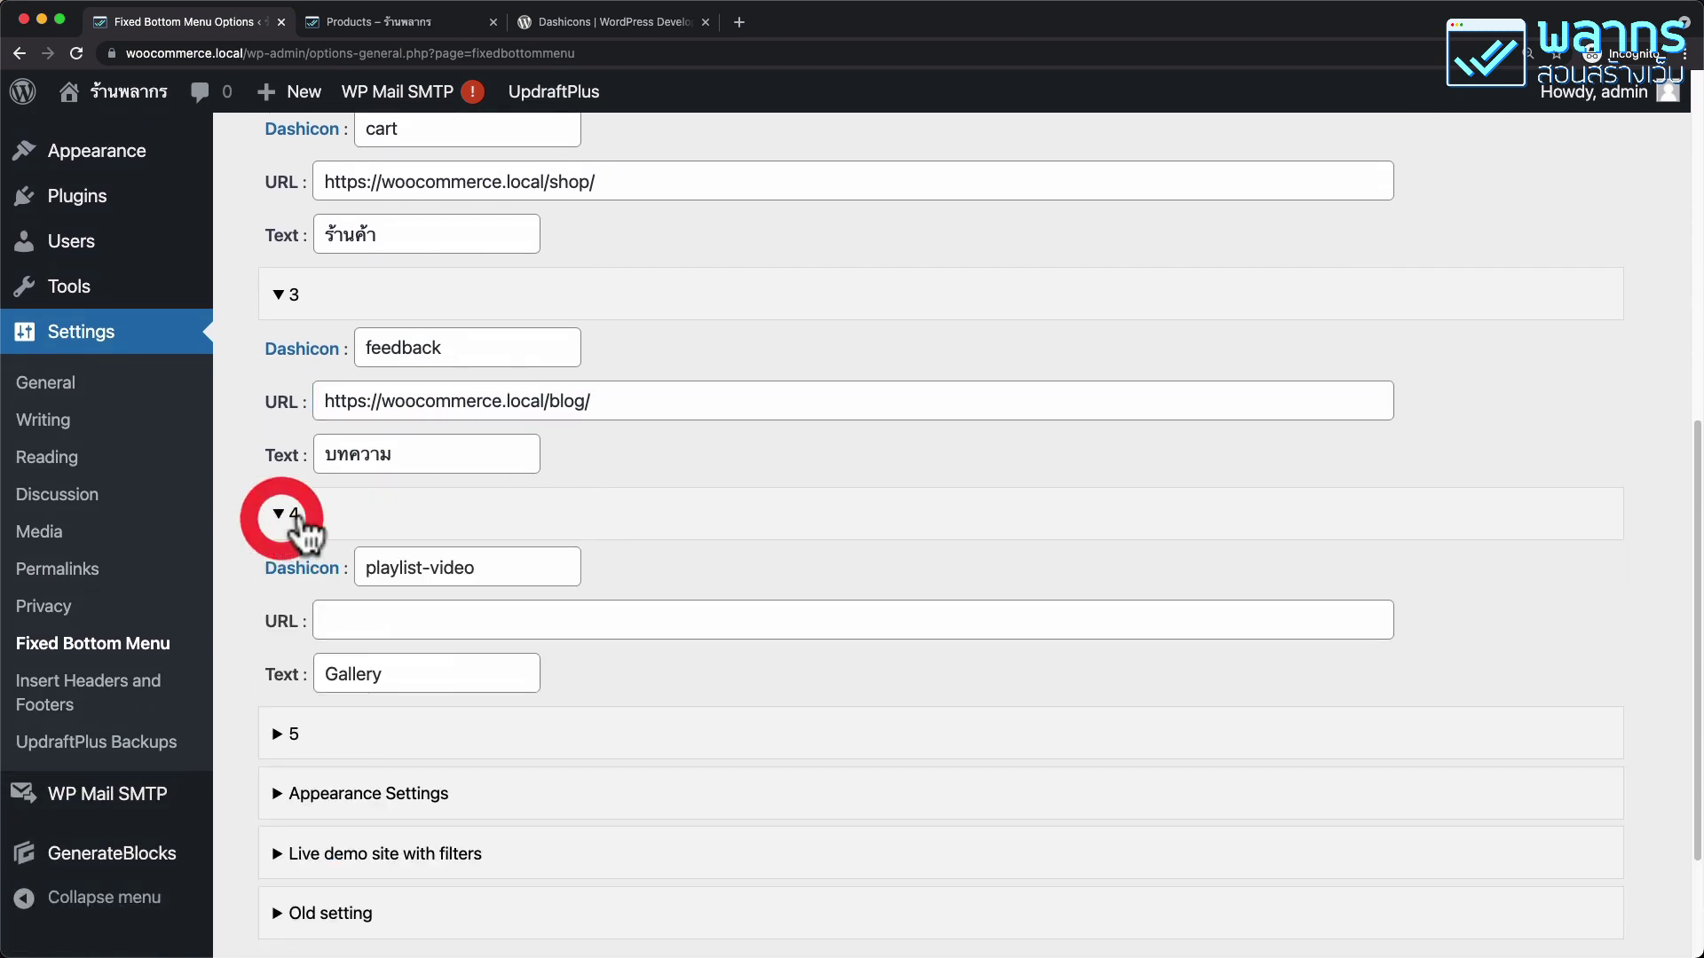
{"action": "scroll", "coordinate": [502, 443], "scroll_direction": "down", "scroll_amount": 1}
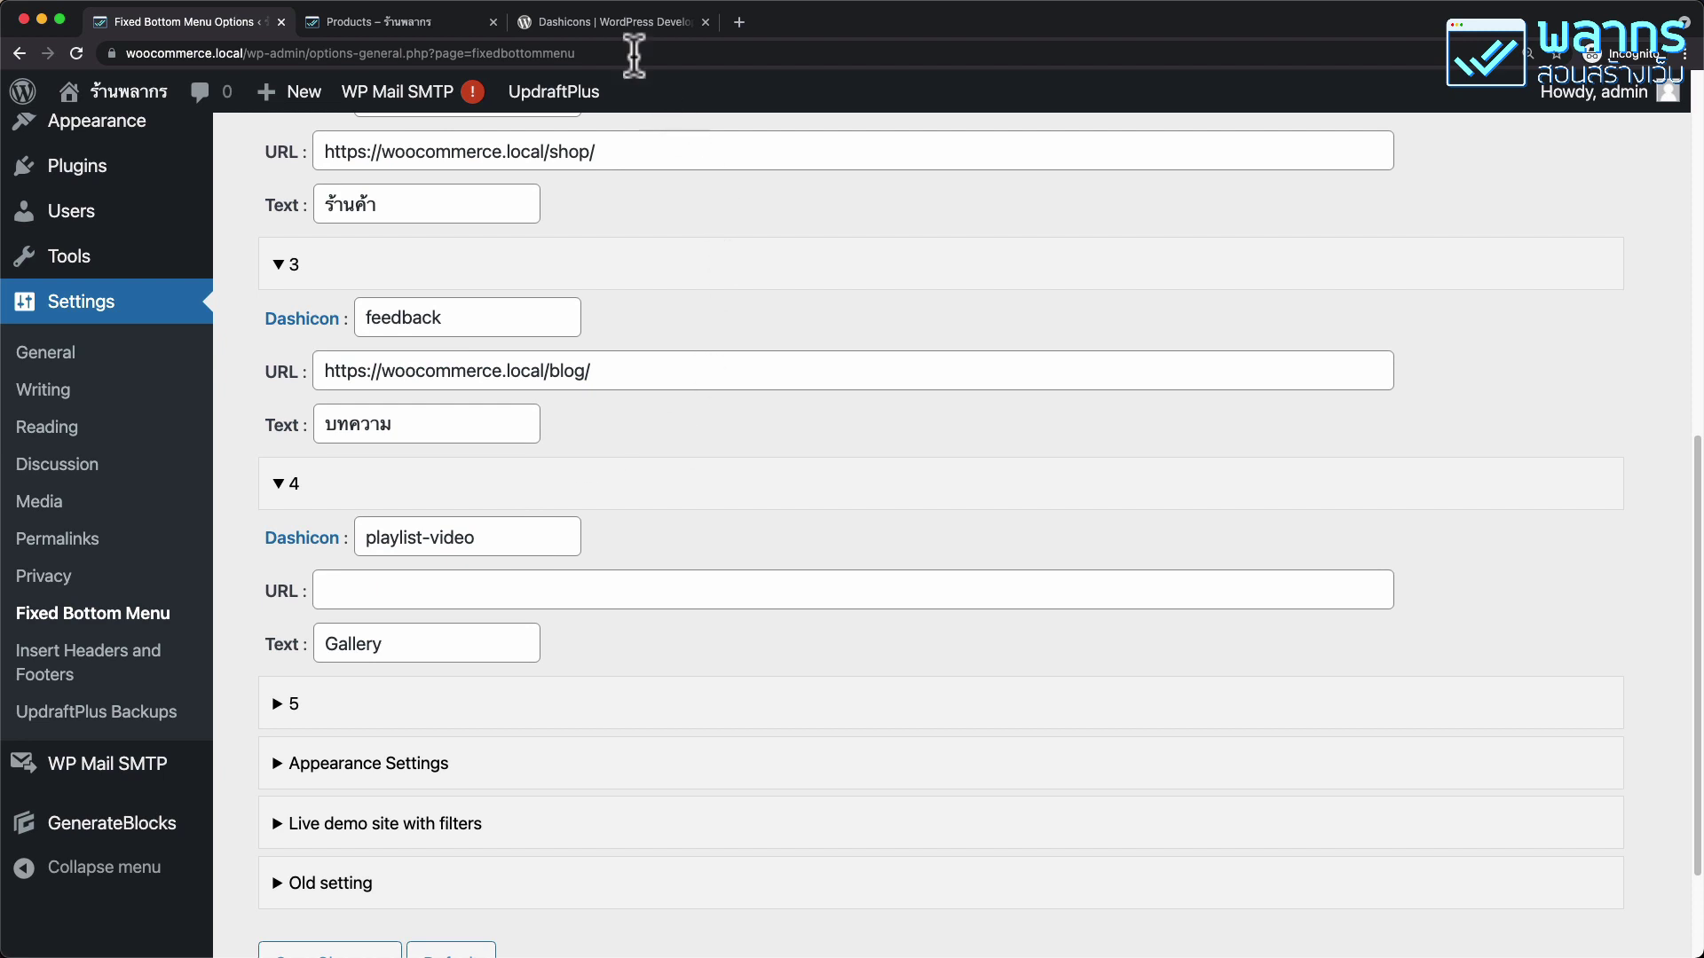
Find the YouTube icon in the Social group of the Dashicons reference and select its name
{"action": "left_click", "coordinate": [619, 25]}
{"action": "scroll", "coordinate": [1123, 532], "scroll_direction": "down", "scroll_amount": 5}
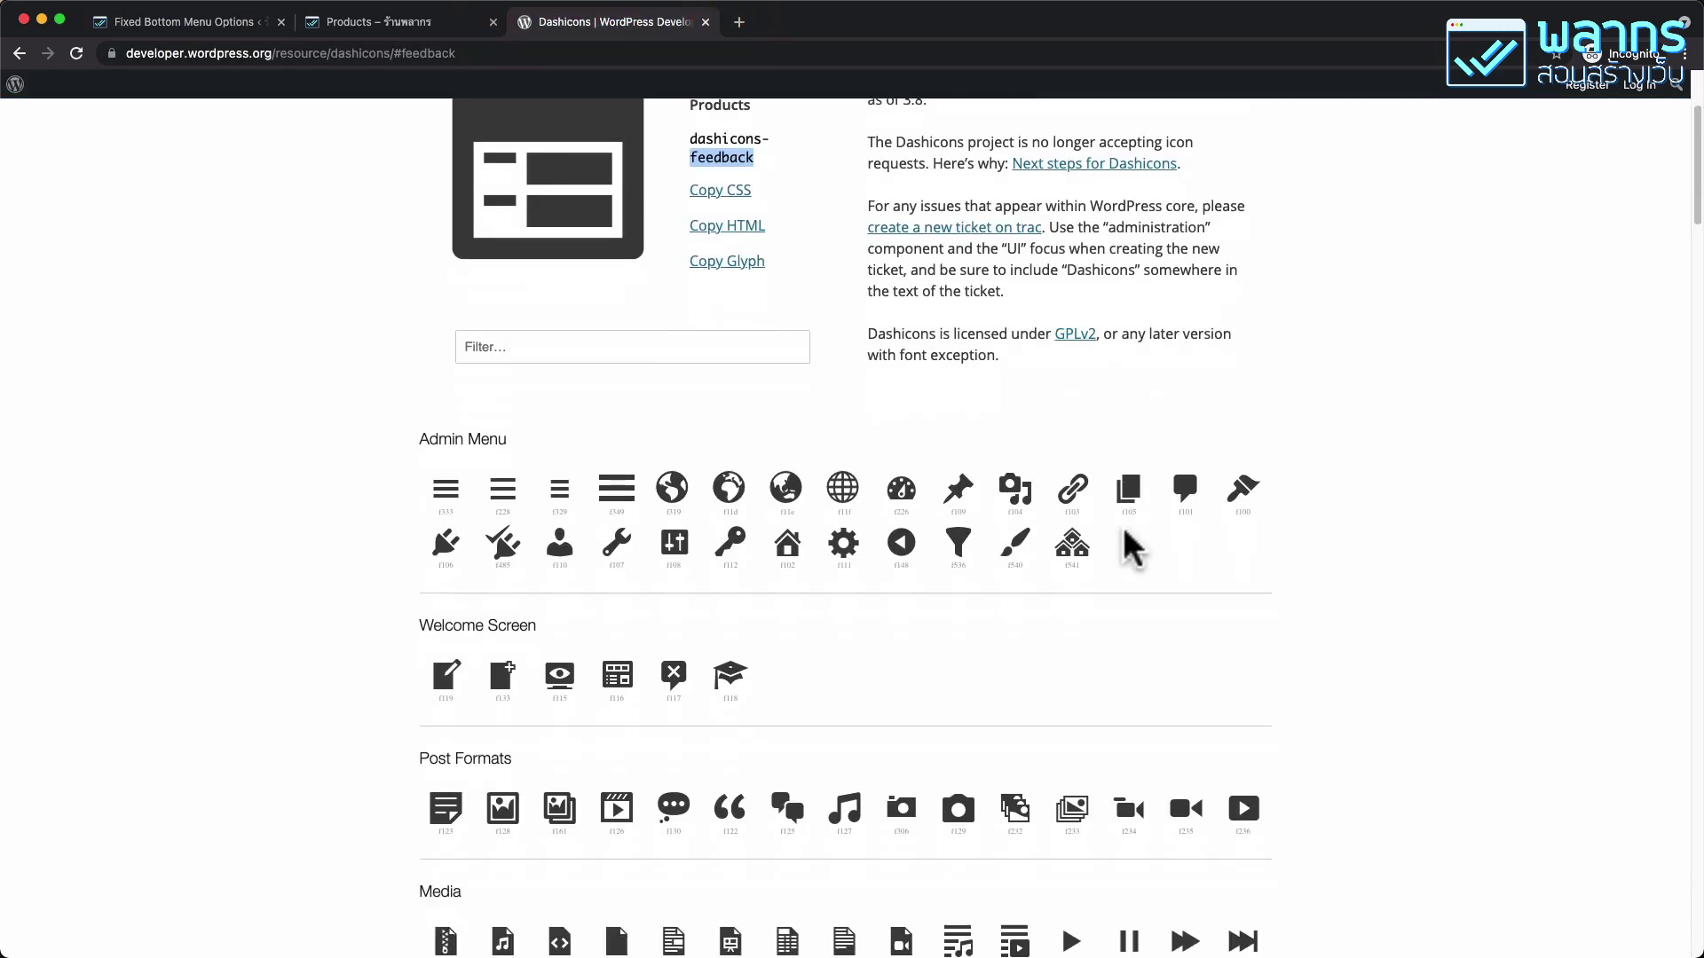
{"action": "scroll", "coordinate": [1123, 531], "scroll_direction": "down", "scroll_amount": 8}
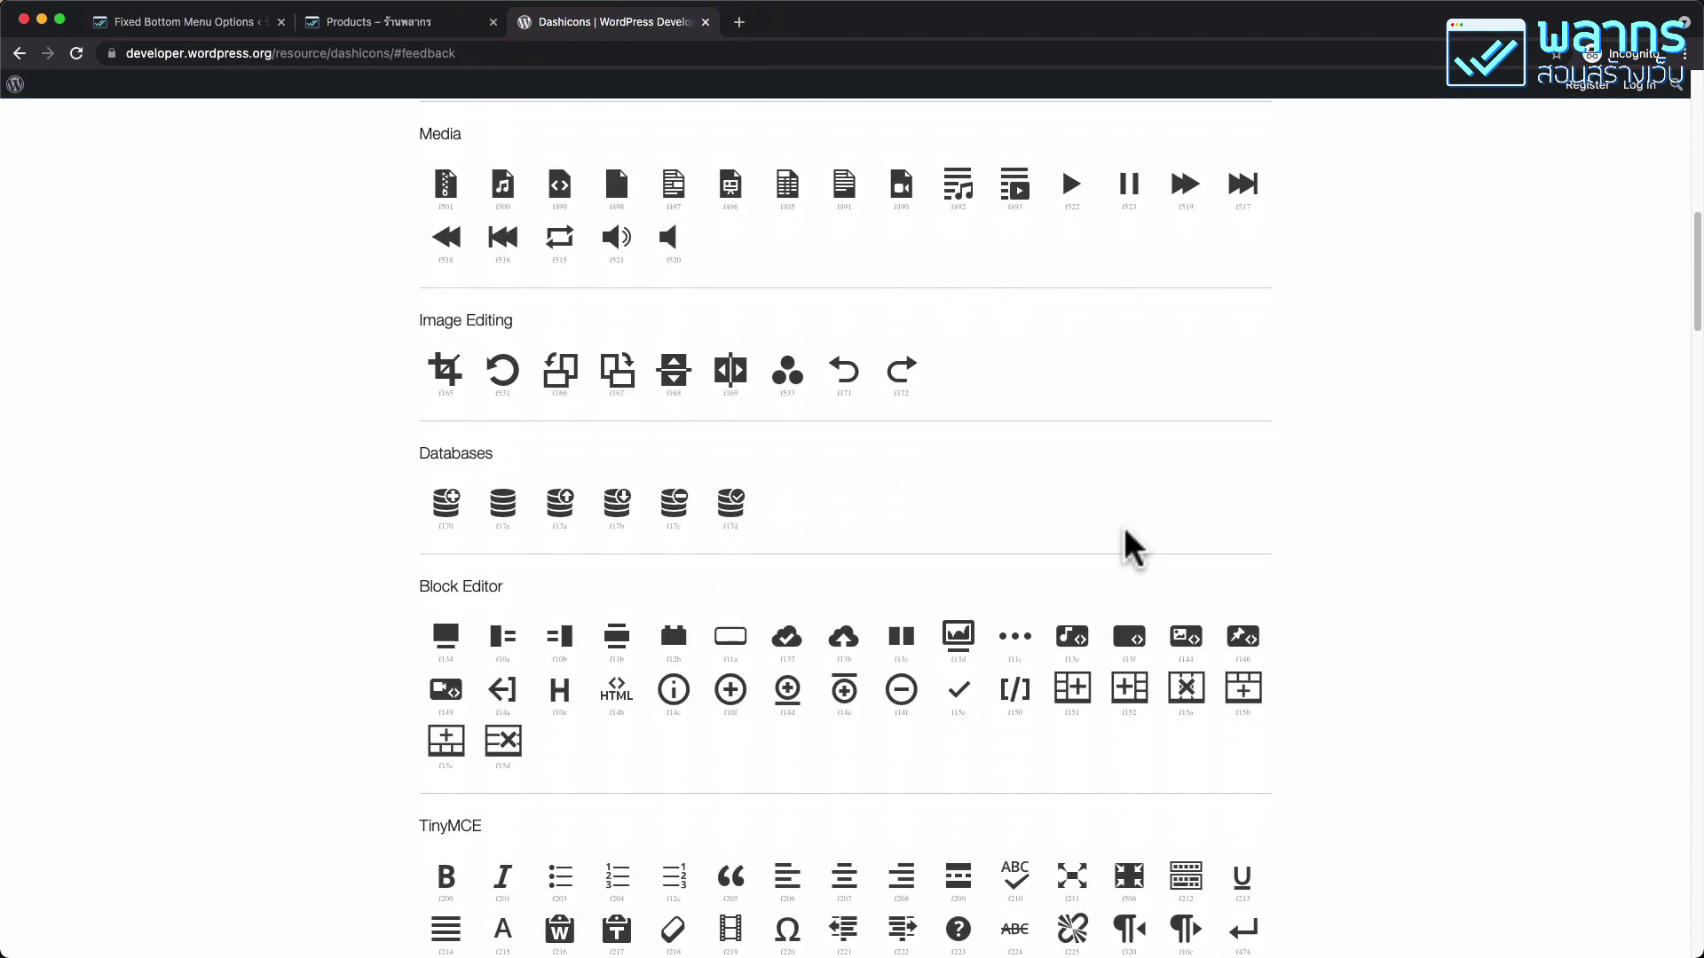
{"action": "scroll", "coordinate": [1125, 532], "scroll_direction": "down", "scroll_amount": 7}
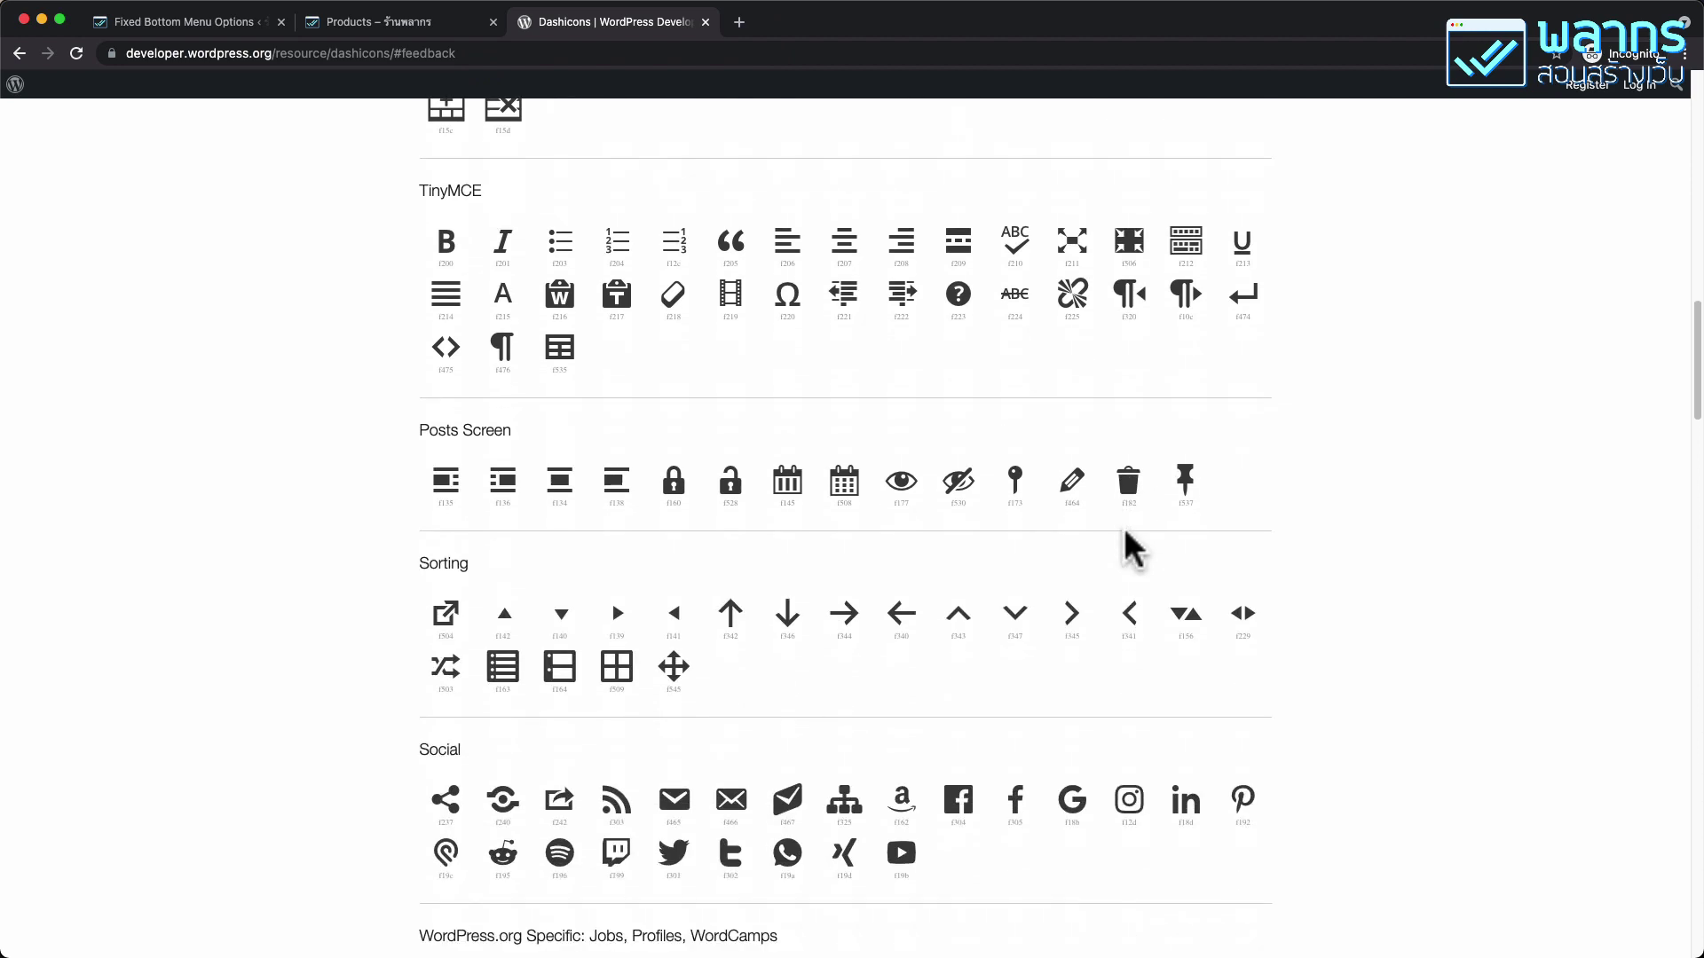
{"action": "scroll", "coordinate": [1124, 533], "scroll_direction": "down", "scroll_amount": 2}
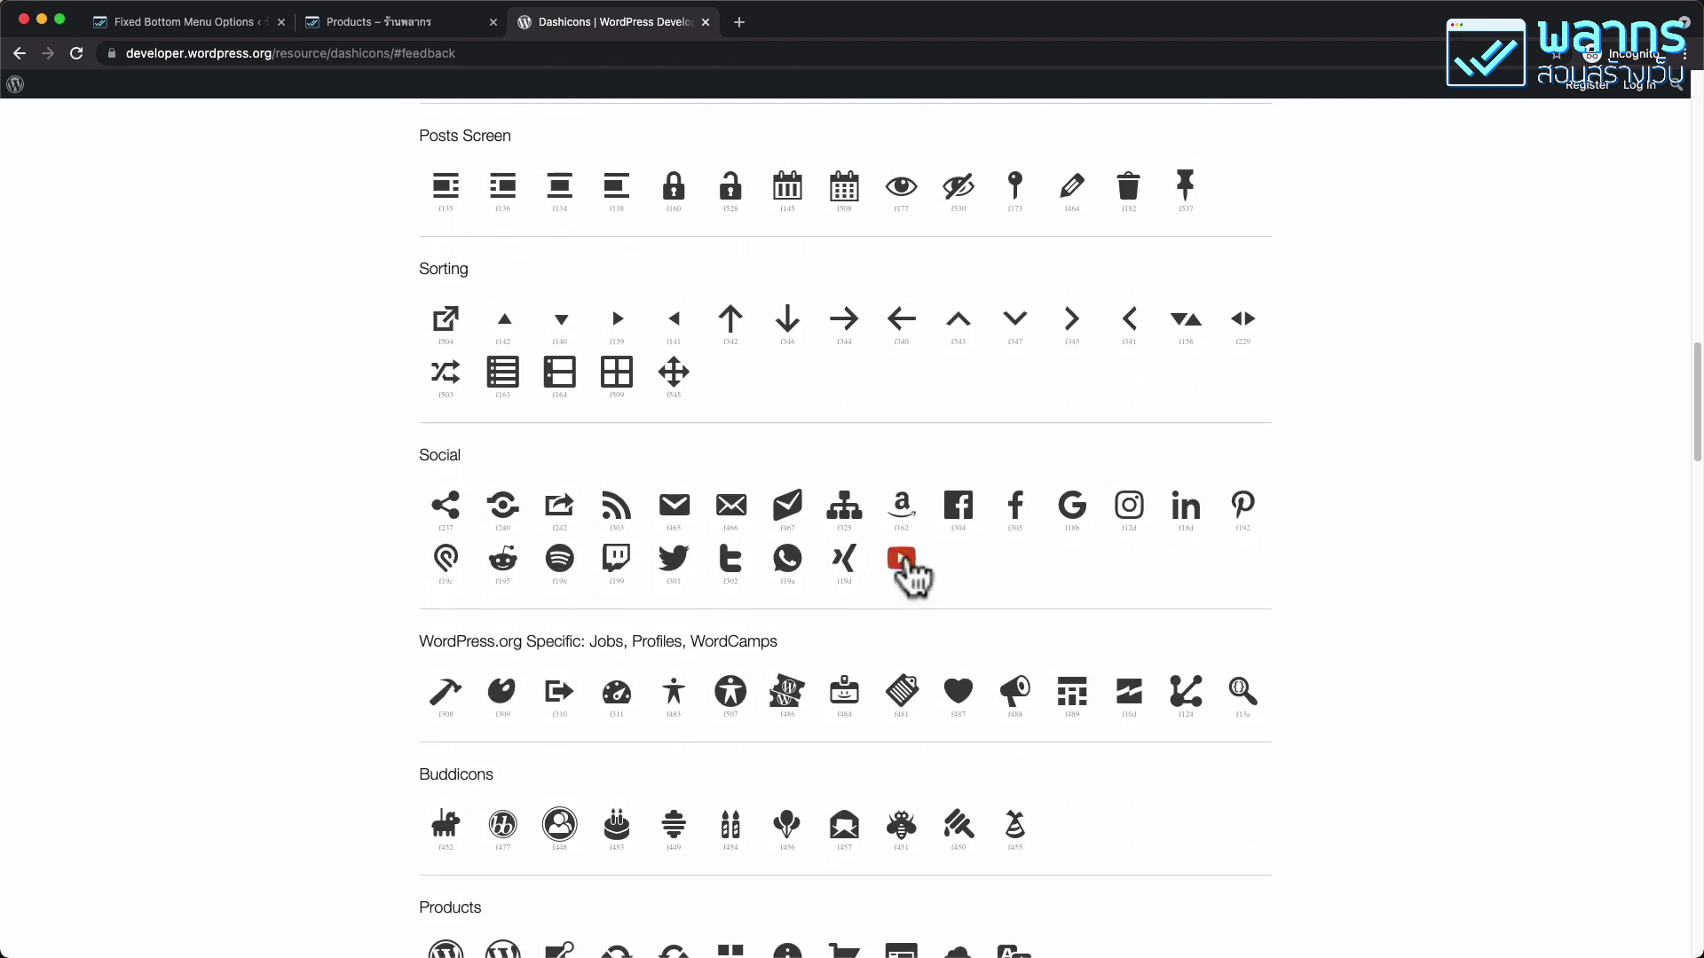
{"action": "left_click", "coordinate": [902, 561]}
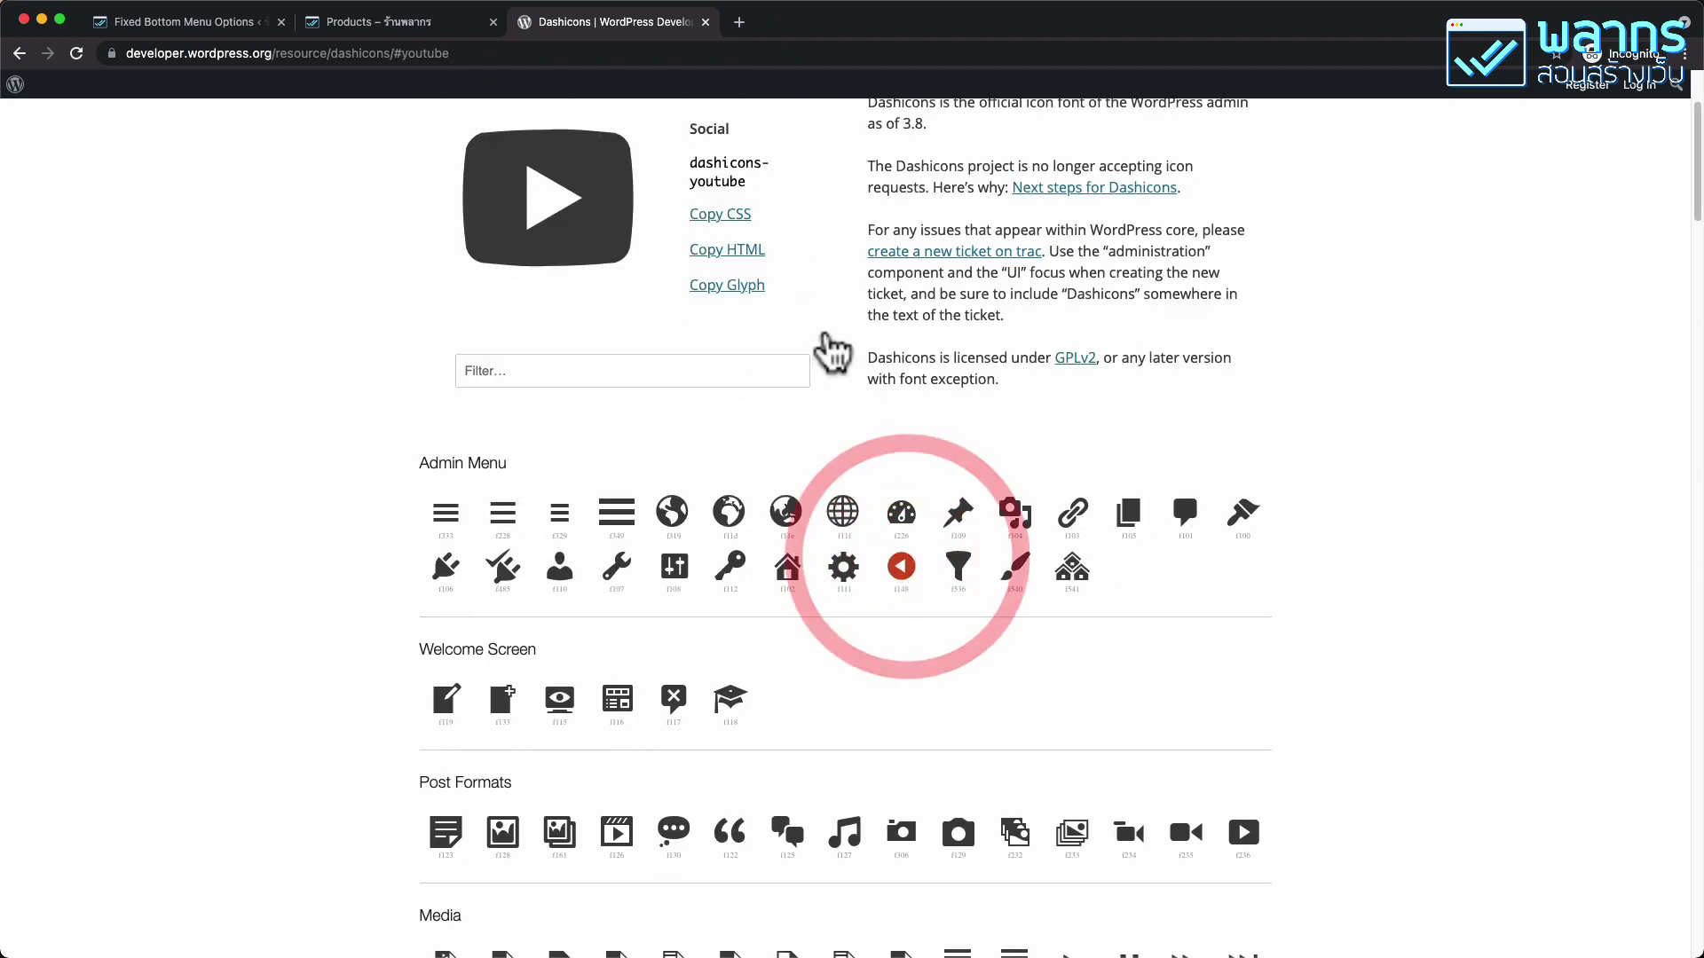
{"action": "double_click", "coordinate": [732, 227]}
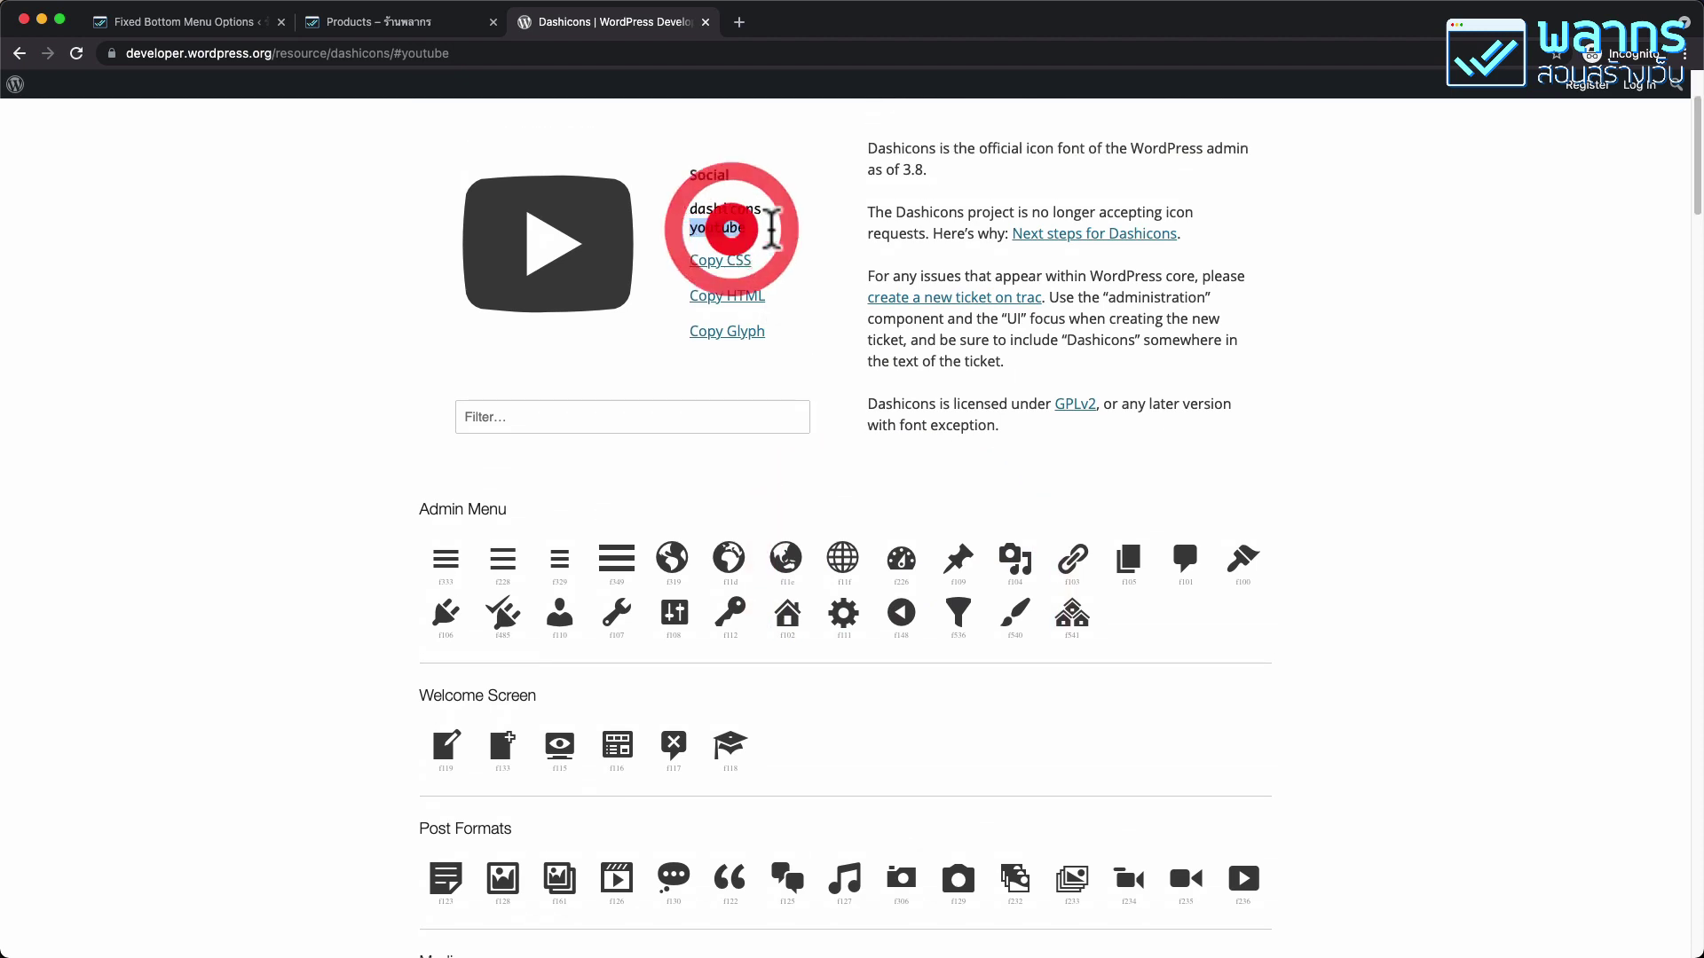
Return to the Fixed Bottom Menu options and set menu item 4's Dashicon to "youtube"
{"action": "left_click", "coordinate": [171, 21]}
{"action": "scroll", "coordinate": [531, 586], "scroll_direction": "down", "scroll_amount": 1}
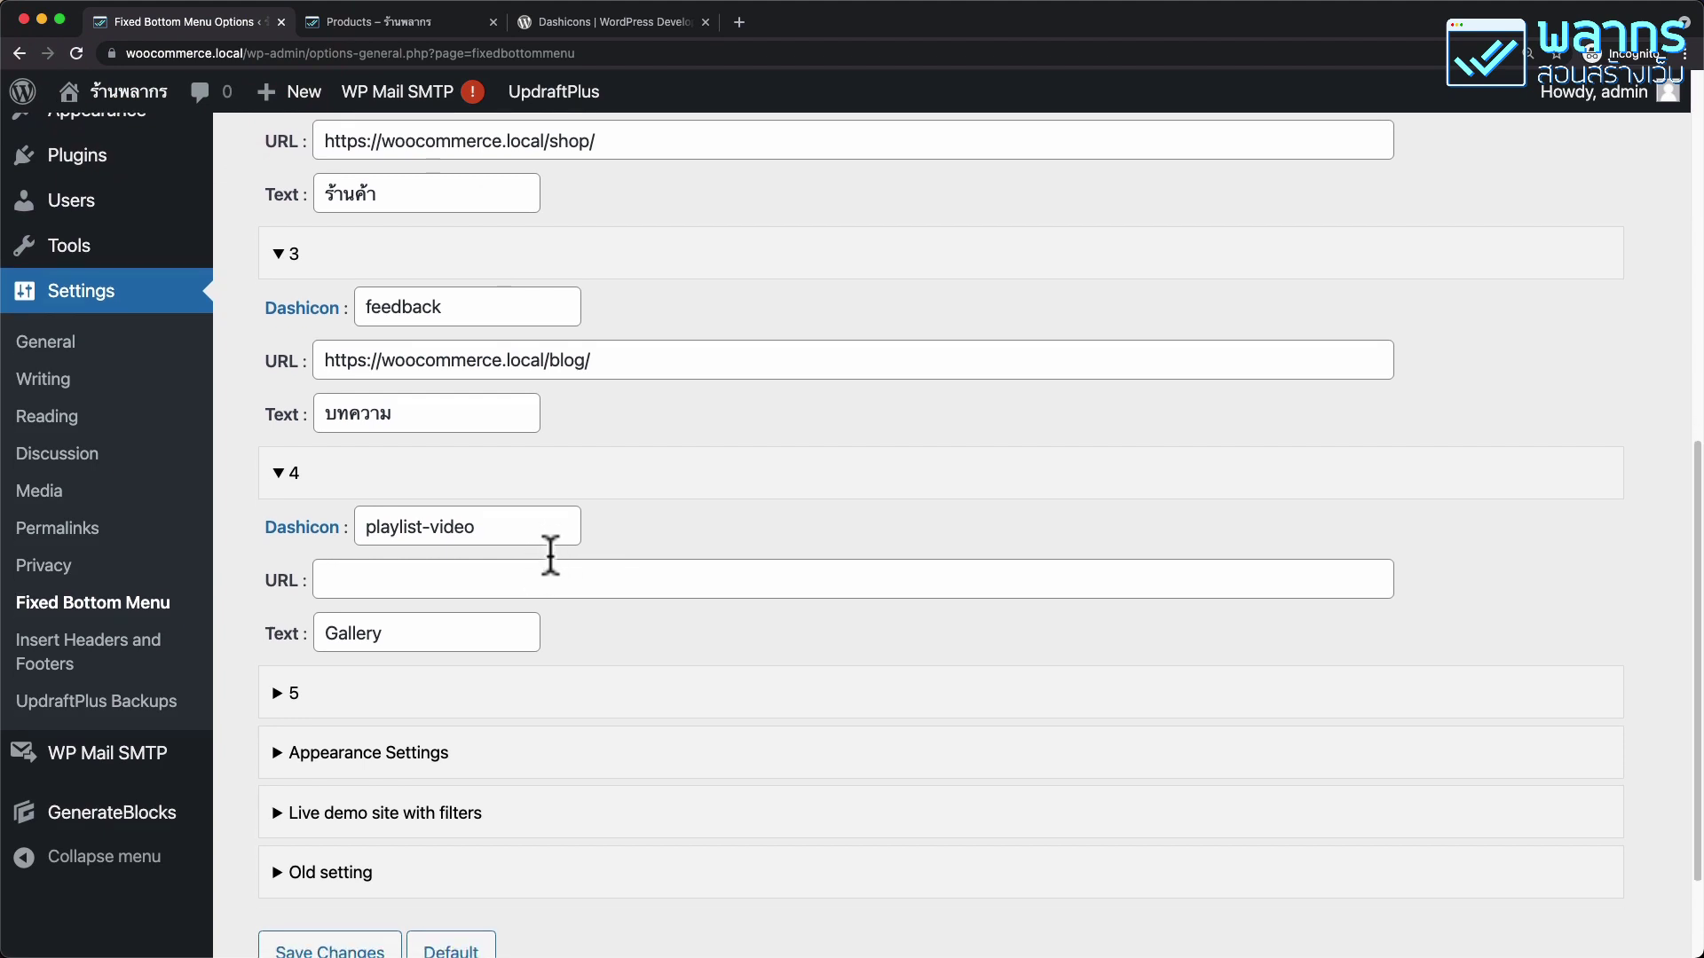
{"action": "triple_click", "coordinate": [494, 516]}
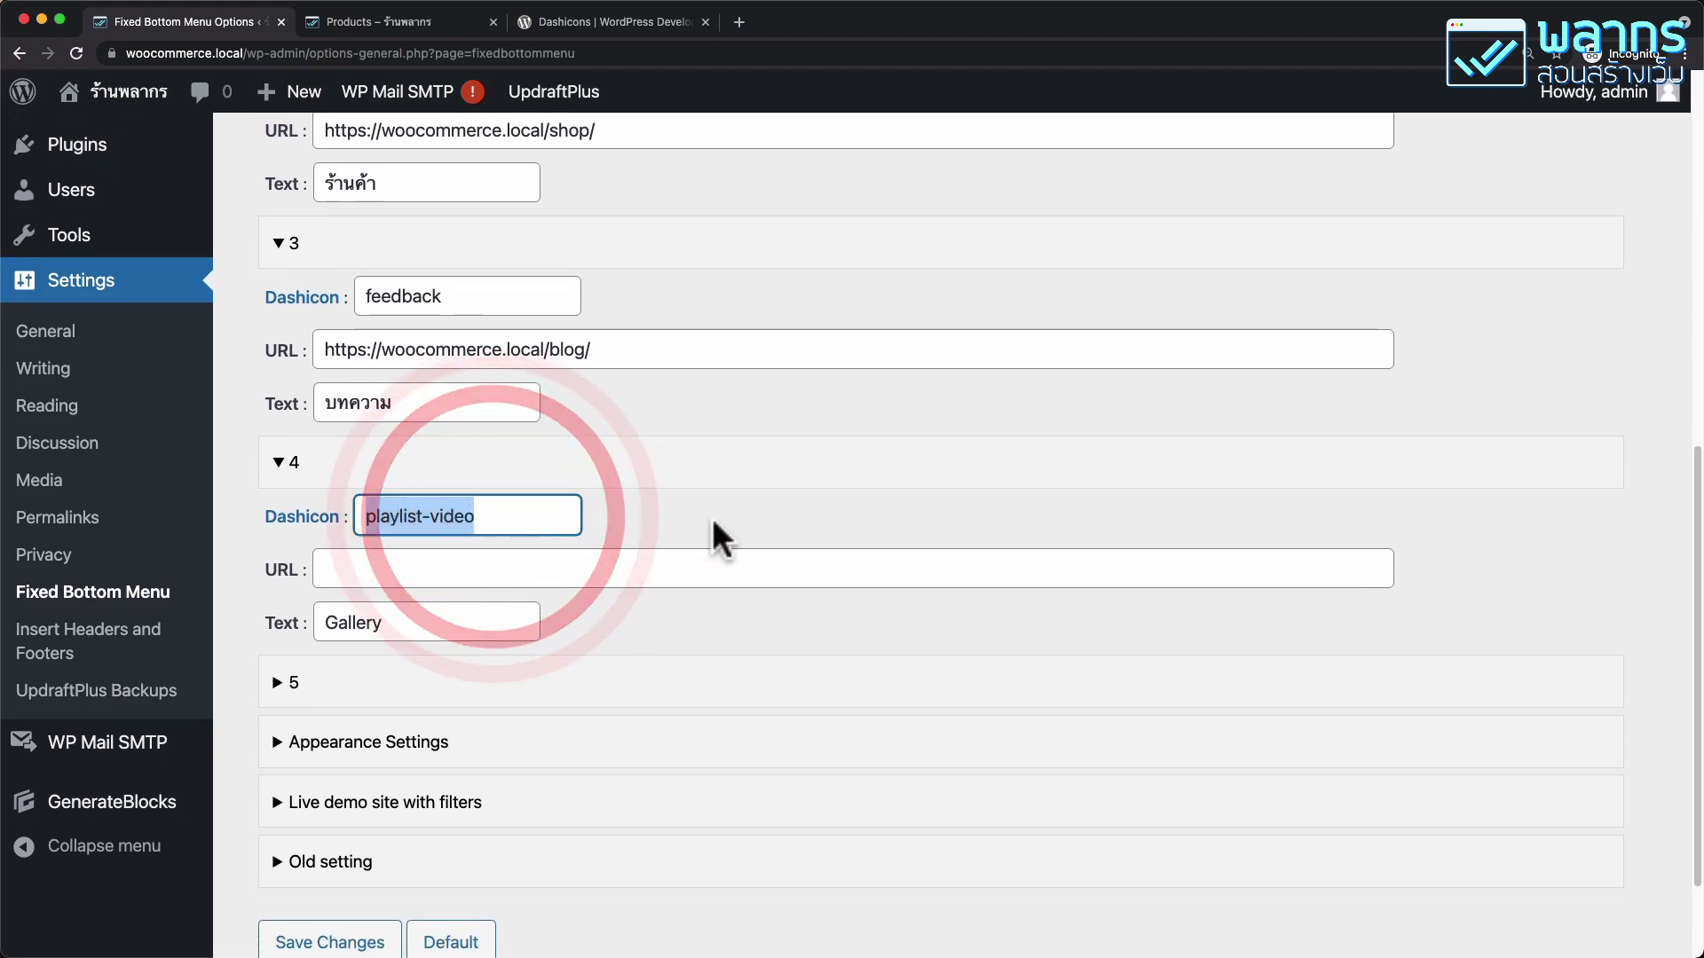
{"action": "type", "text": "youtube"}
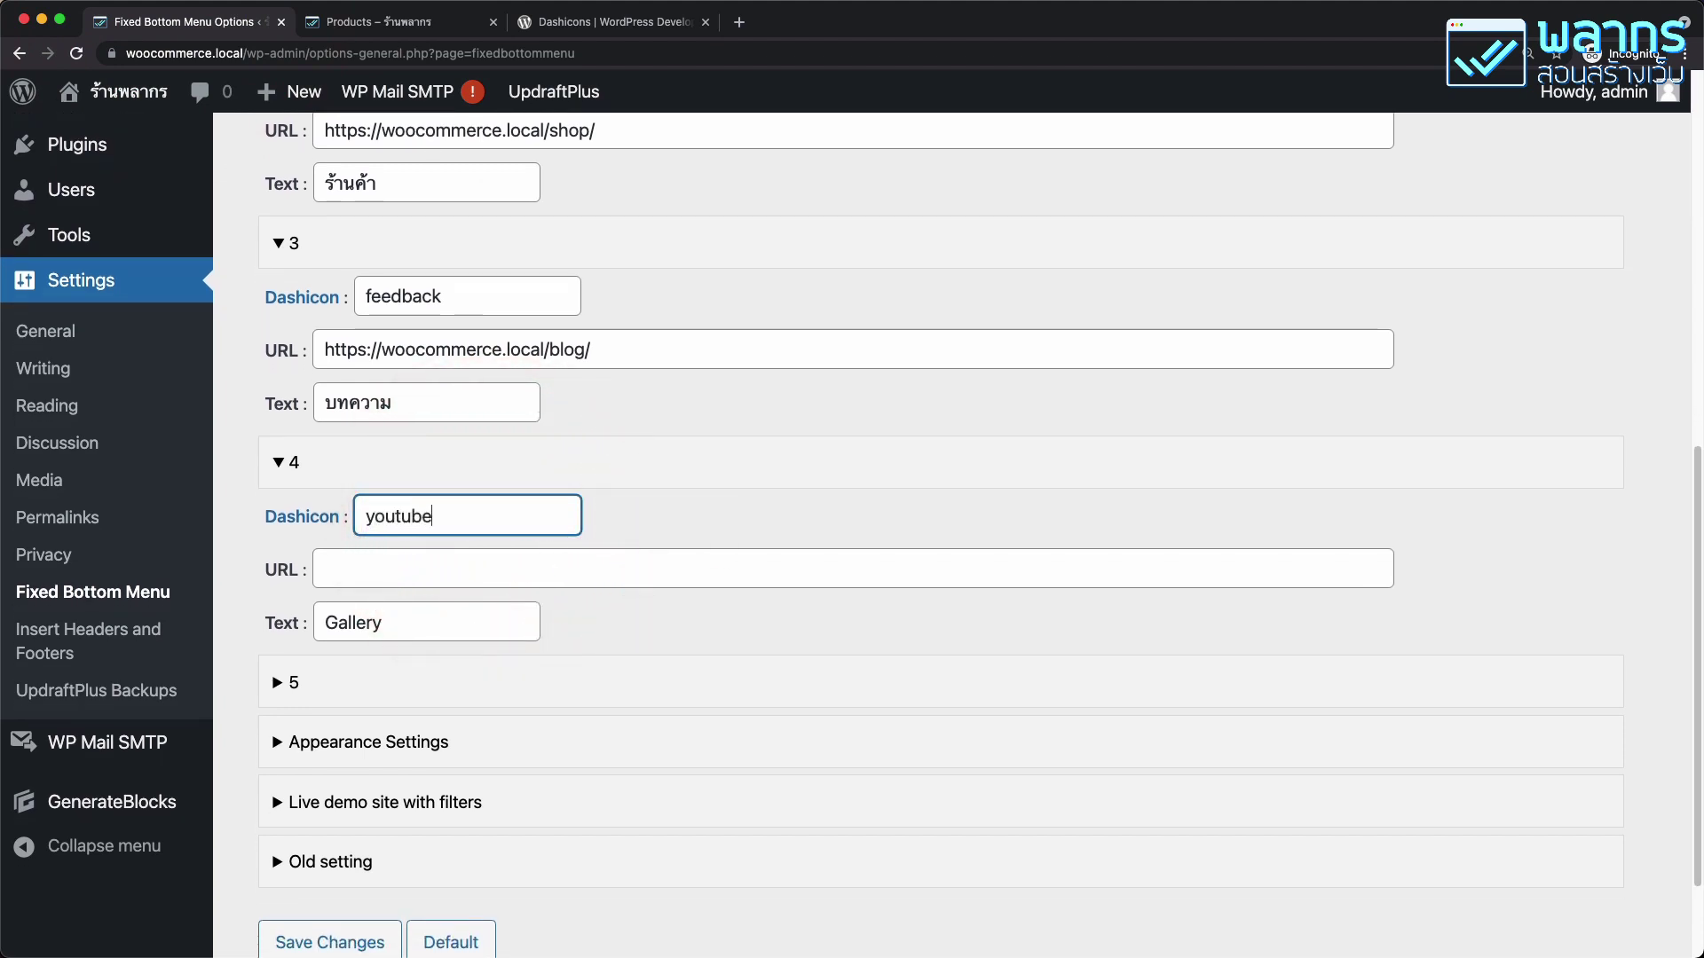
{"action": "left_click", "coordinate": [685, 569]}
{"action": "type", "text": "https://youtu"}
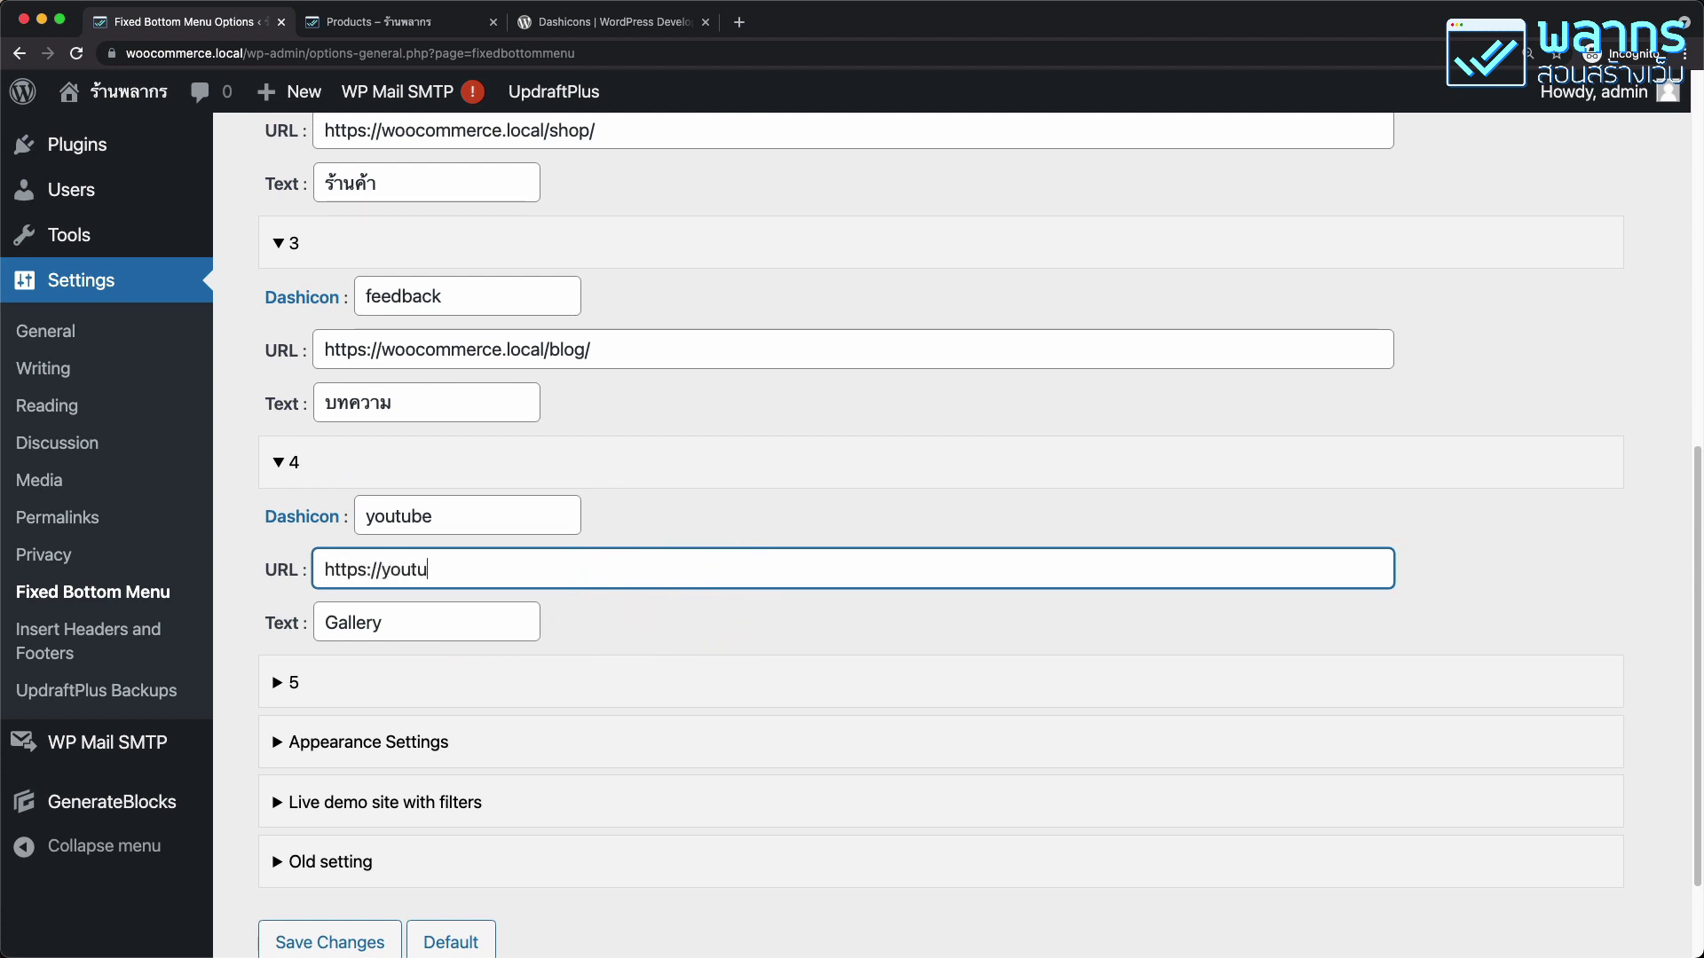
{"action": "type", "text": "be.com/c/palamike"}
{"action": "double_click", "coordinate": [467, 609]}
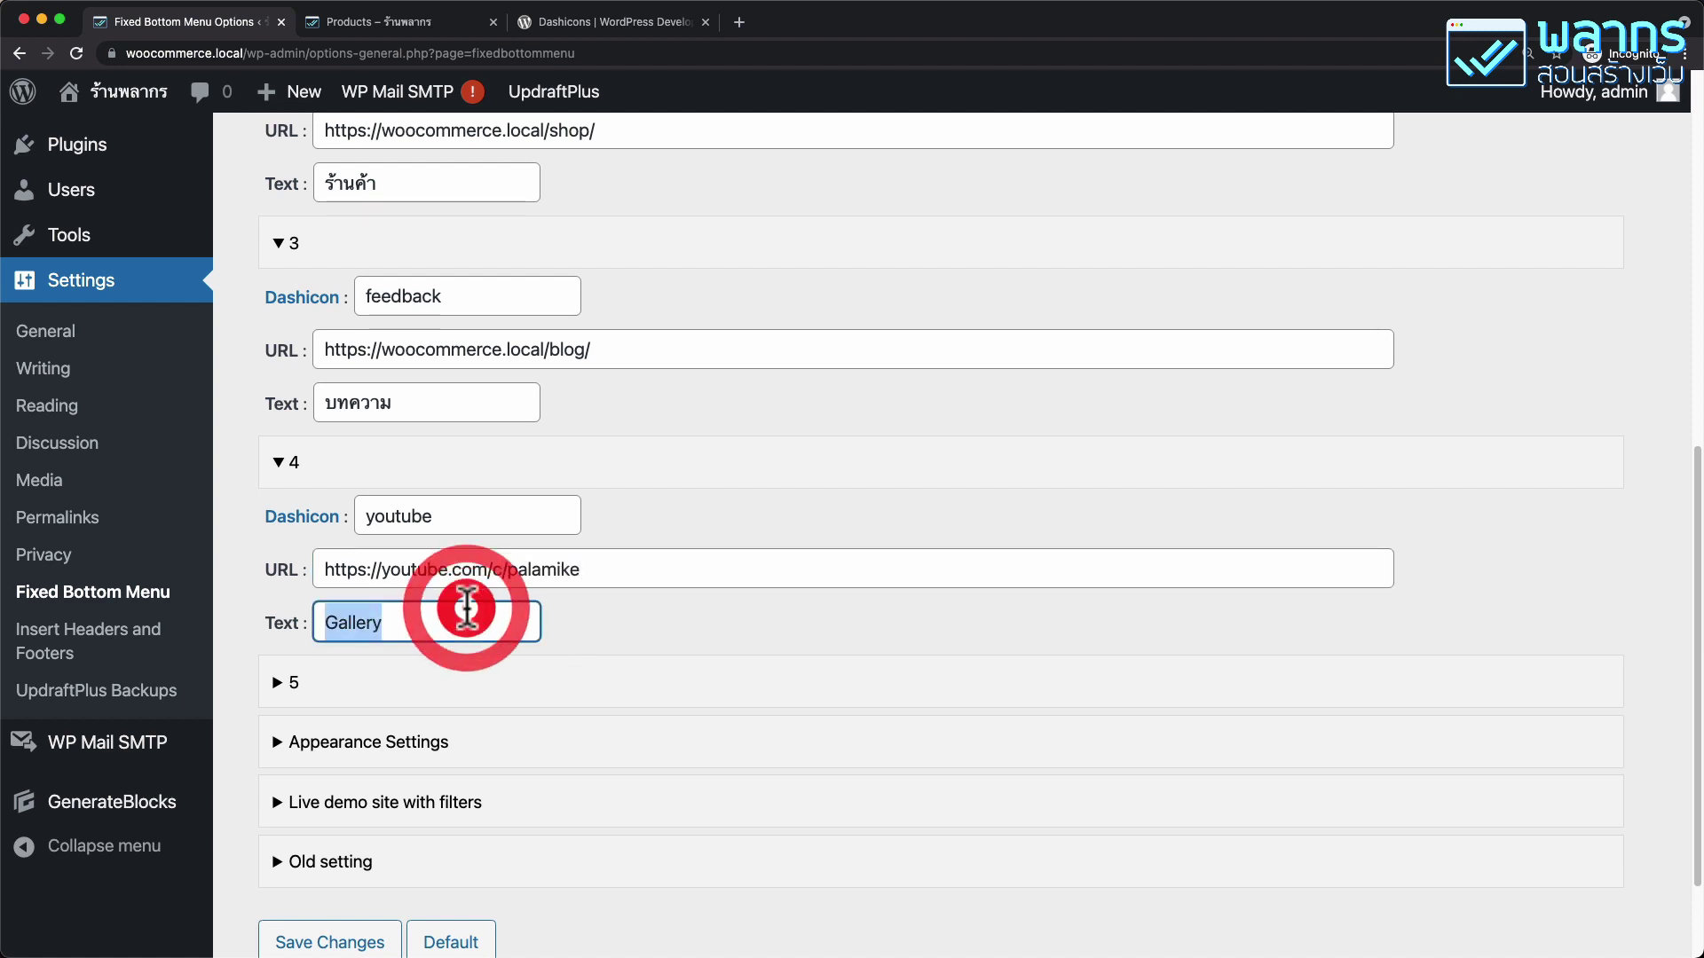
{"action": "type", "text": "Yo"}
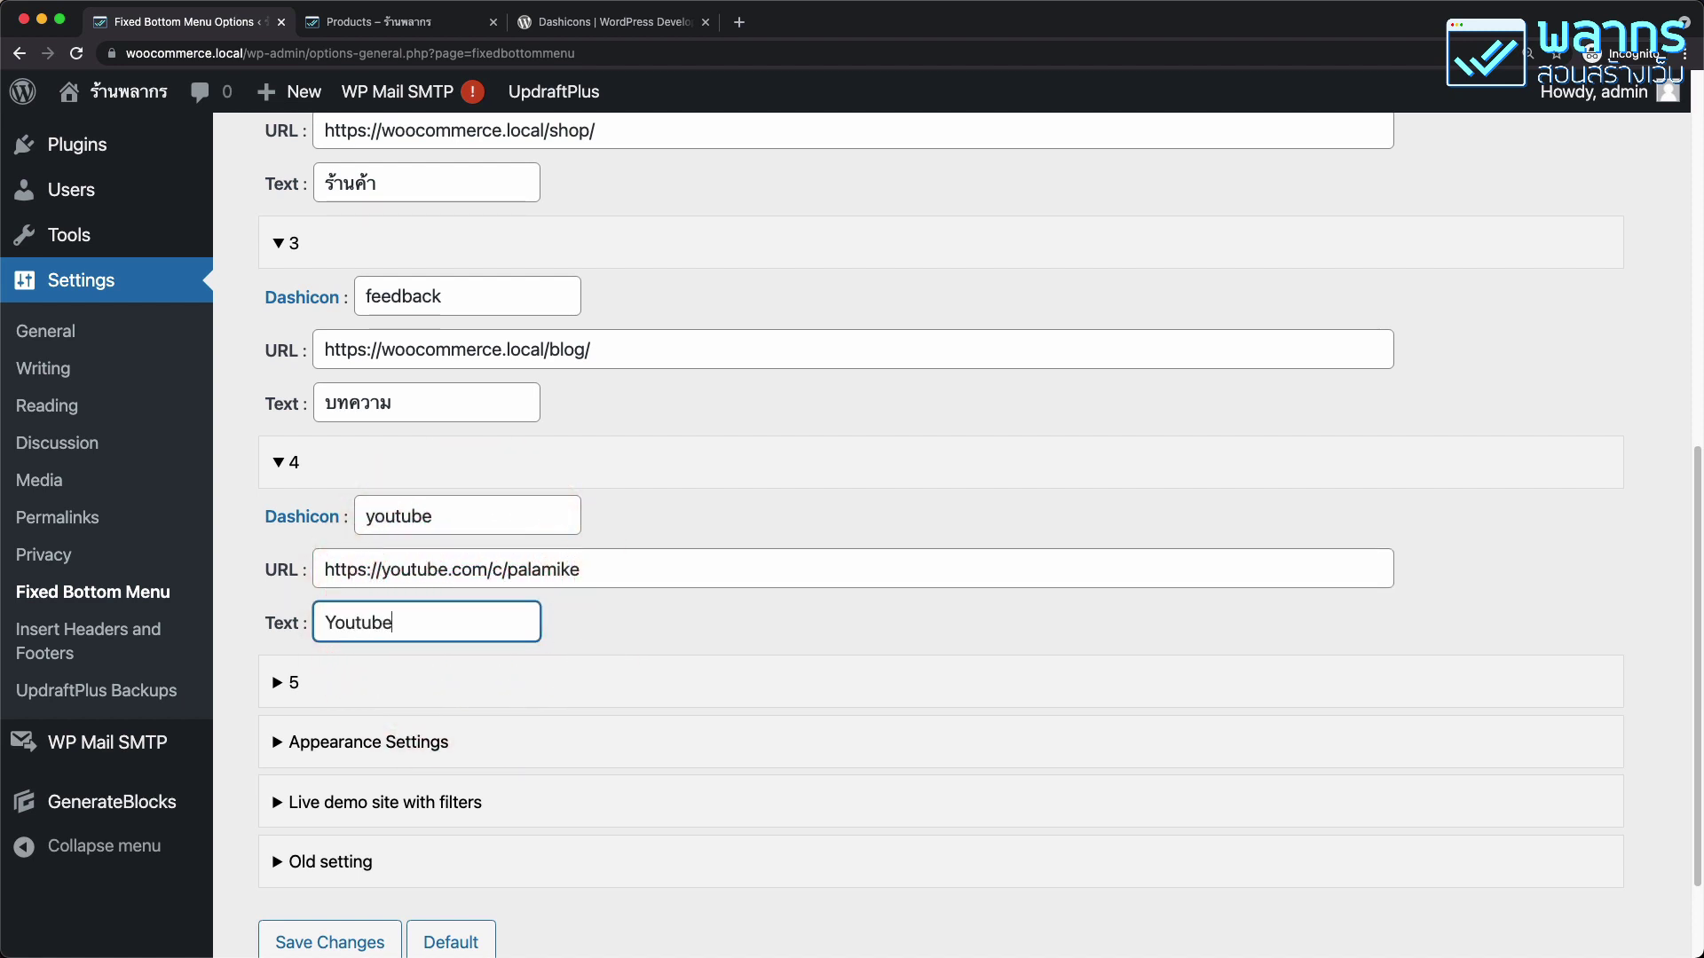
{"action": "type", "text": "utube"}
Save the changes to the Fixed Bottom Menu options
{"action": "scroll", "coordinate": [518, 617], "scroll_direction": "down", "scroll_amount": 3}
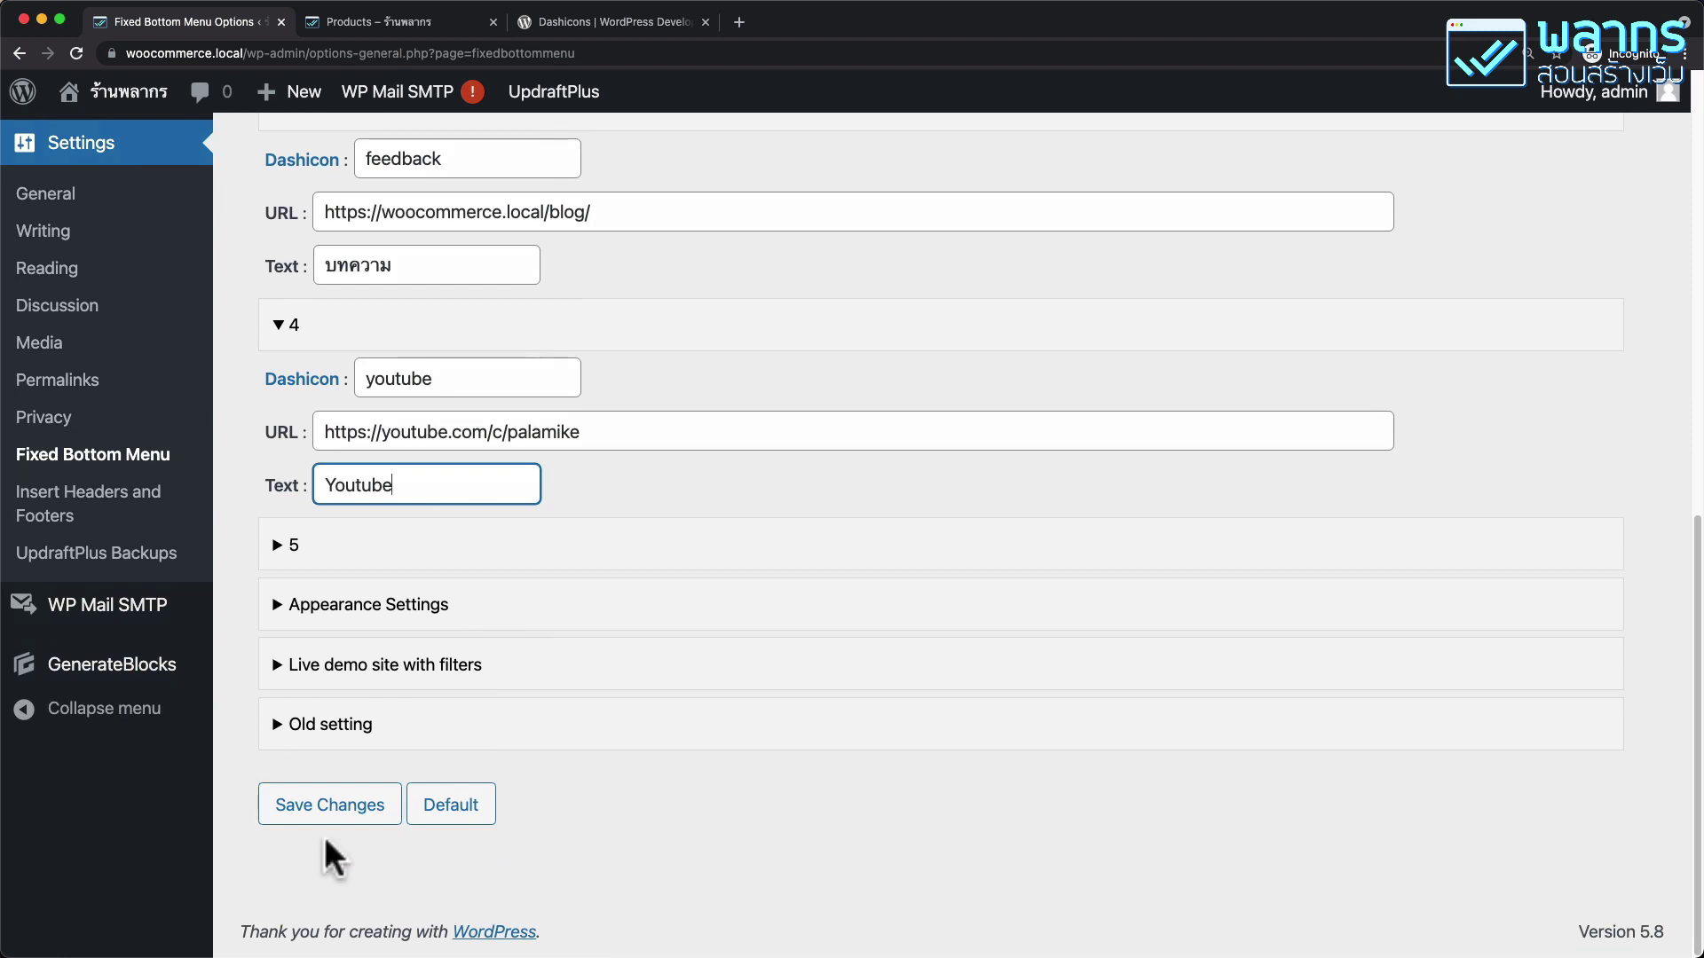
{"action": "left_click", "coordinate": [351, 809]}
{"action": "left_click", "coordinate": [354, 810]}
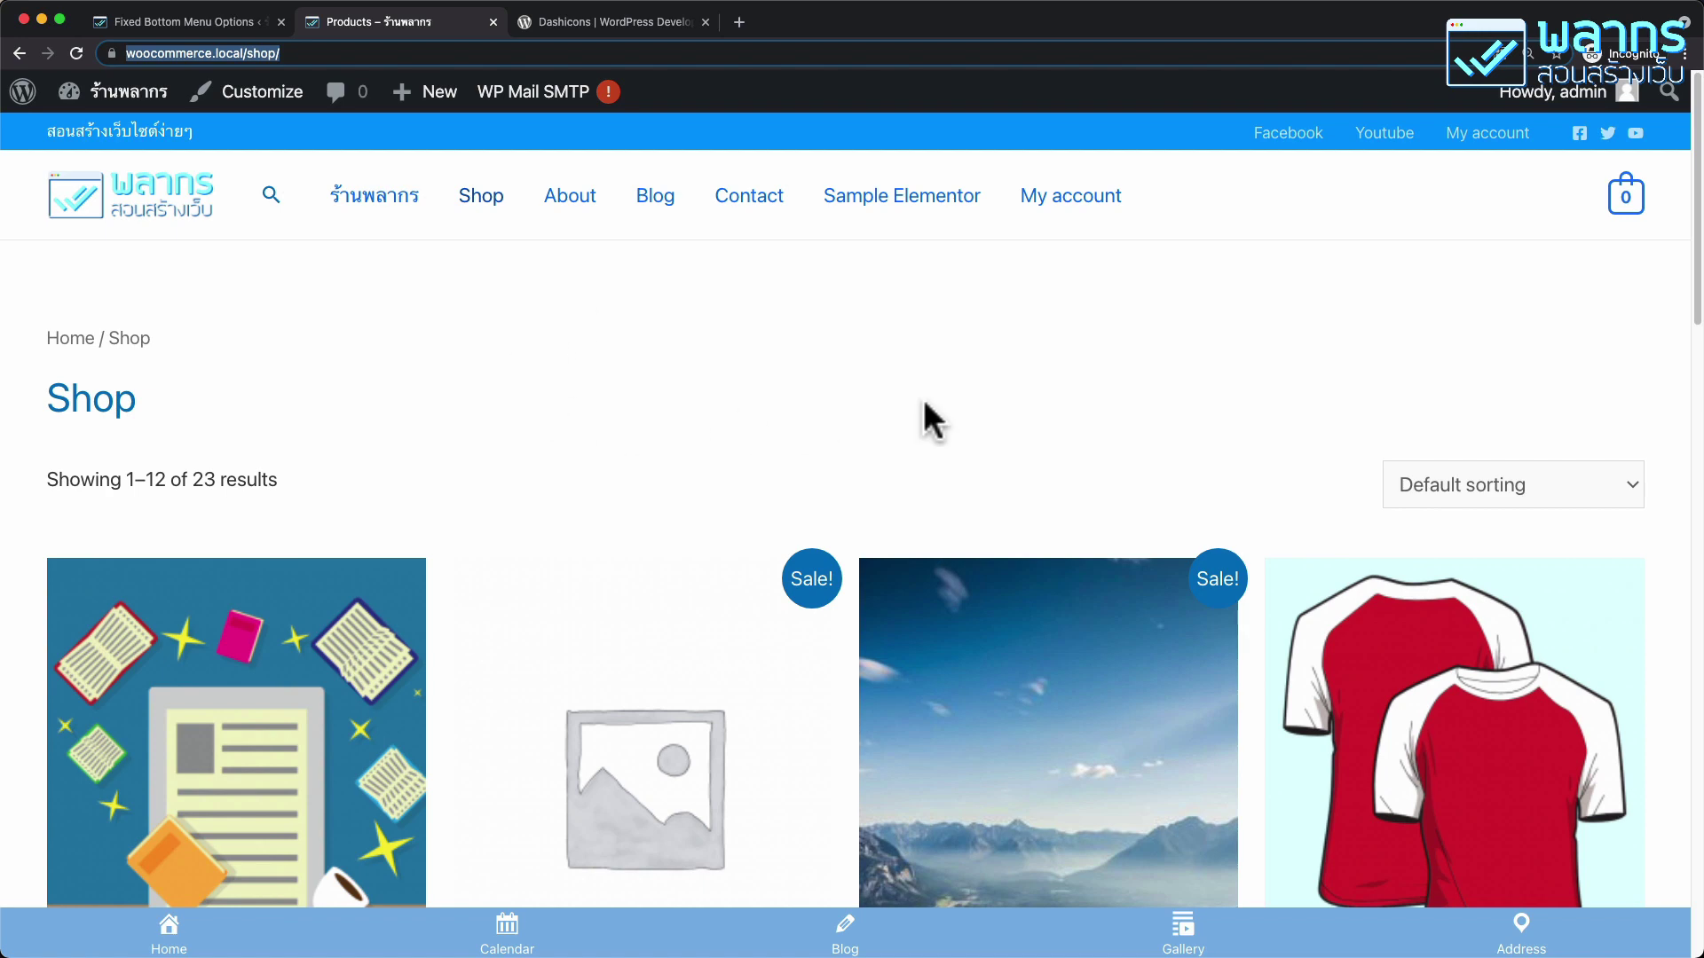
Open the developer tools on the Shop page in mobile device view and enlarge their pane
{"action": "right_click", "coordinate": [438, 299]}
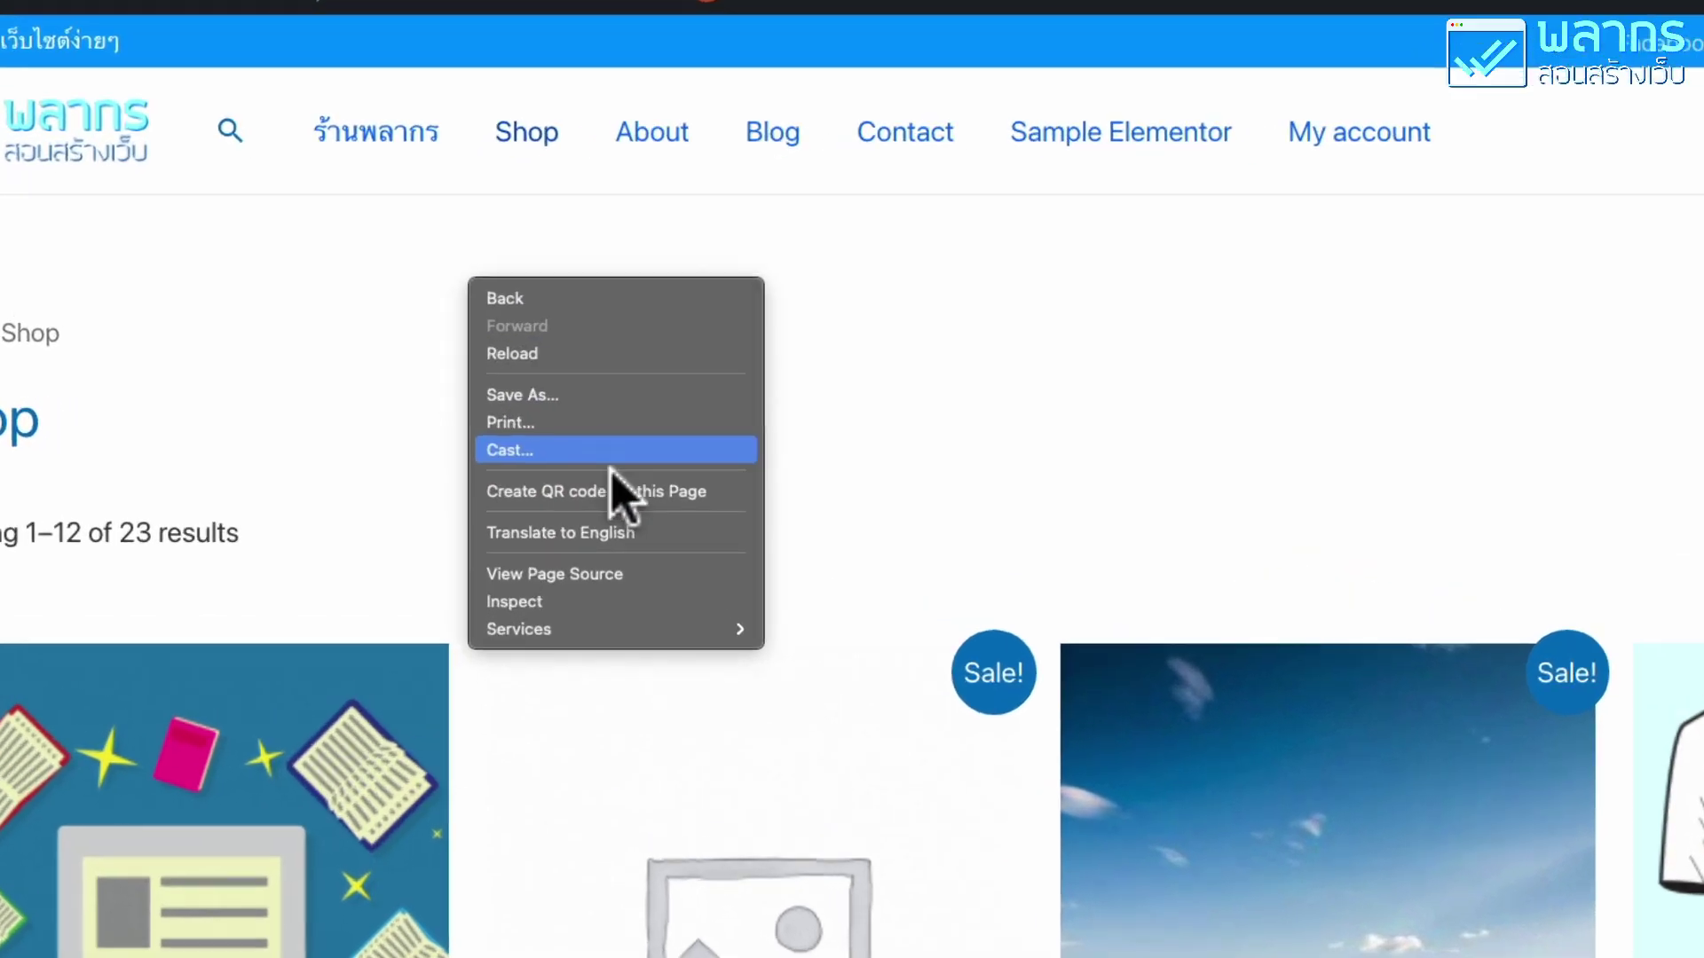
{"action": "mouse_move", "coordinate": [560, 547]}
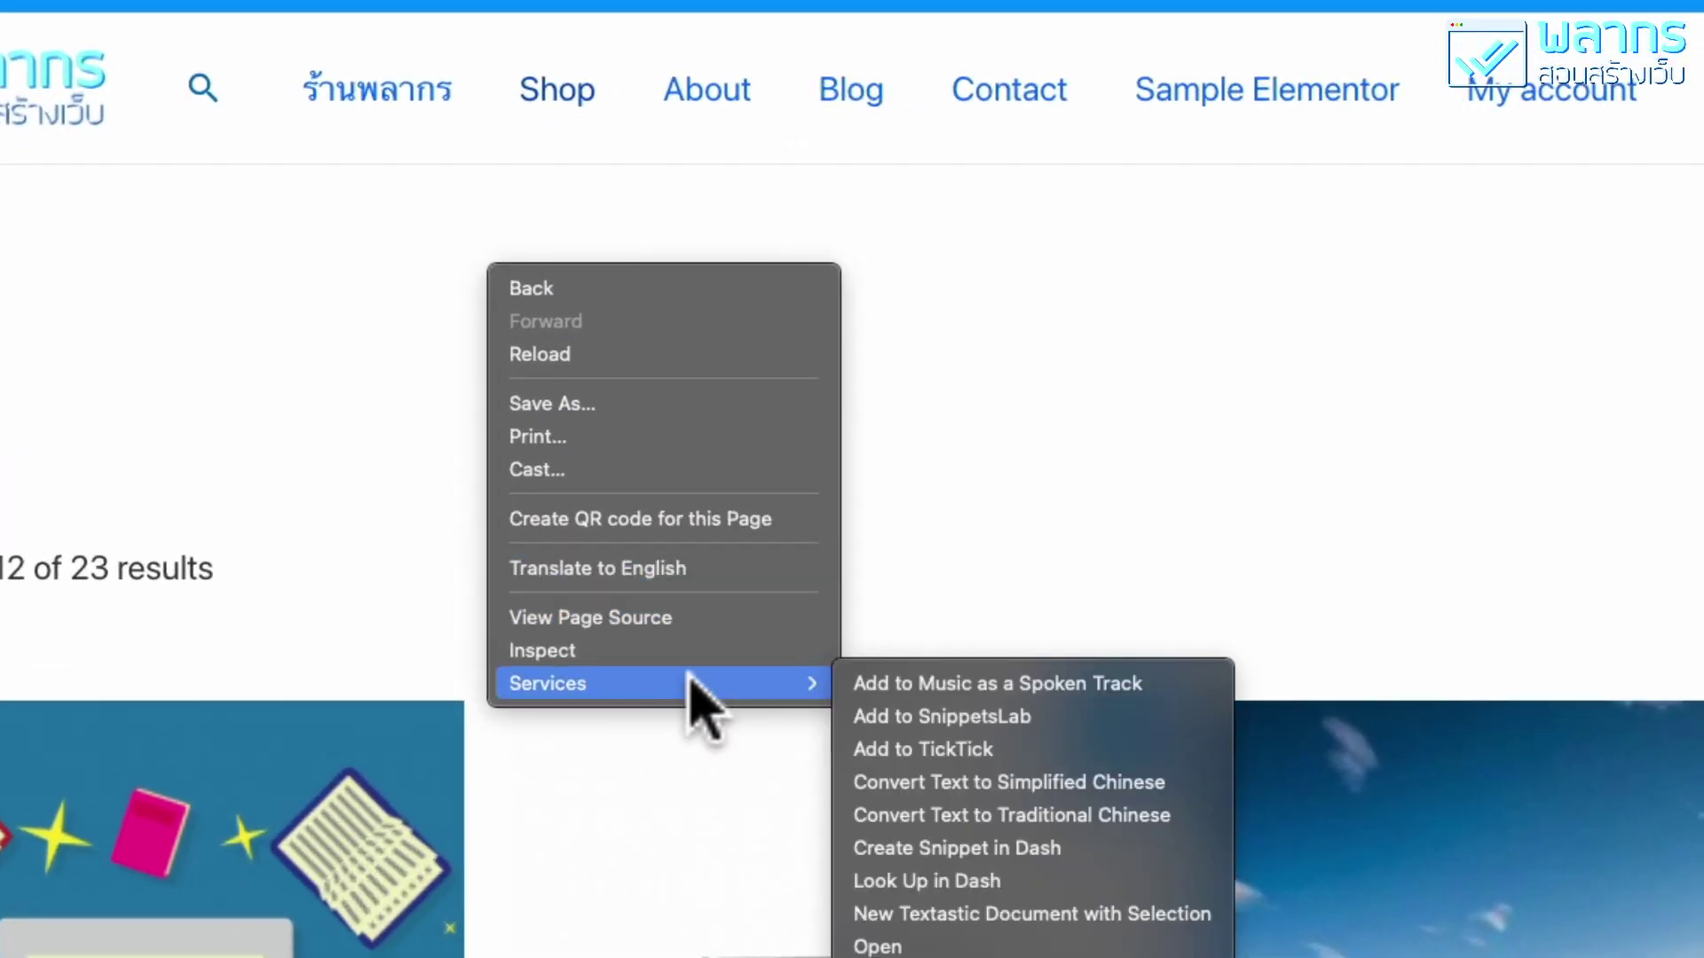
{"action": "left_click", "coordinate": [754, 652]}
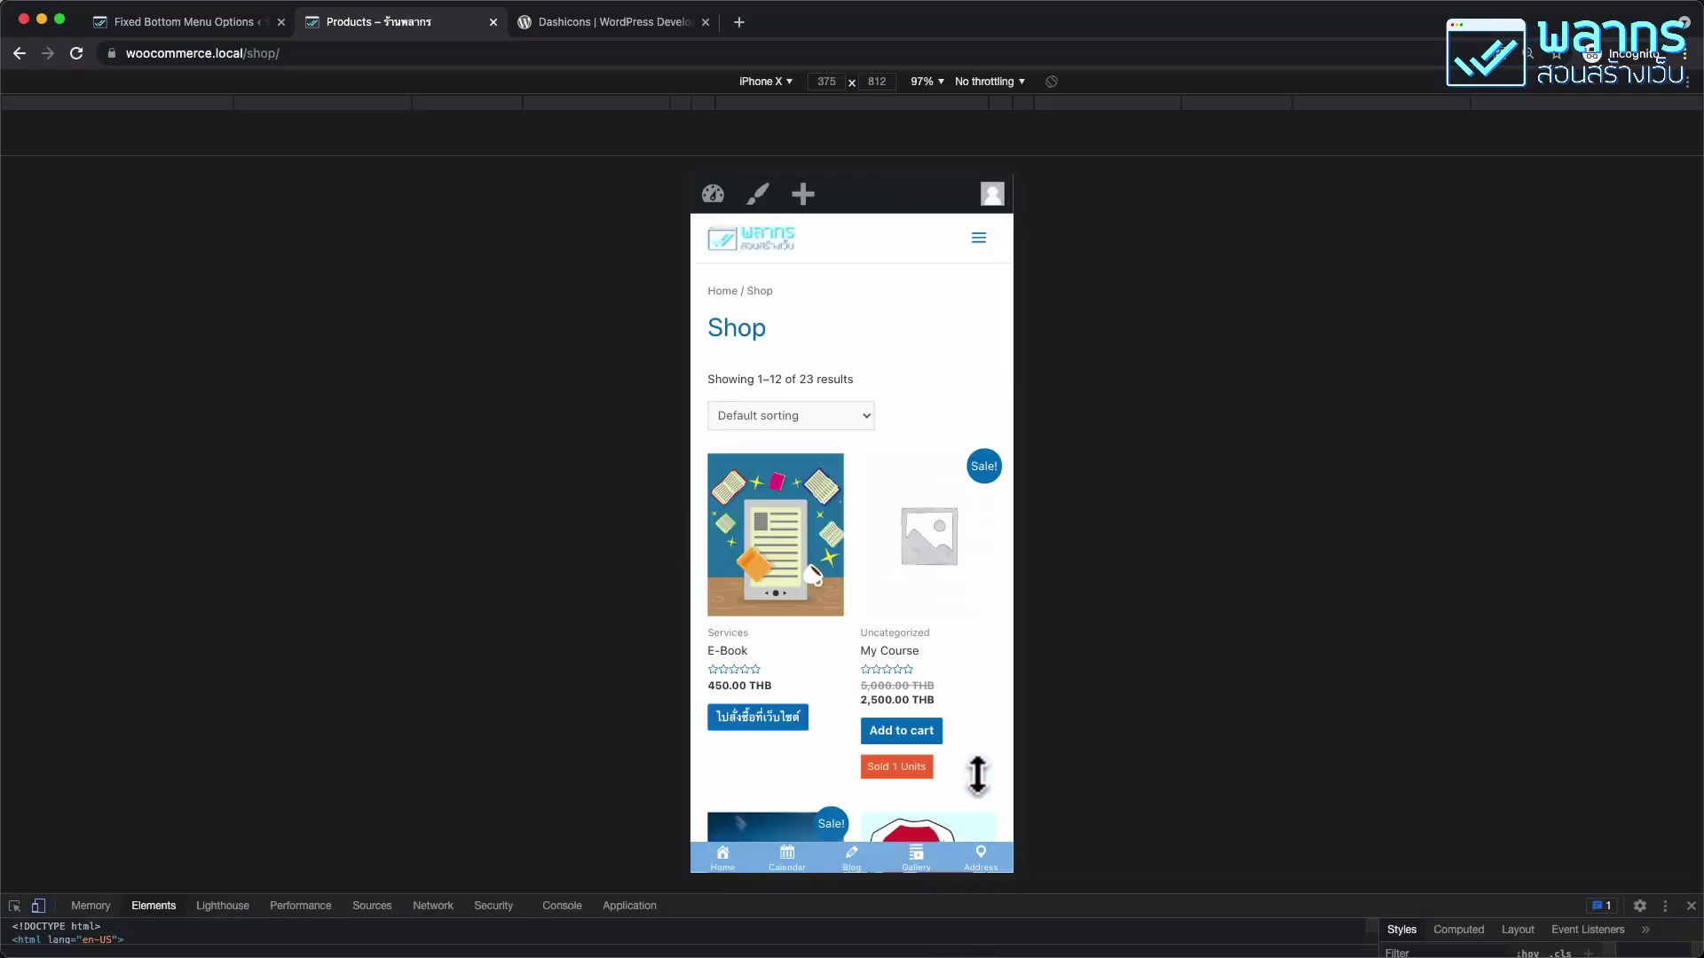
{"action": "left_click_drag", "start_coordinate": [977, 774], "coordinate": [1021, 546]}
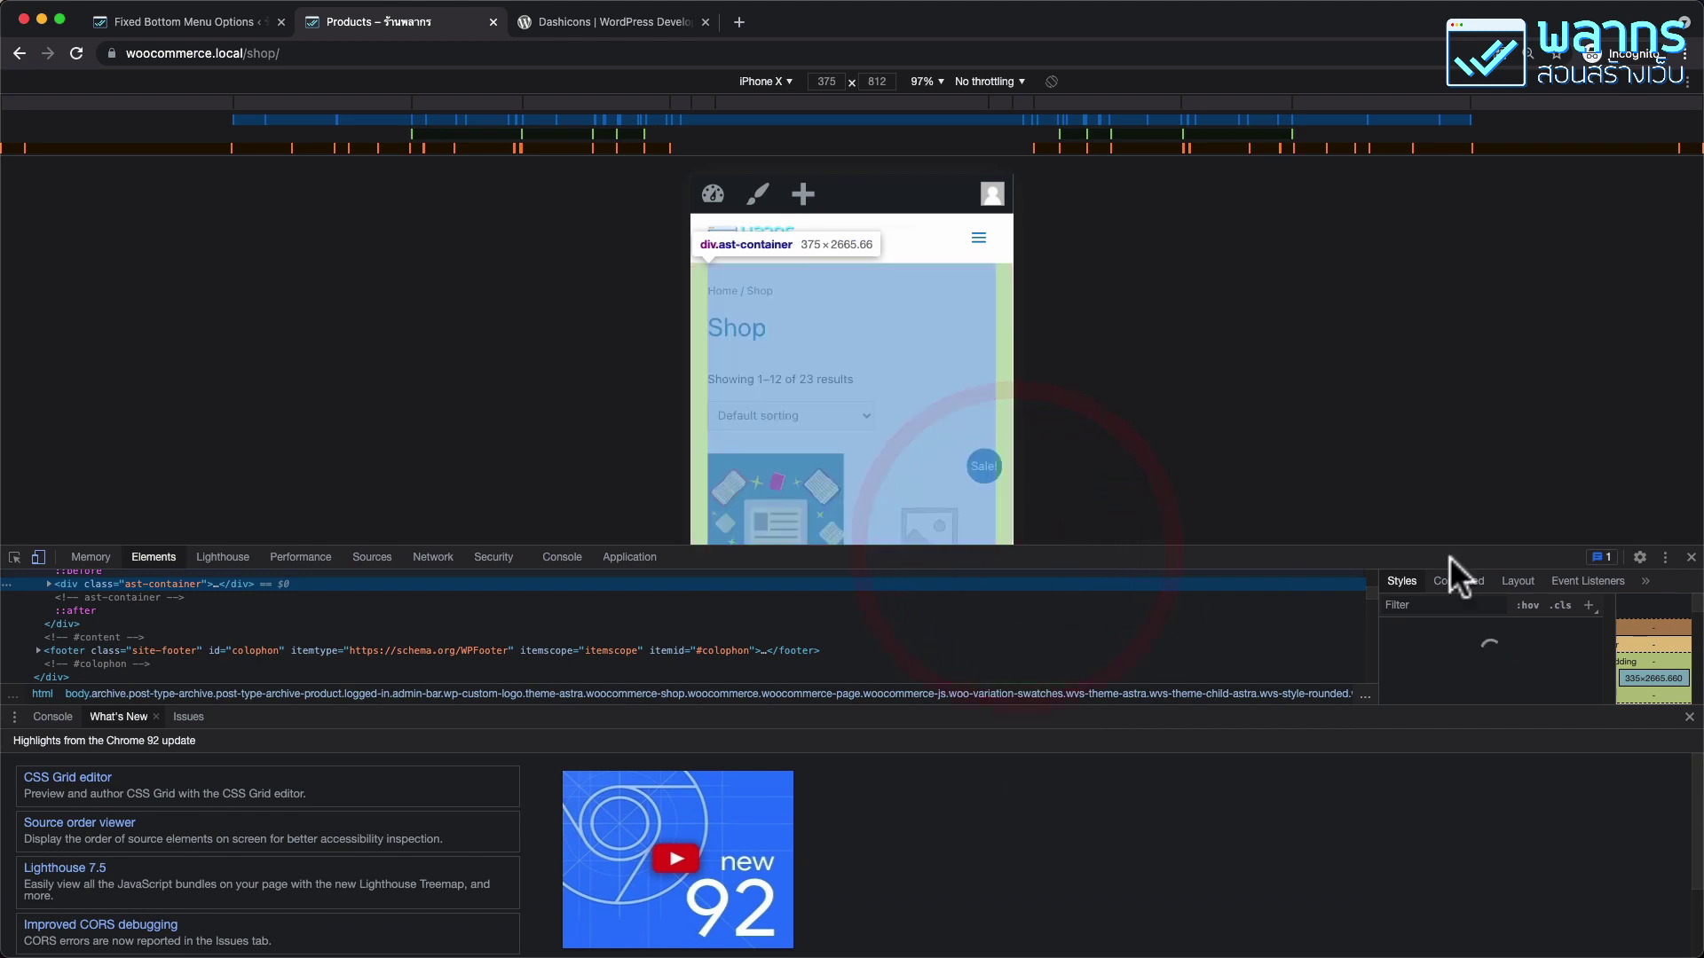
Try docking the developer tools to the right, and return them to the bottom dock
{"action": "left_click", "coordinate": [1665, 558]}
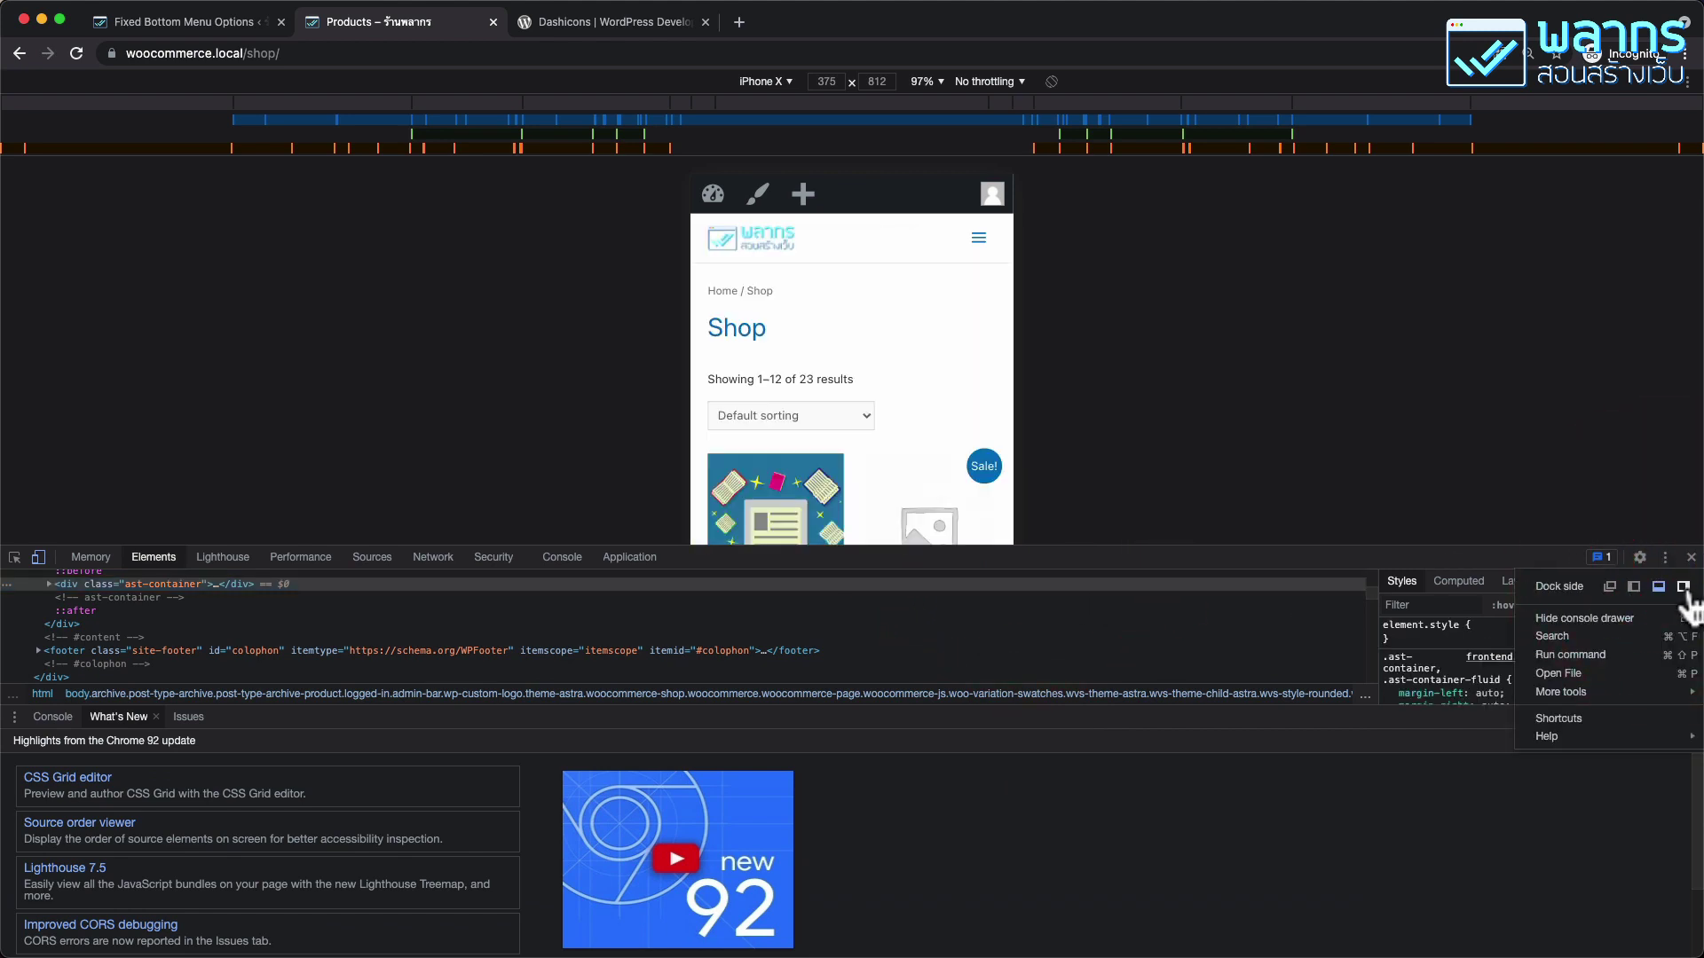
{"action": "left_click", "coordinate": [1684, 588]}
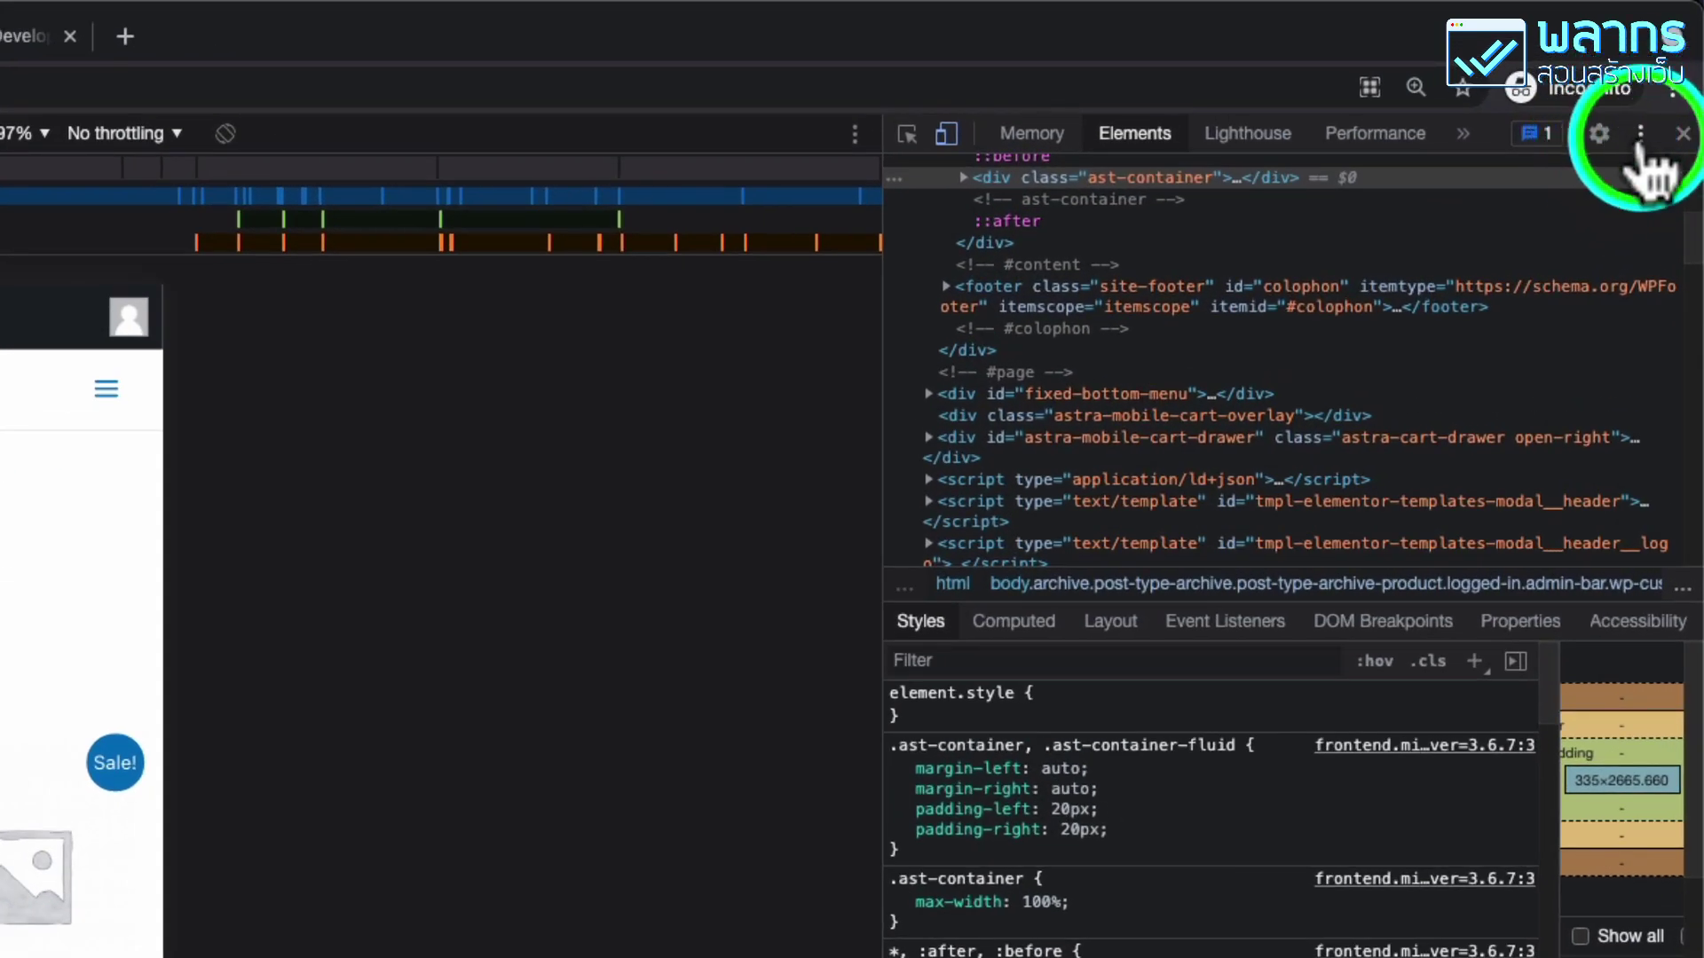
{"action": "left_click", "coordinate": [1640, 135]}
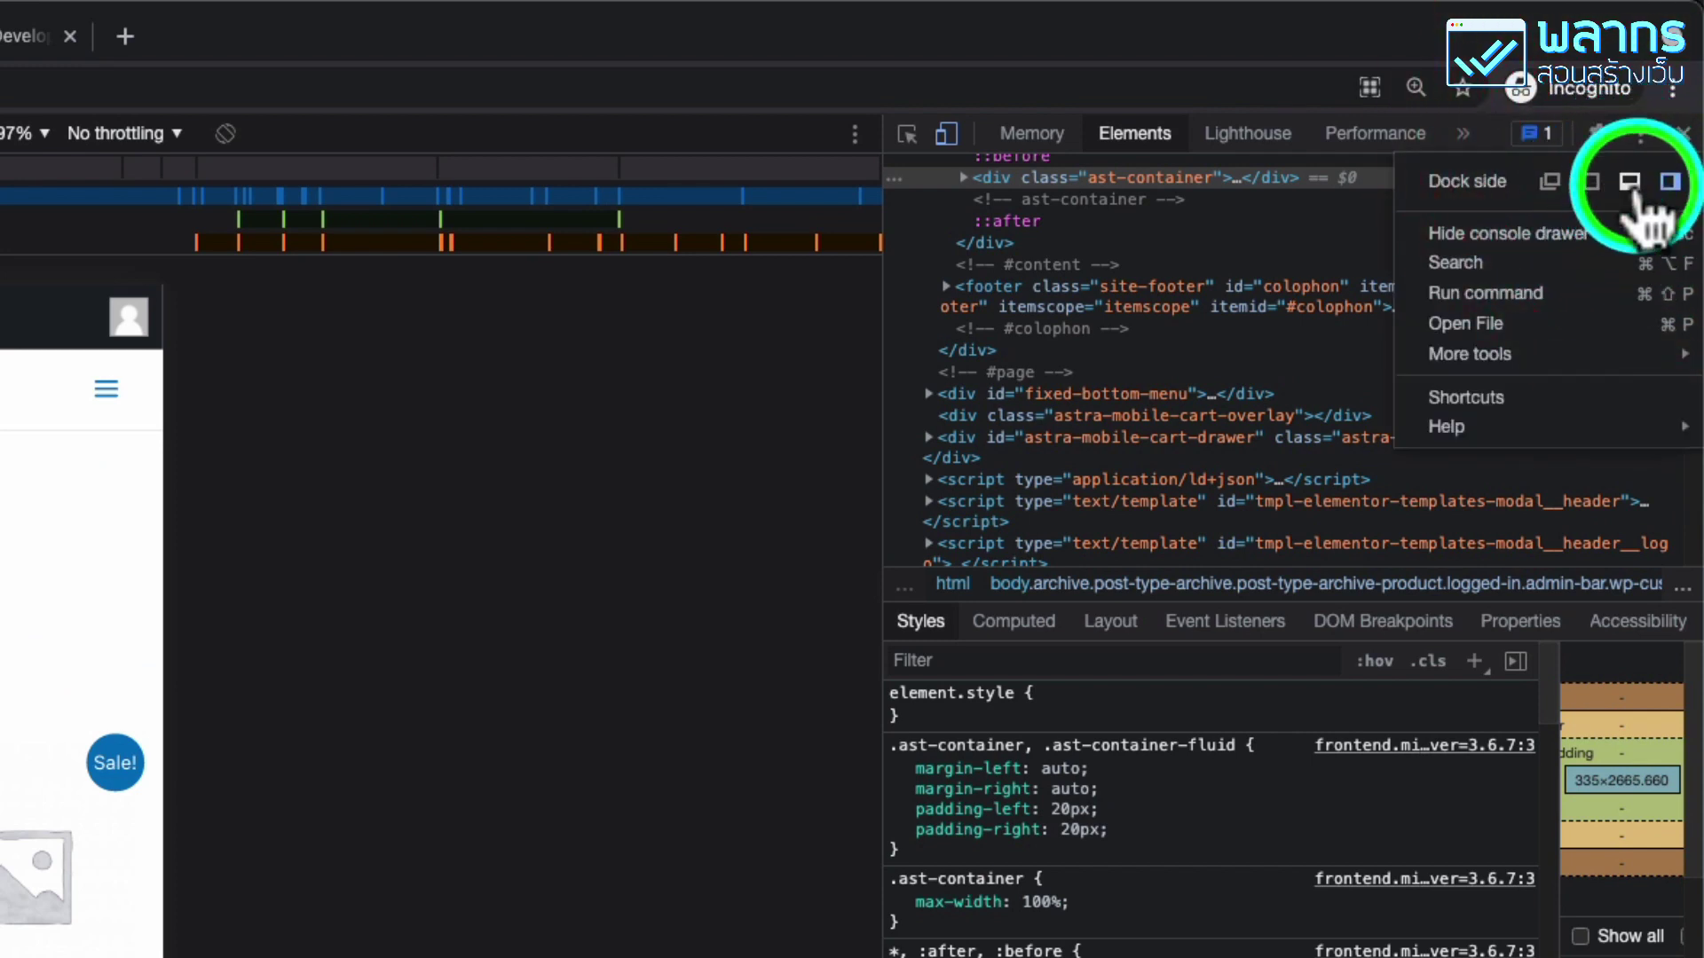
{"action": "left_click", "coordinate": [1631, 183]}
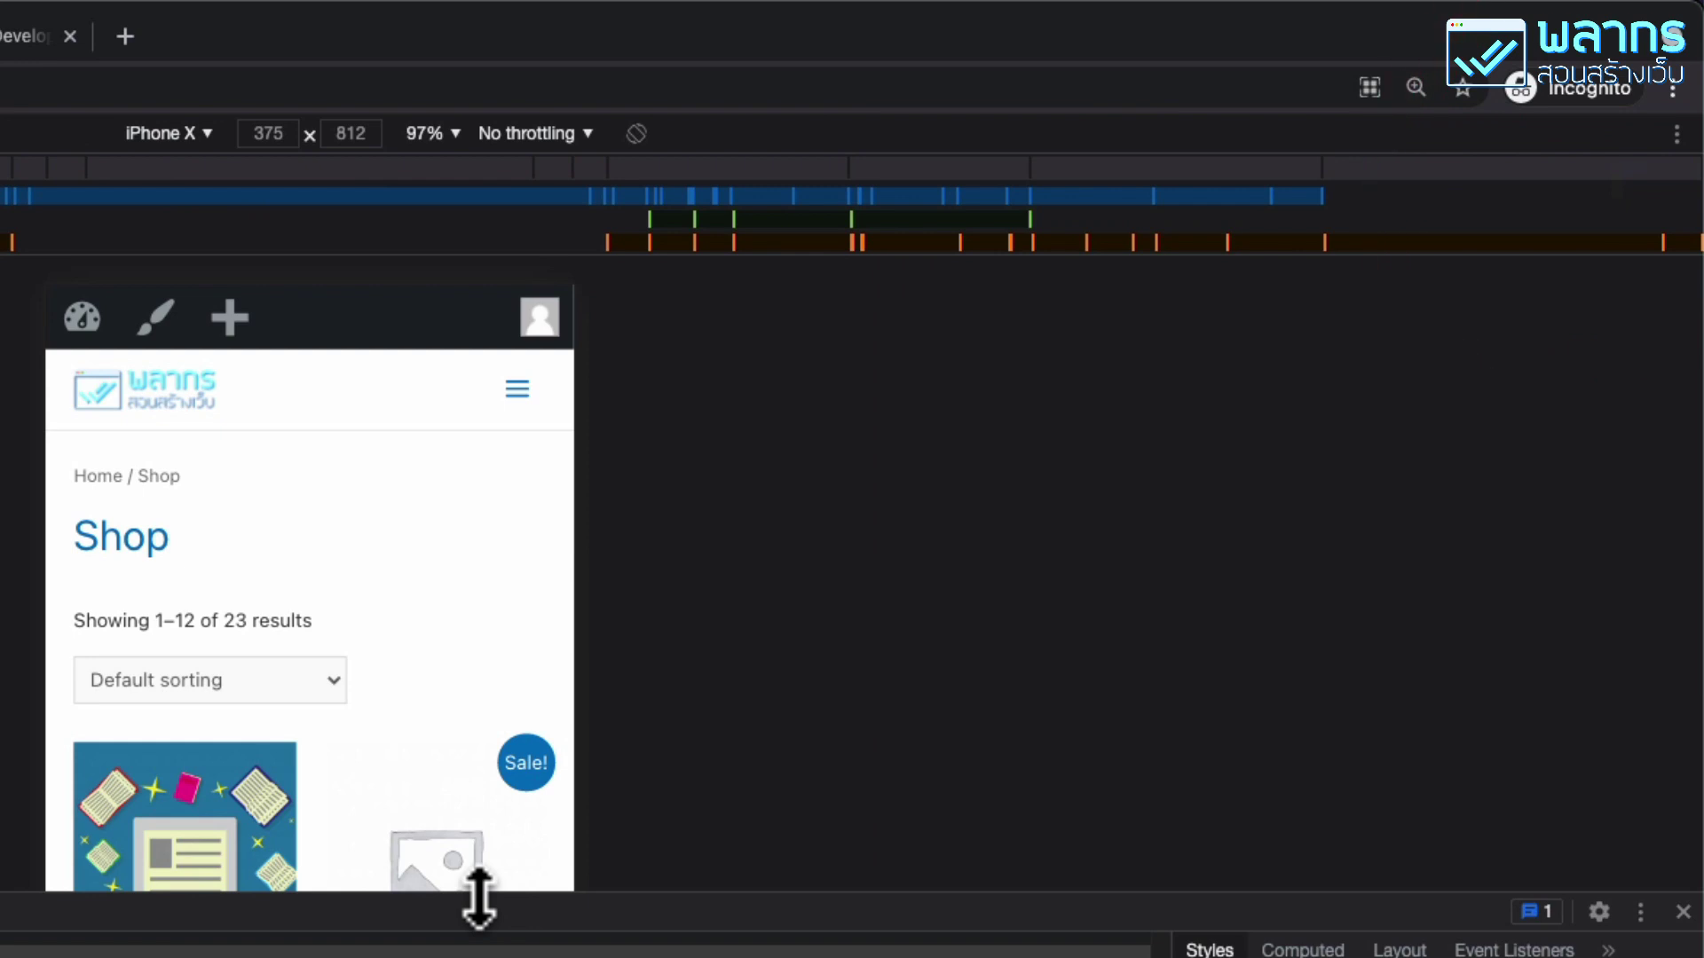
Resize the developer tools and switch device emulation off and on again to compare the desktop and mobile views
{"action": "left_click_drag", "start_coordinate": [479, 898], "coordinate": [464, 957]}
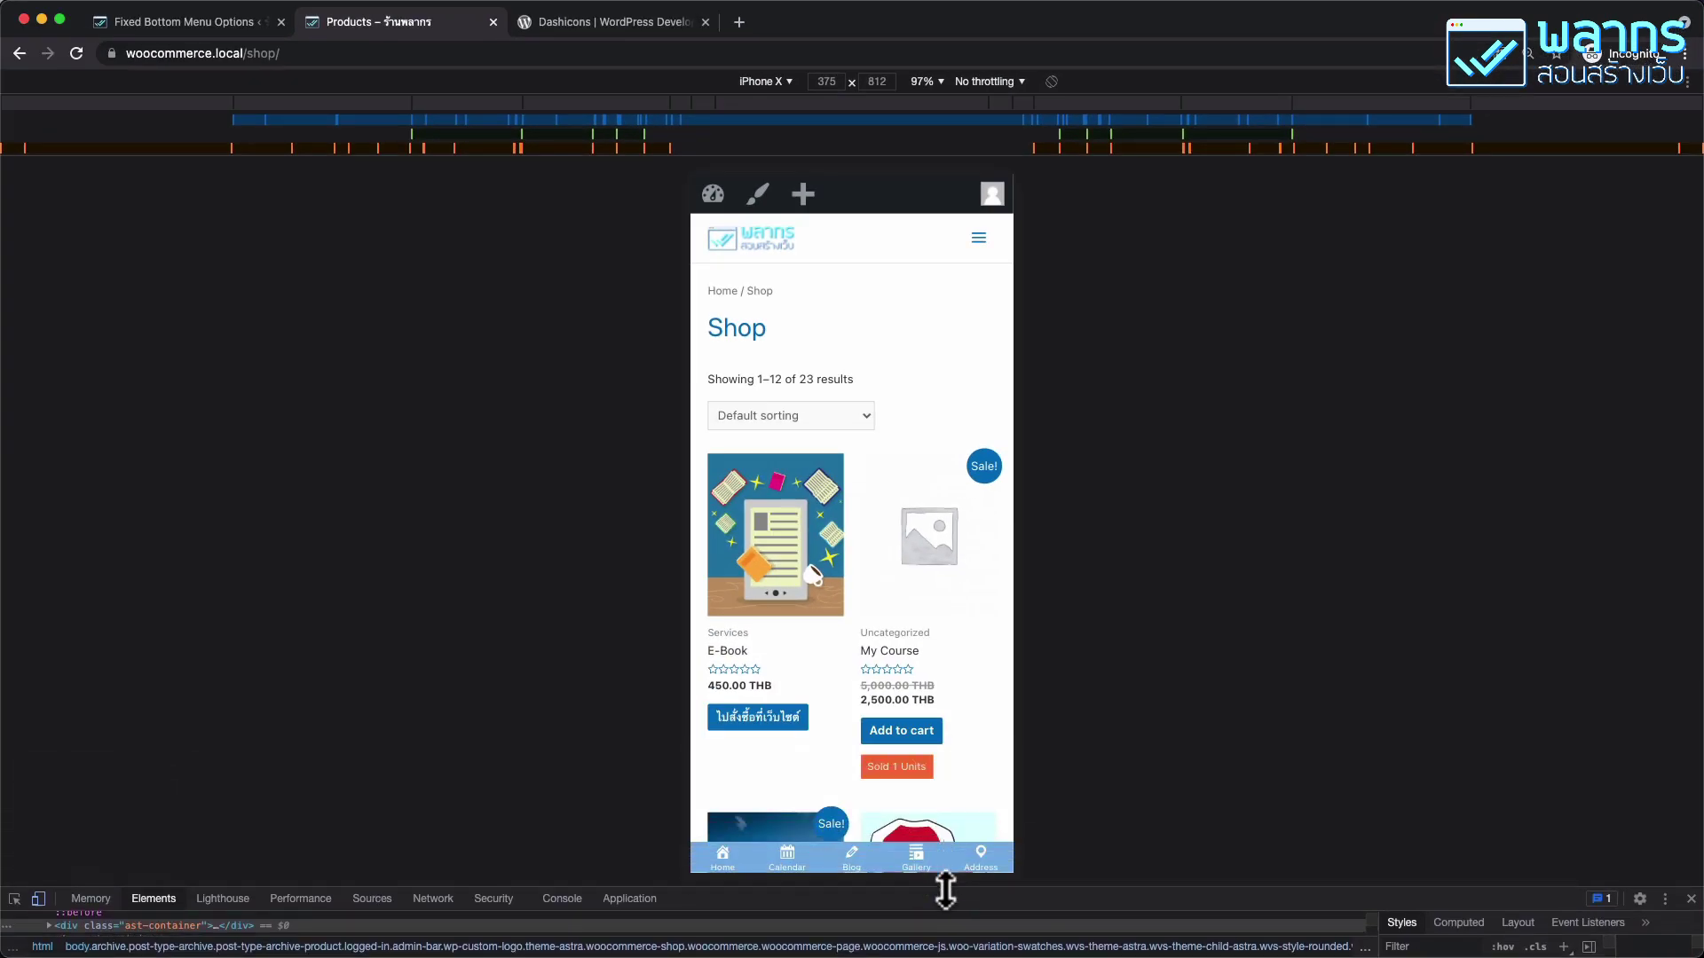
{"action": "left_click_drag", "start_coordinate": [946, 890], "coordinate": [970, 742]}
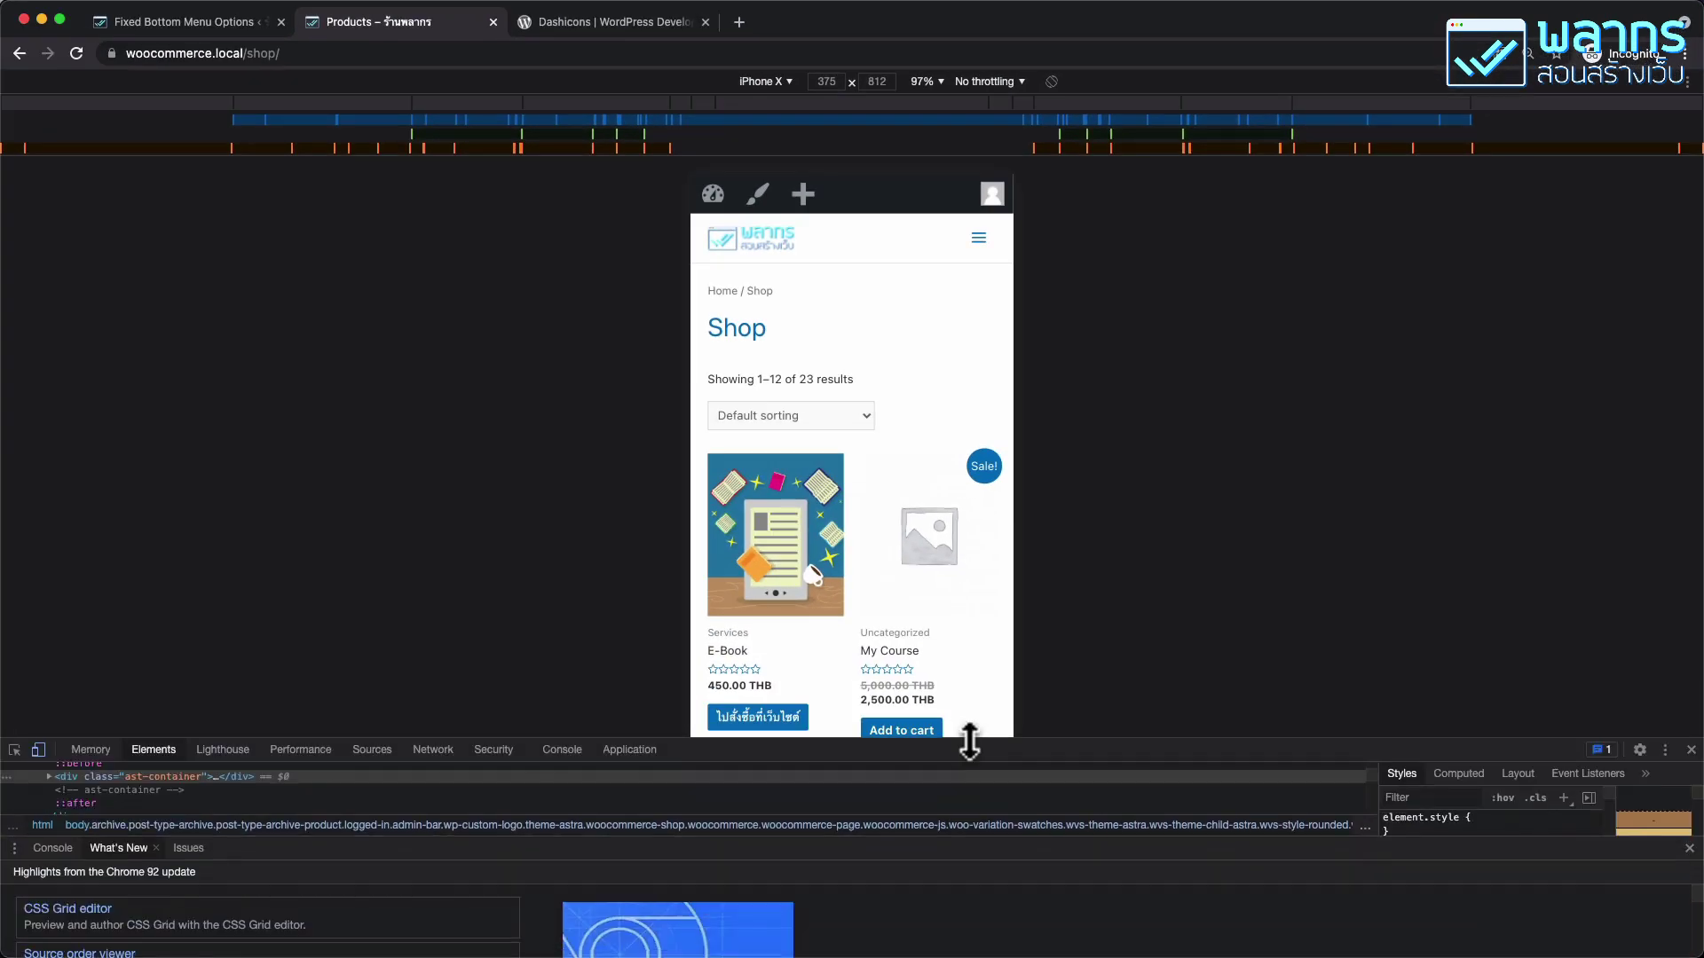
{"action": "left_click", "coordinate": [38, 749]}
{"action": "left_click", "coordinate": [38, 750]}
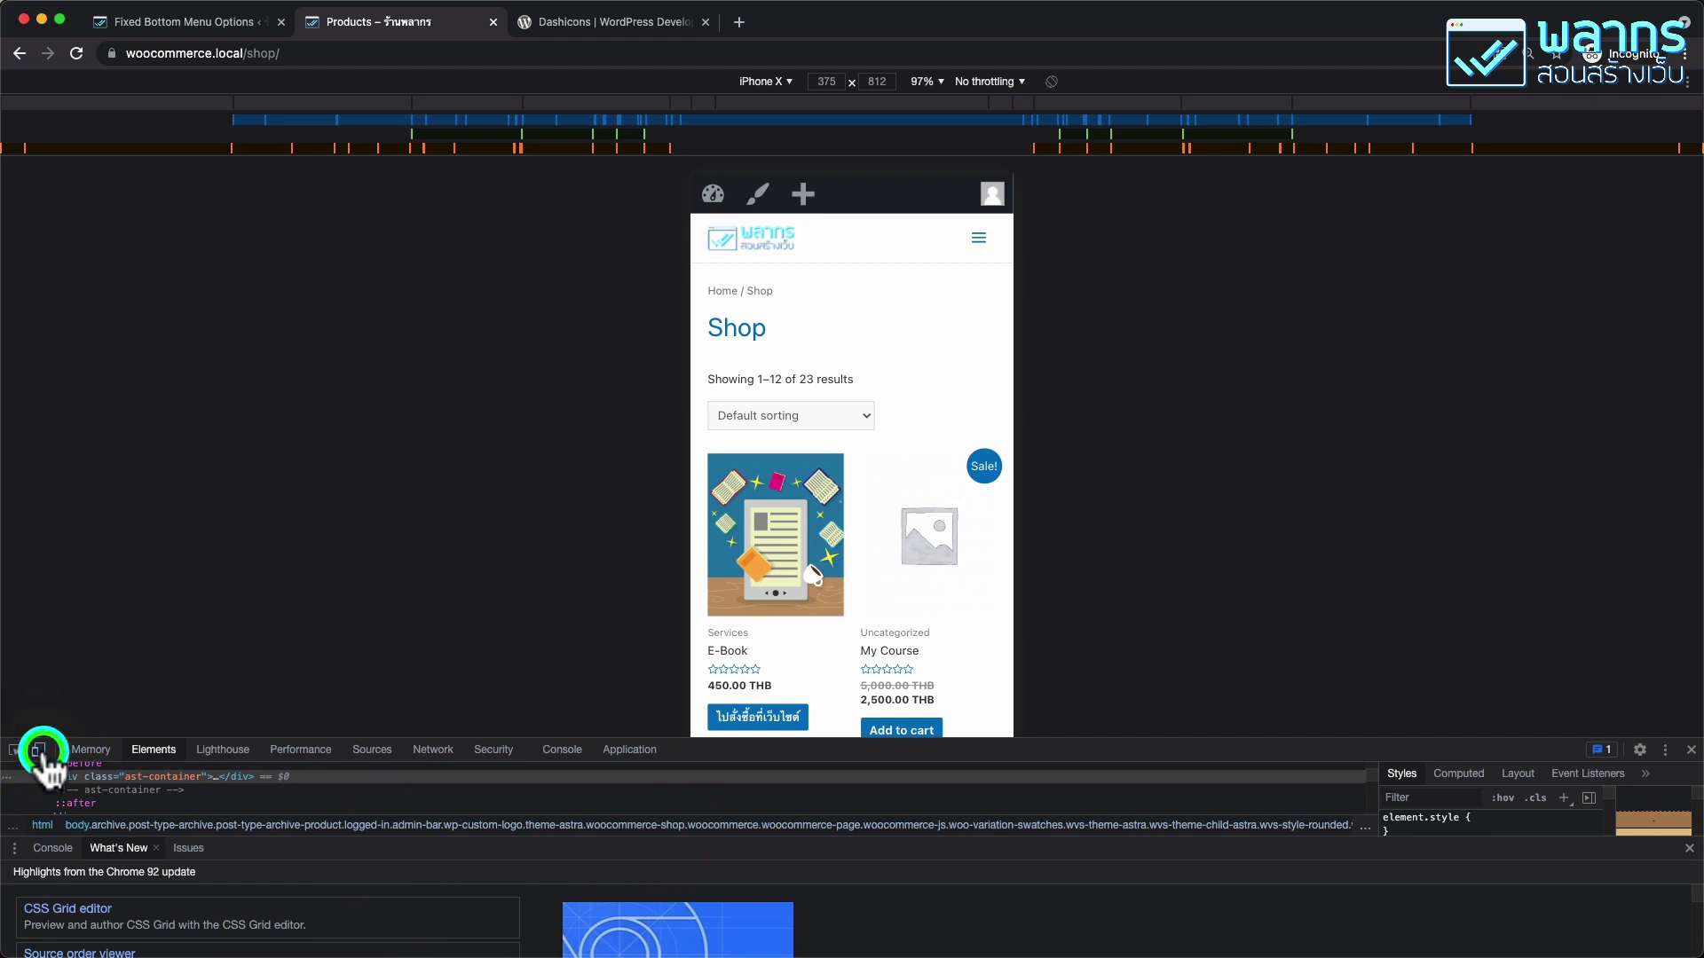
{"action": "left_click", "coordinate": [38, 750]}
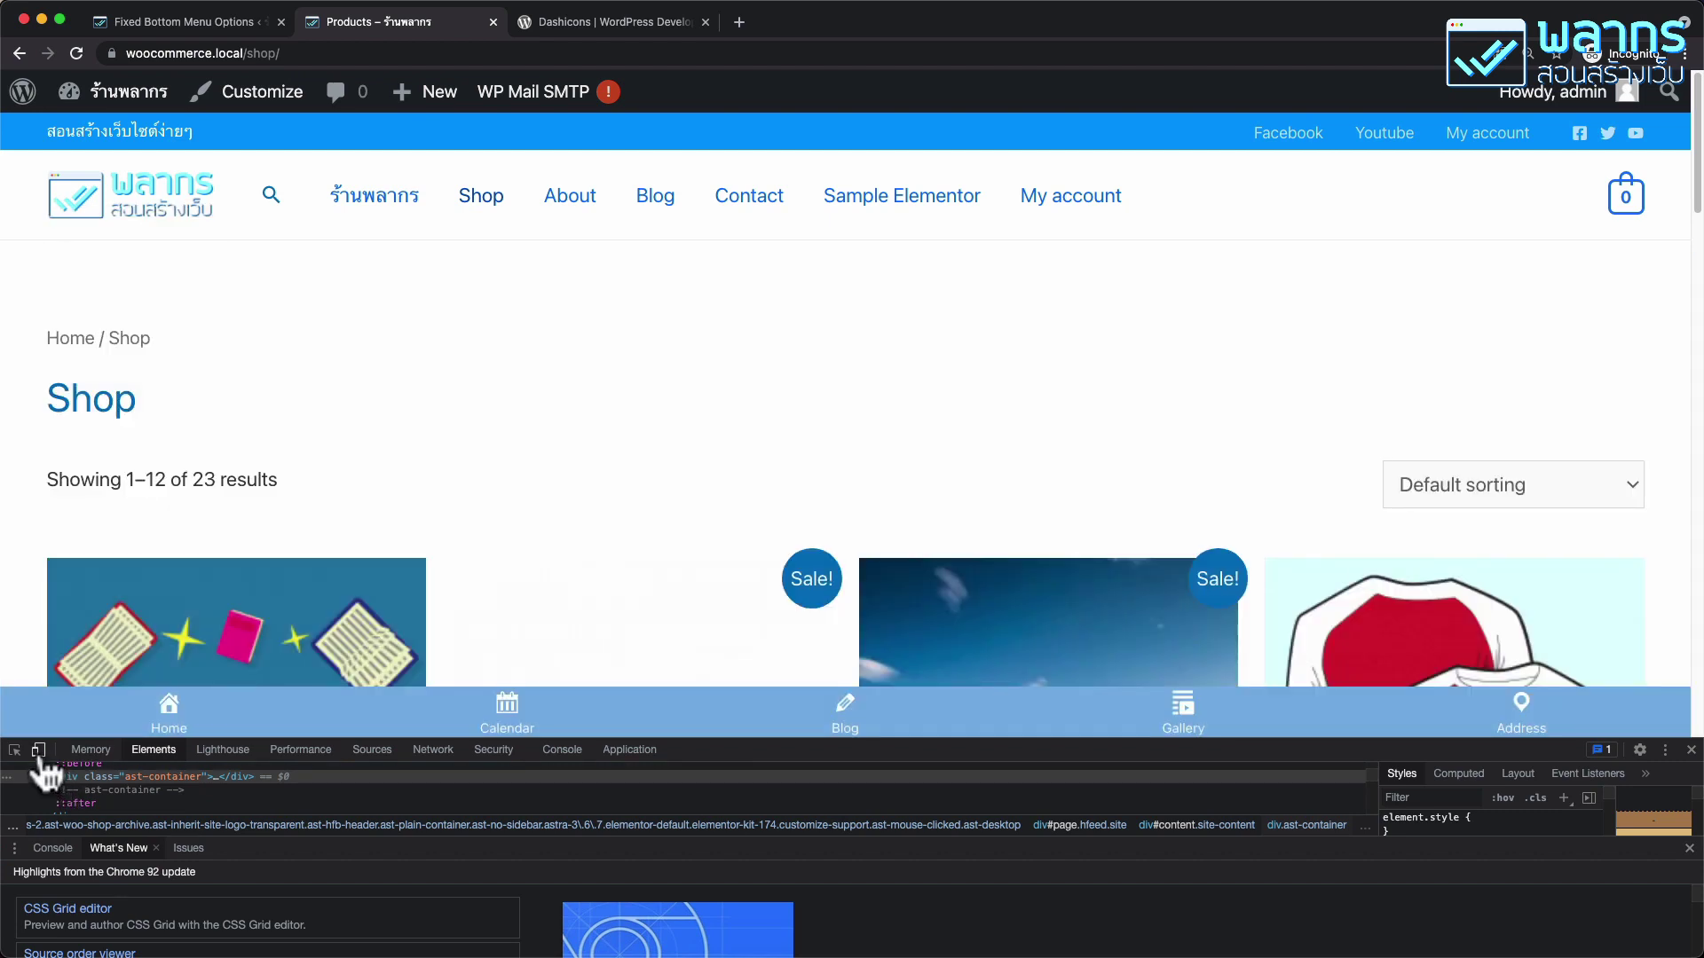
{"action": "left_click", "coordinate": [39, 754]}
{"action": "left_click", "coordinate": [38, 751]}
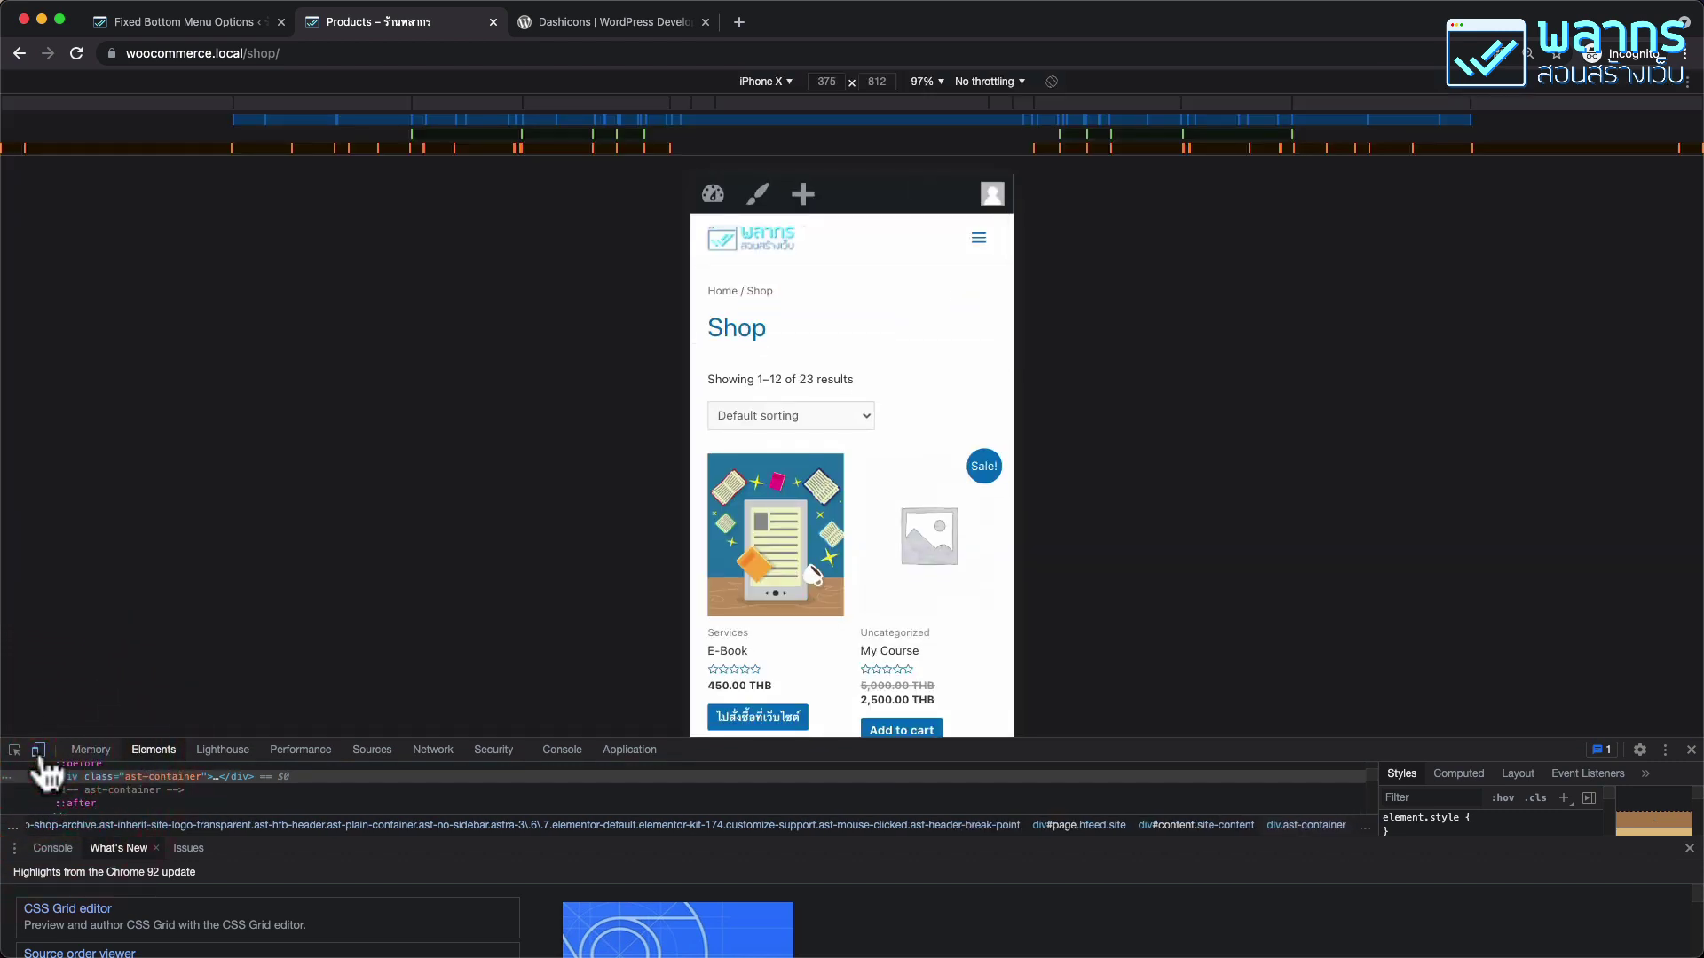
Shrink the developer tools pane and set the iPhone X preview's zoom to Fit to window
{"action": "left_click_drag", "start_coordinate": [1209, 742], "coordinate": [1213, 827]}
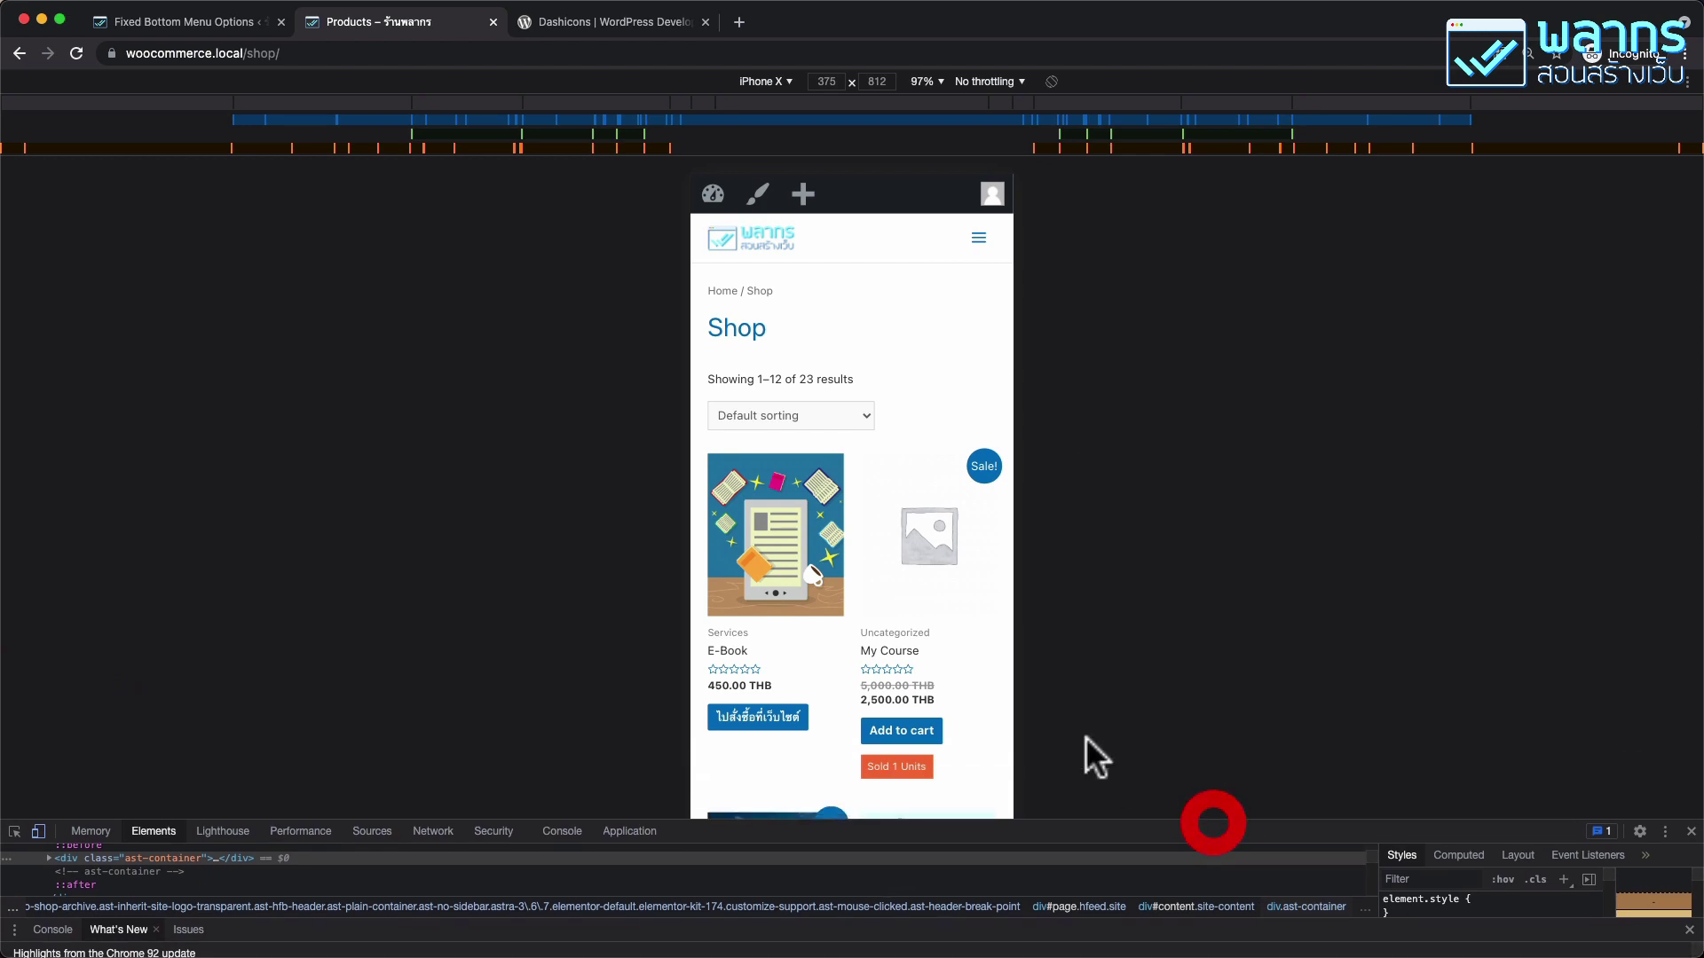
{"action": "left_click", "coordinate": [939, 82]}
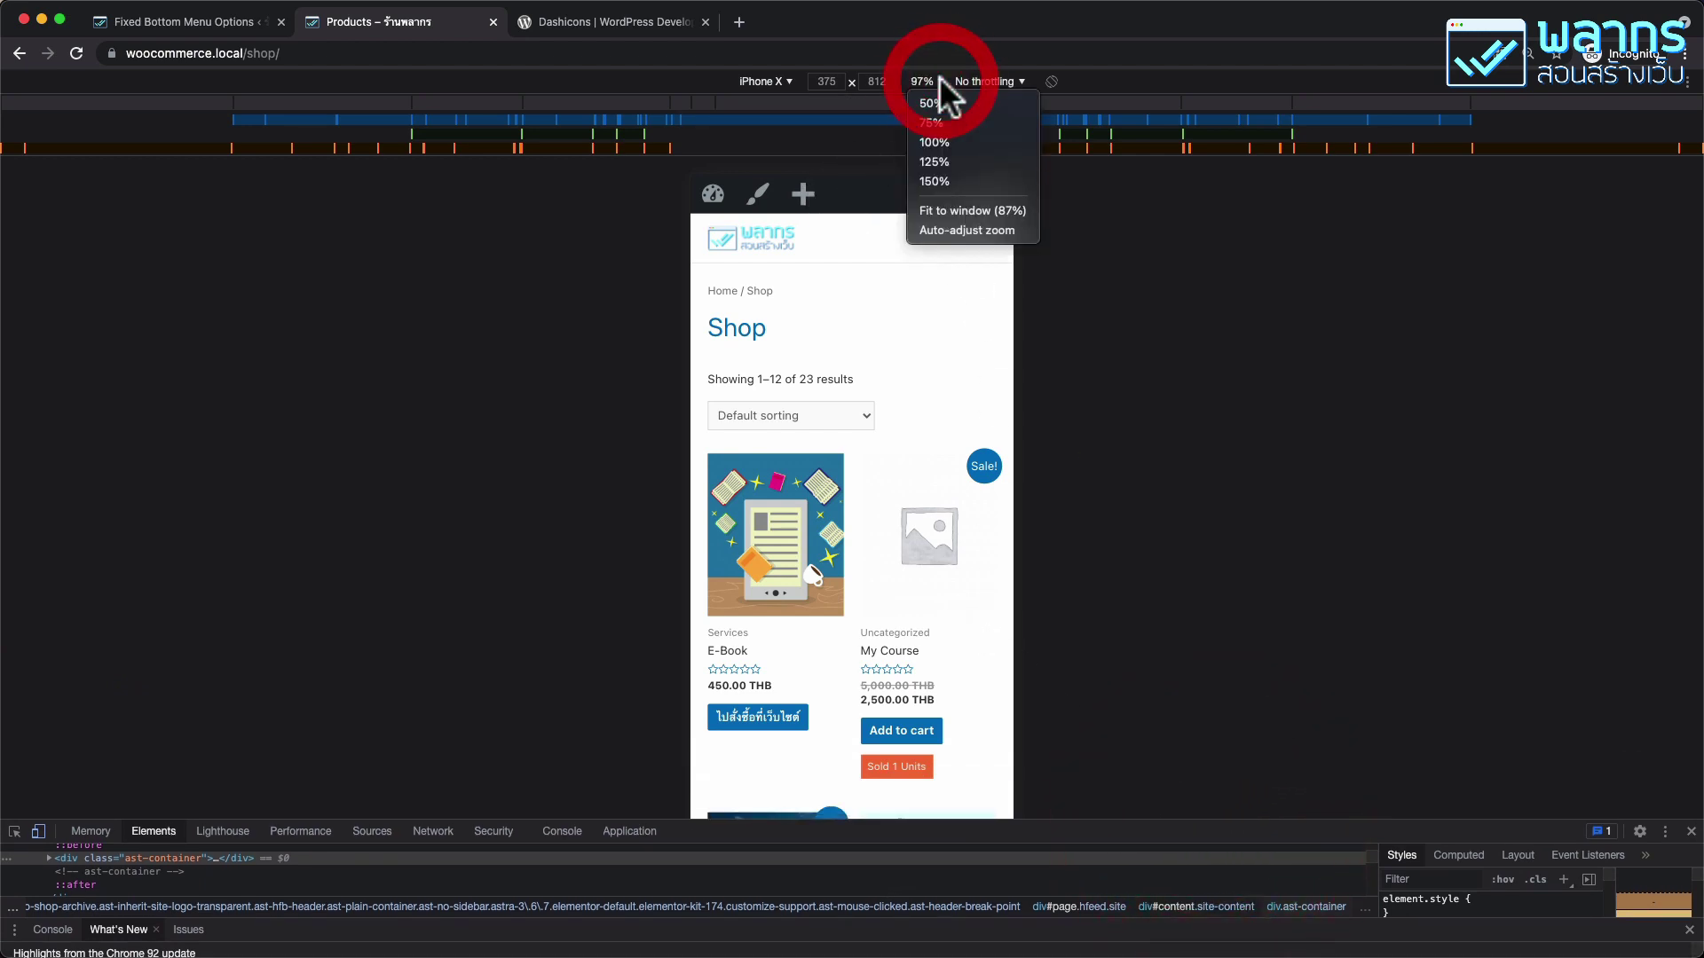
{"action": "left_click", "coordinate": [1016, 210]}
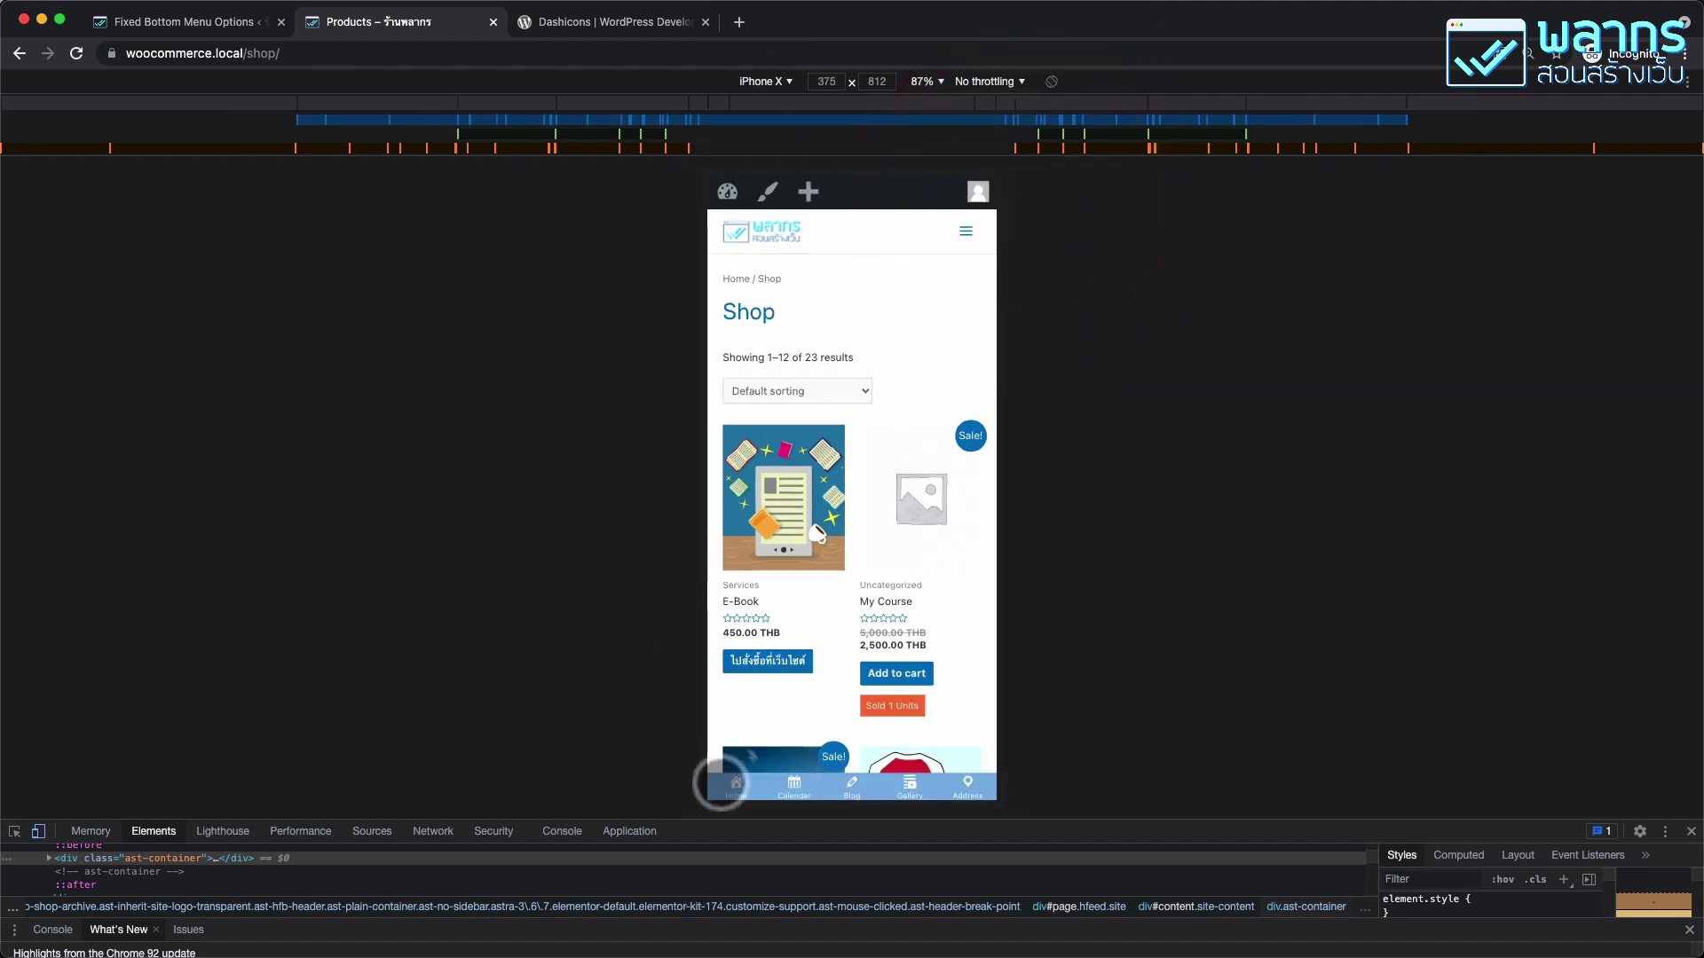
Check the bottom menu on the mobile Shop page while scrolling, reload the page and examine the updated menu items
{"action": "left_click", "coordinate": [792, 784]}
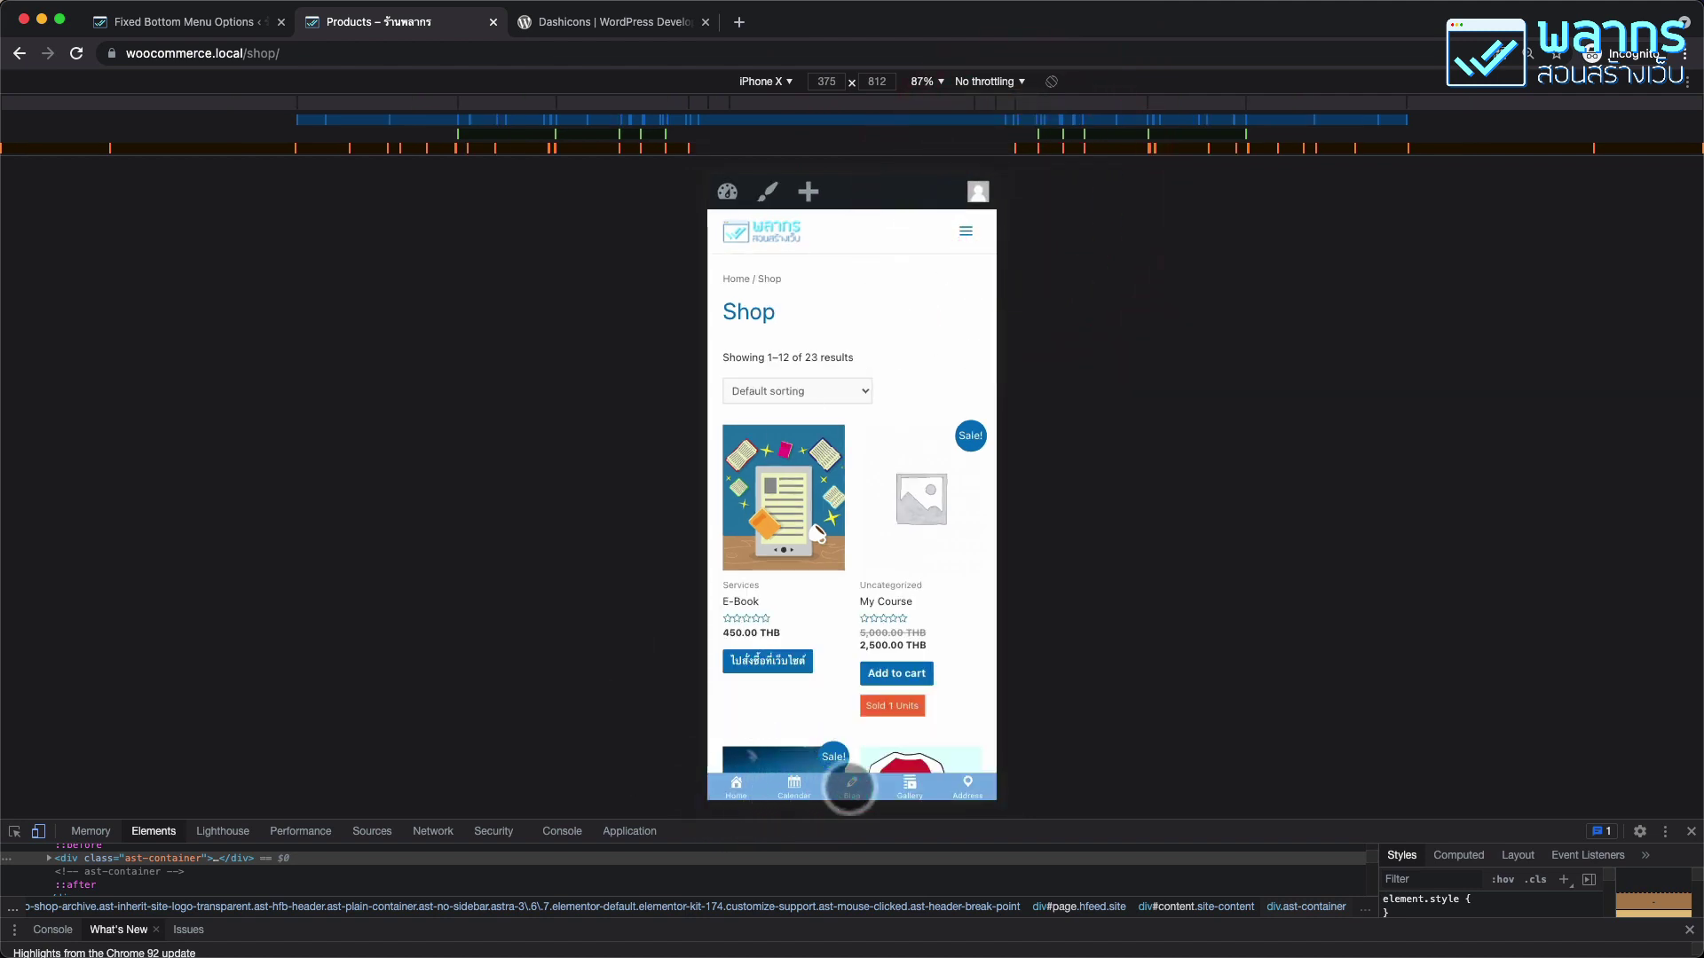
{"action": "left_click", "coordinate": [904, 785]}
{"action": "left_click", "coordinate": [955, 787]}
{"action": "scroll", "coordinate": [914, 601], "scroll_direction": "down", "scroll_amount": 7}
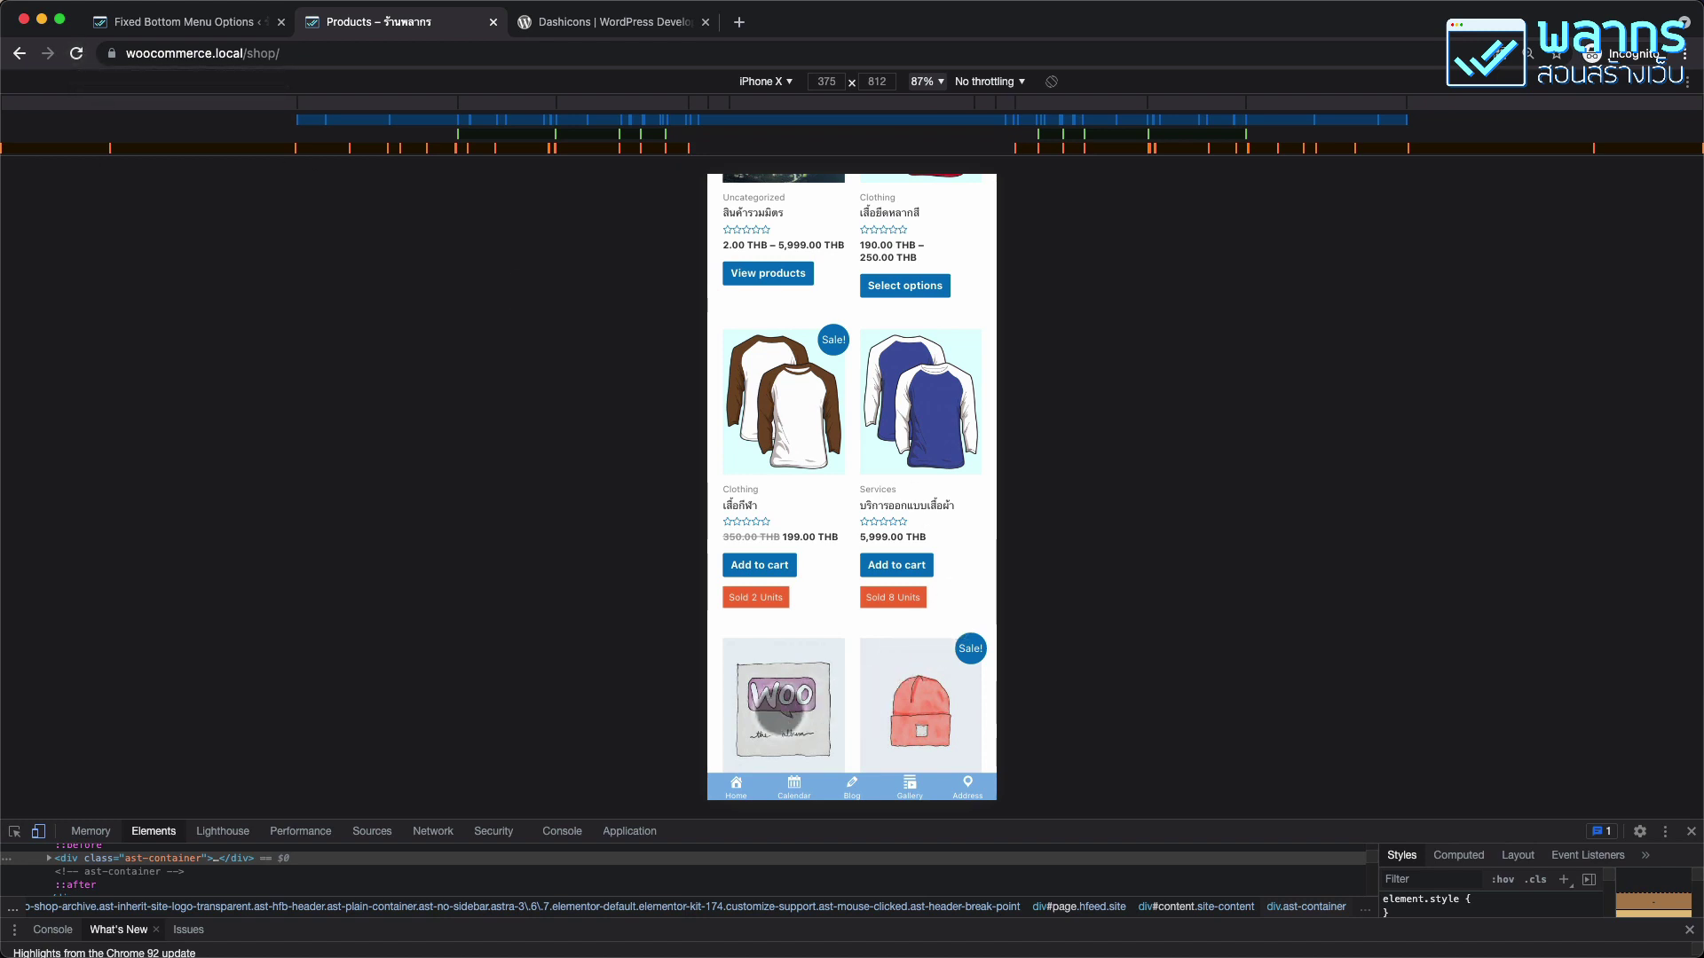
{"action": "left_click", "coordinate": [78, 54]}
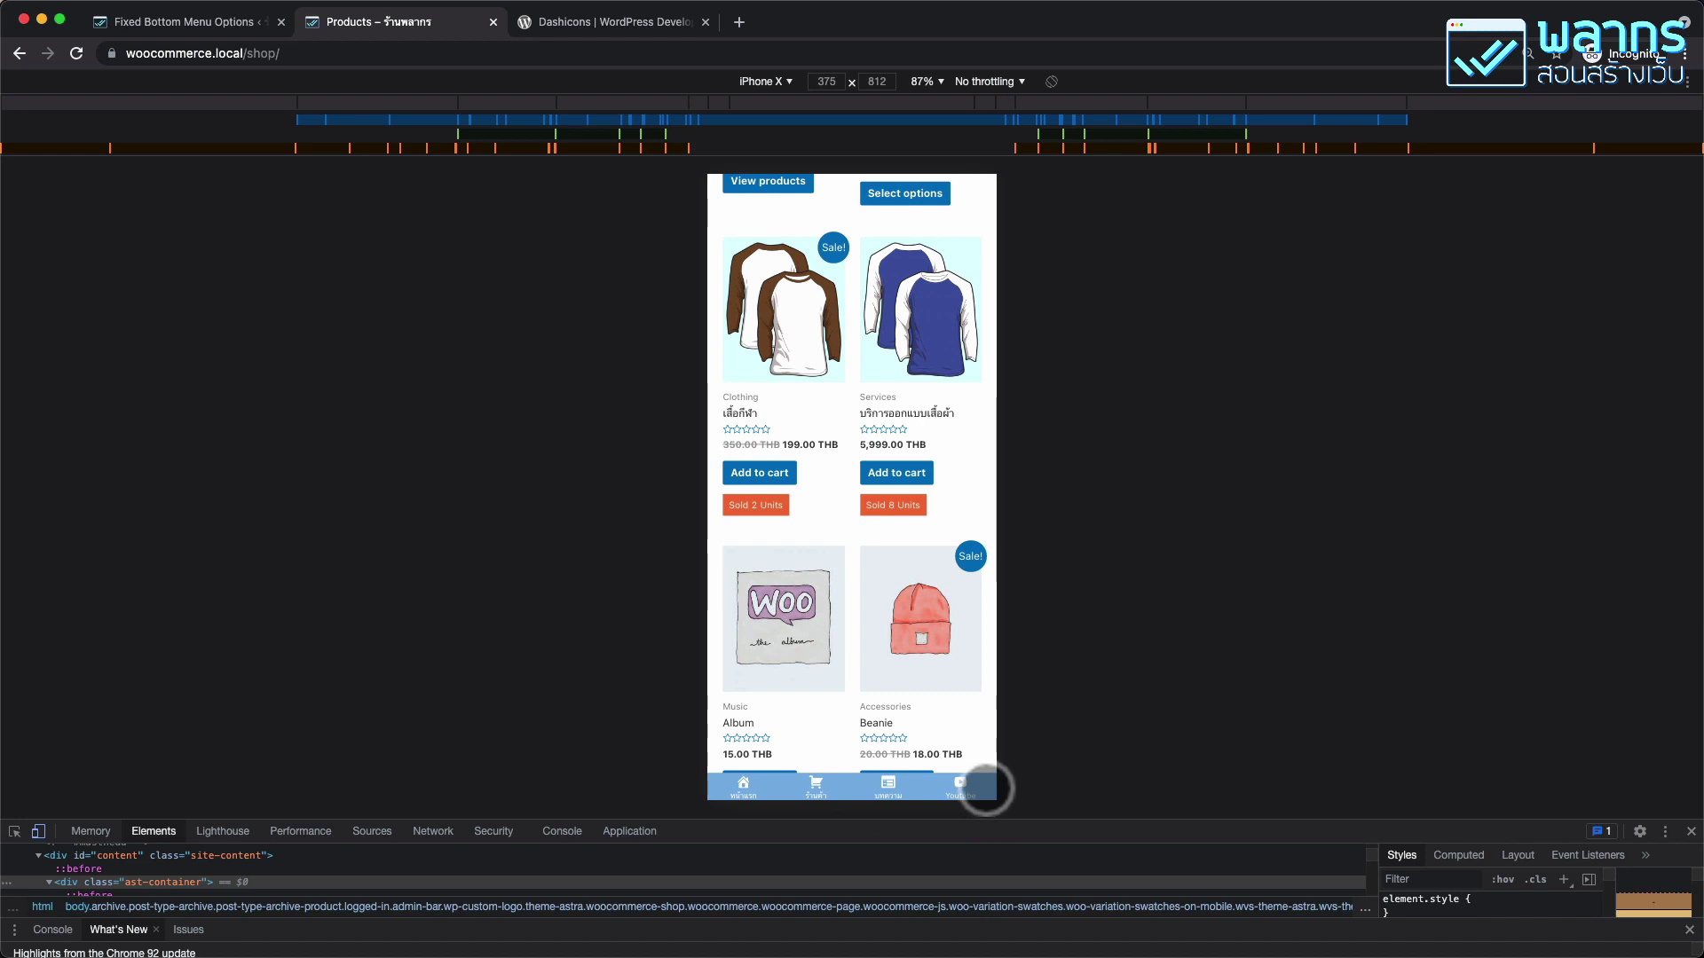
{"action": "scroll", "coordinate": [995, 761], "scroll_direction": "up", "scroll_amount": 1}
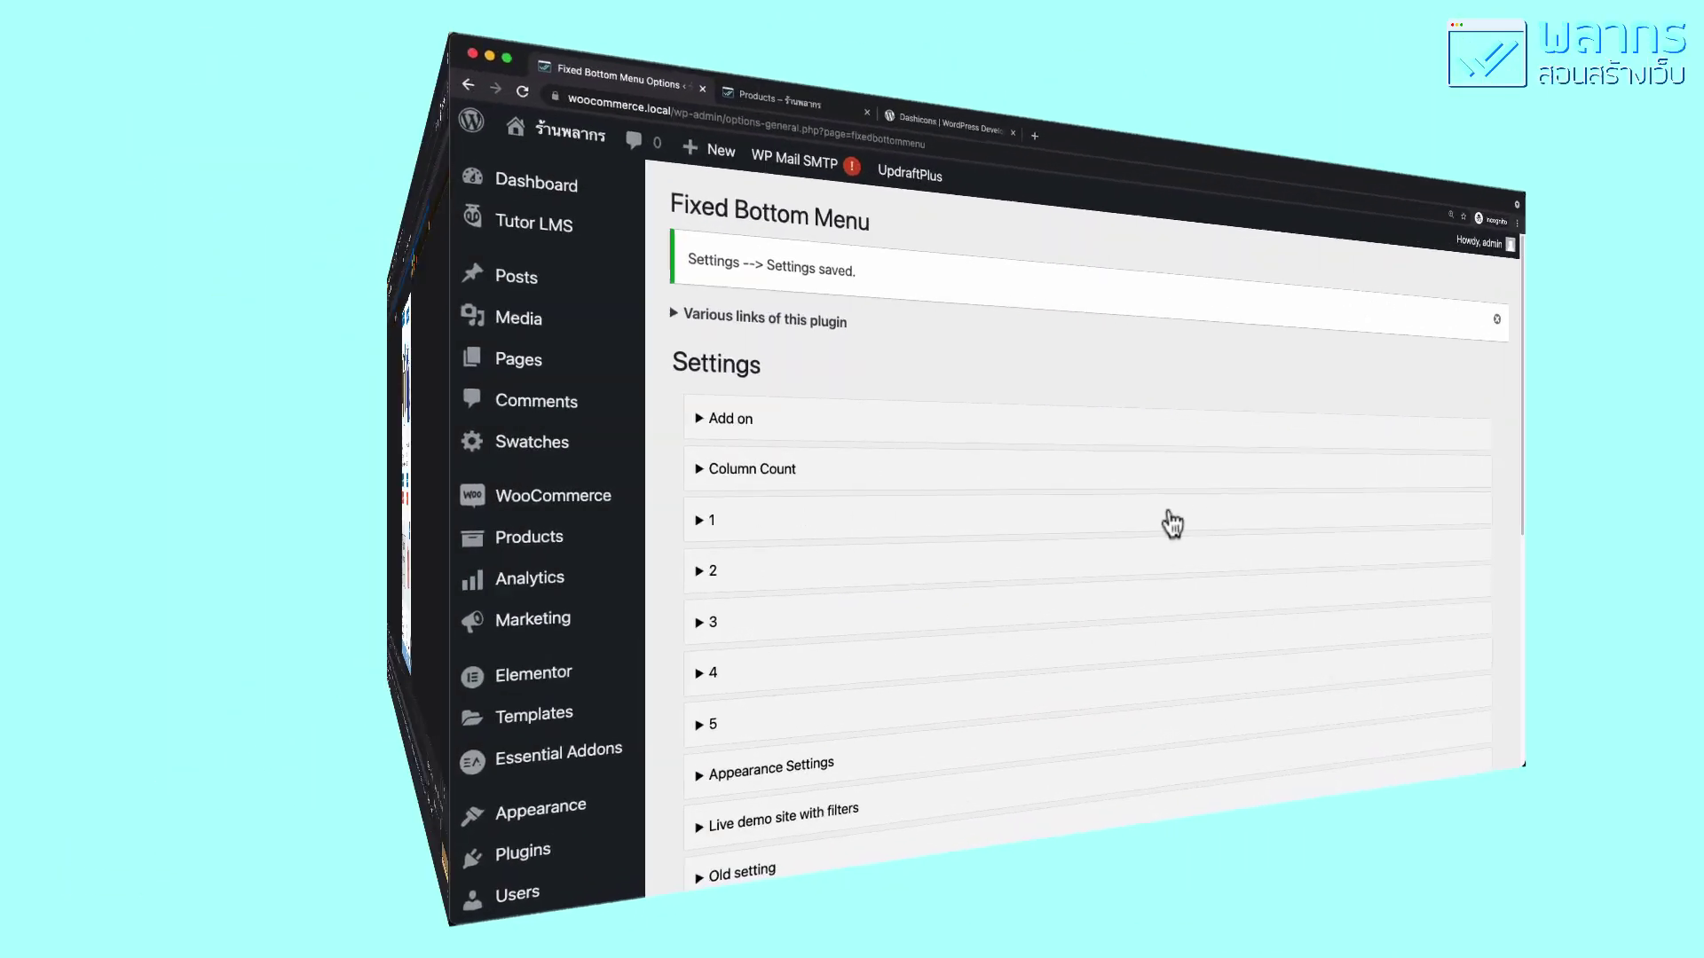
In the Fixed Bottom Menu Appearance Settings, set font size 14px, menu height 3.6rem, line height 1.9rem and padding top 0.65rem
{"action": "scroll", "coordinate": [982, 552], "scroll_direction": "down", "scroll_amount": 4}
{"action": "scroll", "coordinate": [982, 552], "scroll_direction": "down", "scroll_amount": 1}
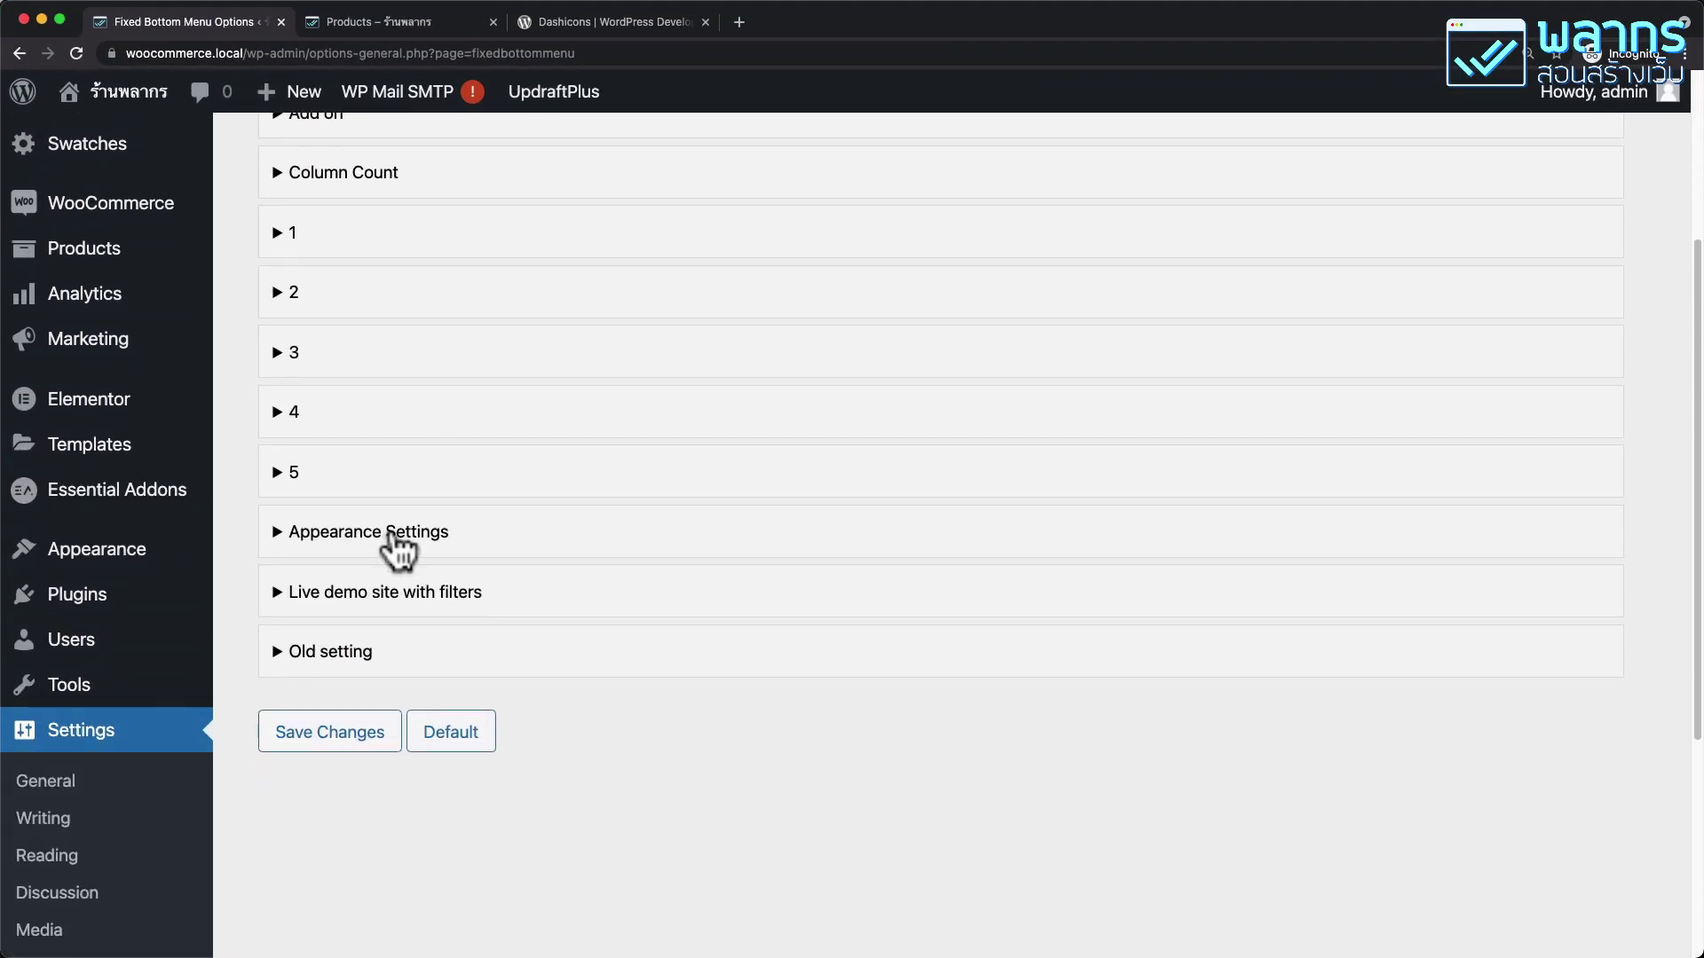
{"action": "left_click", "coordinate": [394, 532]}
{"action": "scroll", "coordinate": [715, 630], "scroll_direction": "down", "scroll_amount": 3}
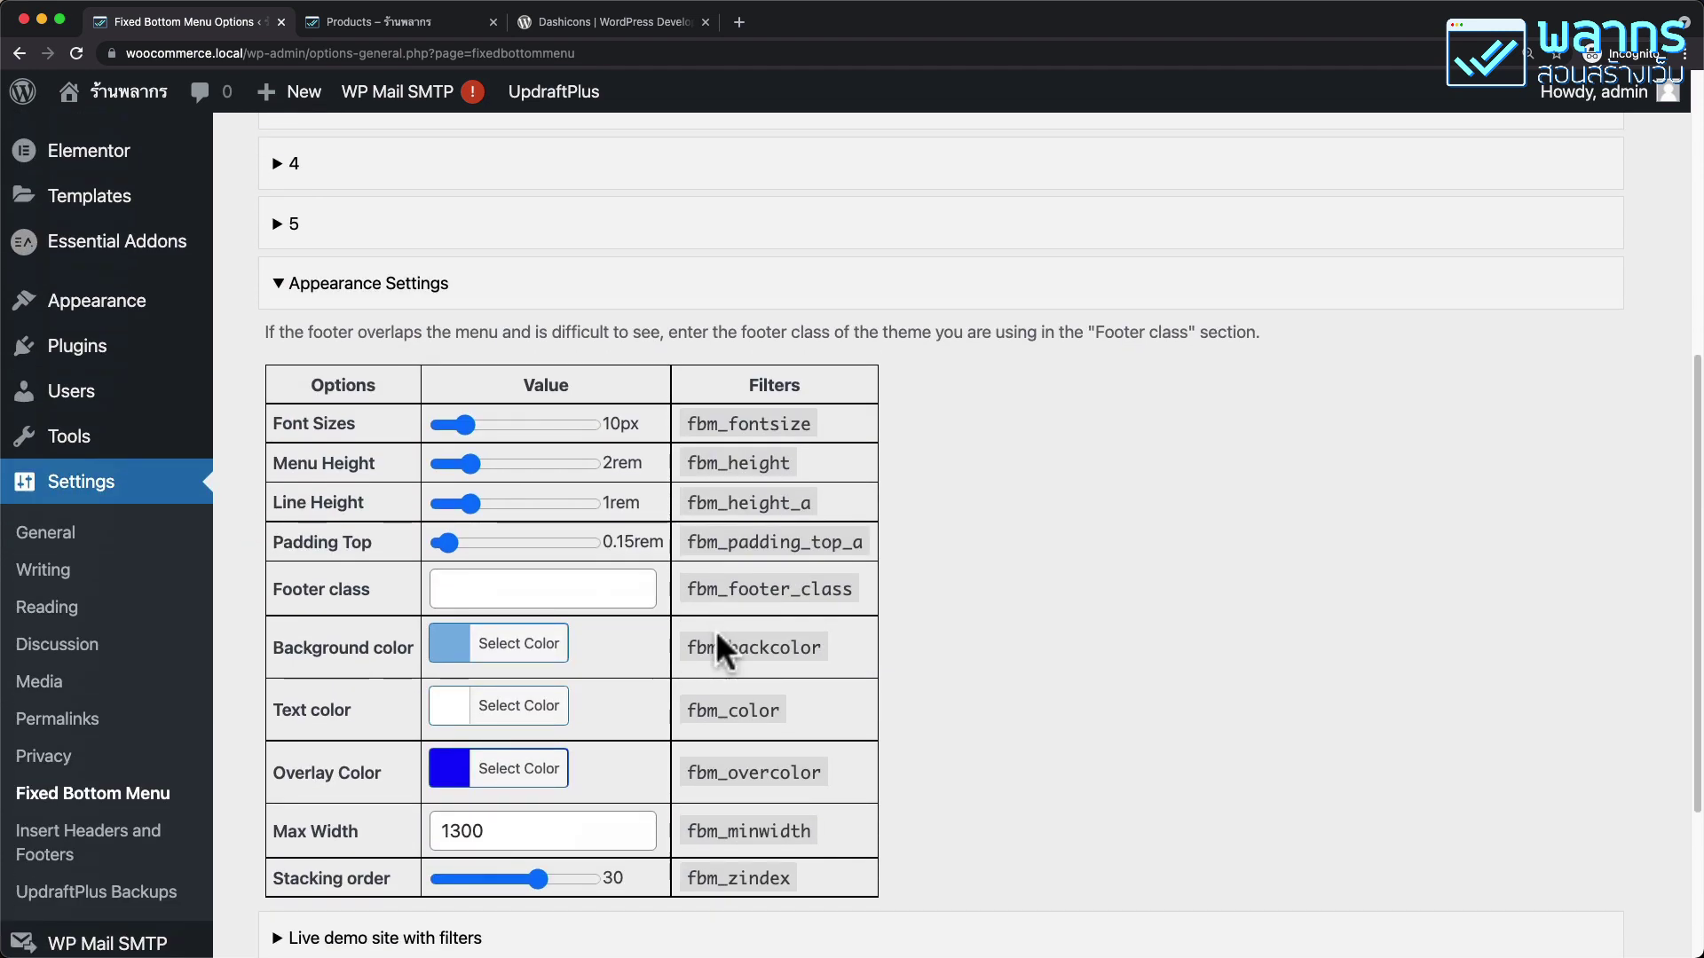
{"action": "scroll", "coordinate": [715, 630], "scroll_direction": "up", "scroll_amount": 5}
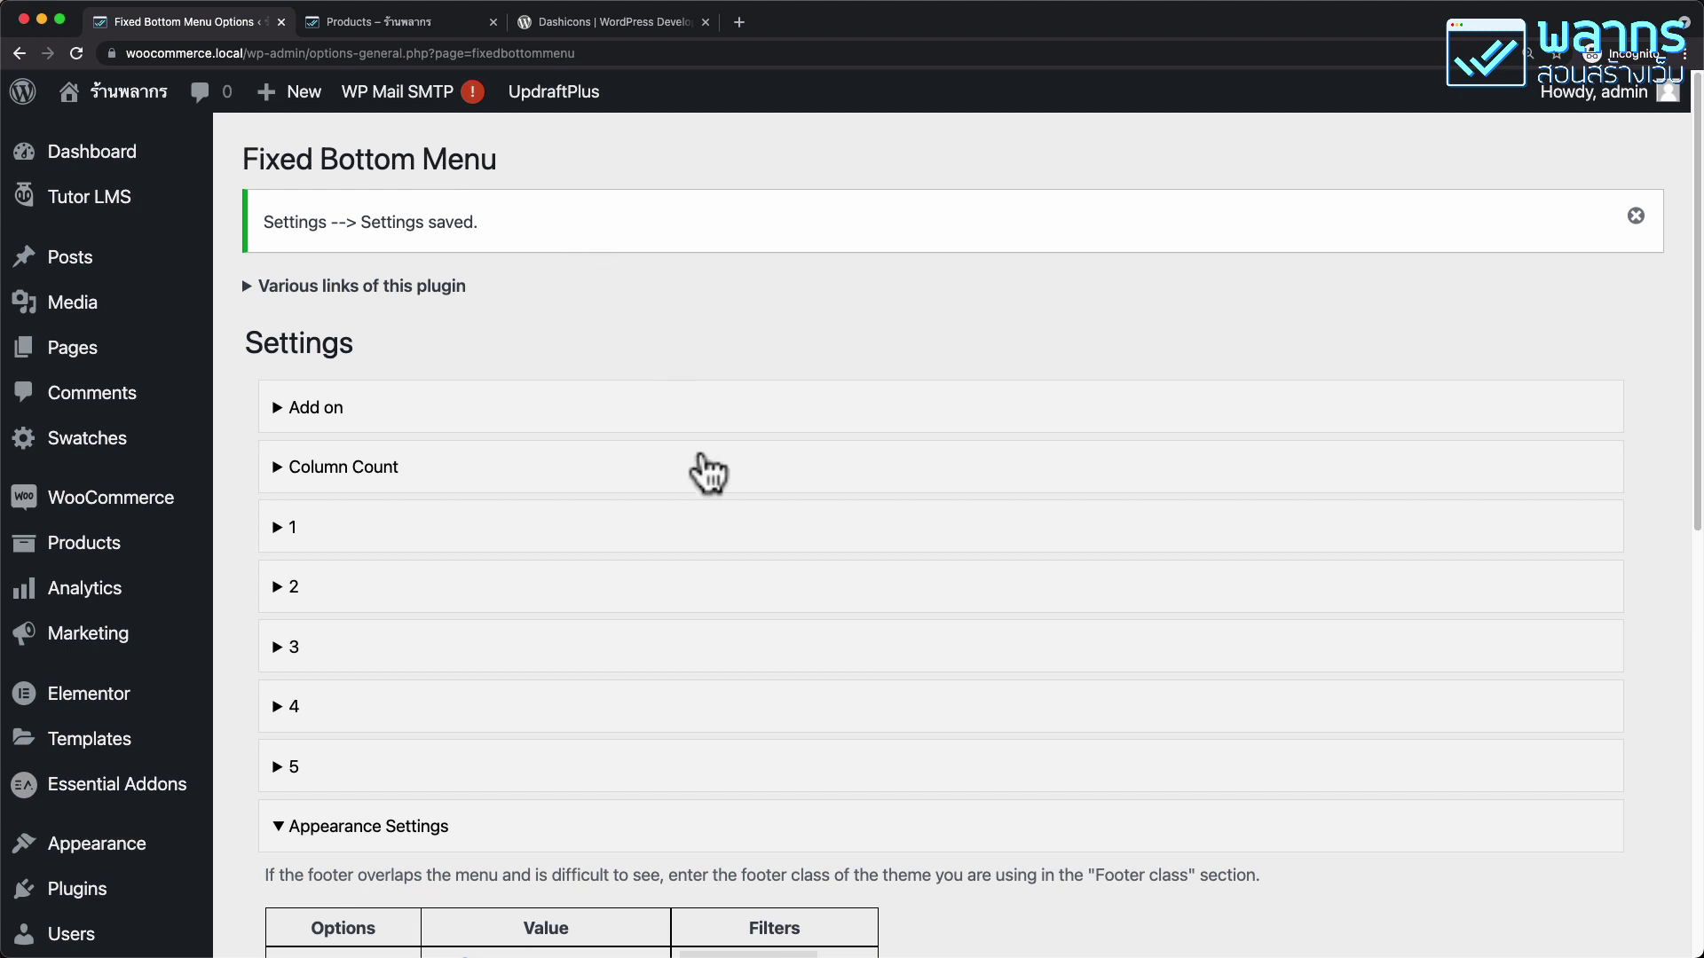
{"action": "scroll", "coordinate": [707, 471], "scroll_direction": "down", "scroll_amount": 6}
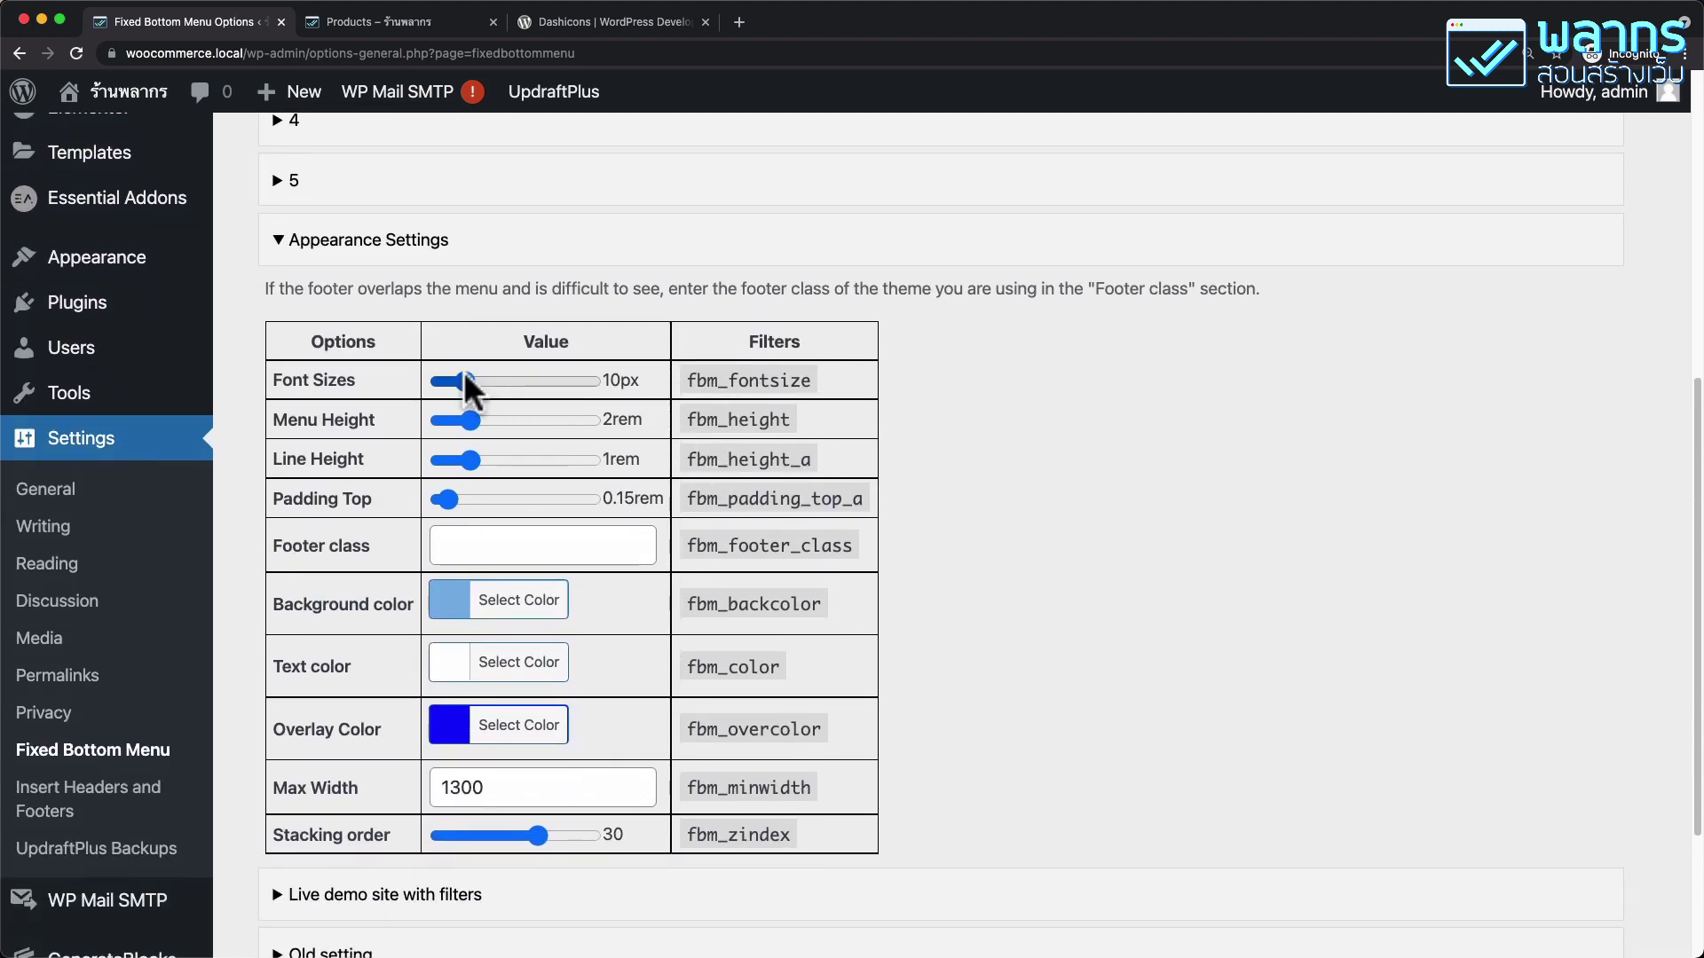
{"action": "left_click_drag", "start_coordinate": [463, 375], "coordinate": [514, 382]}
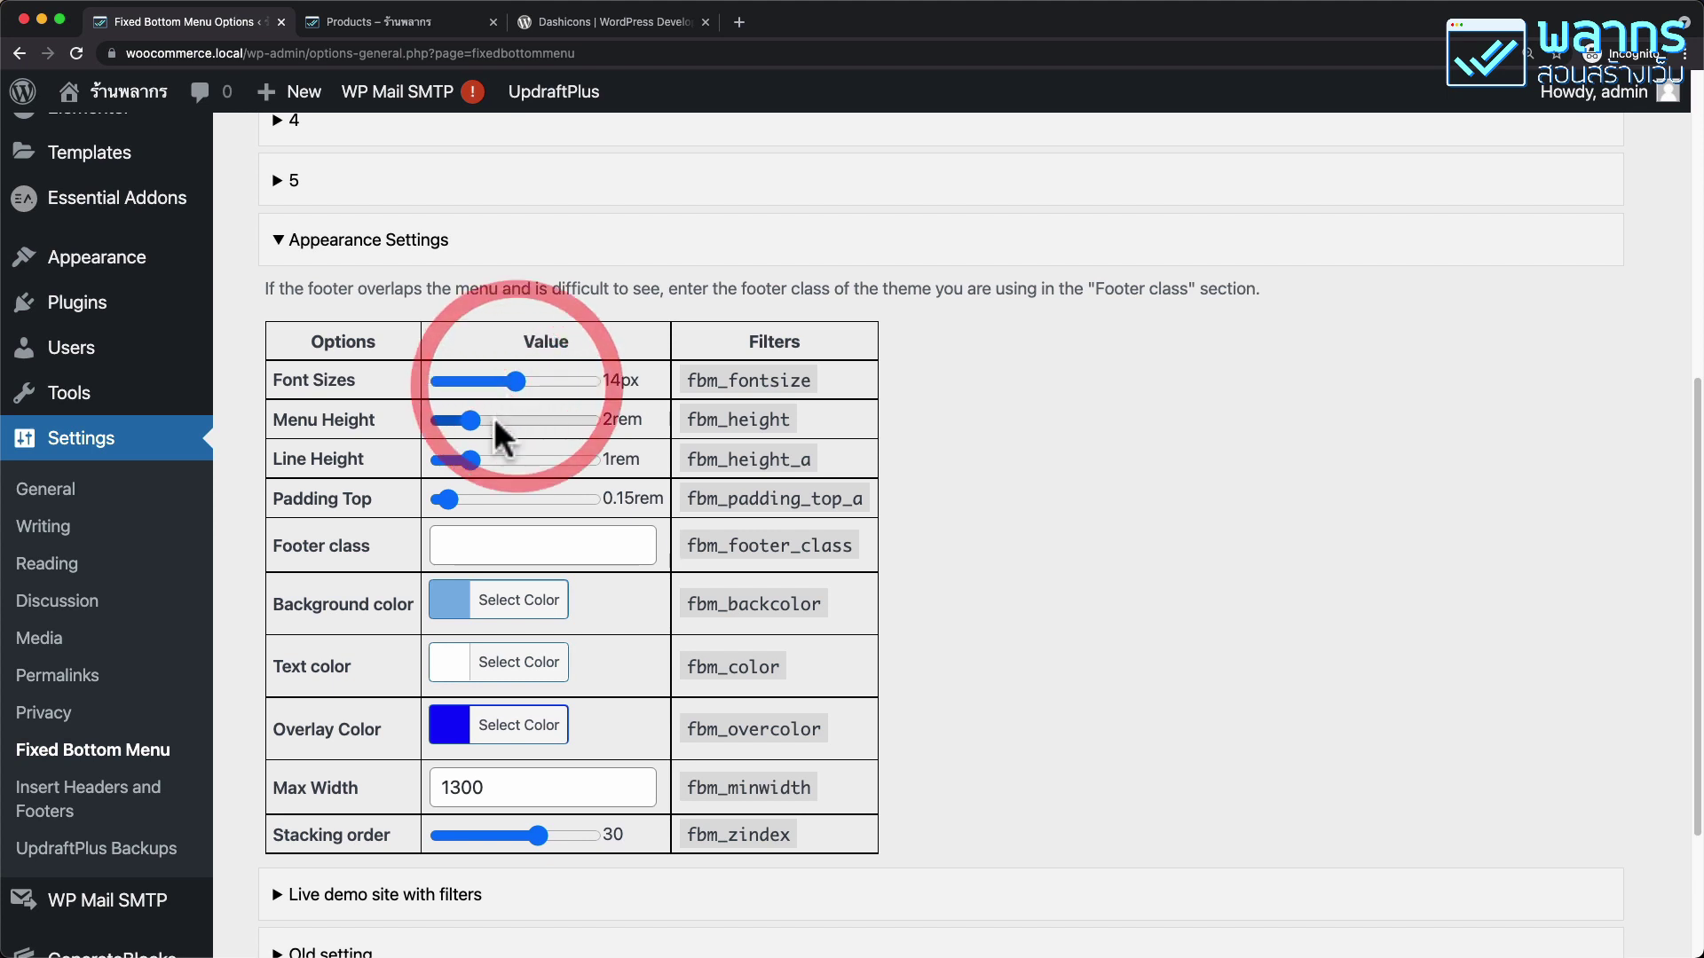
{"action": "left_click_drag", "start_coordinate": [474, 417], "coordinate": [528, 504]}
Change the bottom menu's background color to a vivid, fully saturated blue
{"action": "scroll", "coordinate": [603, 524], "scroll_direction": "down", "scroll_amount": 2}
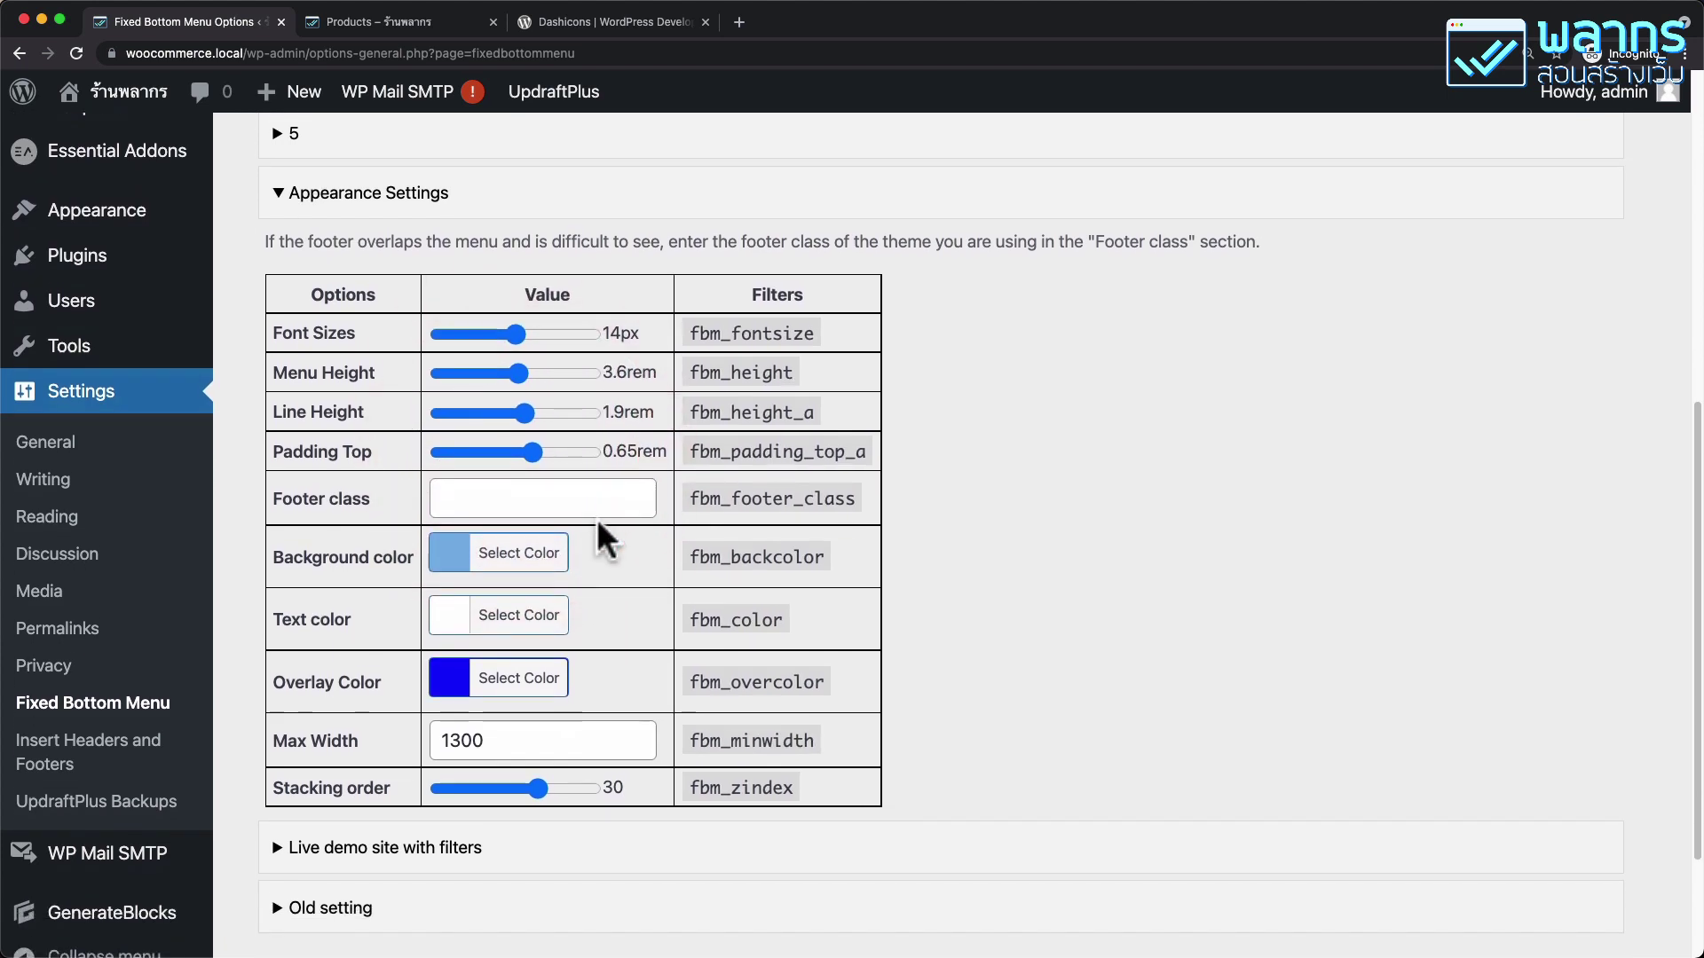
{"action": "scroll", "coordinate": [596, 518], "scroll_direction": "down", "scroll_amount": 2}
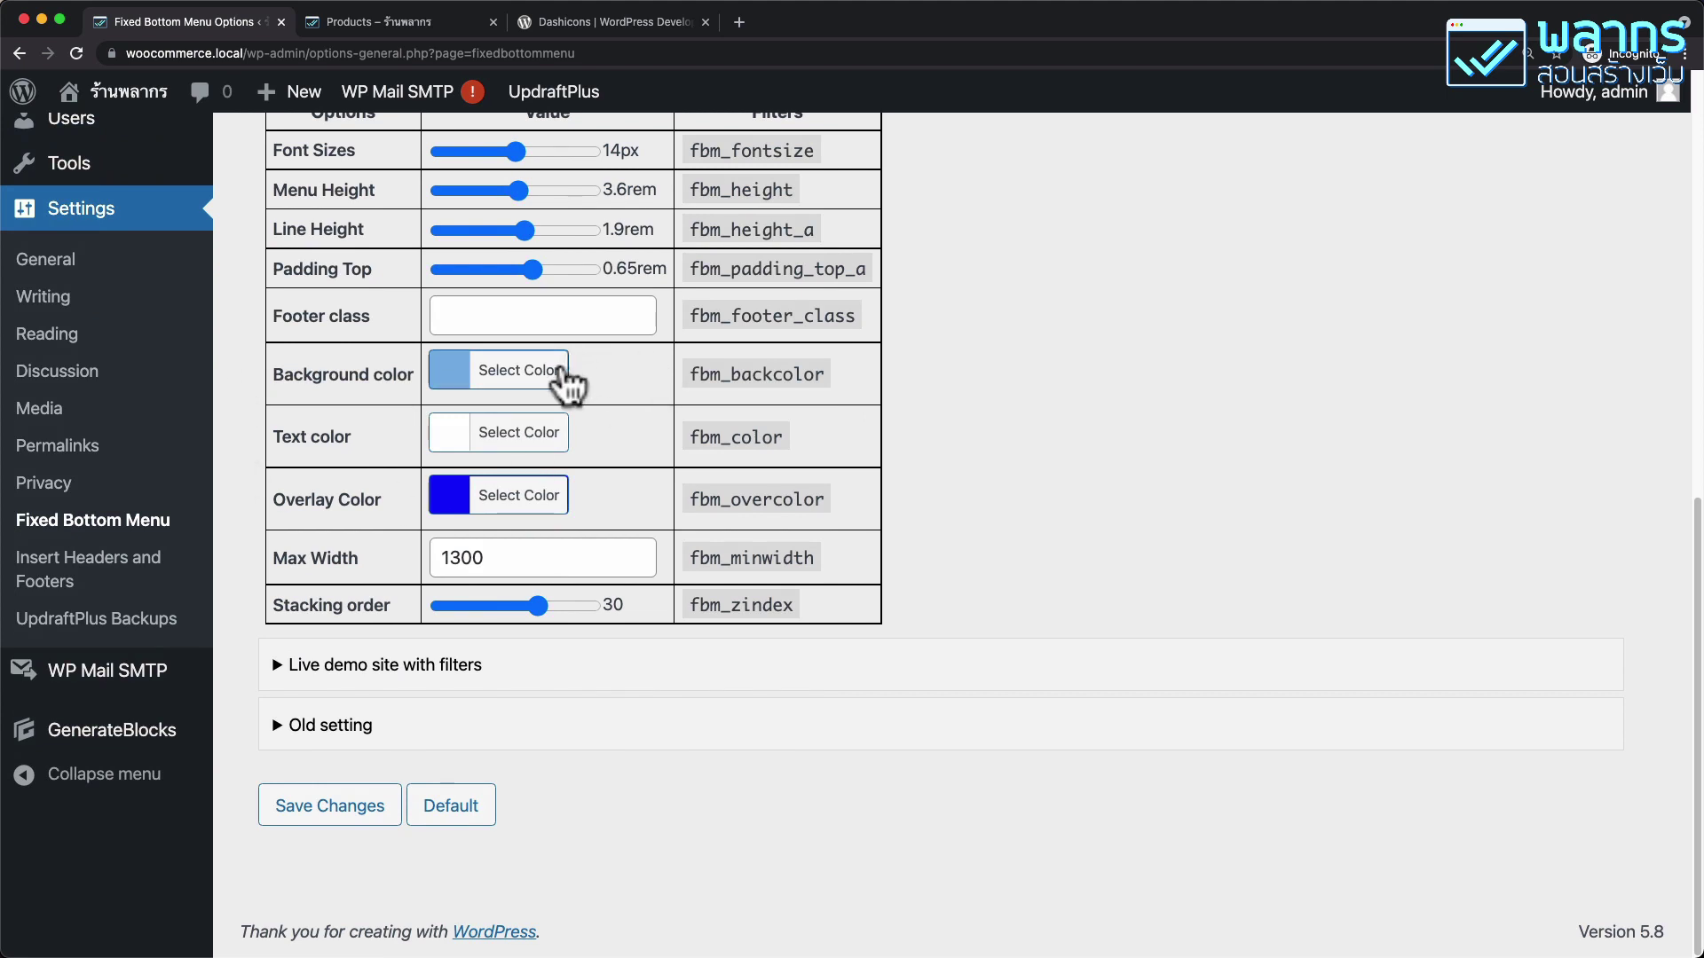
{"action": "left_click", "coordinate": [552, 373]}
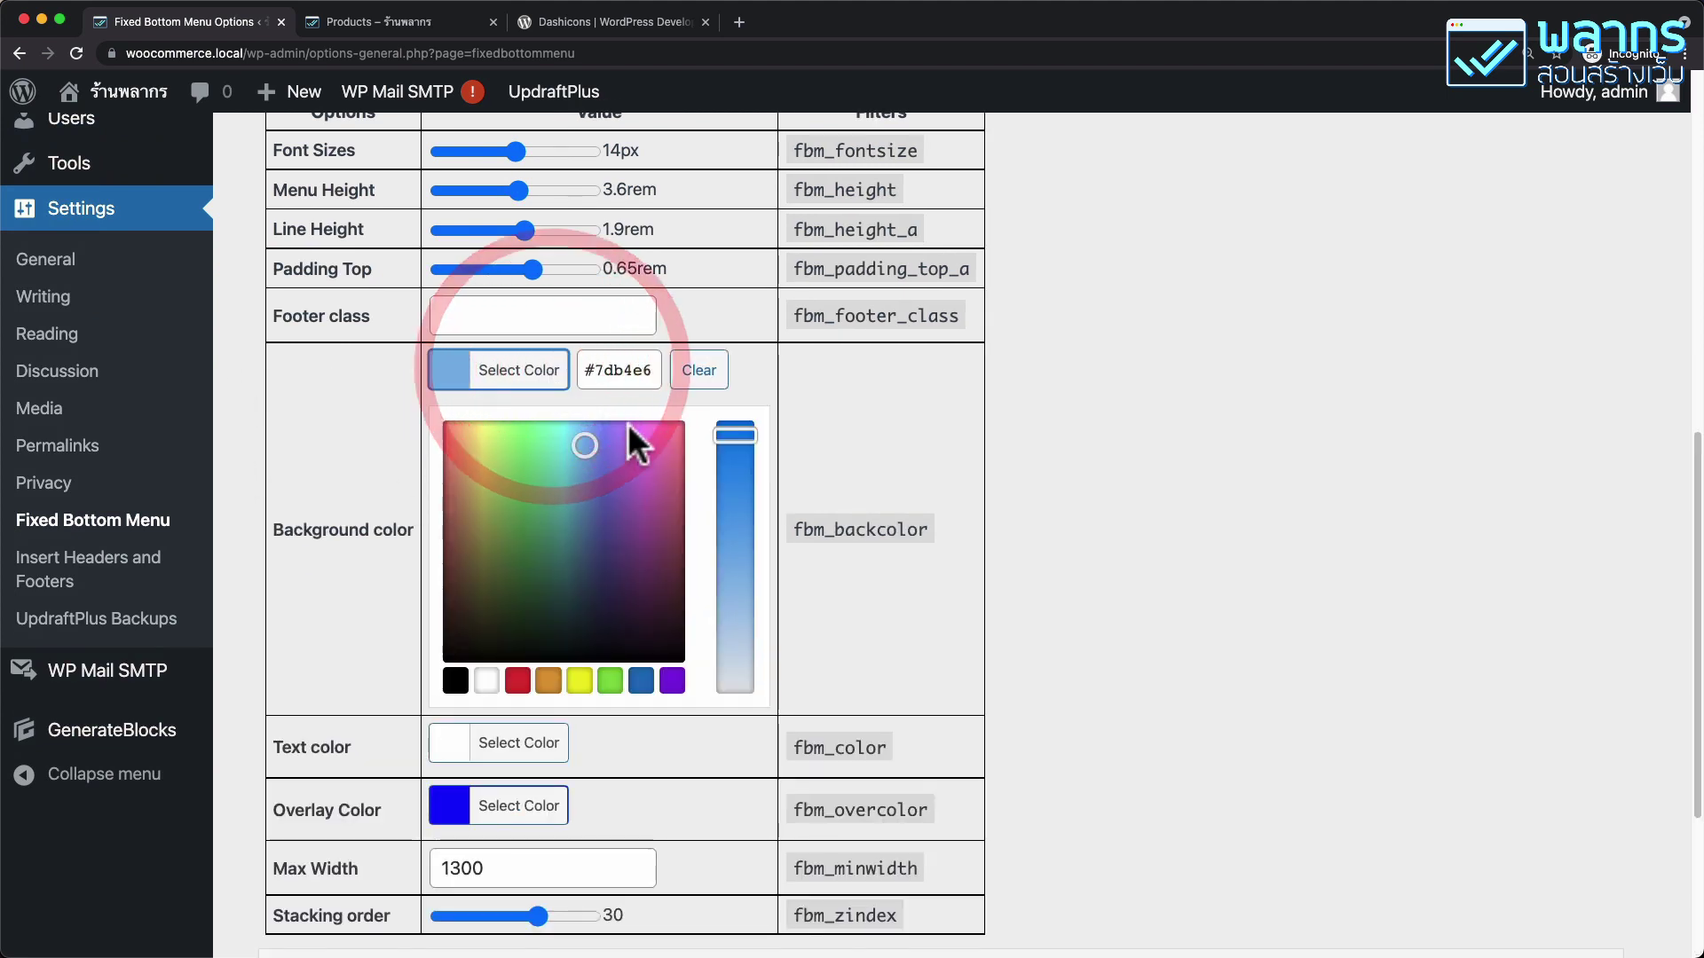
{"action": "left_click", "coordinate": [734, 435]}
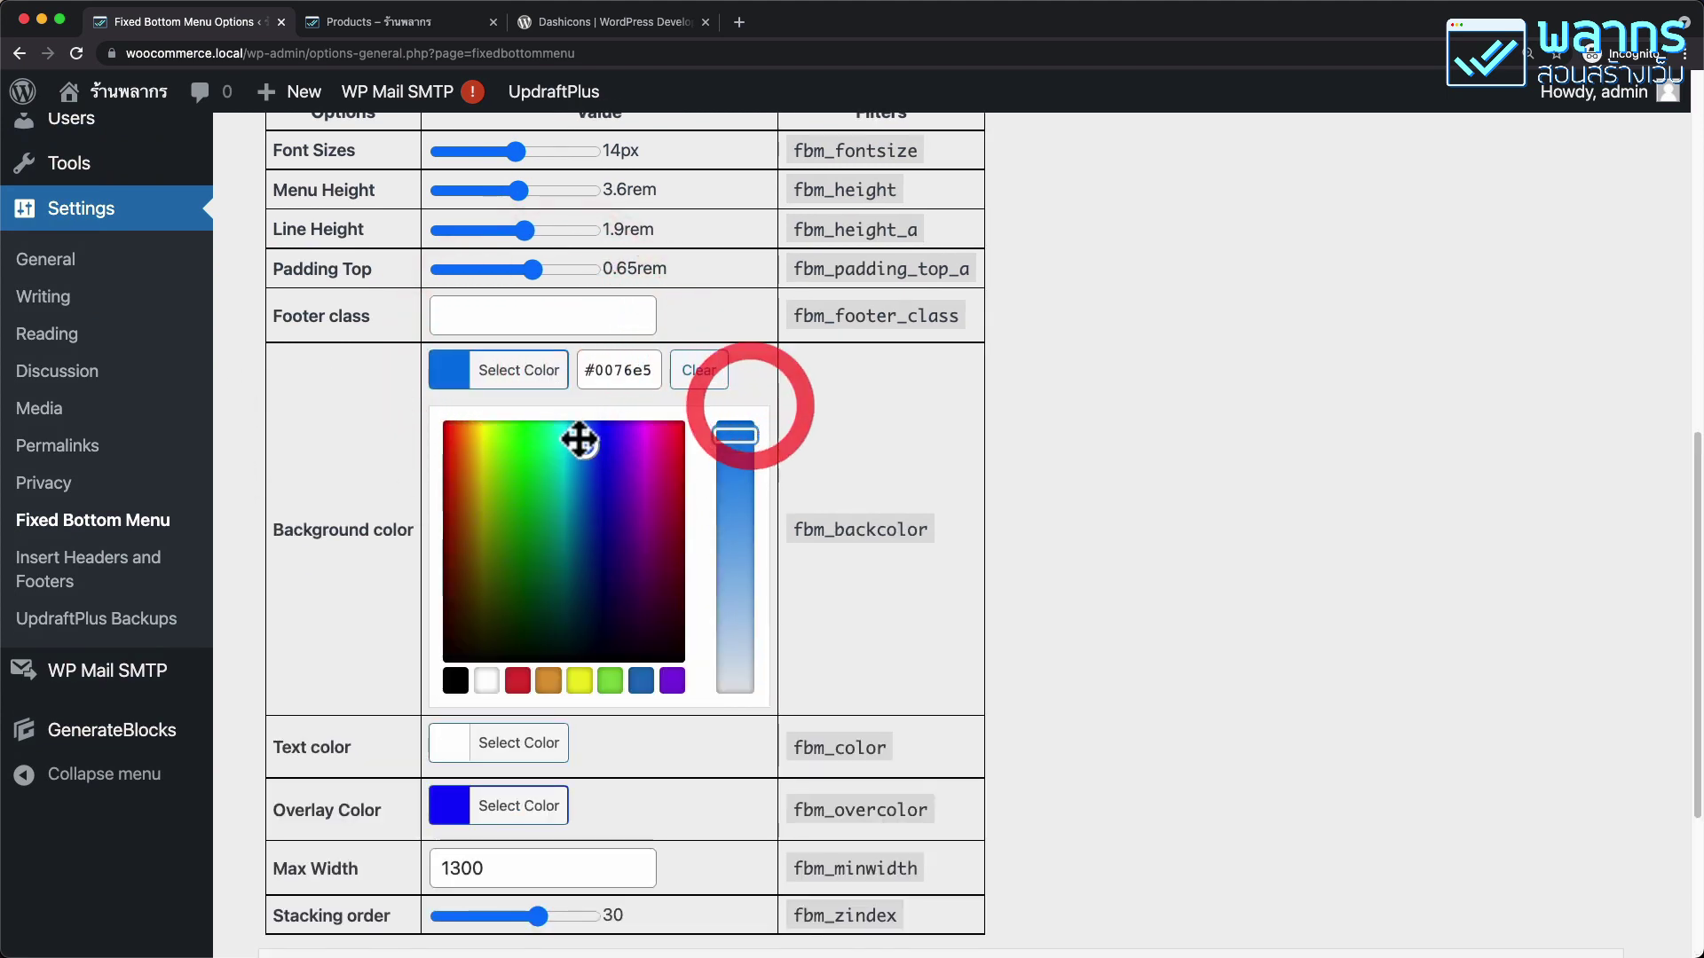
{"action": "left_click_drag", "start_coordinate": [587, 443], "coordinate": [587, 417]}
{"action": "left_click", "coordinate": [519, 380]}
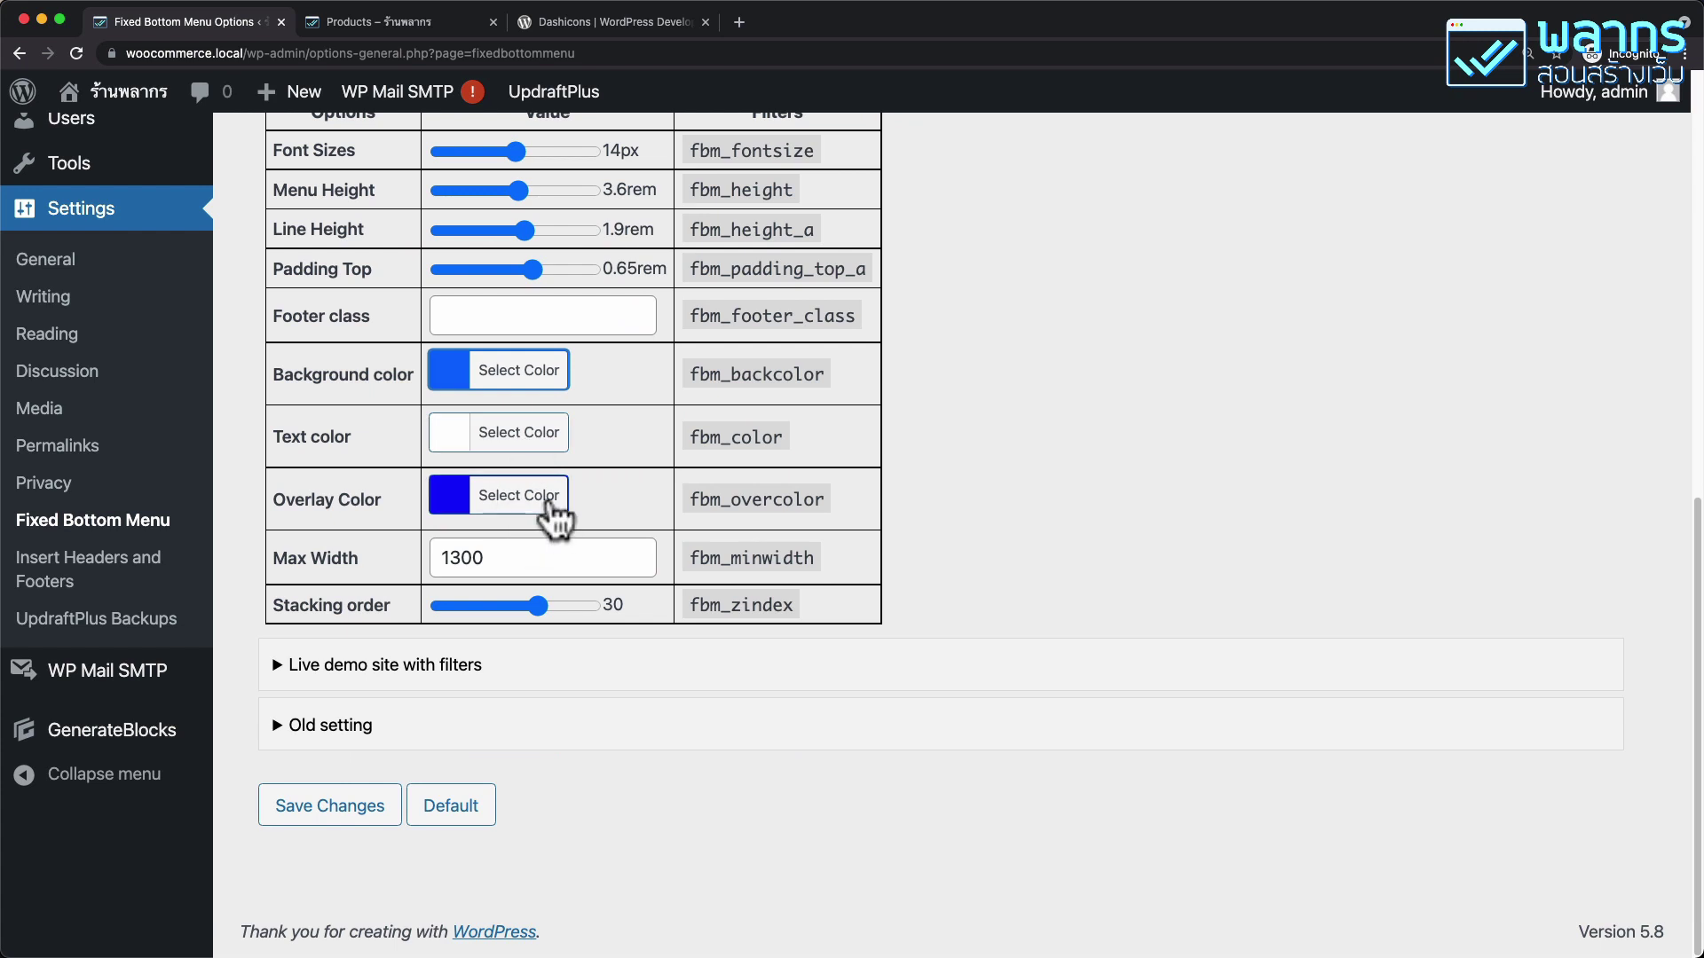
Set the bottom menu's overlay color to turquoise (#00ffe9) and save the changes
{"action": "left_click", "coordinate": [537, 497]}
{"action": "left_click_drag", "start_coordinate": [611, 548], "coordinate": [566, 543]}
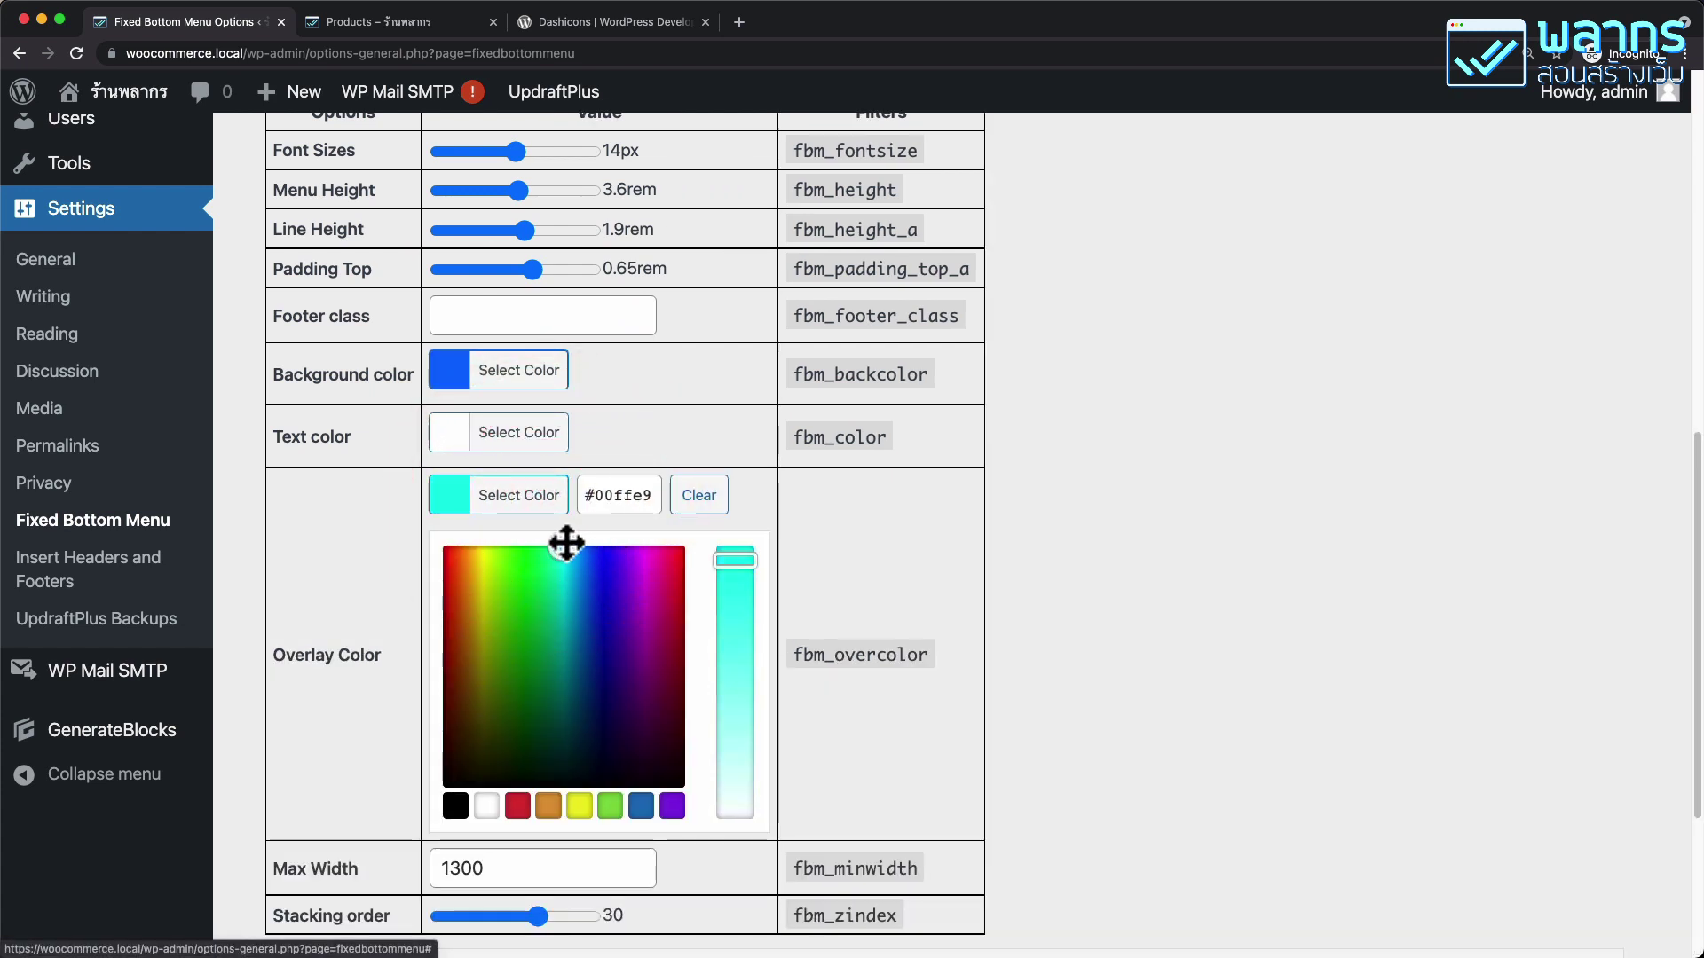
{"action": "left_click", "coordinate": [788, 480]}
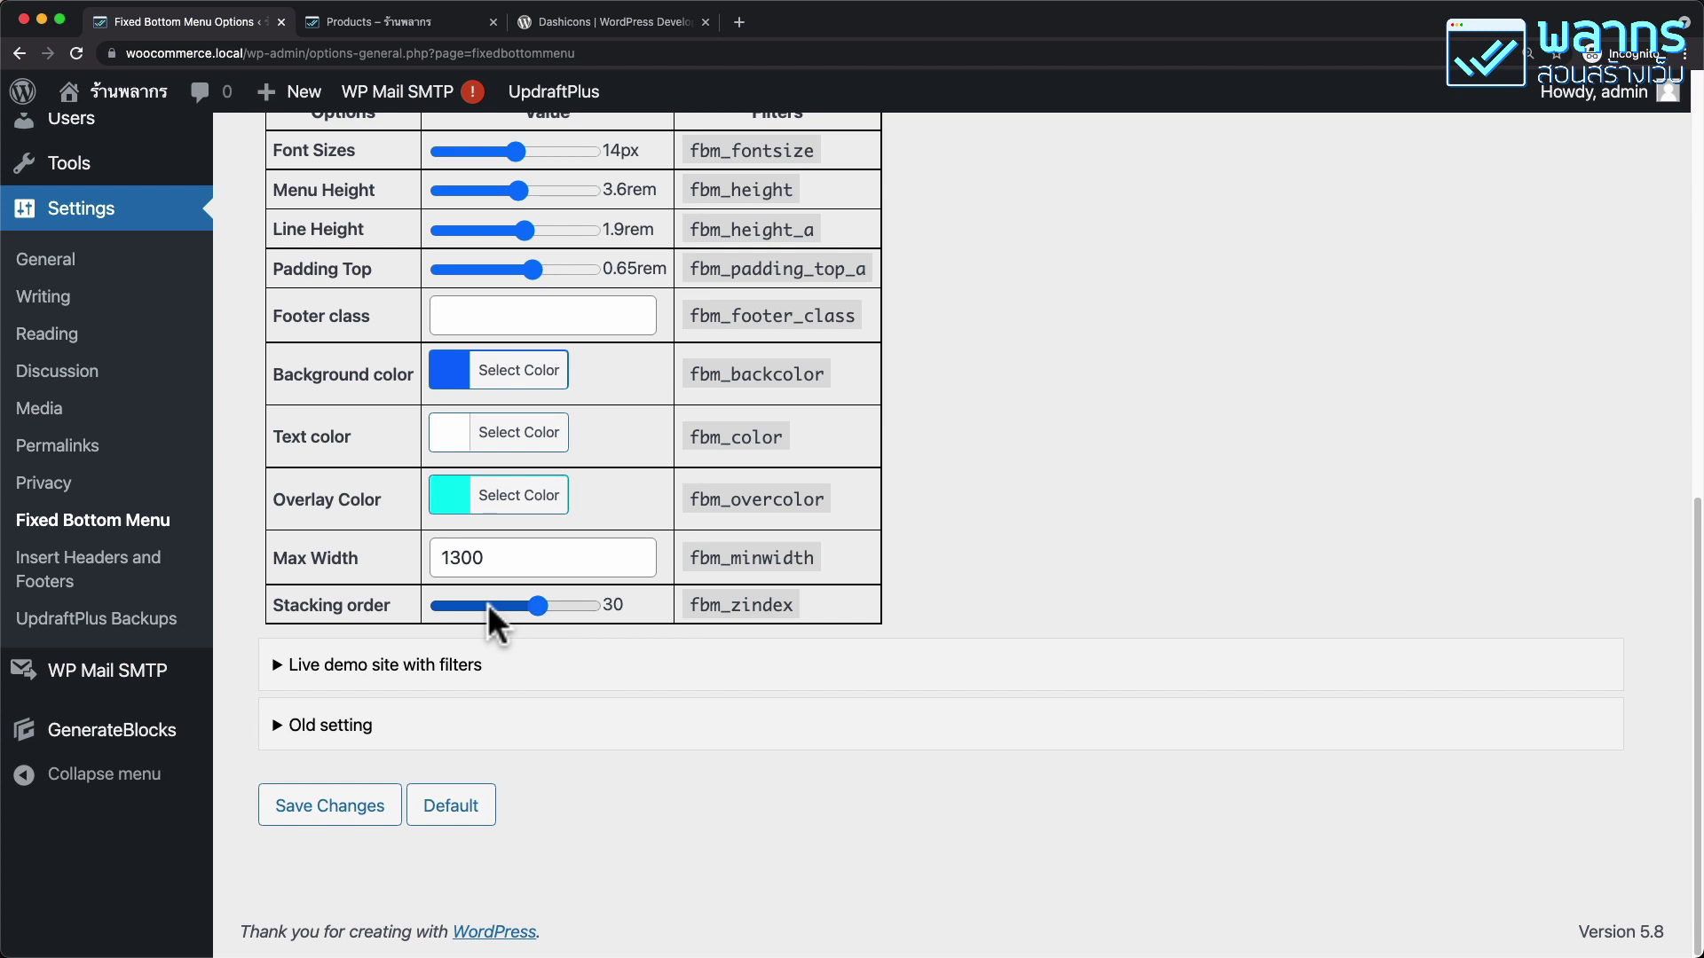
{"action": "left_click", "coordinate": [361, 819]}
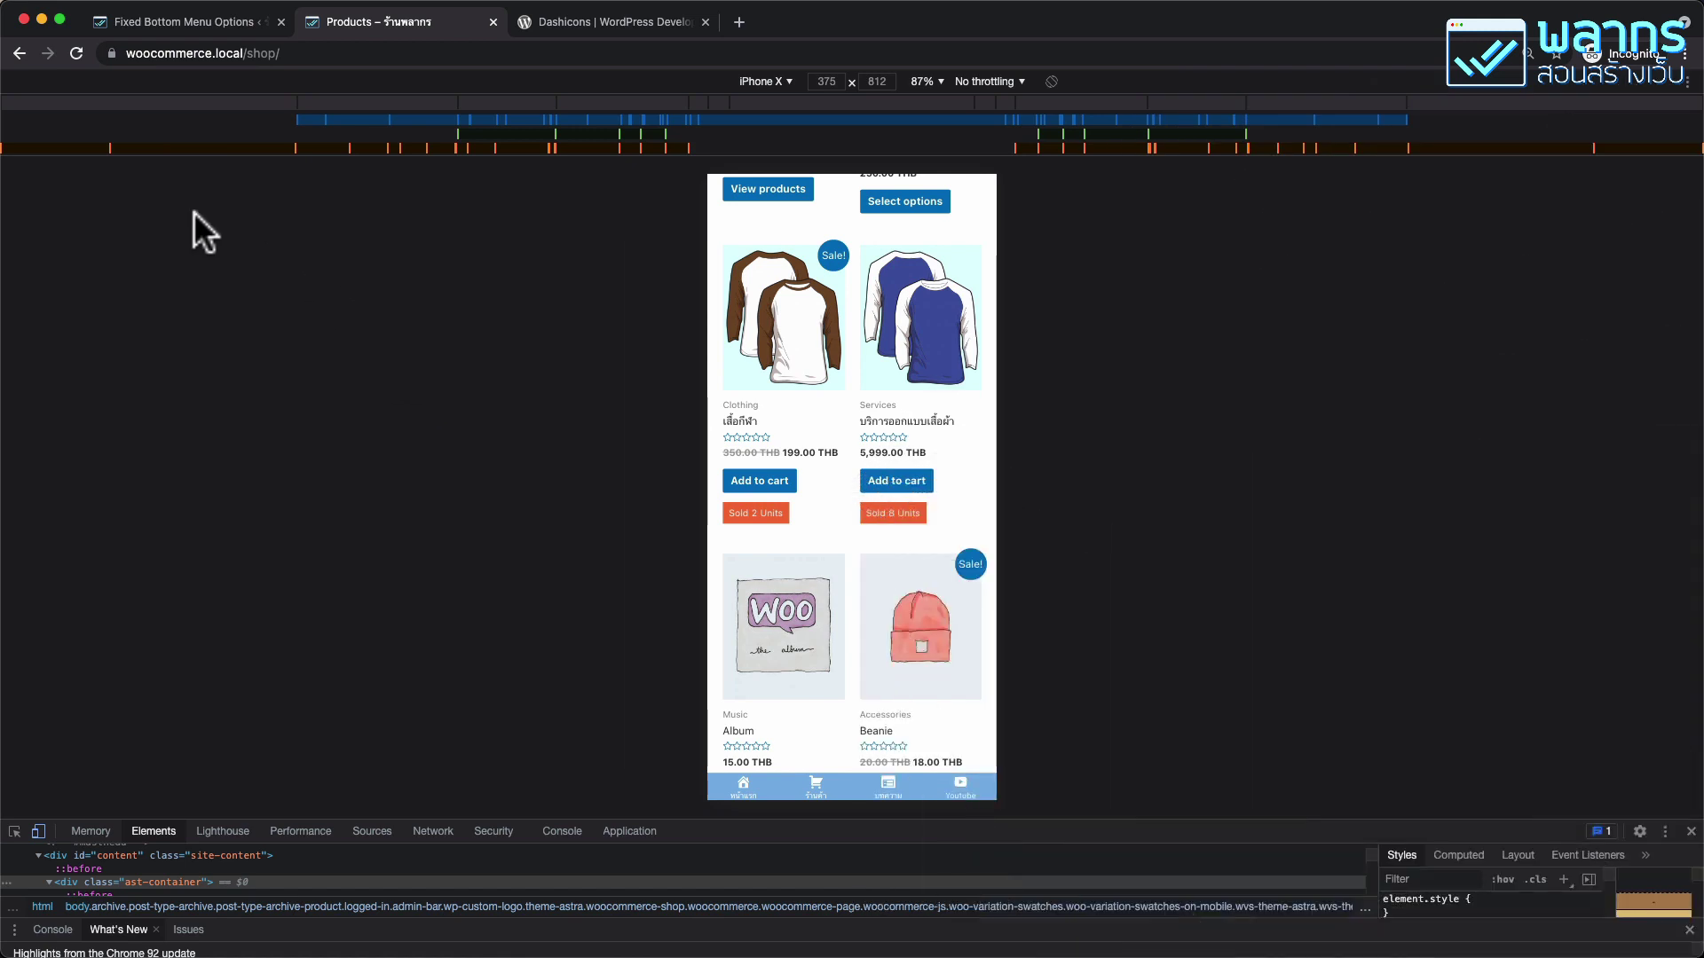
Reload the Shop page in the mobile preview and open the home page from the restyled bottom menu
{"action": "left_click", "coordinate": [77, 53]}
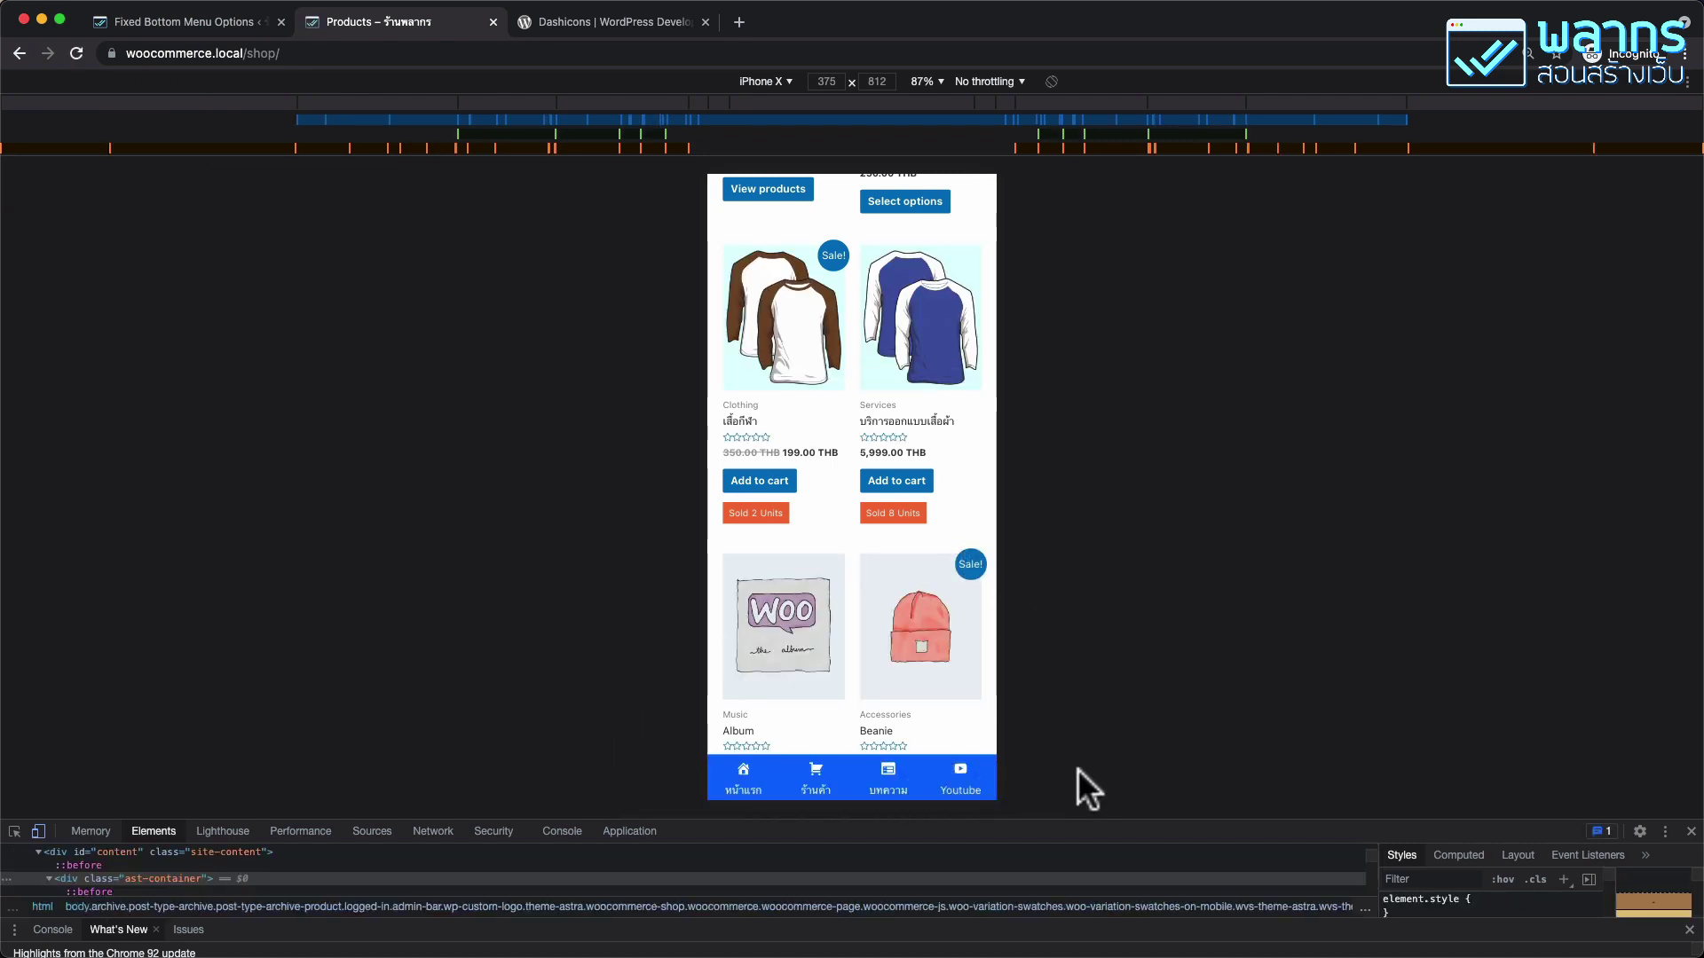
{"action": "mouse_move", "coordinate": [731, 789]}
{"action": "left_mouse_down"}
{"action": "mouse_move", "coordinate": [775, 781]}
{"action": "mouse_move", "coordinate": [741, 773]}
{"action": "left_mouse_up"}
{"action": "left_click", "coordinate": [744, 773]}
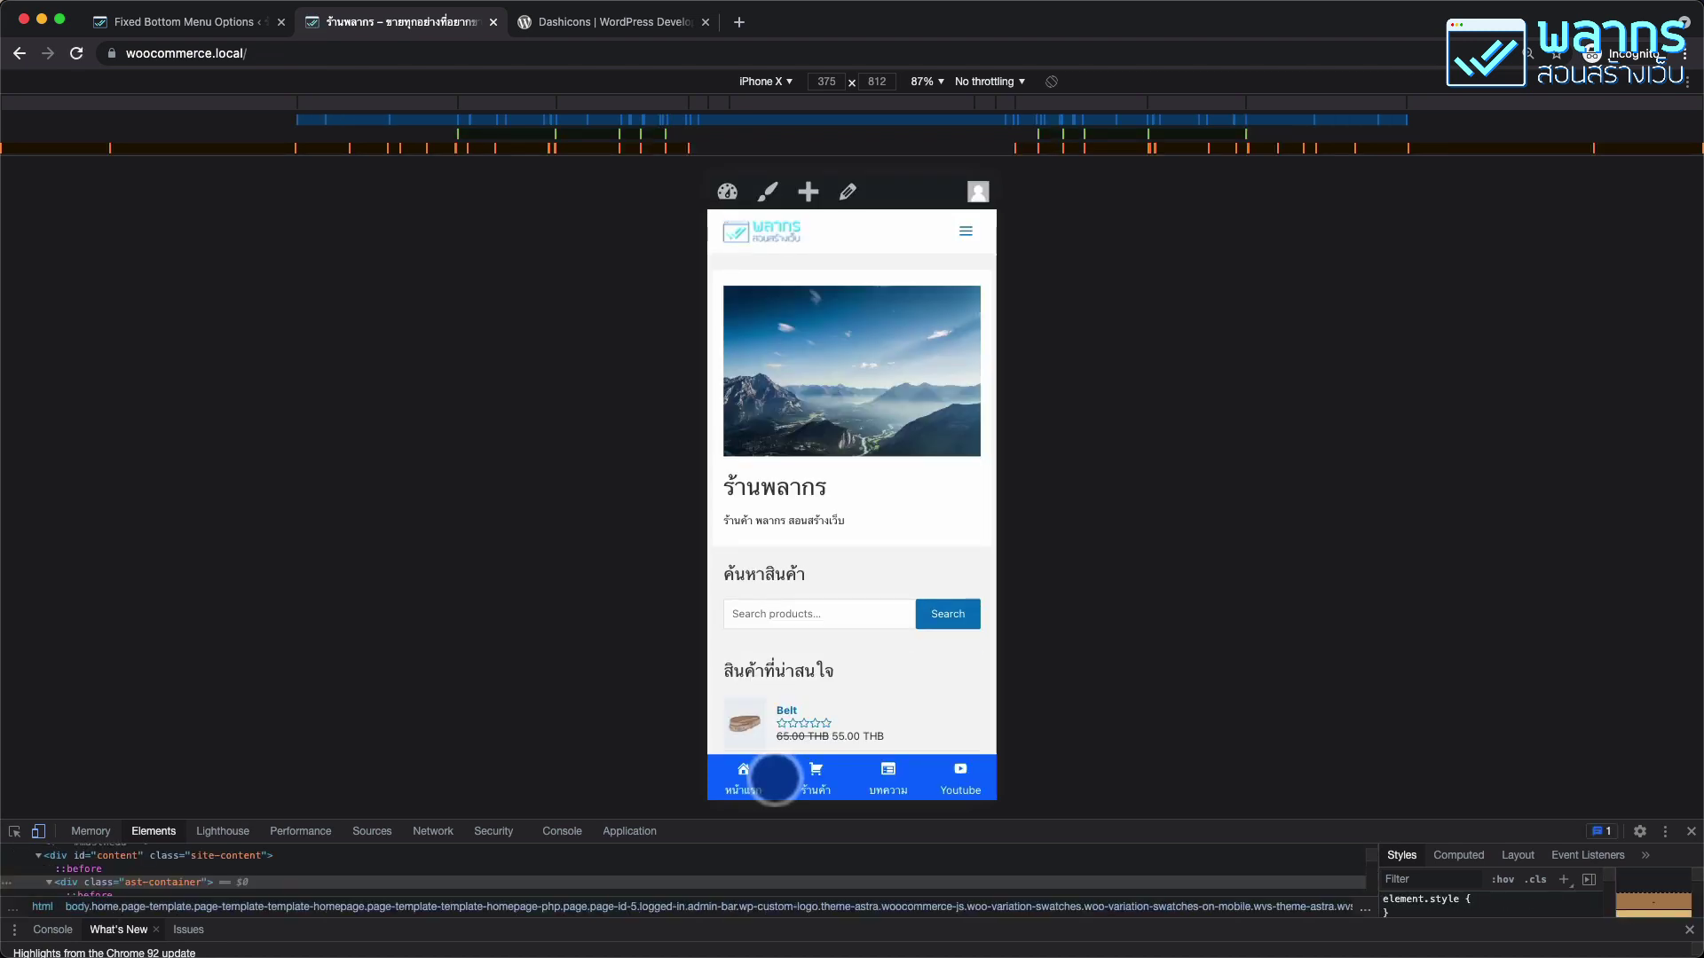
Test the bottom menu's shop, blog and YouTube links in the mobile preview, and return to the blog page
{"action": "left_click", "coordinate": [820, 777]}
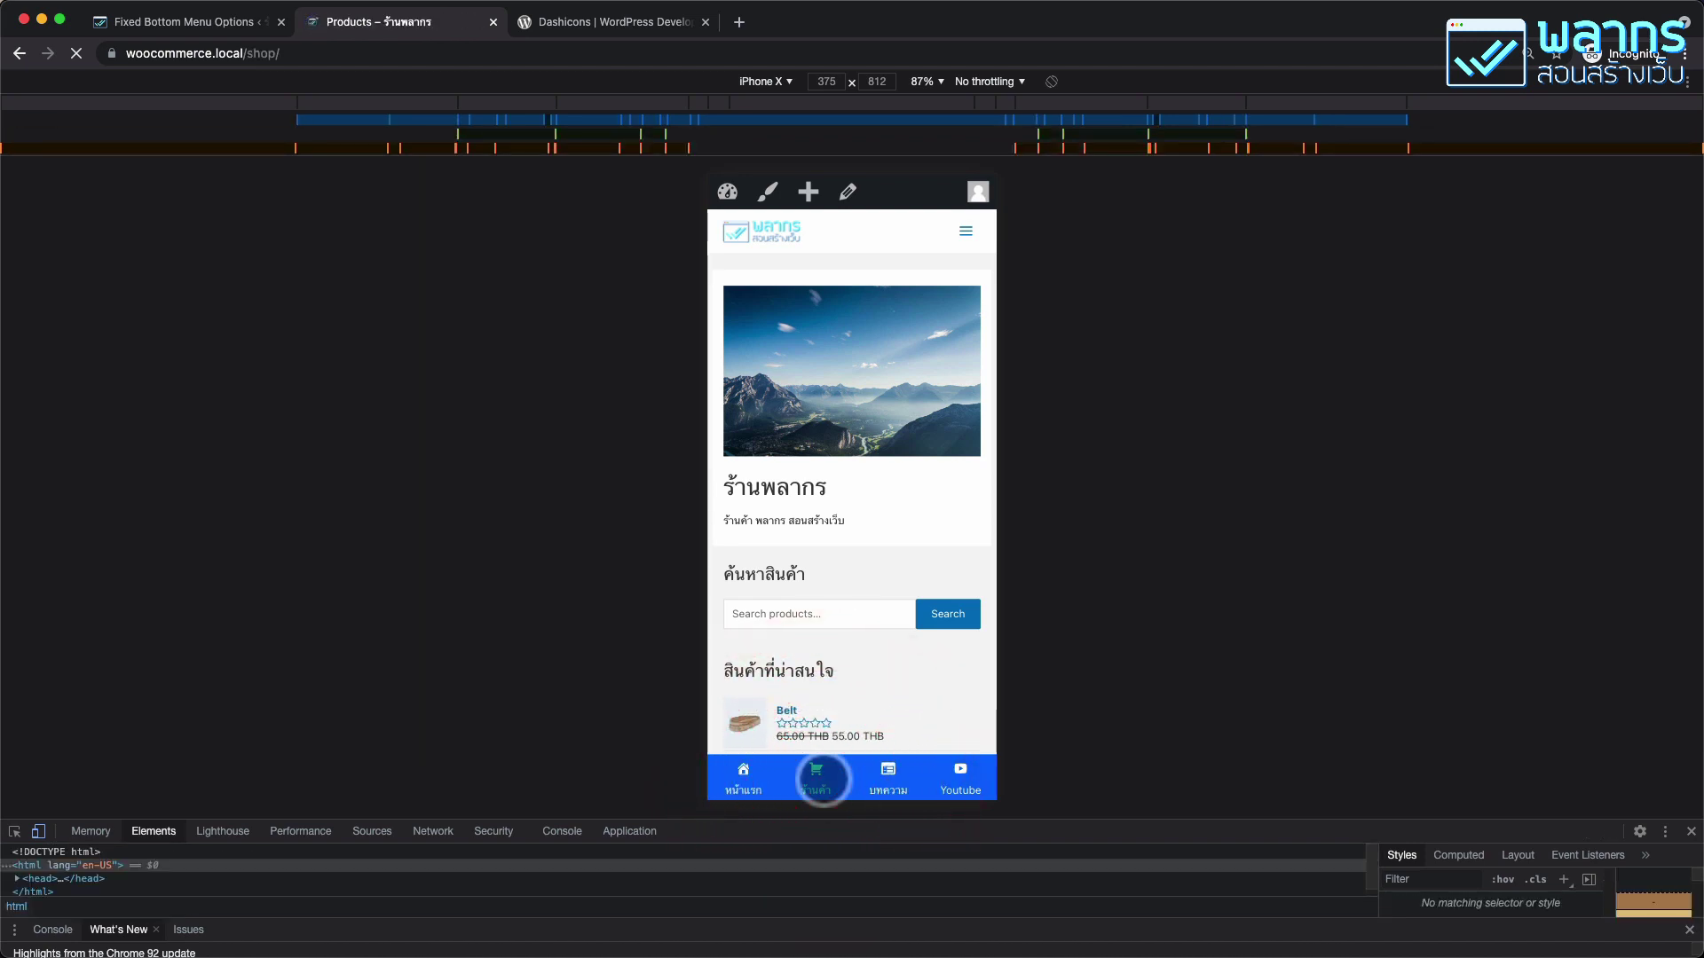
{"action": "left_click", "coordinate": [890, 771]}
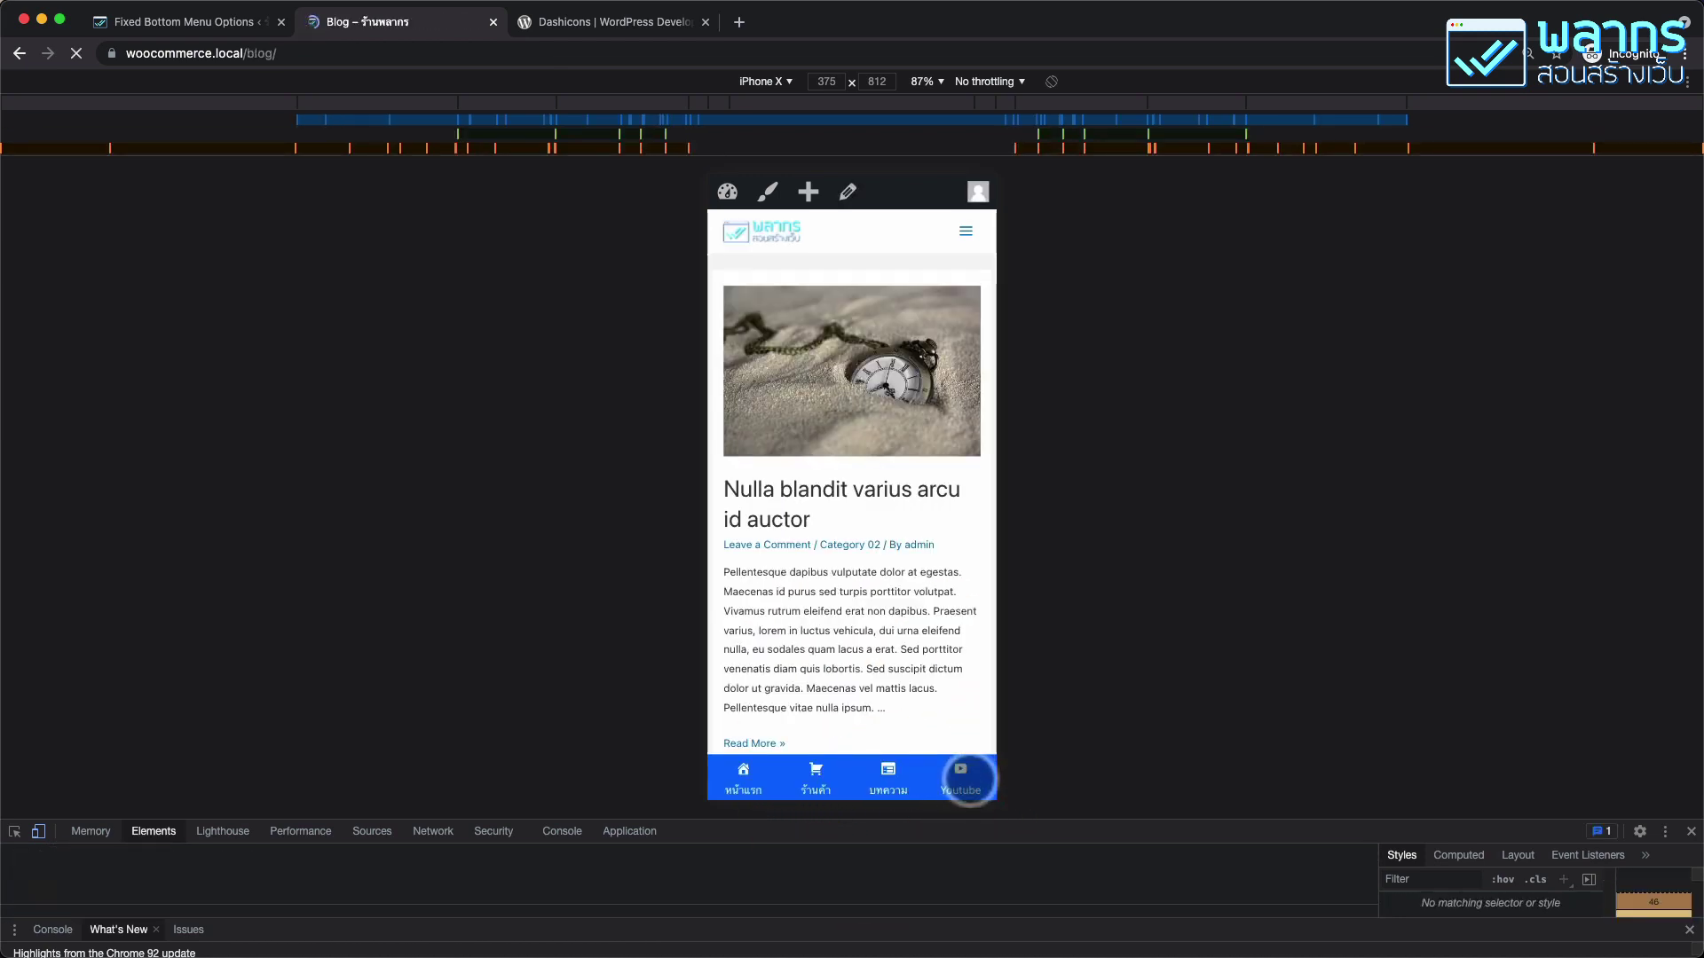
{"action": "left_click", "coordinate": [962, 770]}
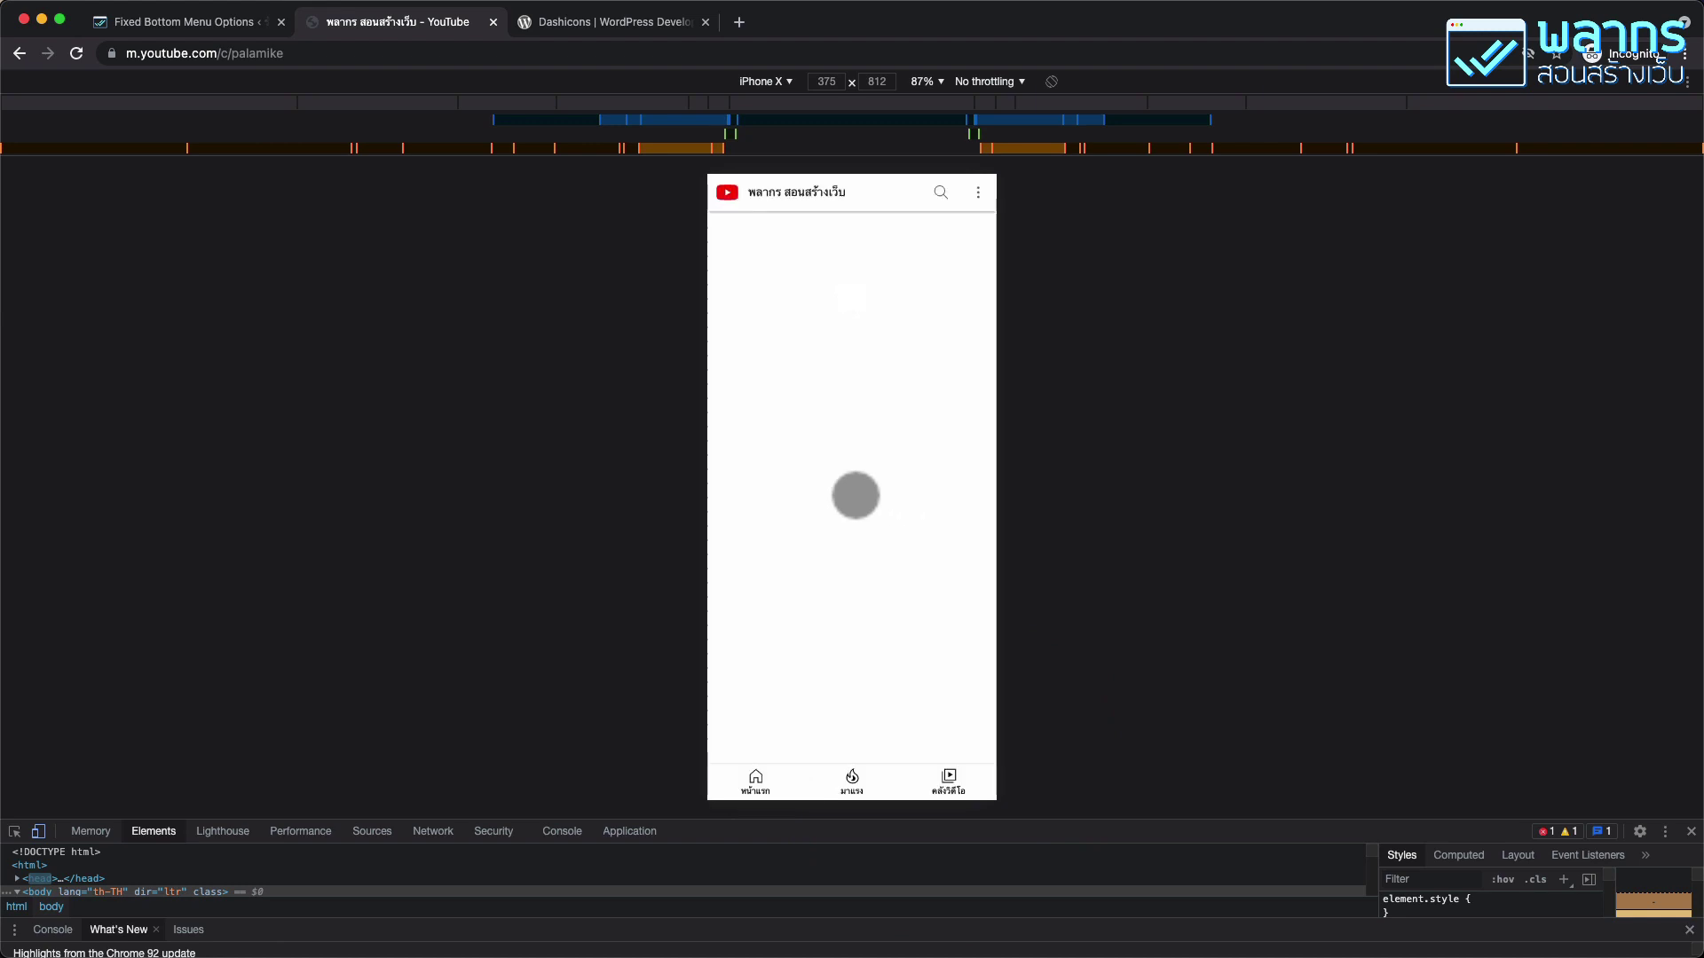
{"action": "left_click", "coordinate": [19, 53]}
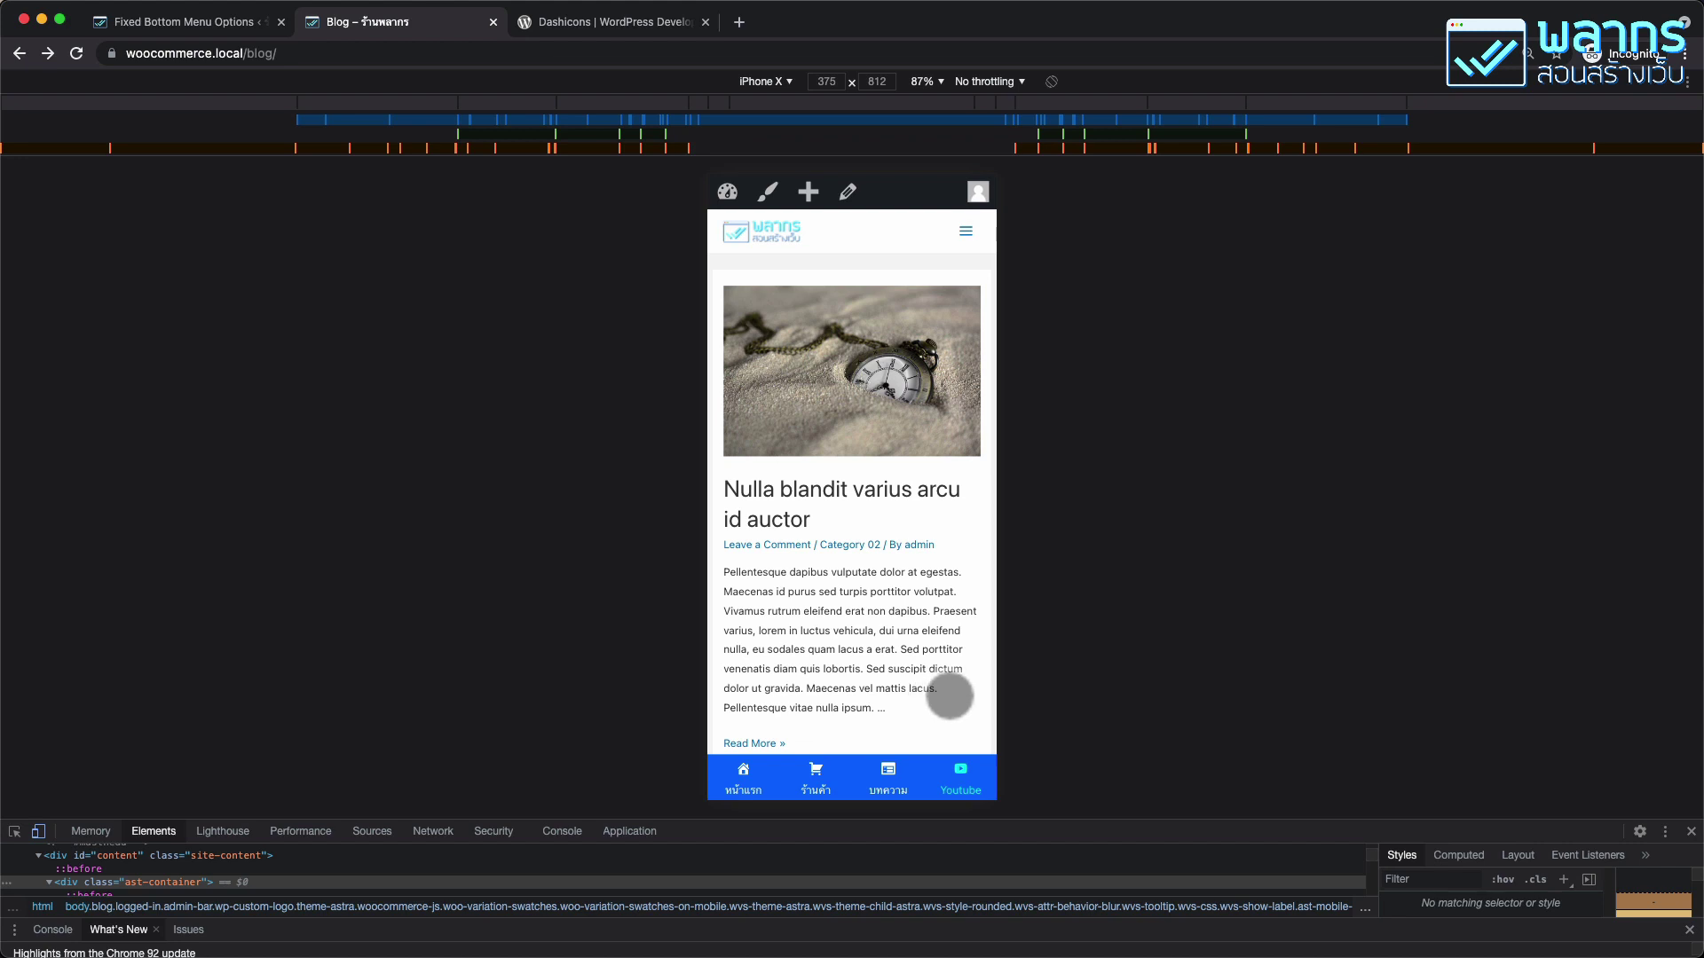
{"action": "left_click_drag", "start_coordinate": [749, 780], "coordinate": [897, 777]}
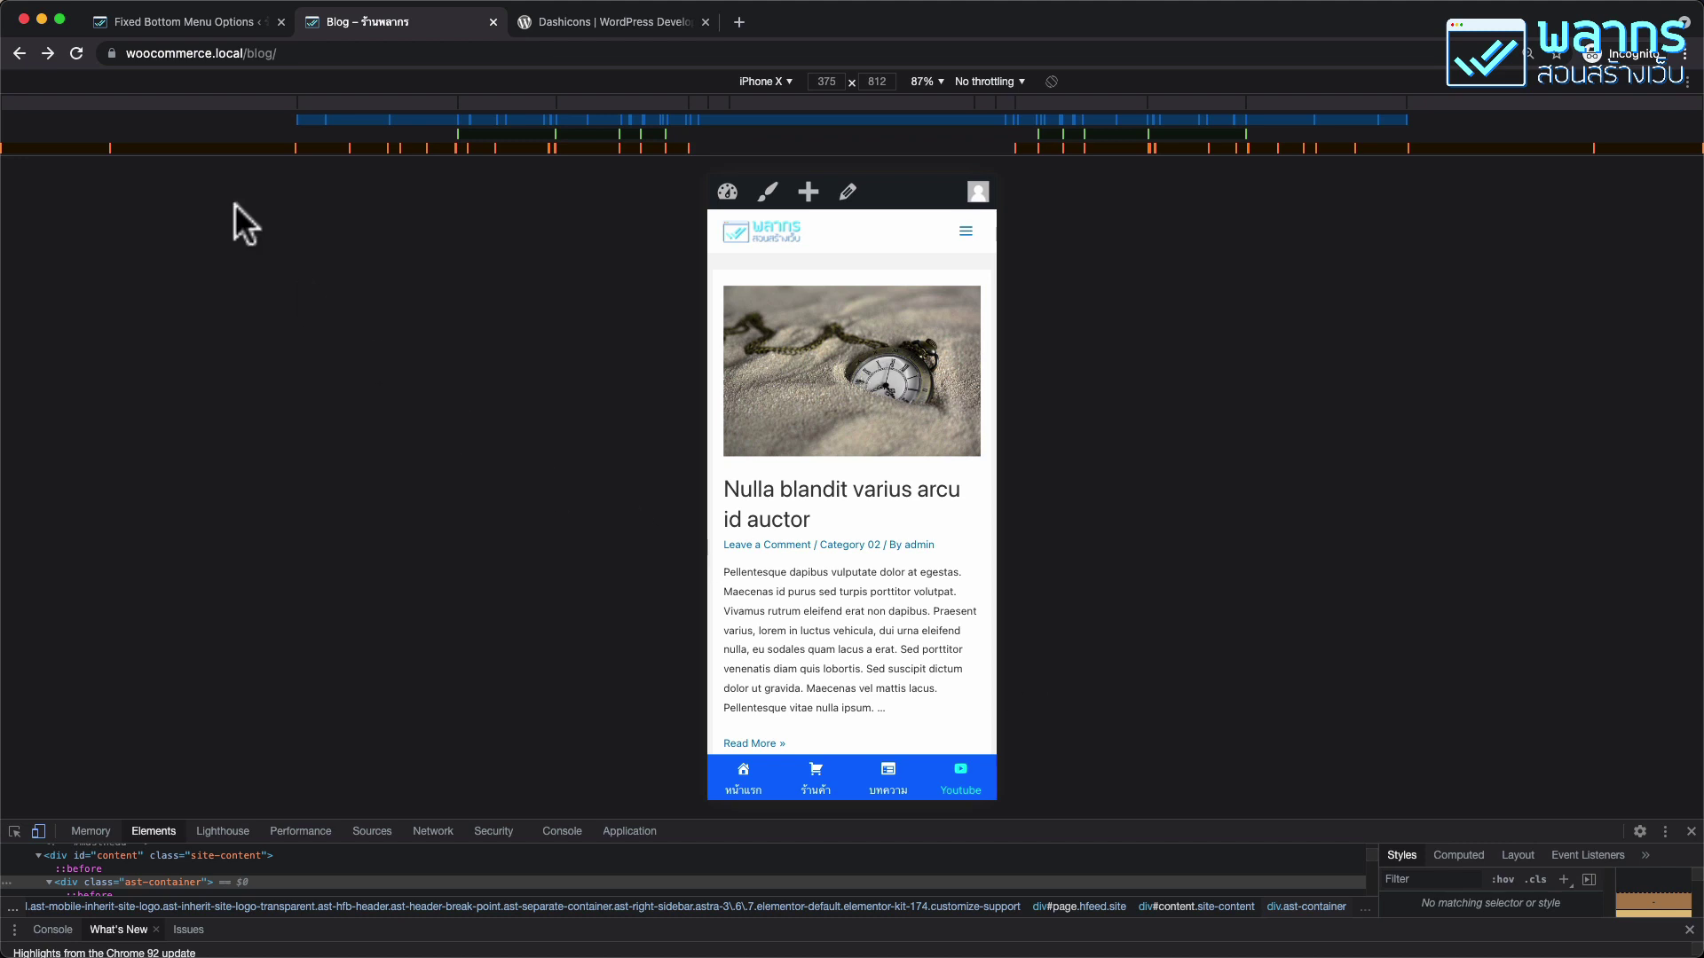
Review the Column Count choices and the Add on icon options in the Fixed Bottom Menu plugin settings, leaving both sections collapsed
{"action": "left_click", "coordinate": [184, 25]}
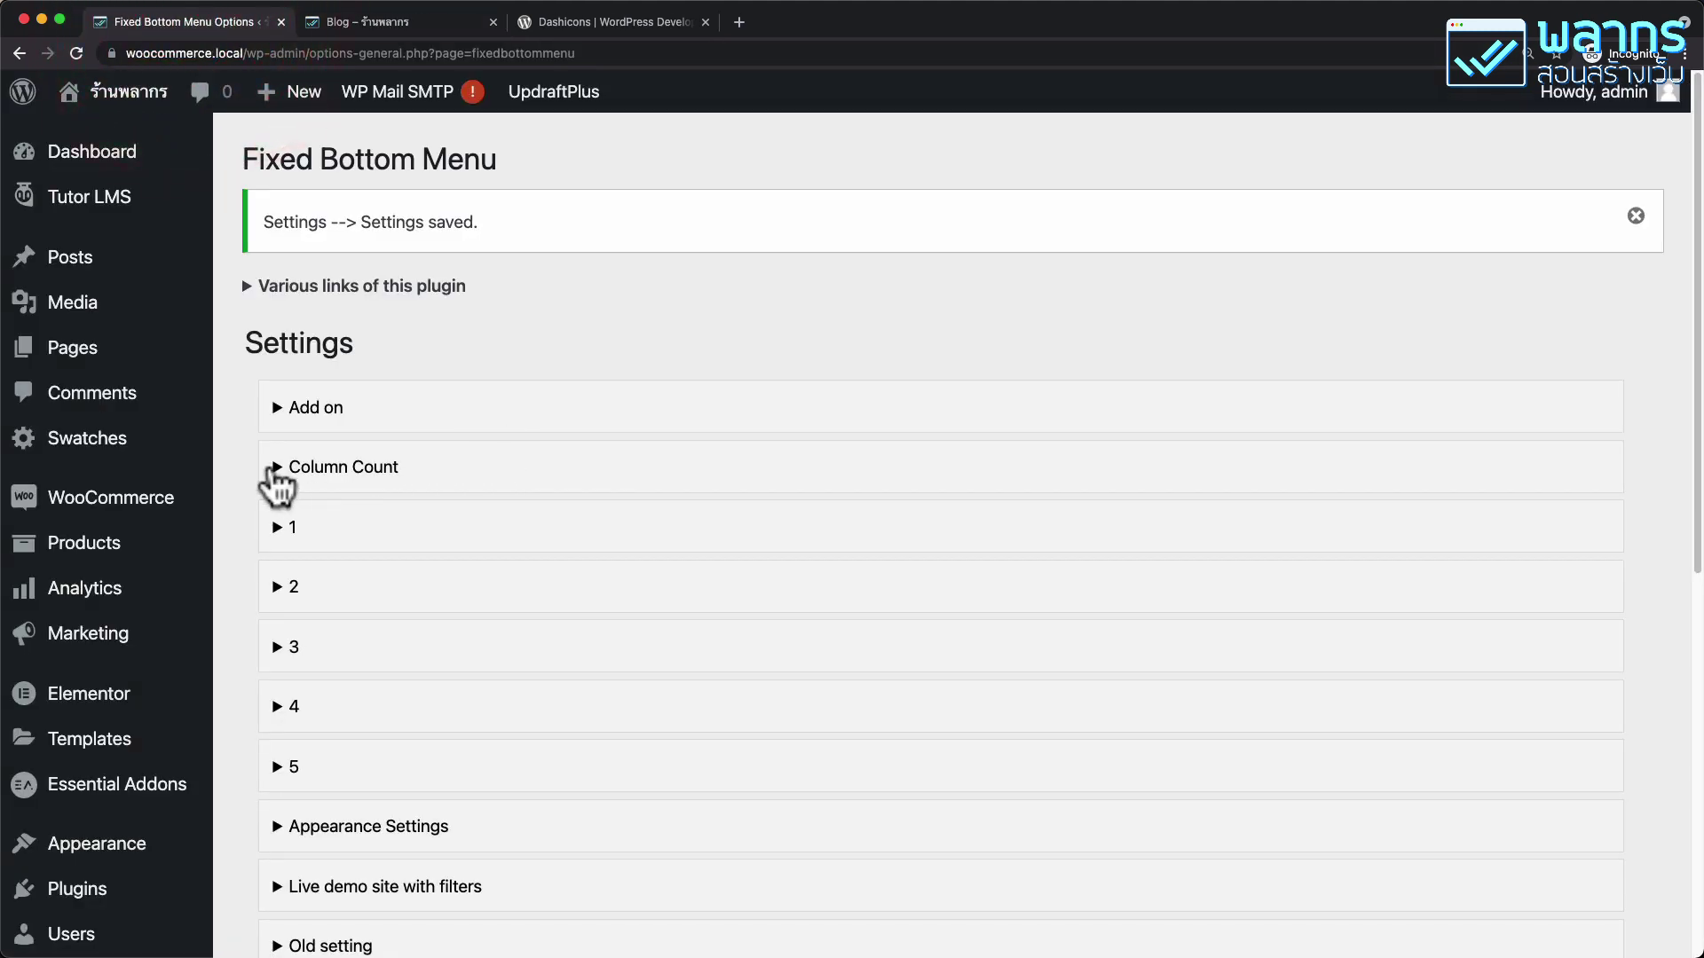
{"action": "left_click", "coordinate": [278, 467]}
{"action": "scroll", "coordinate": [333, 479], "scroll_direction": "down", "scroll_amount": 1}
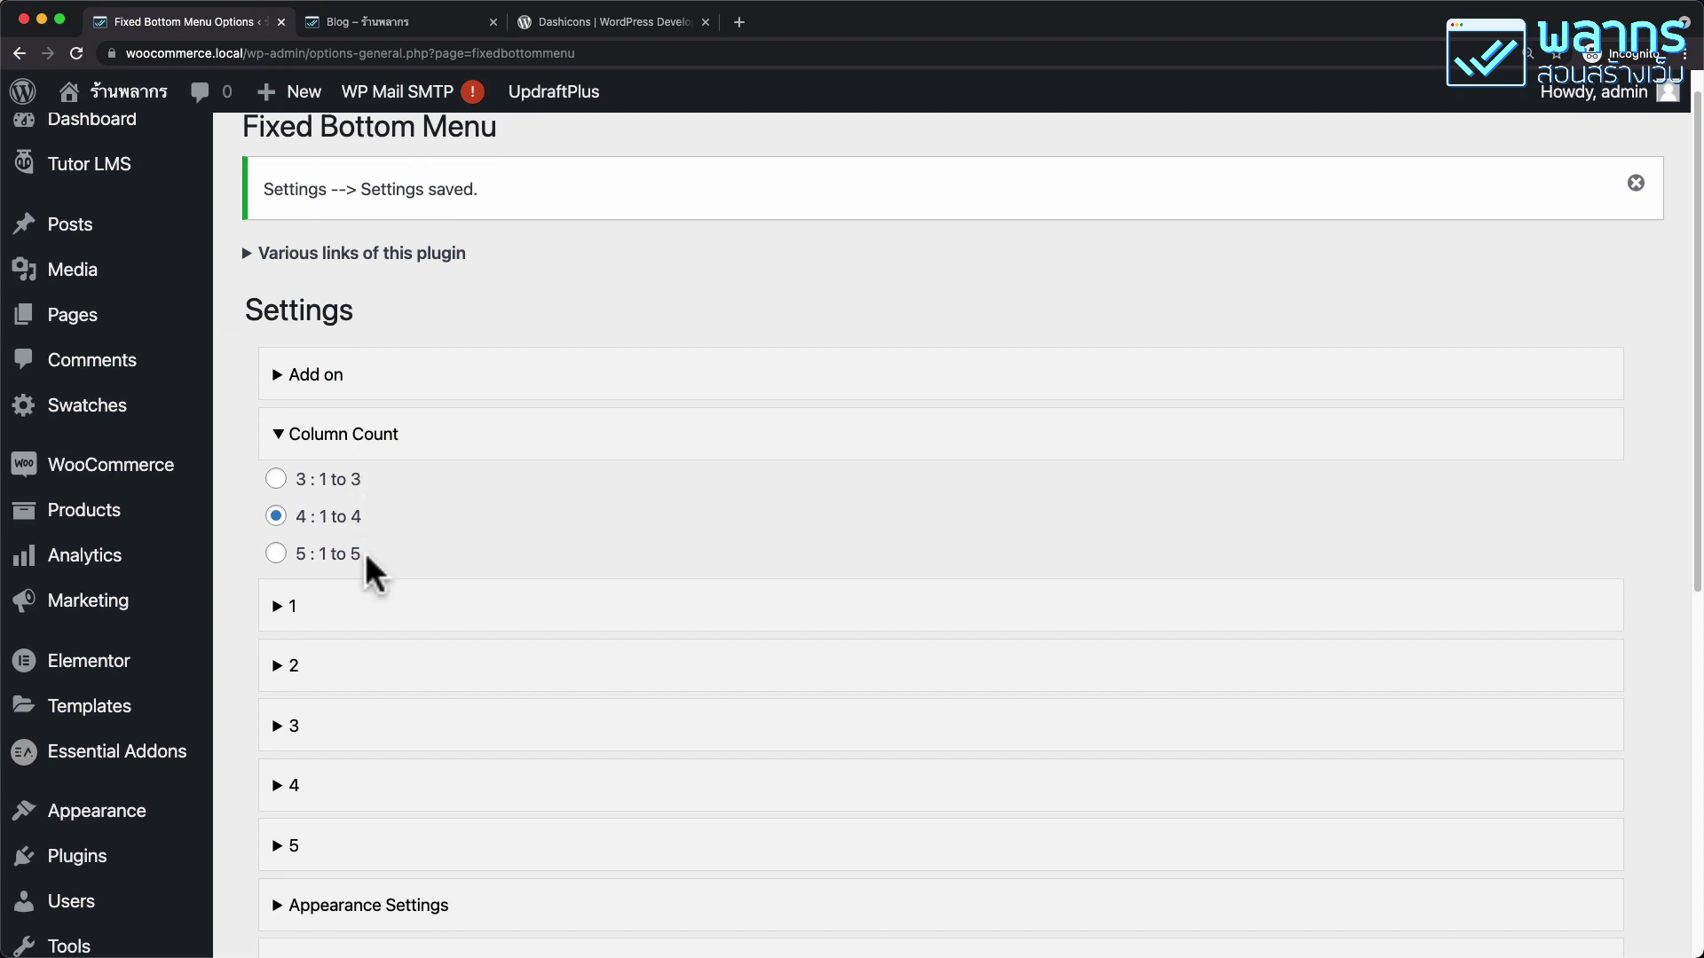
{"action": "left_click", "coordinate": [278, 436]}
{"action": "left_click", "coordinate": [277, 377]}
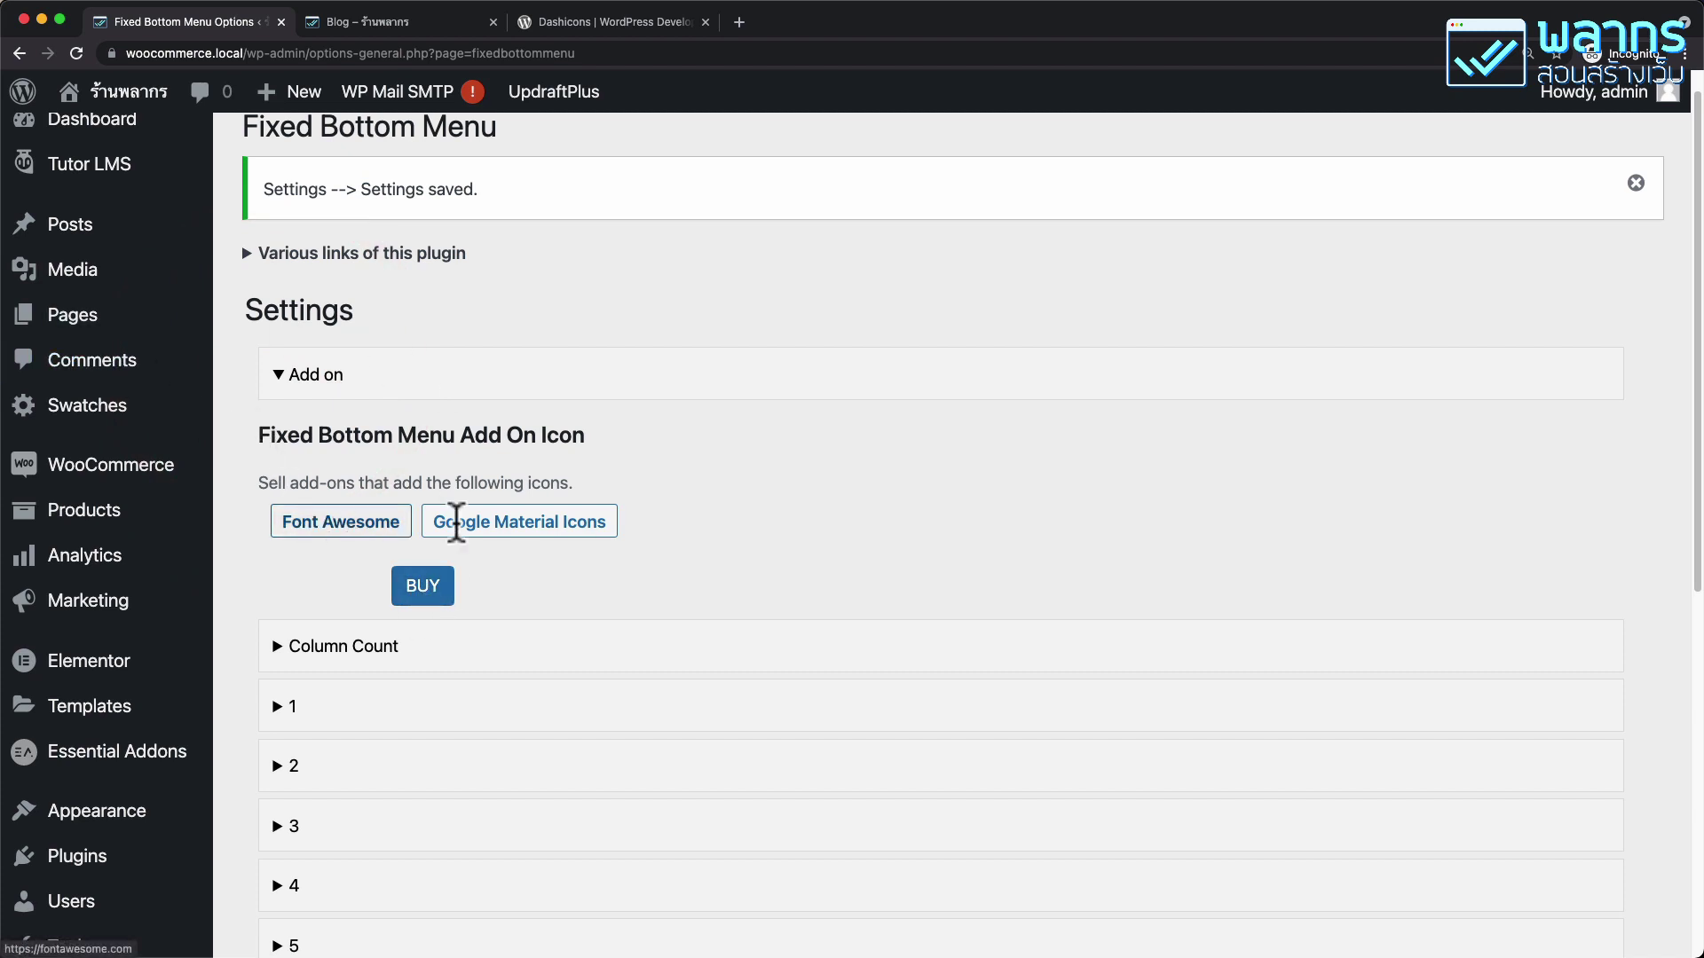
{"action": "left_click", "coordinate": [321, 375]}
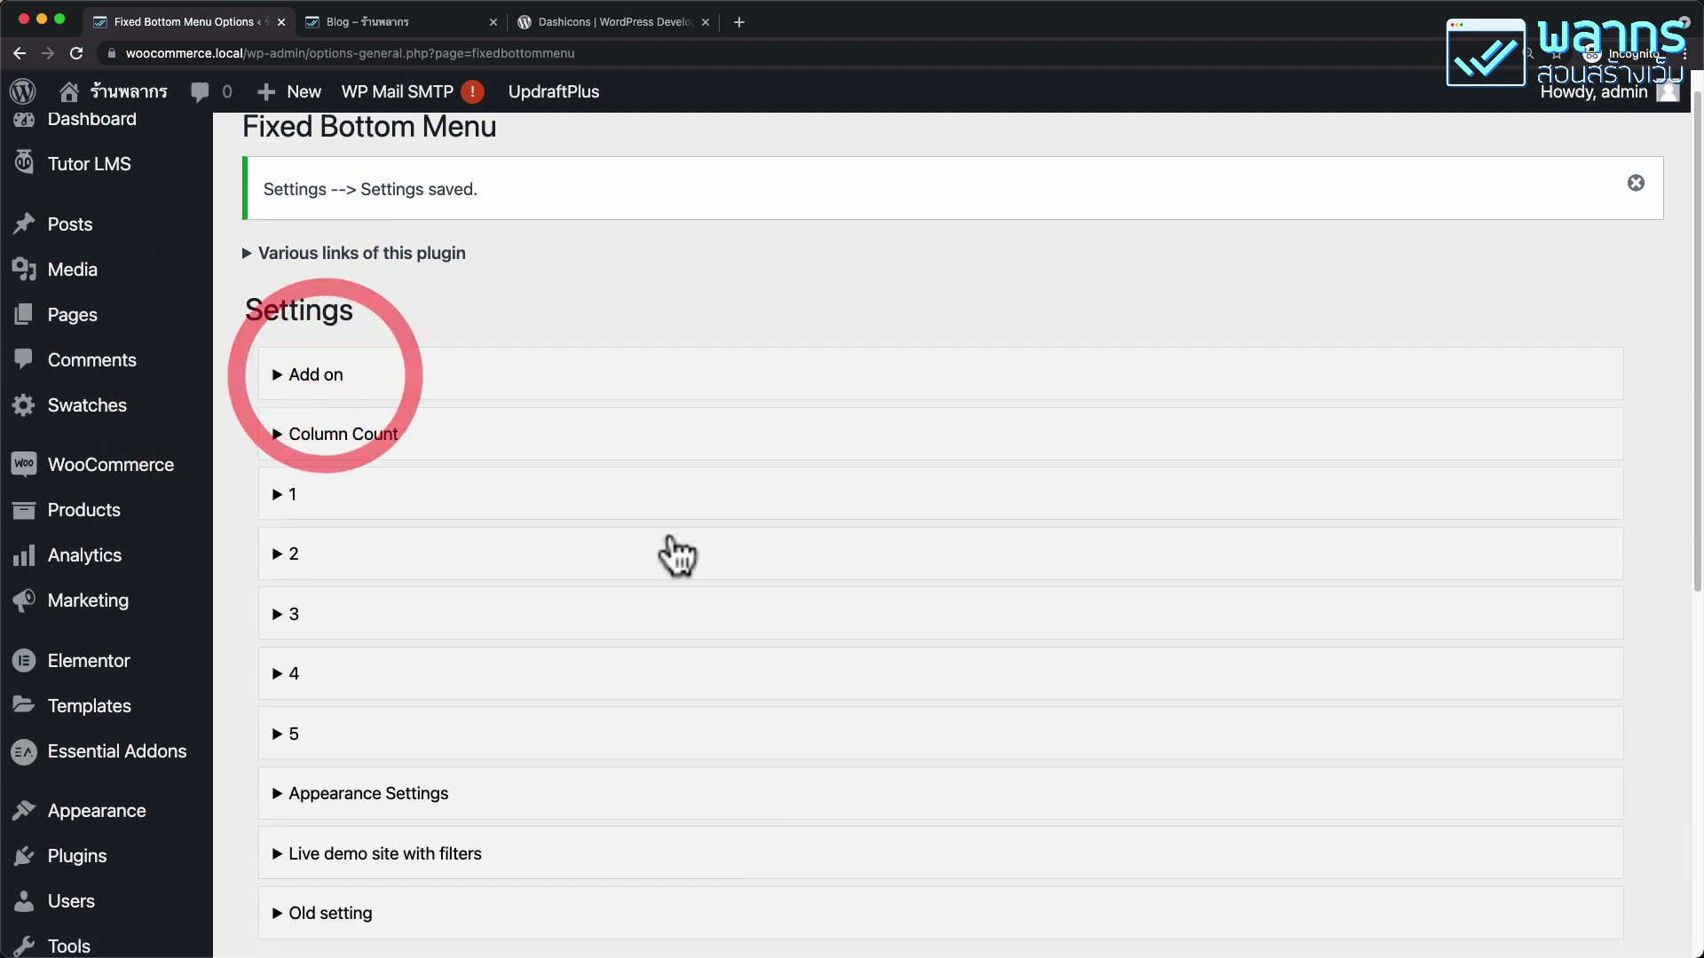
{"action": "scroll", "coordinate": [675, 555], "scroll_direction": "down", "scroll_amount": 2}
{"action": "scroll", "coordinate": [676, 555], "scroll_direction": "down", "scroll_amount": 1}
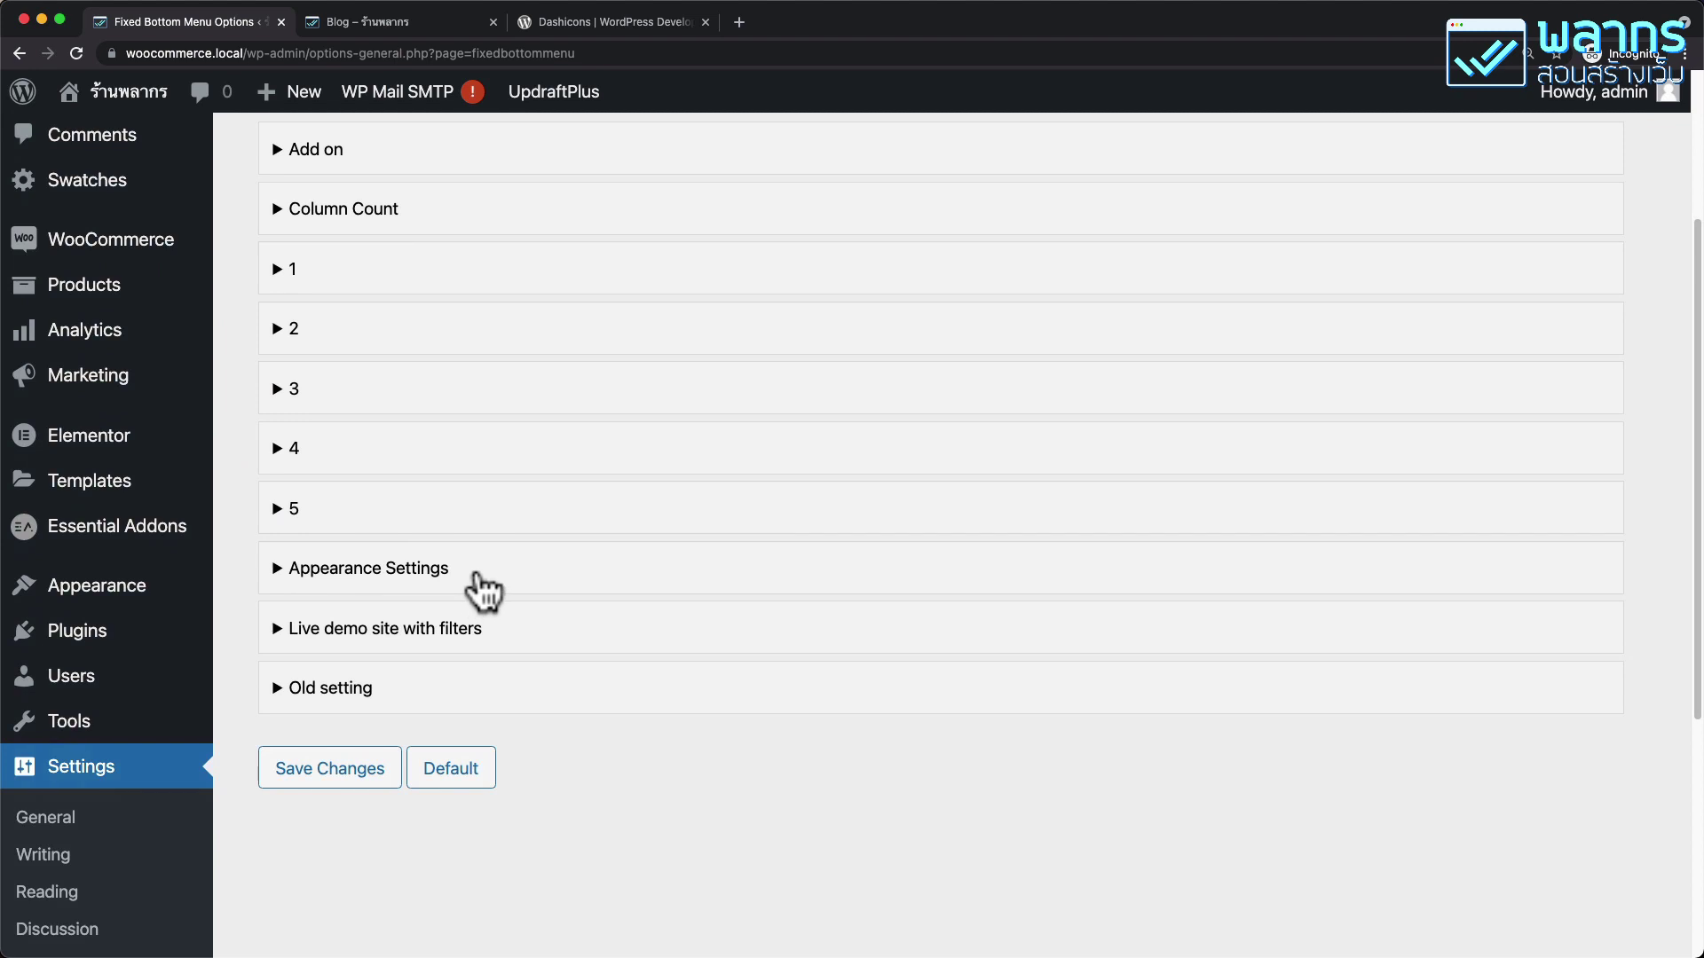